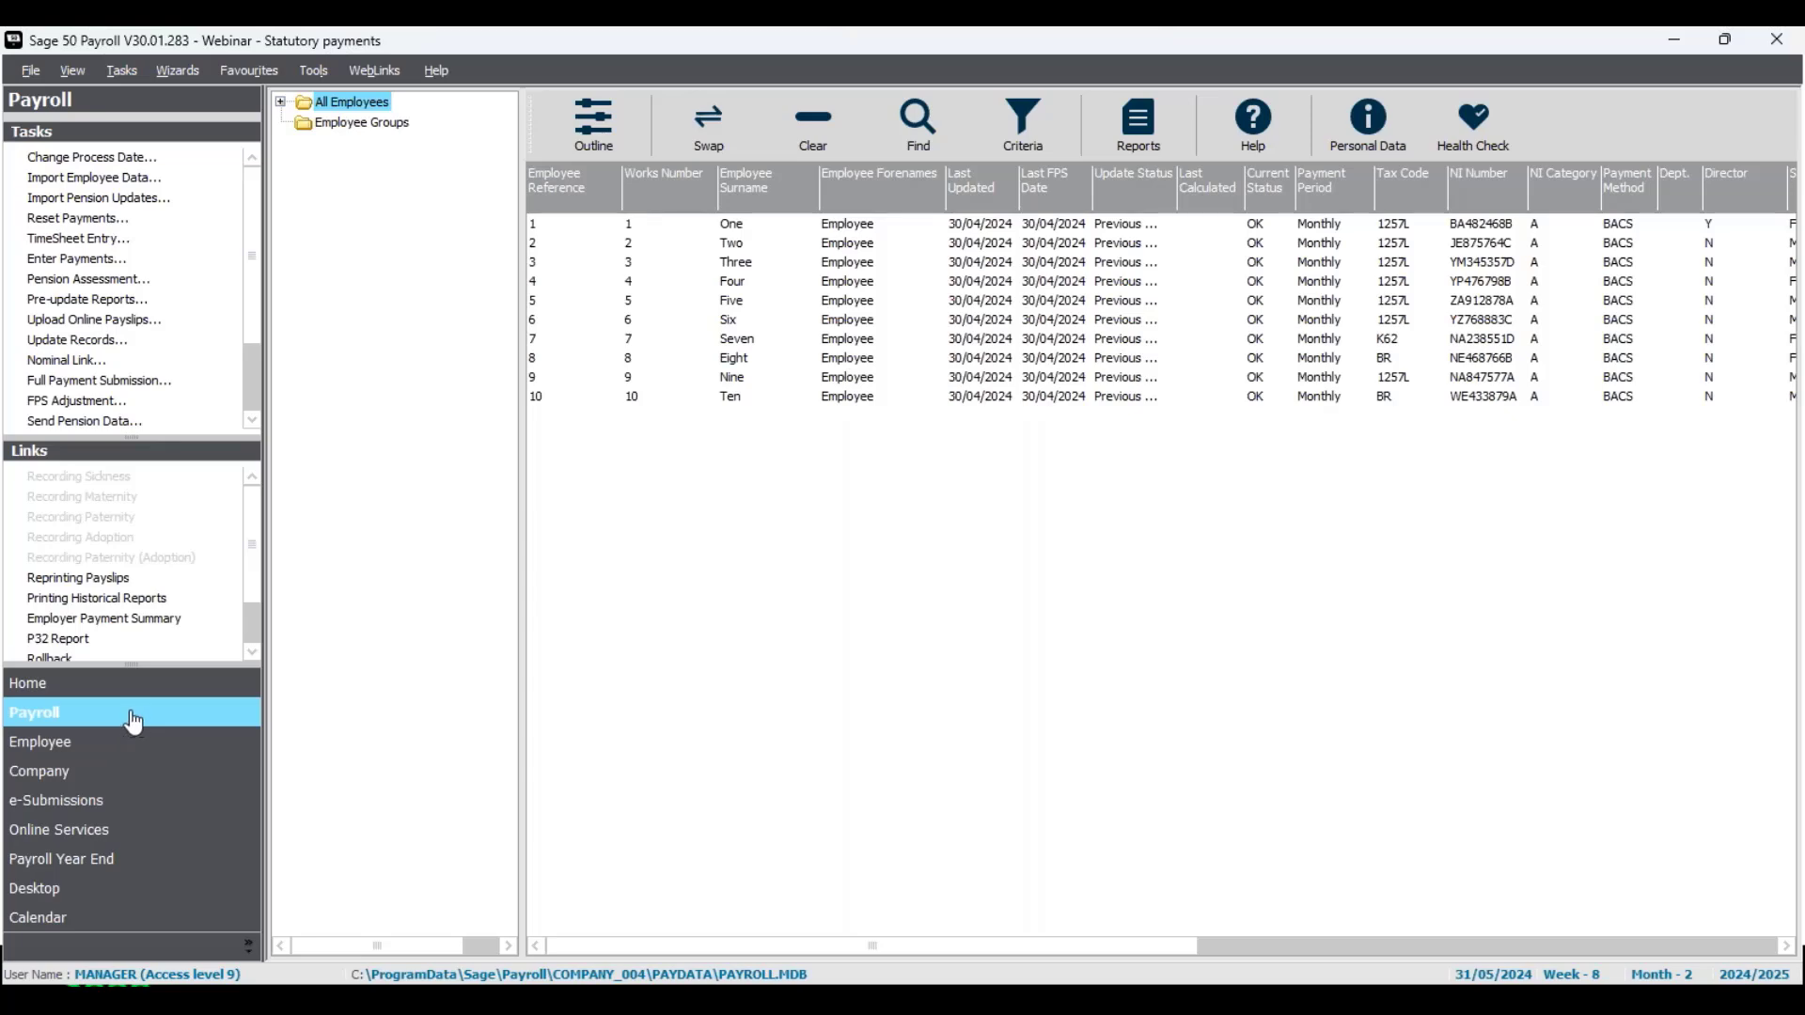
Check the payroll process date and confirm it as 31/05/2024.
click(133, 720)
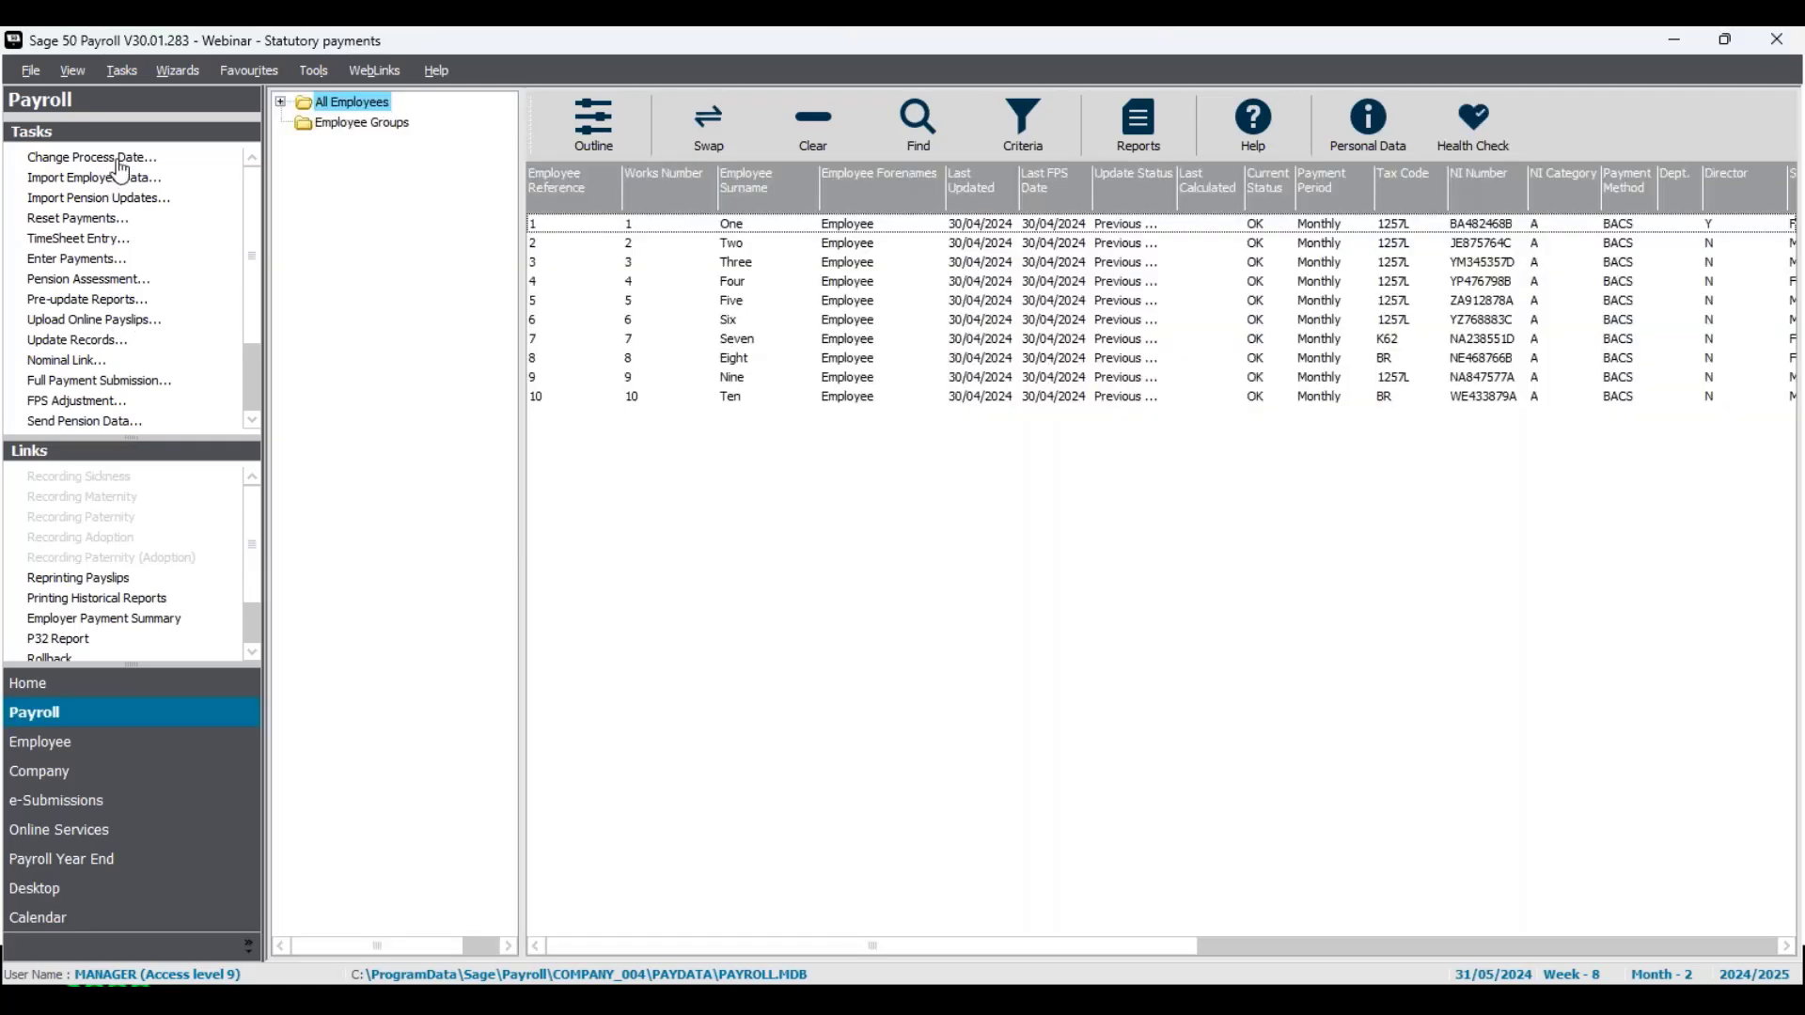
click(118, 162)
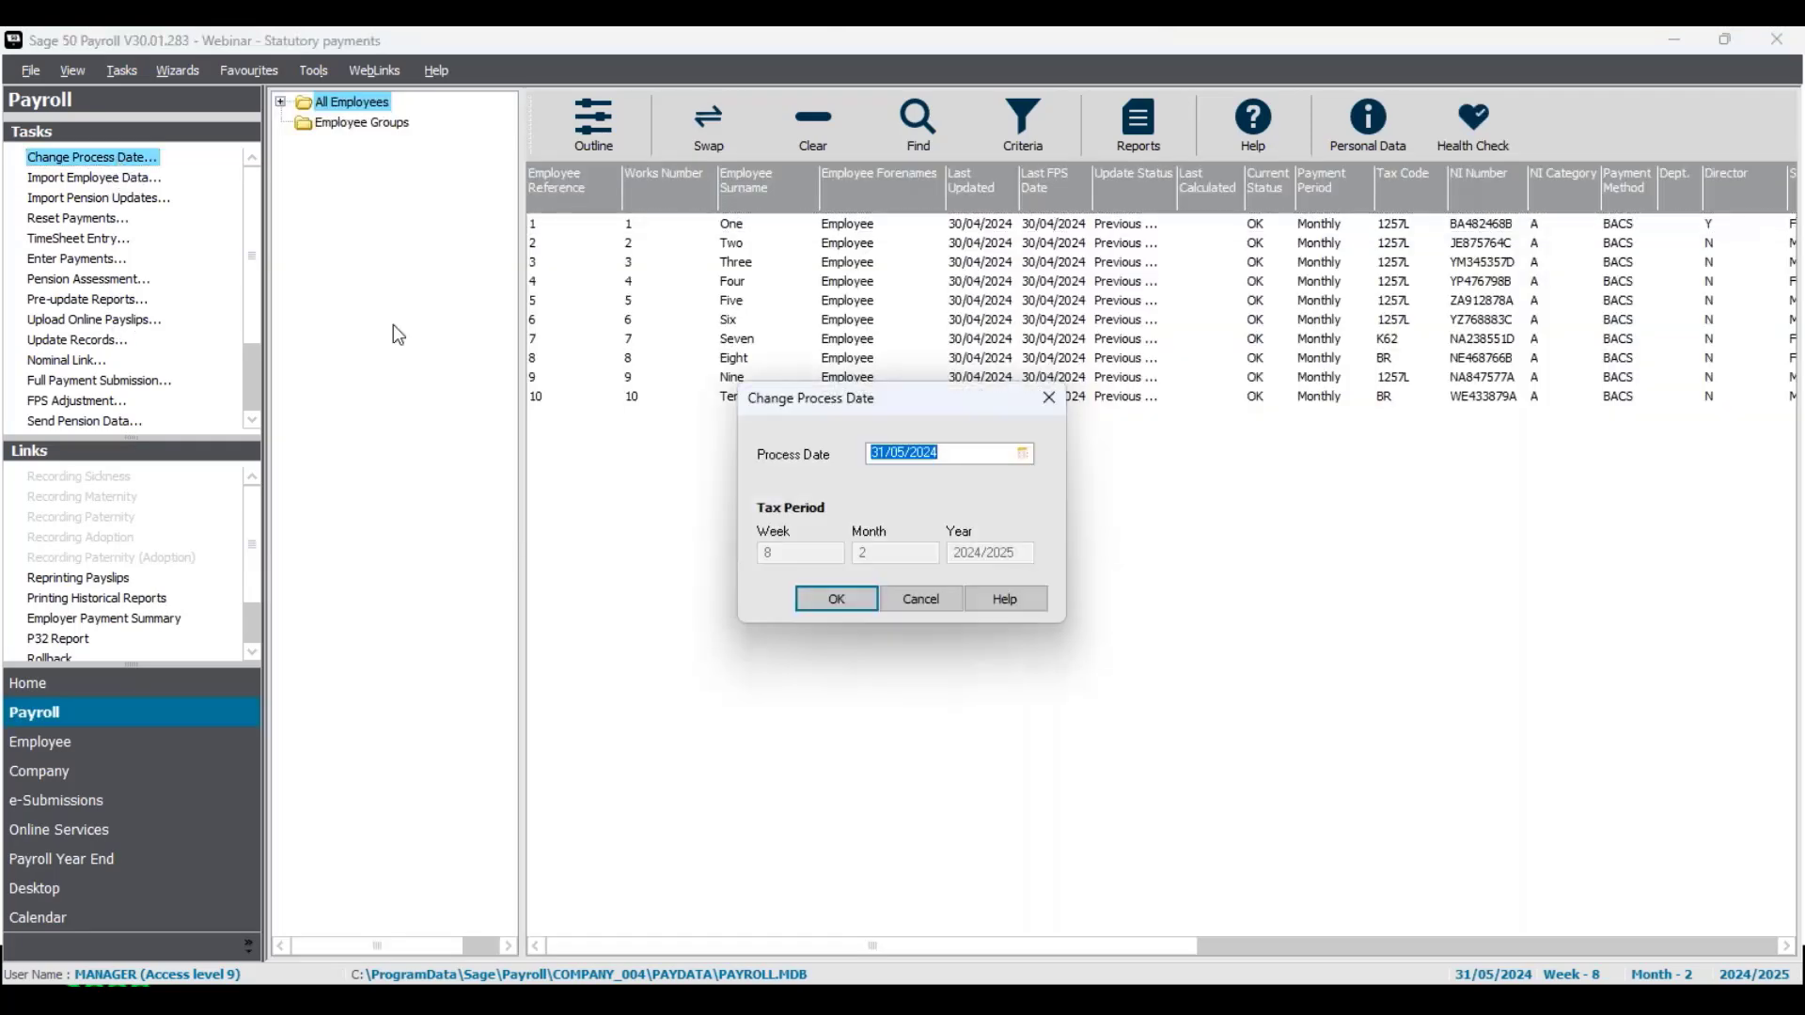
click(1023, 455)
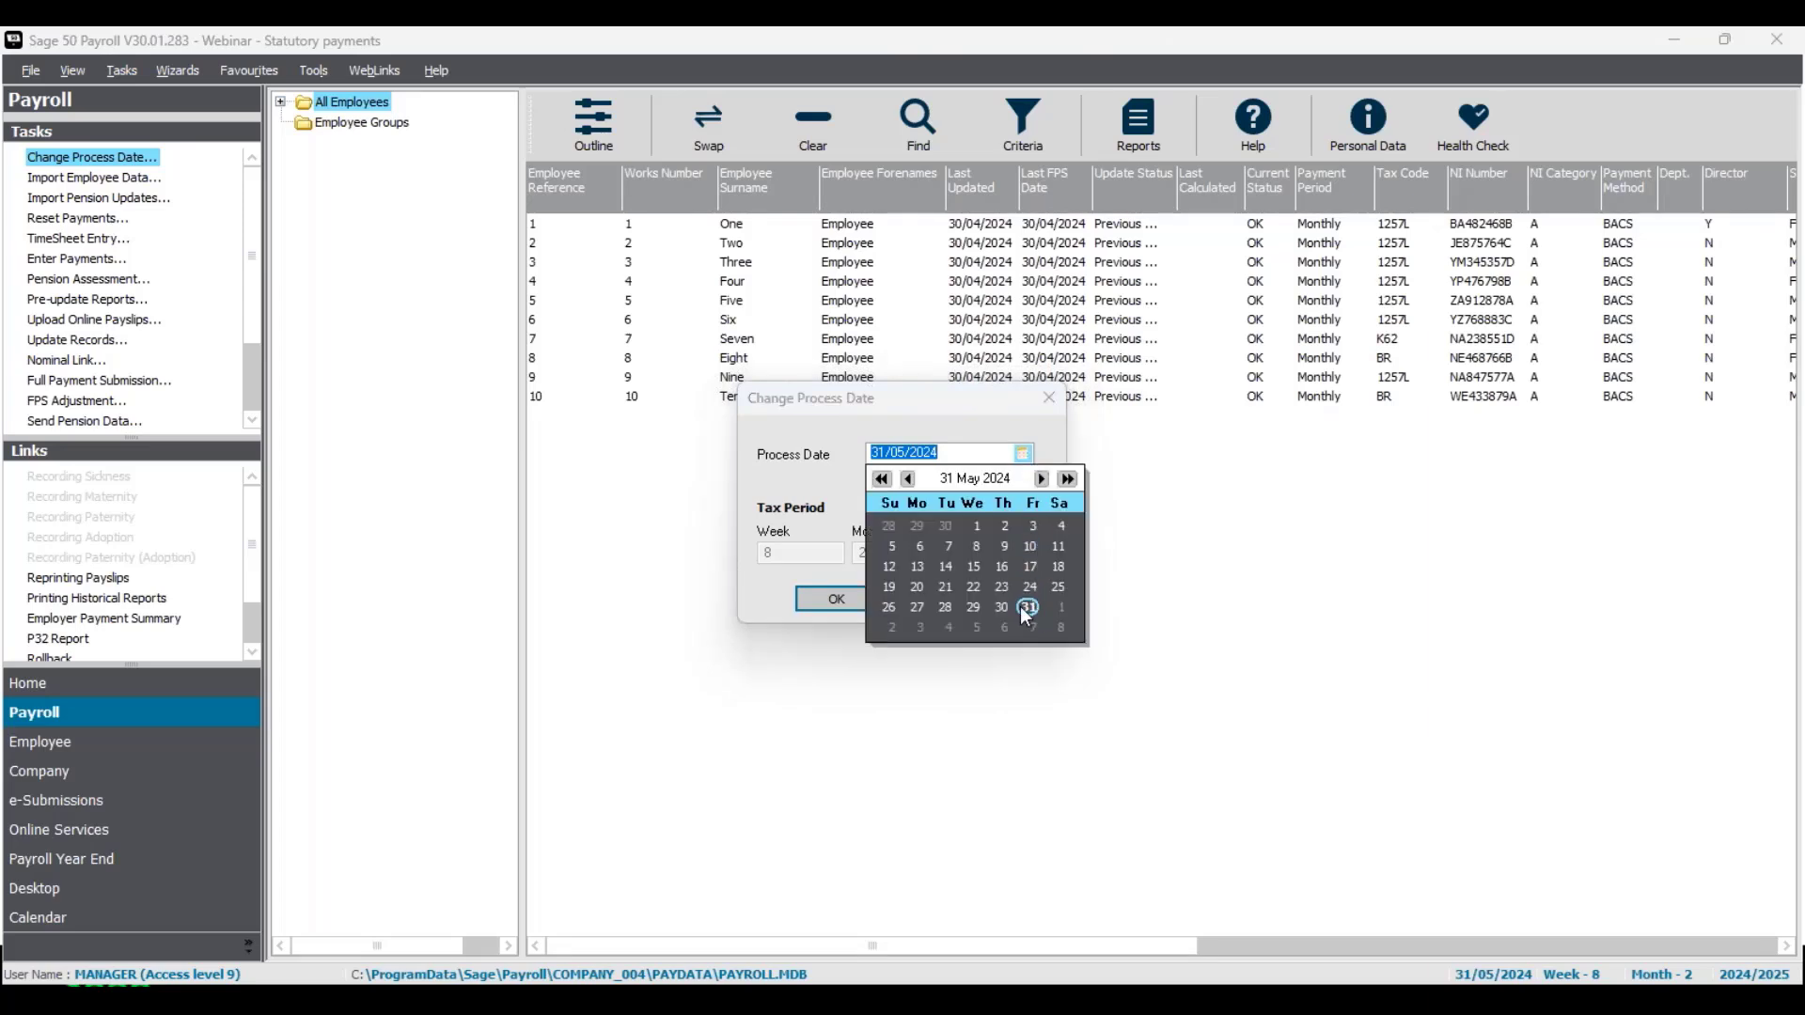
click(842, 474)
click(943, 455)
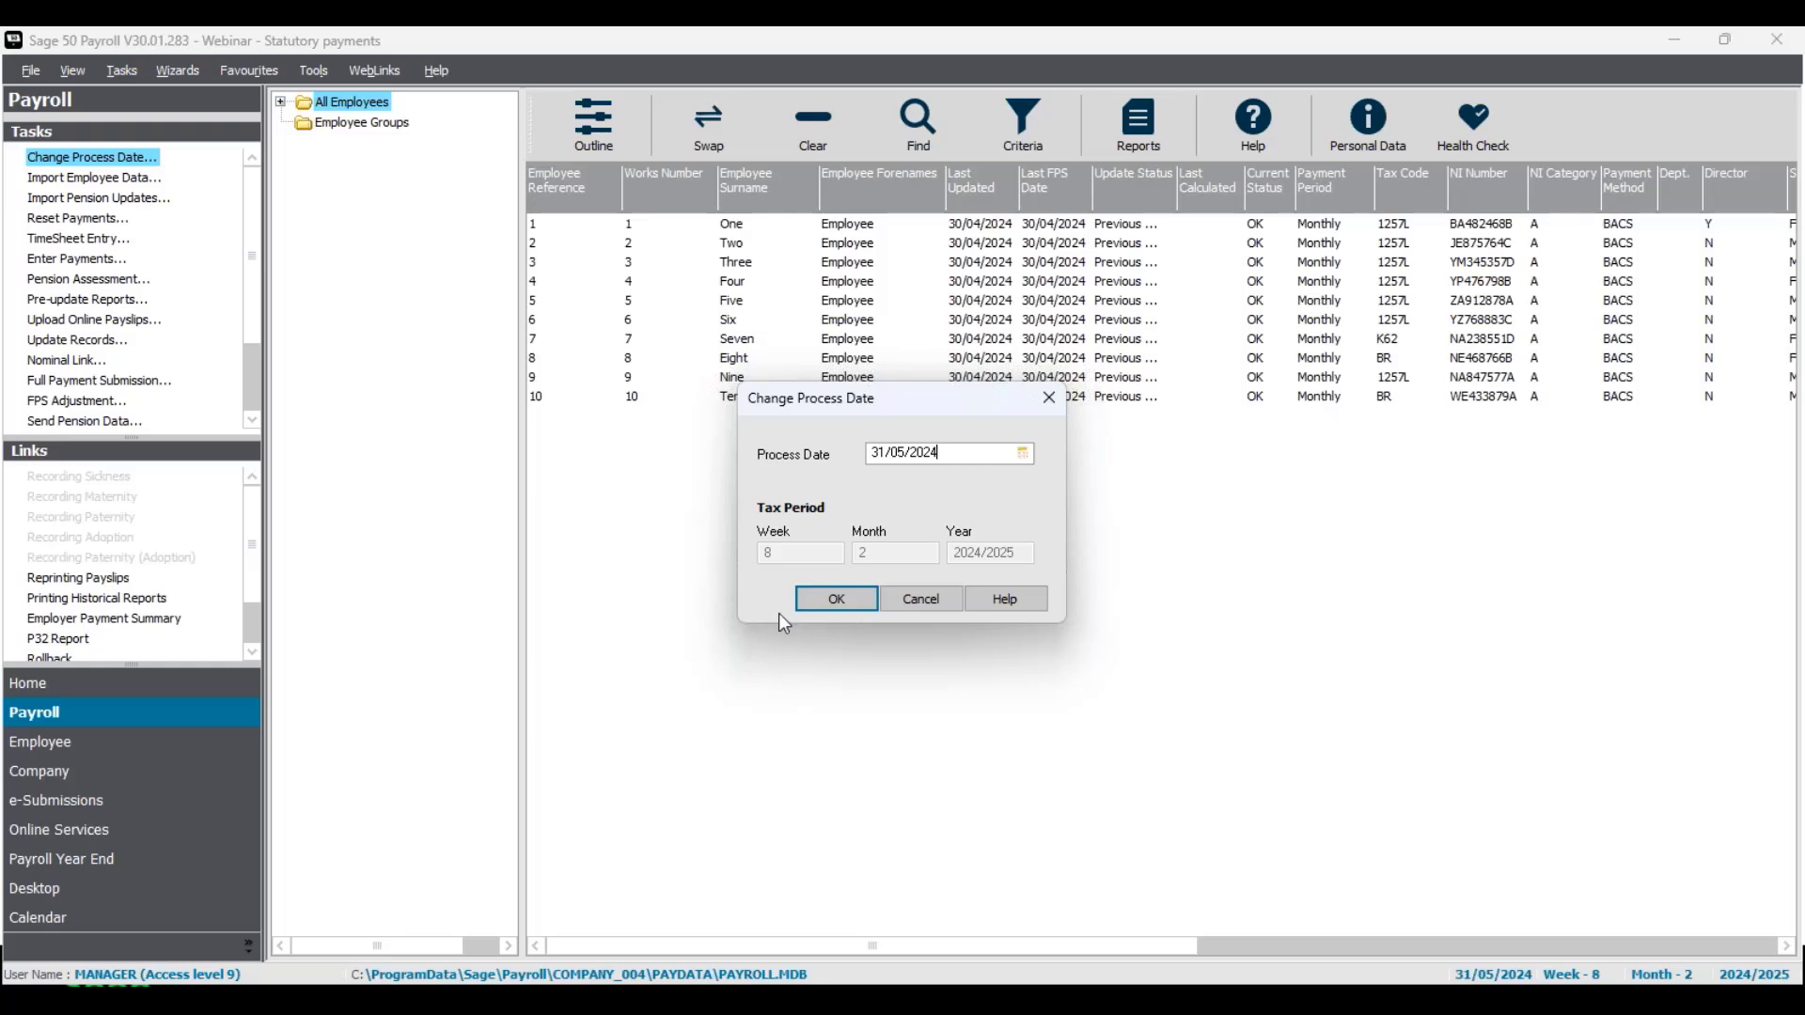
click(836, 601)
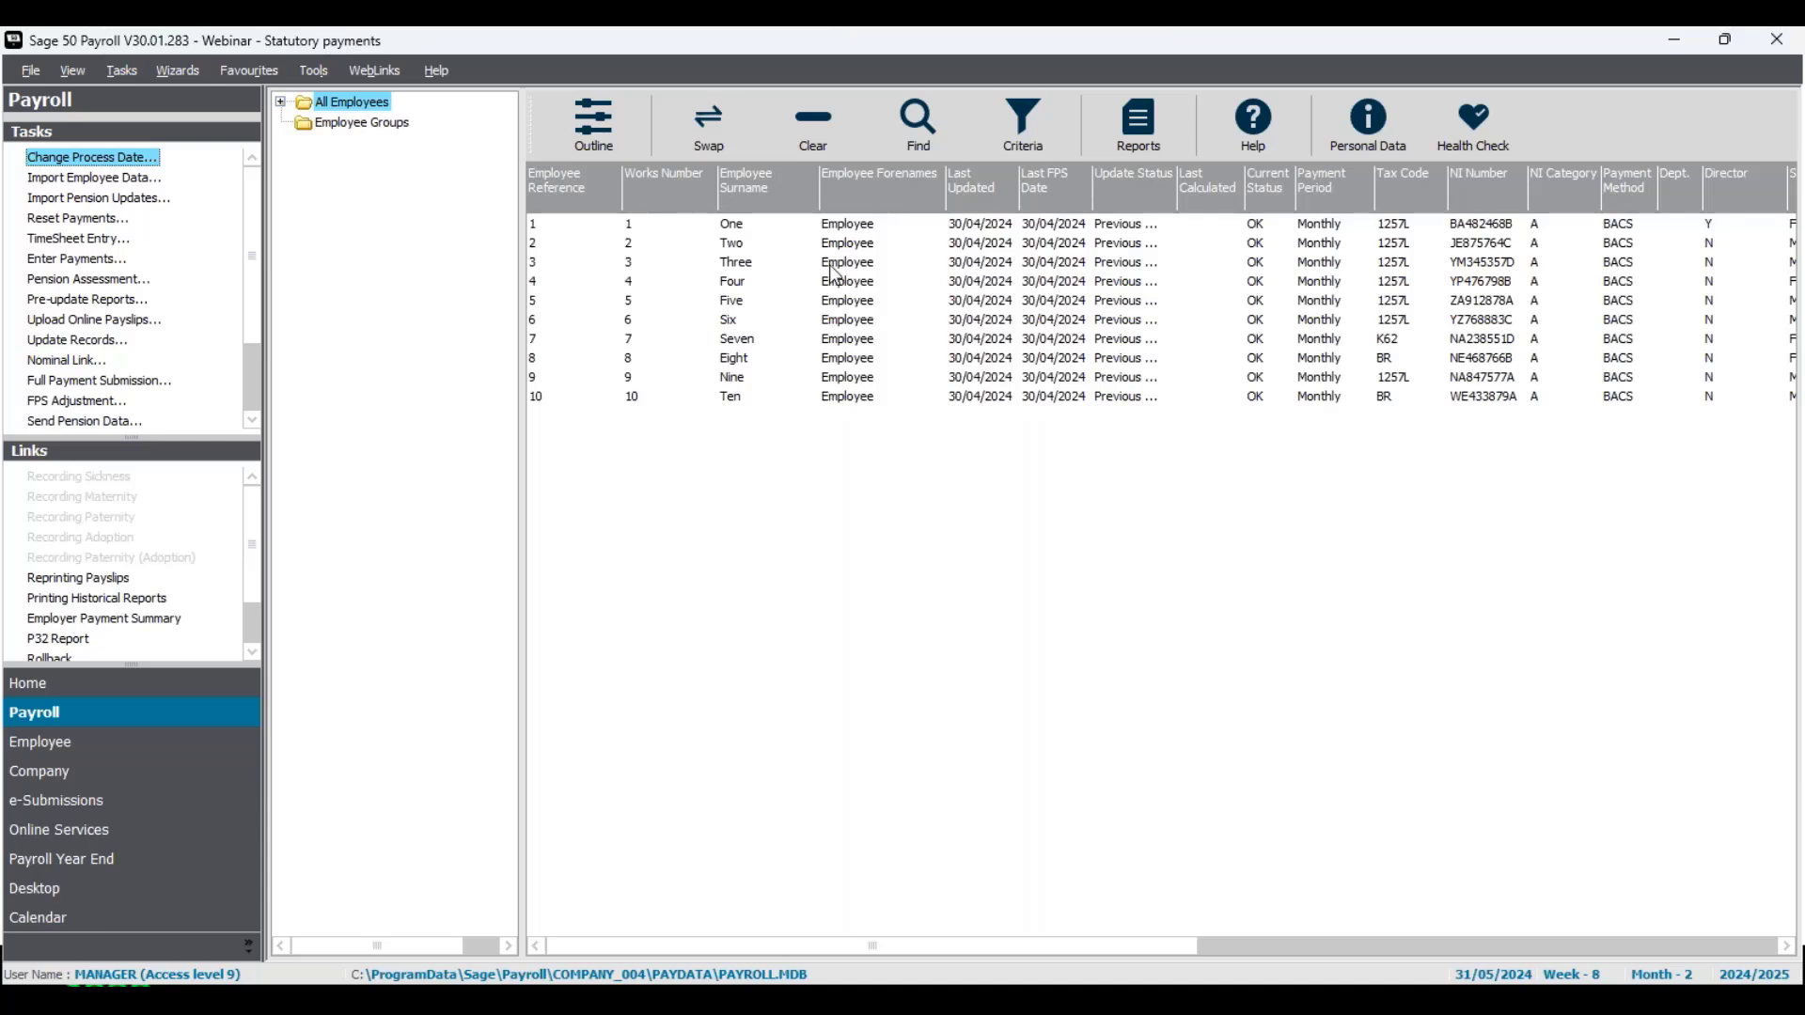
Open the record of employee 1 and bring up the qualifying days in the Statutory Sick Pay absence settings.
click(860, 224)
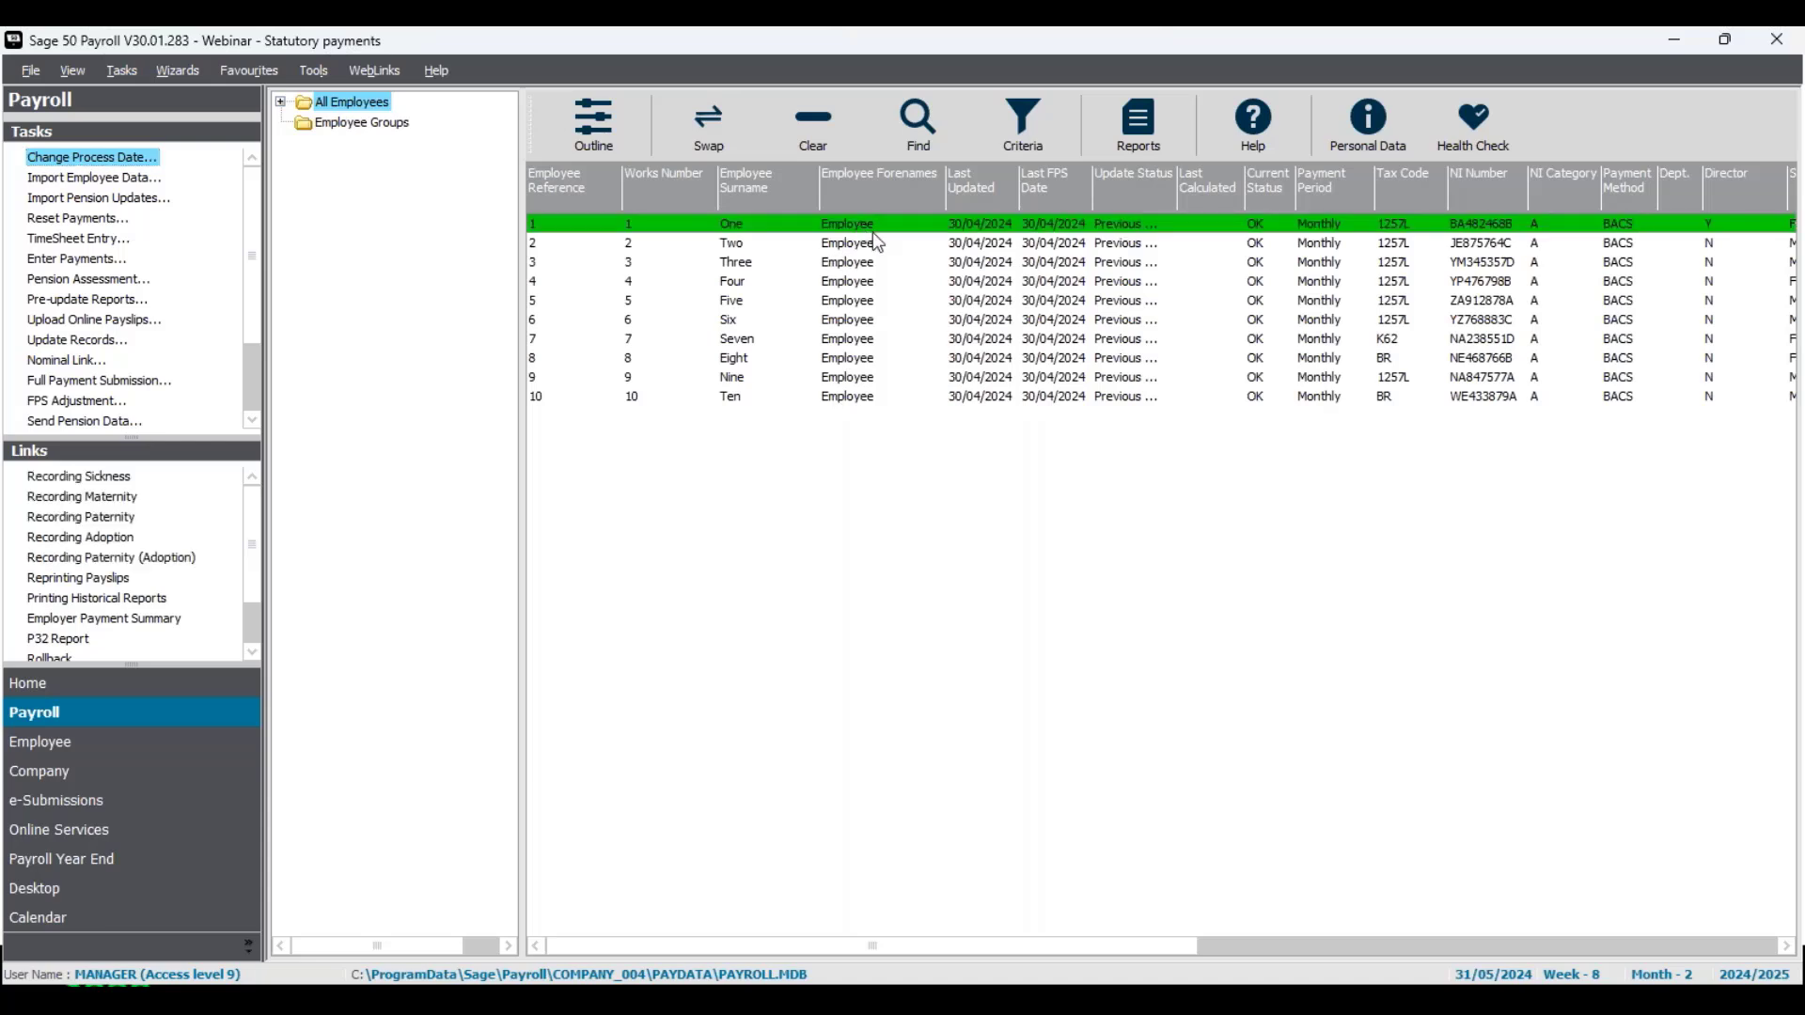
right_click(886, 228)
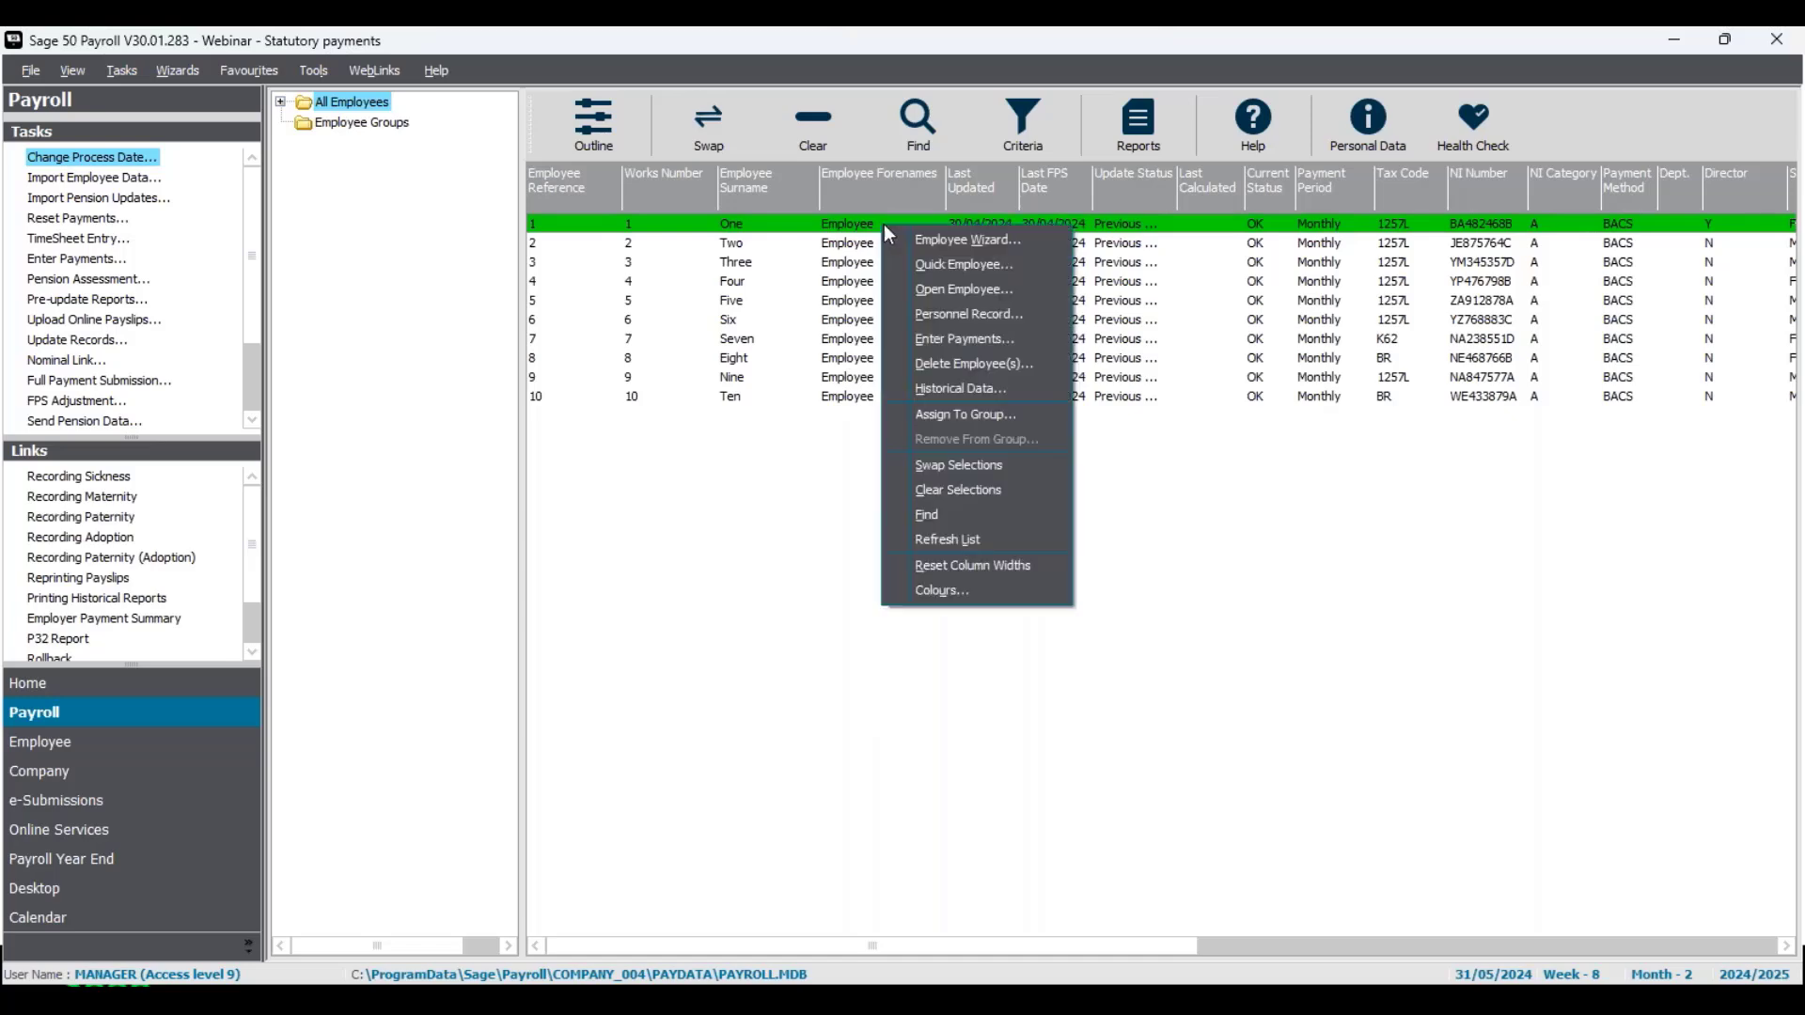
click(904, 291)
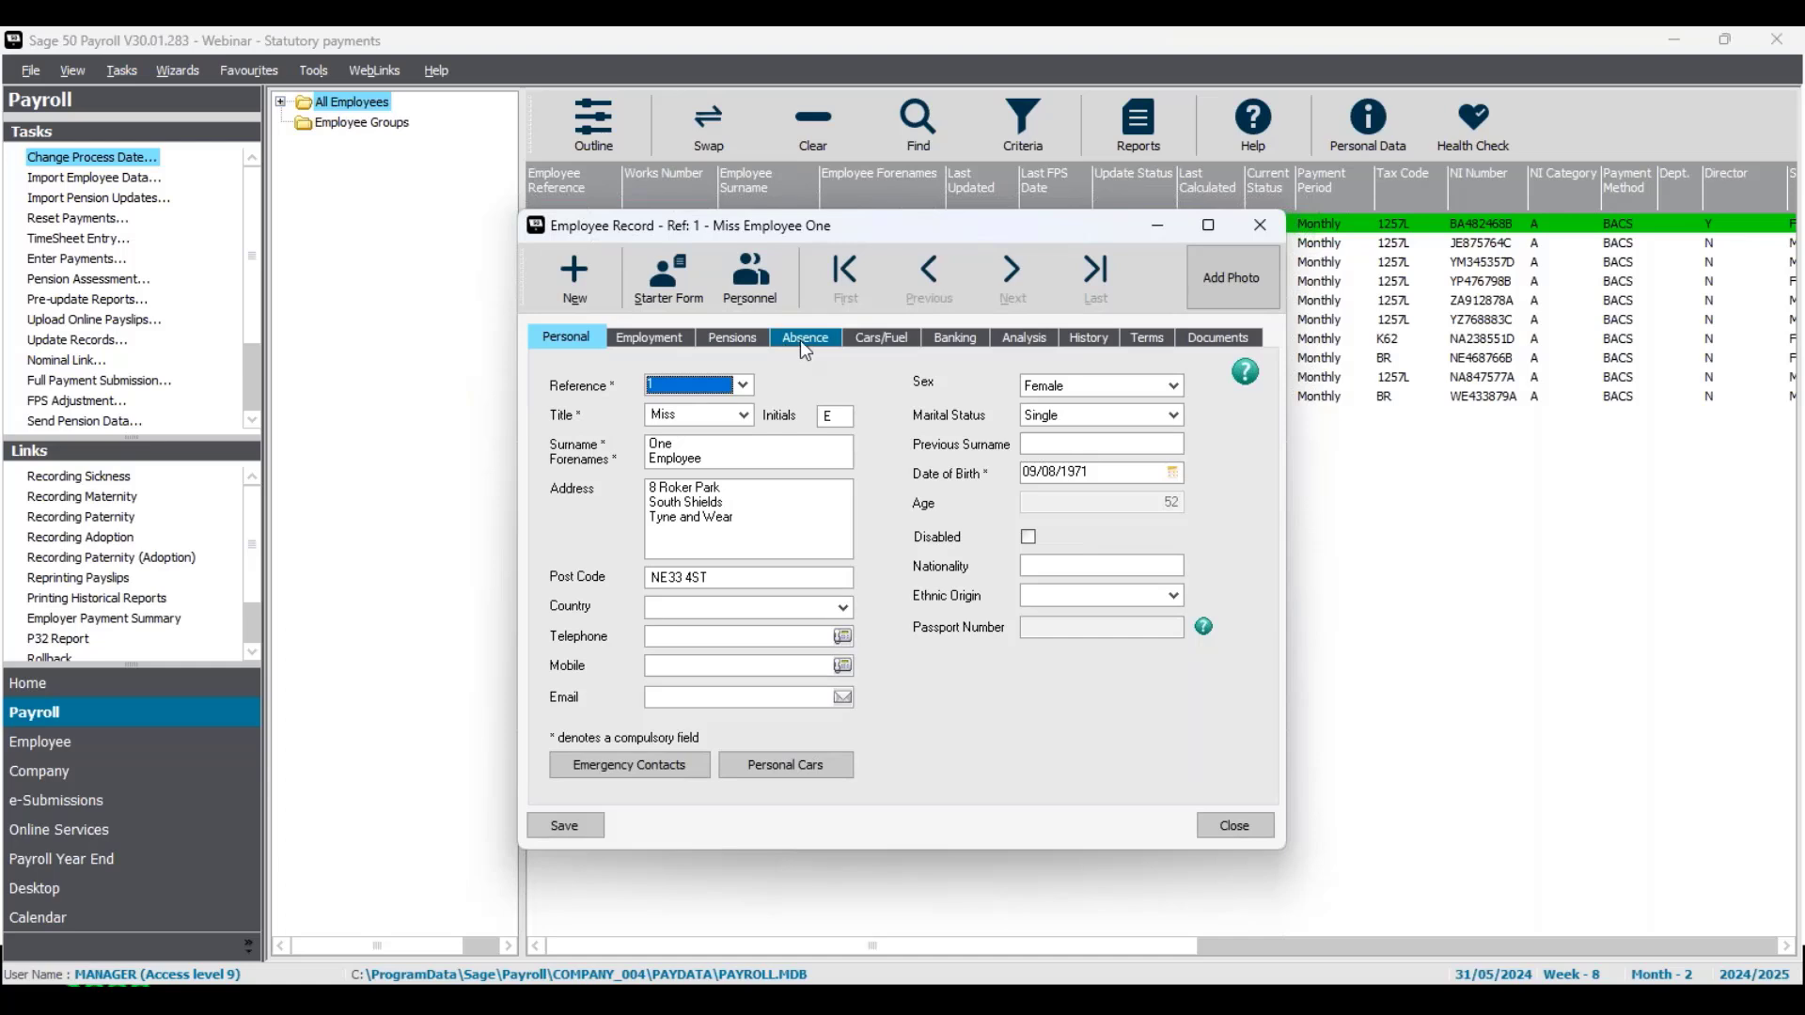
click(805, 340)
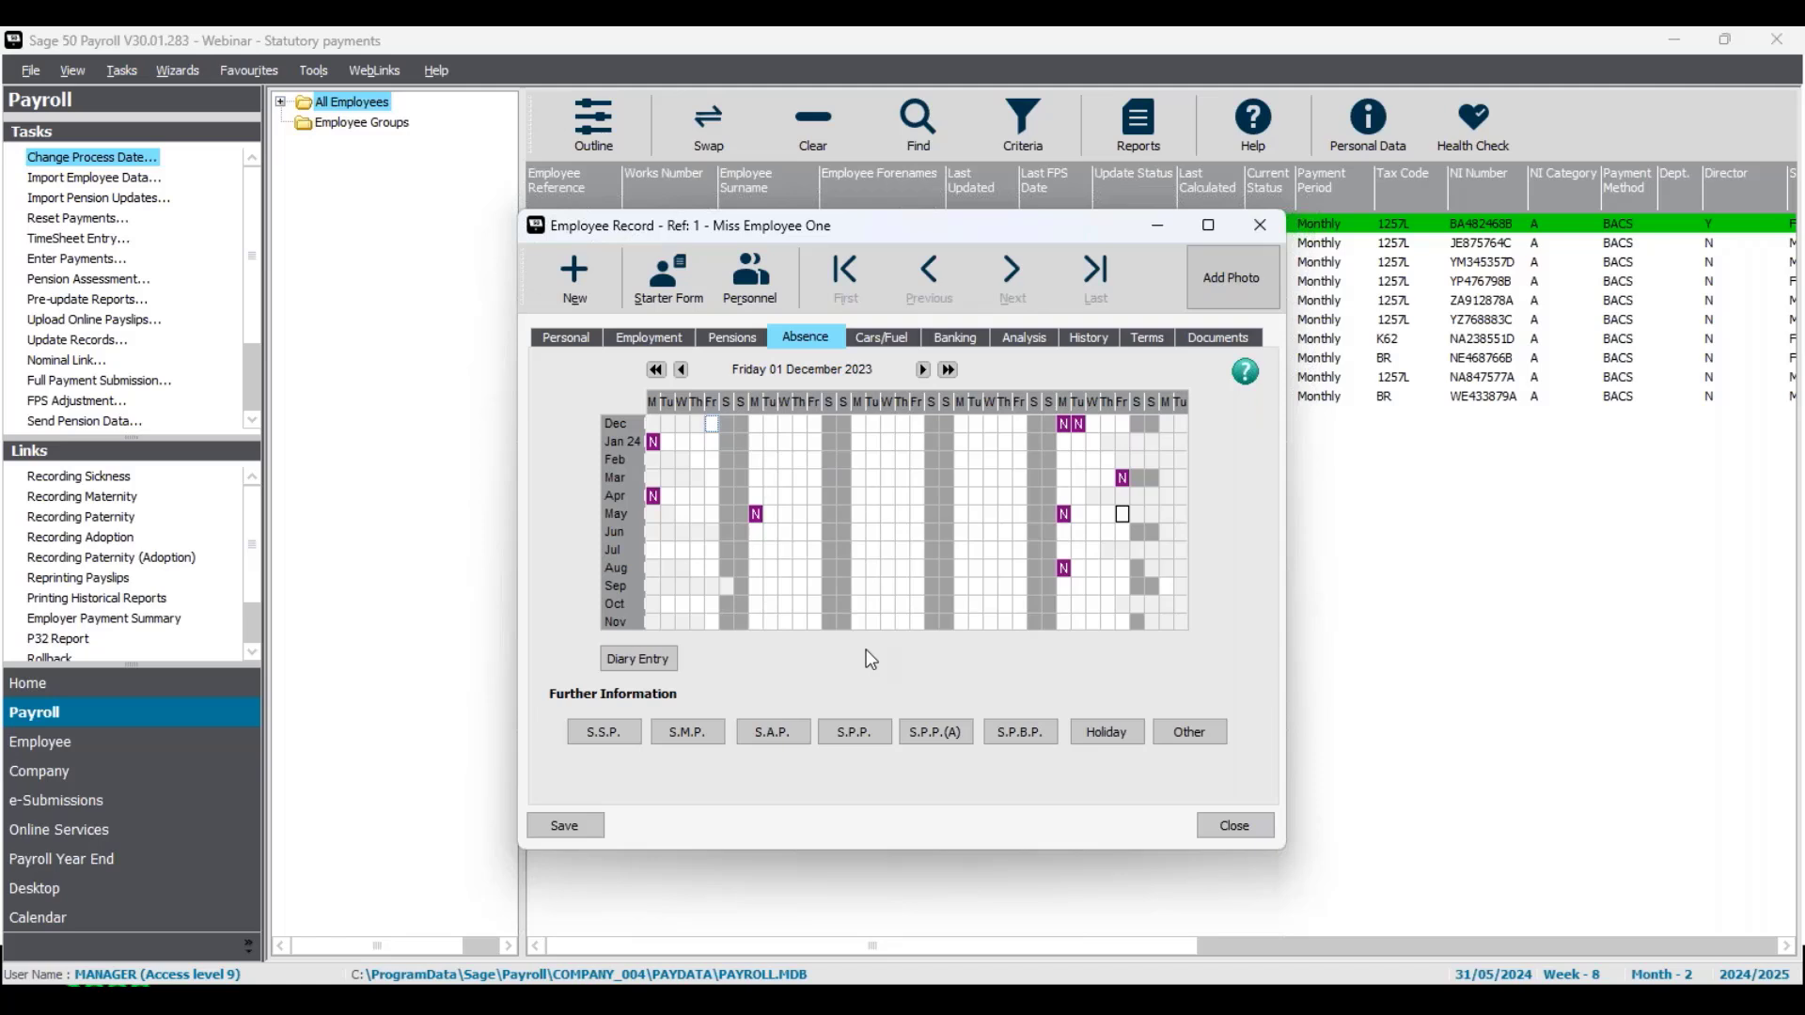
click(618, 738)
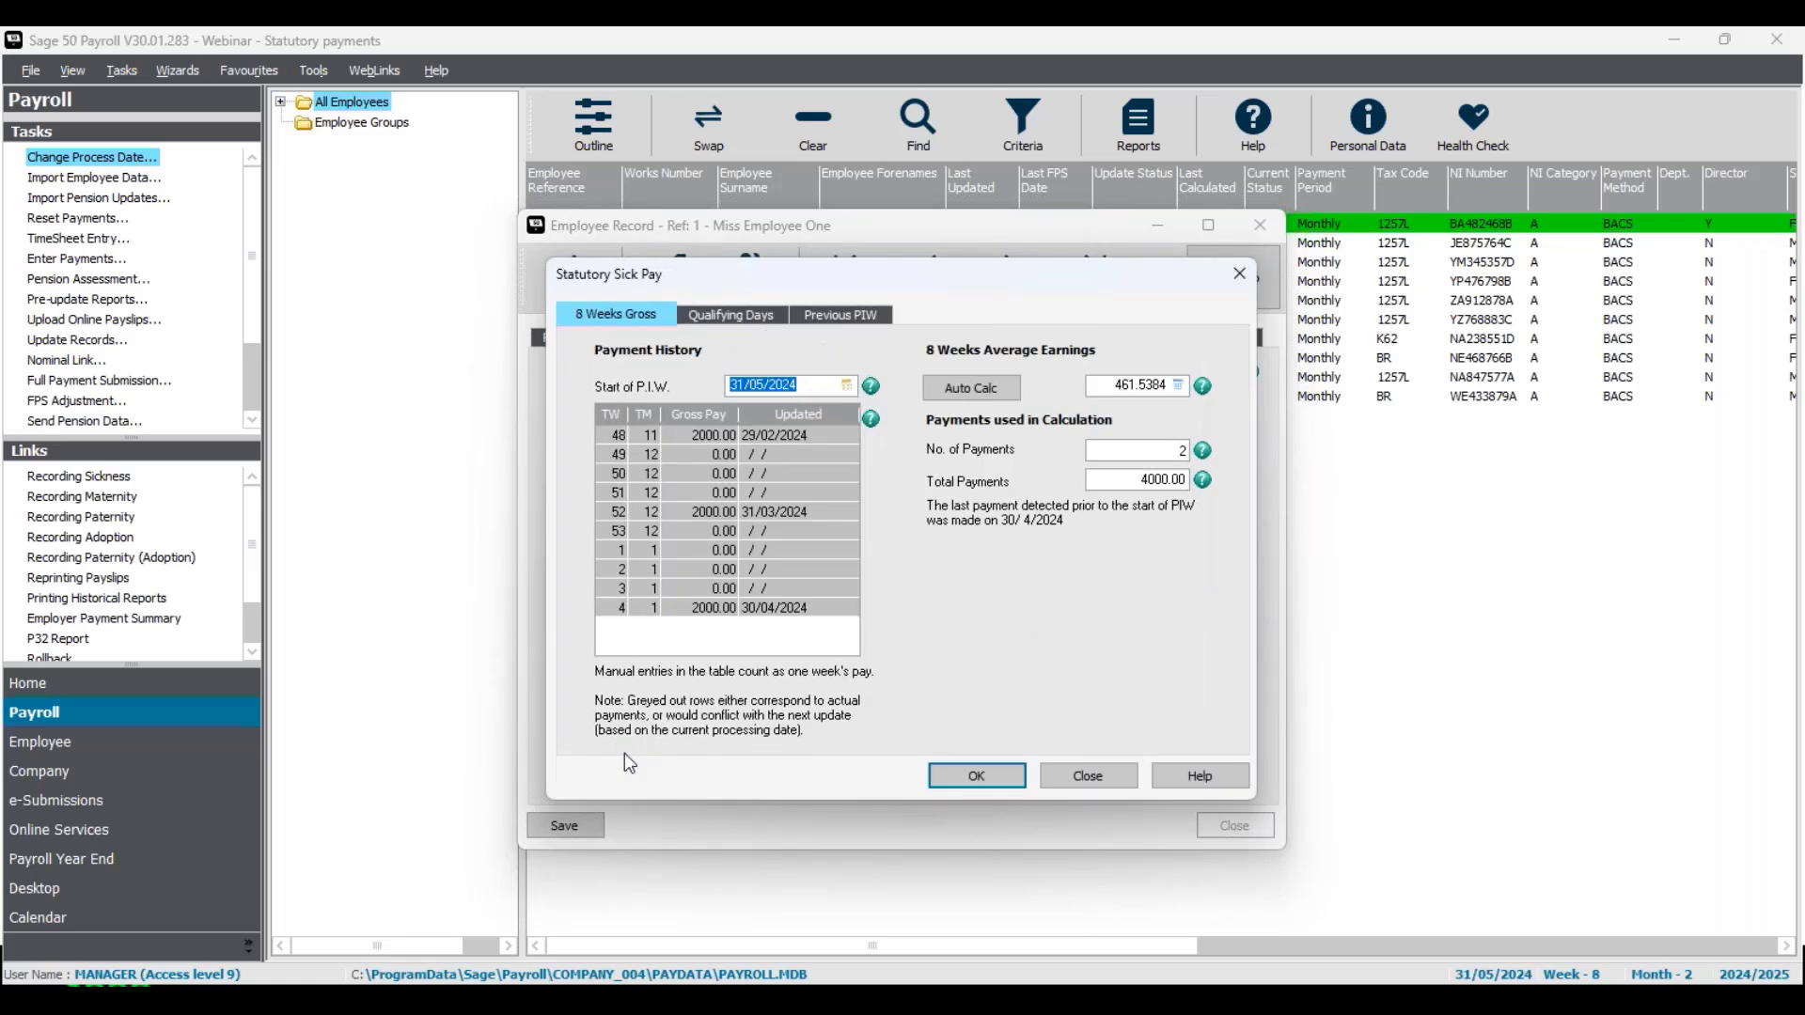
click(745, 316)
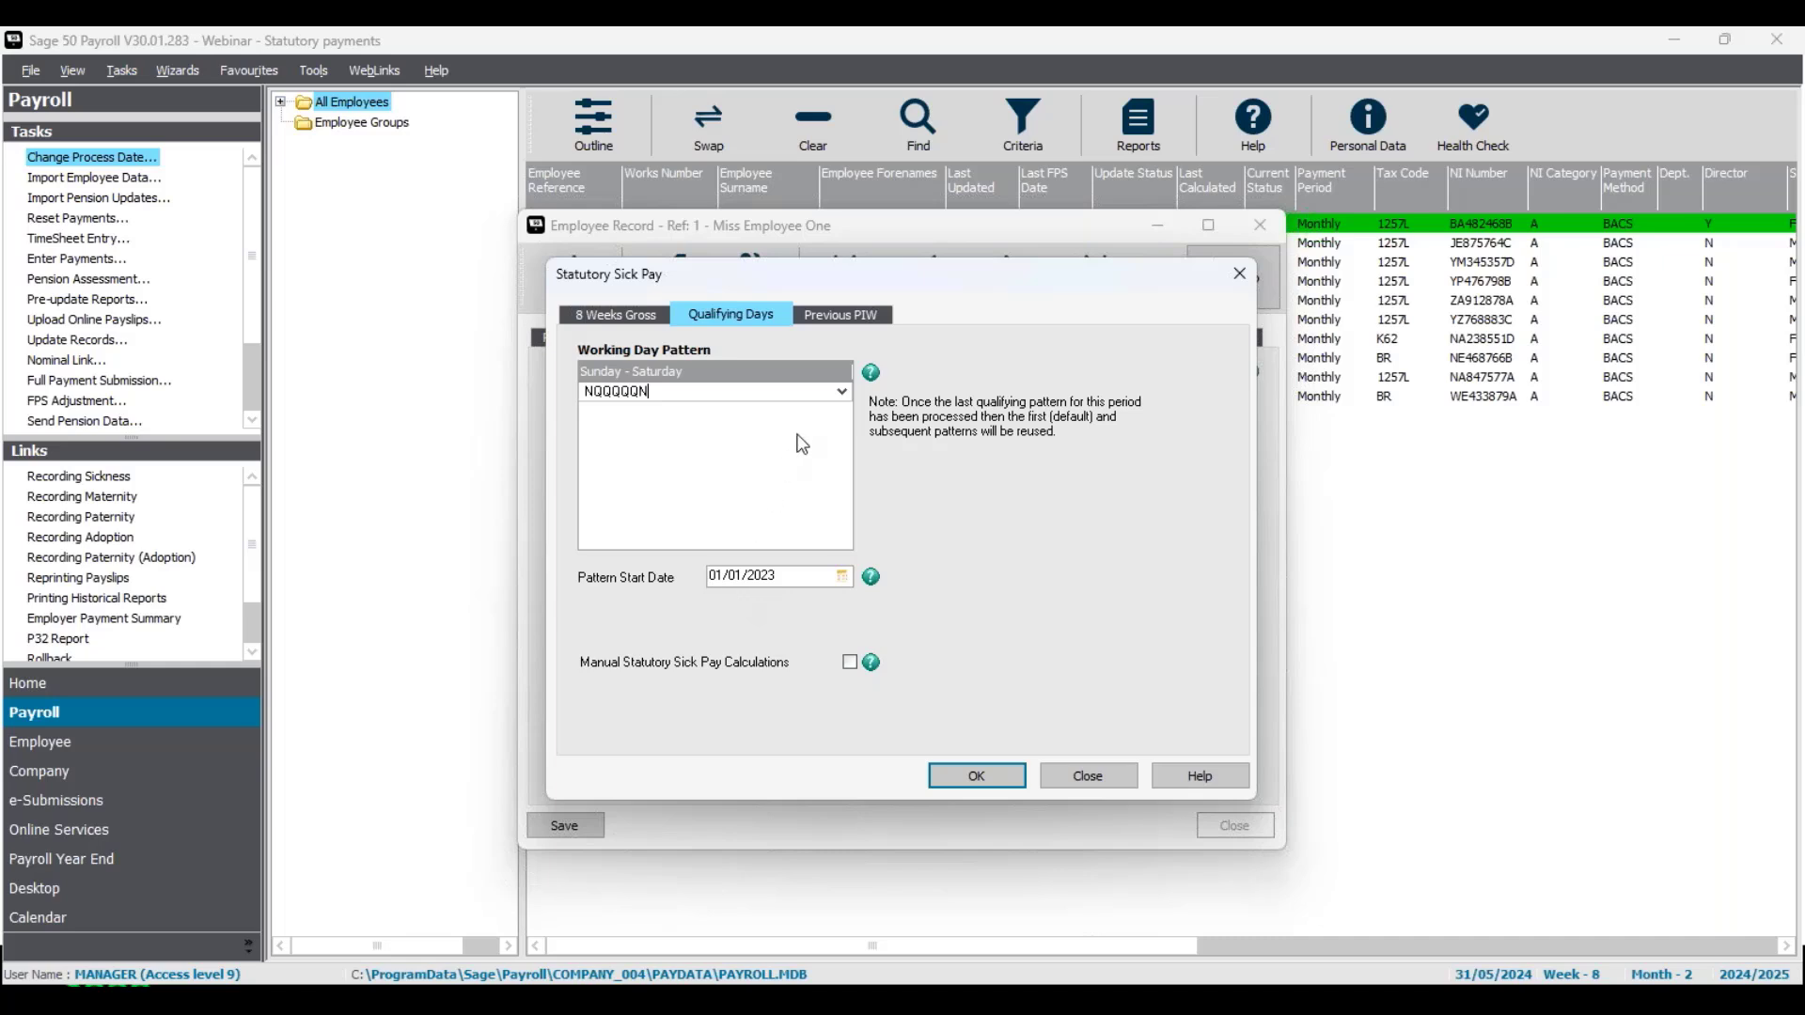
Browse the predefined working day patterns and choose NQQQNNN for the employee's qualifying days.
click(842, 393)
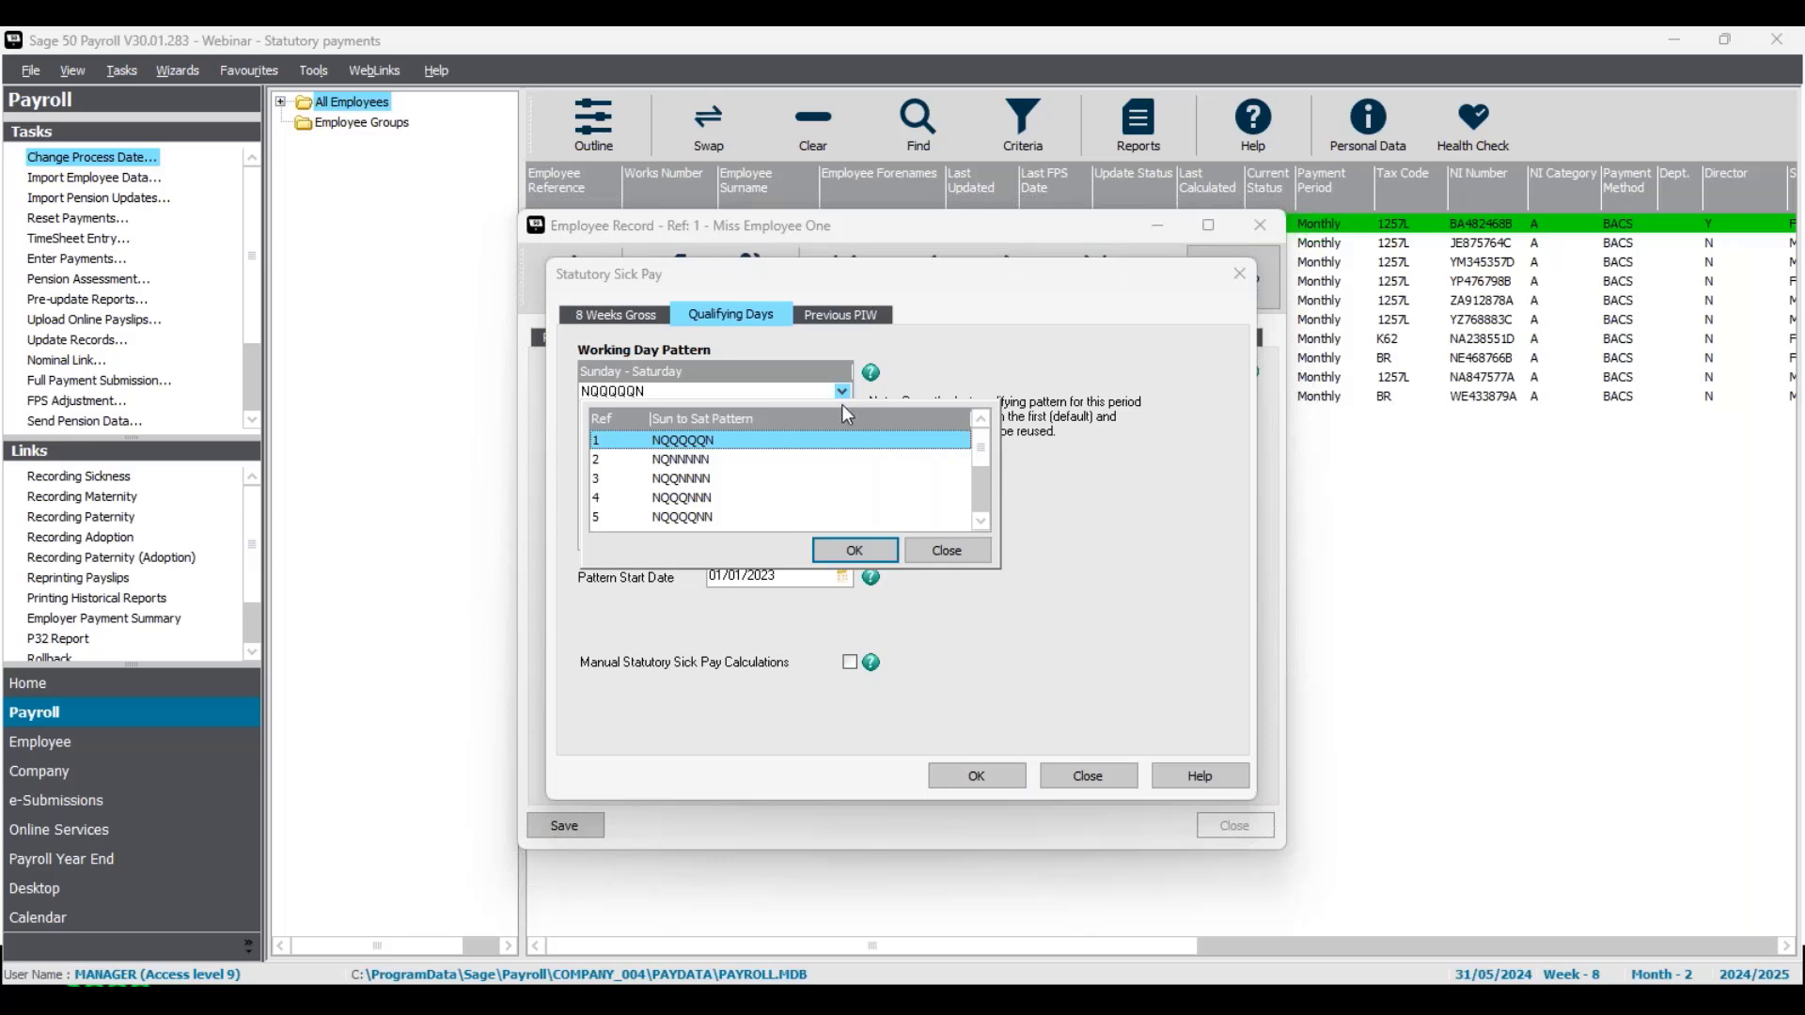
click(985, 520)
click(984, 520)
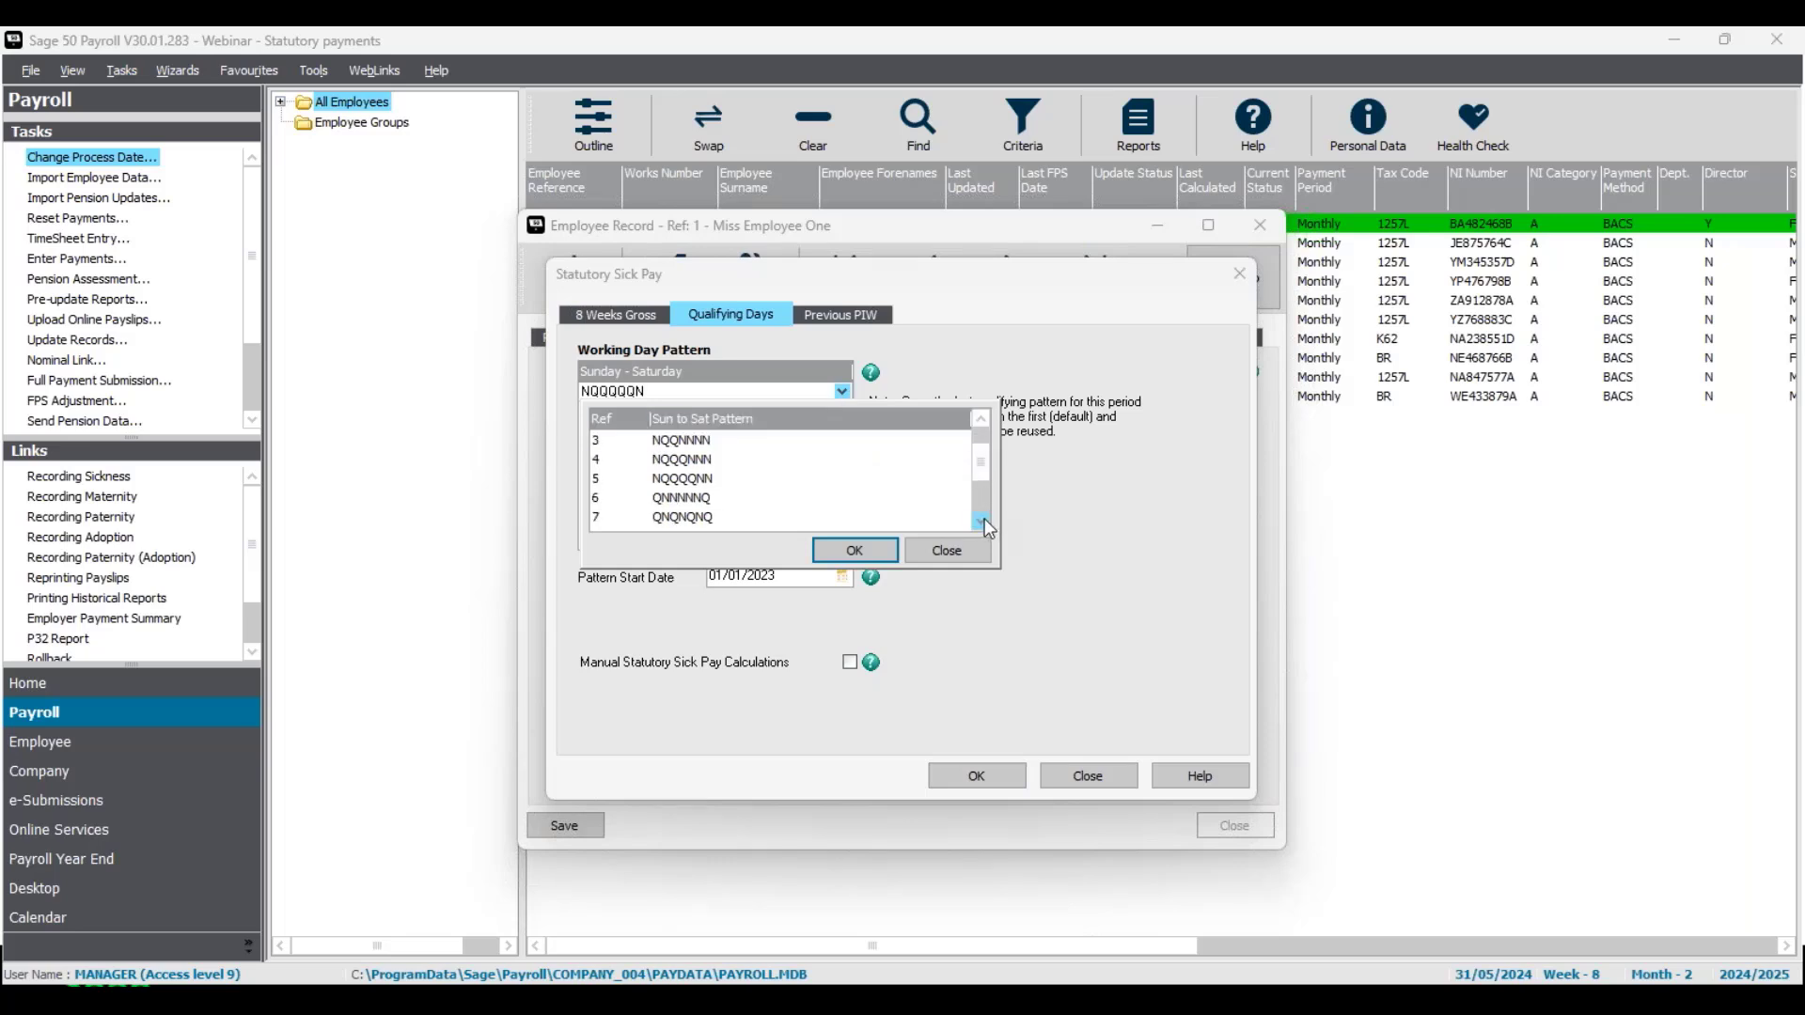
click(687, 503)
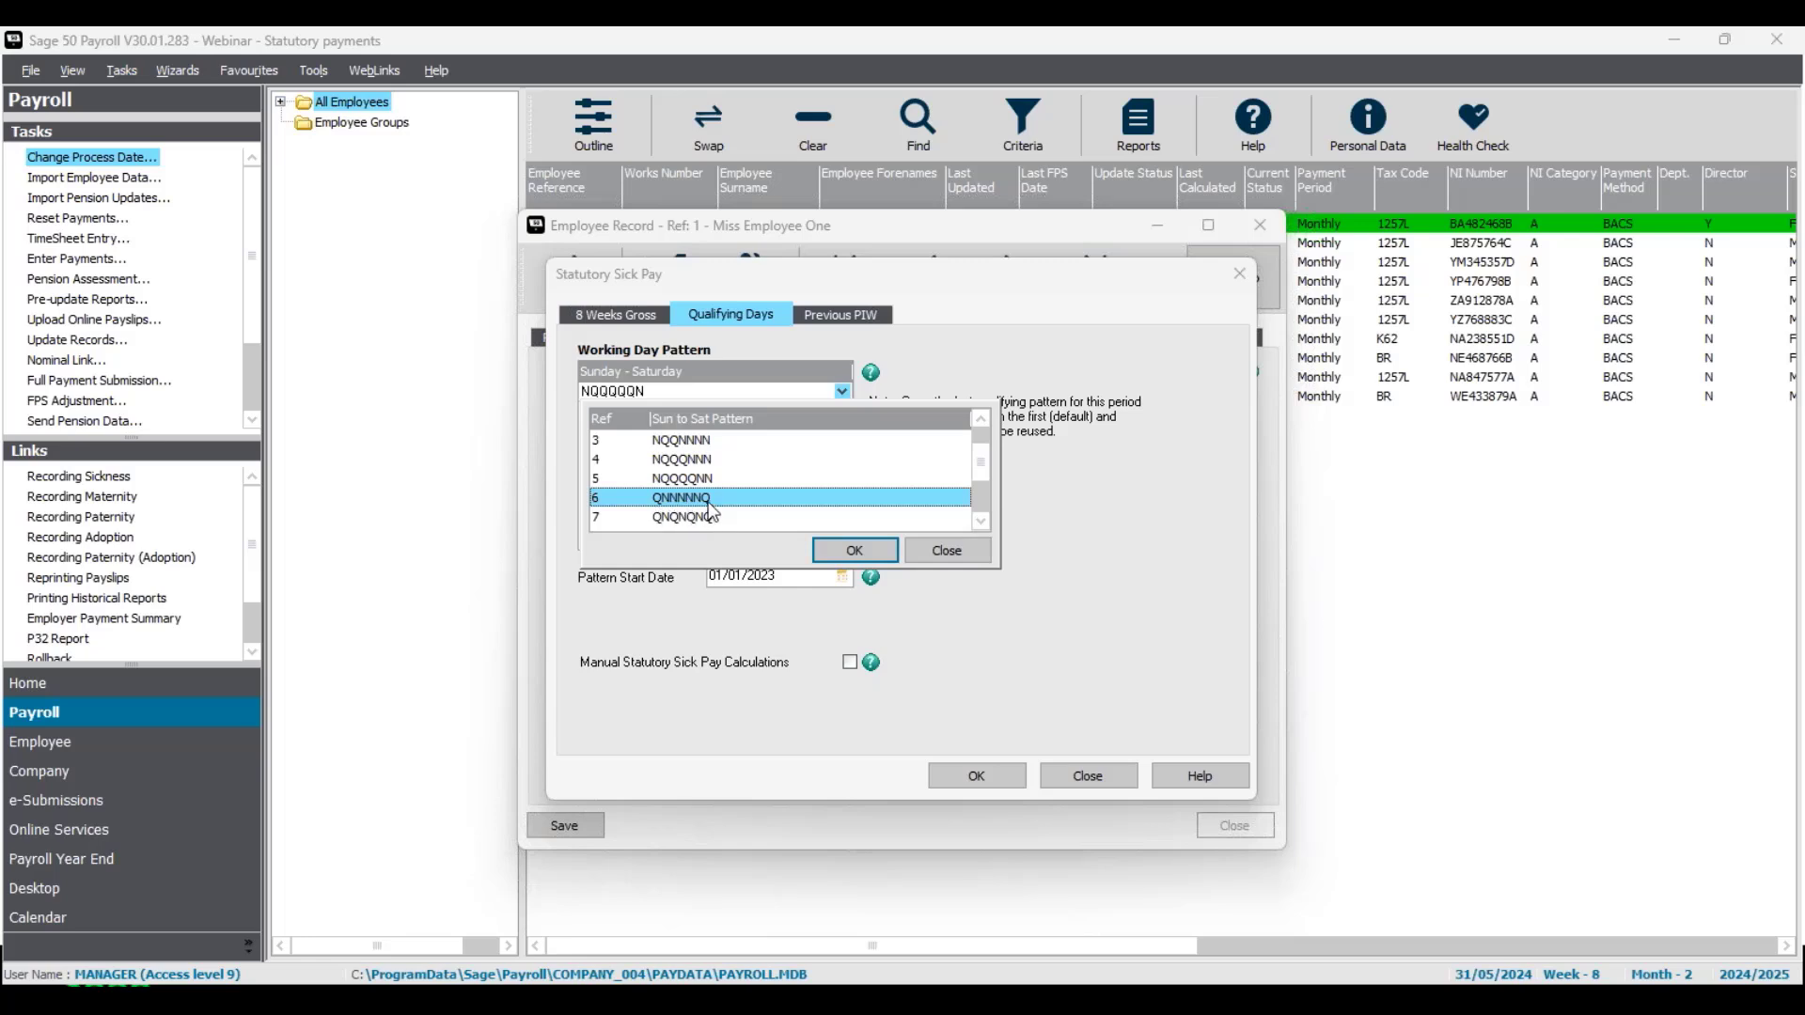
click(684, 462)
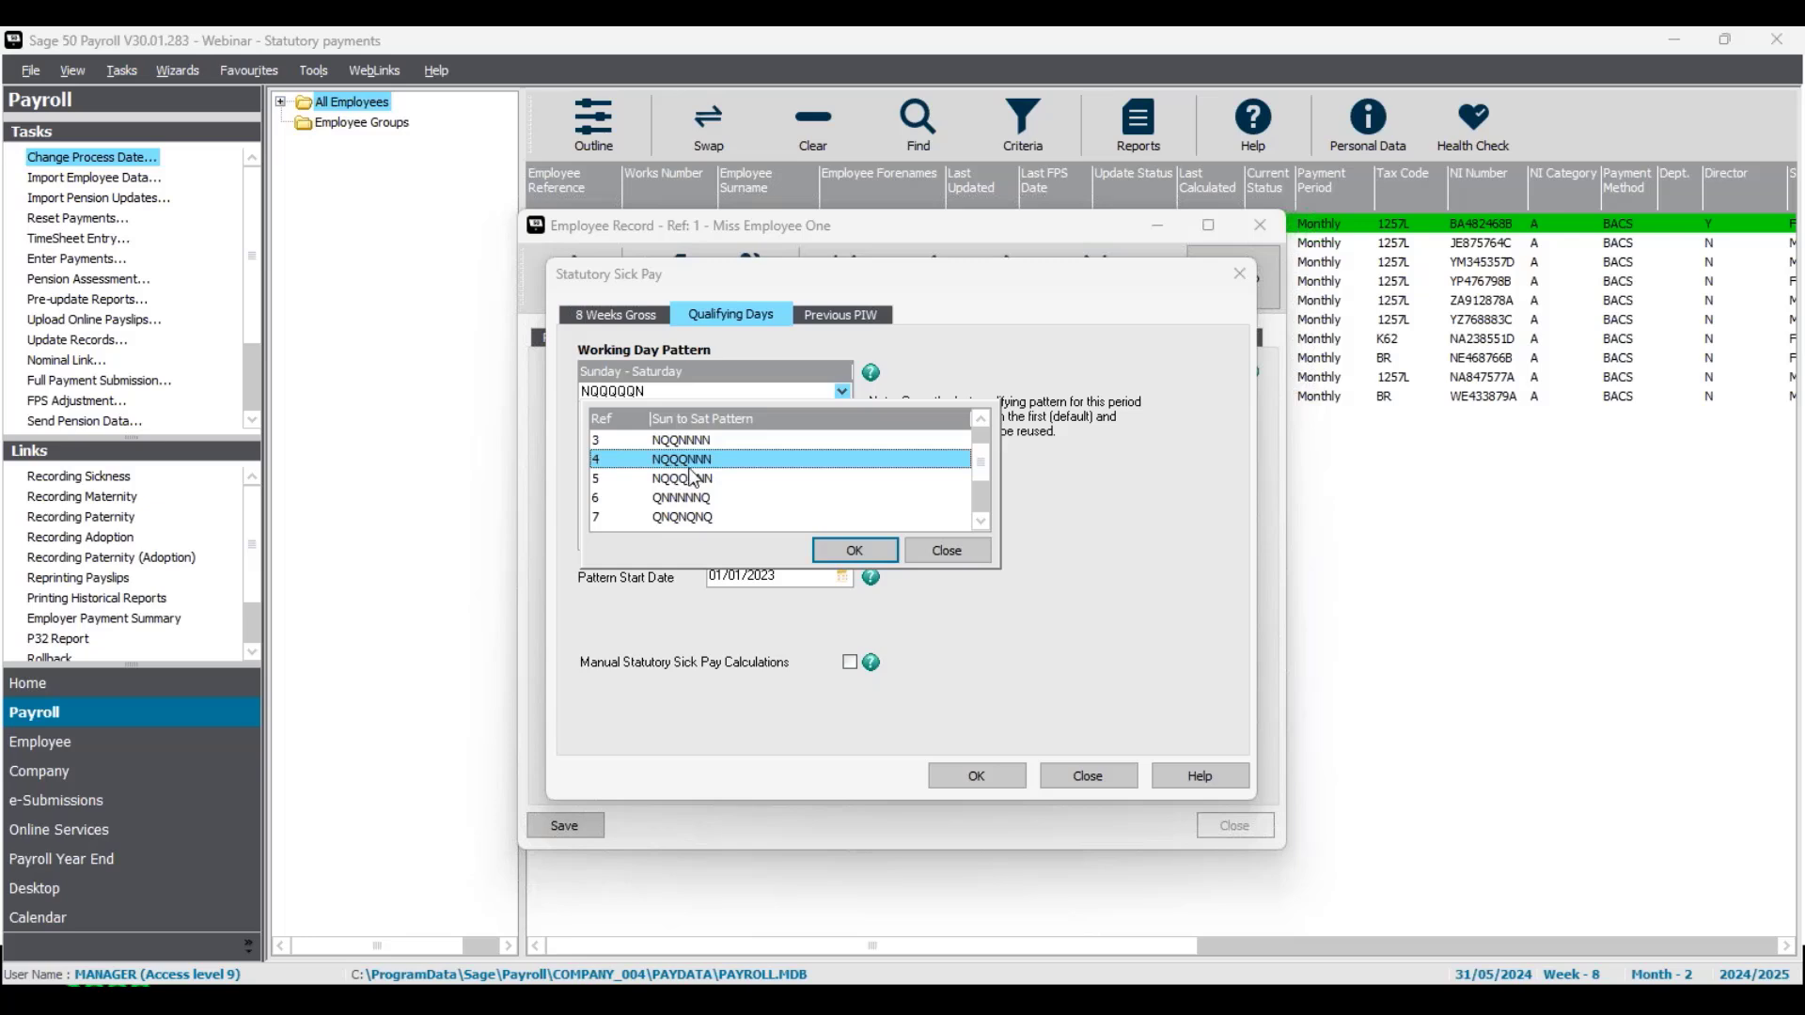
drag(983, 470, 981, 502)
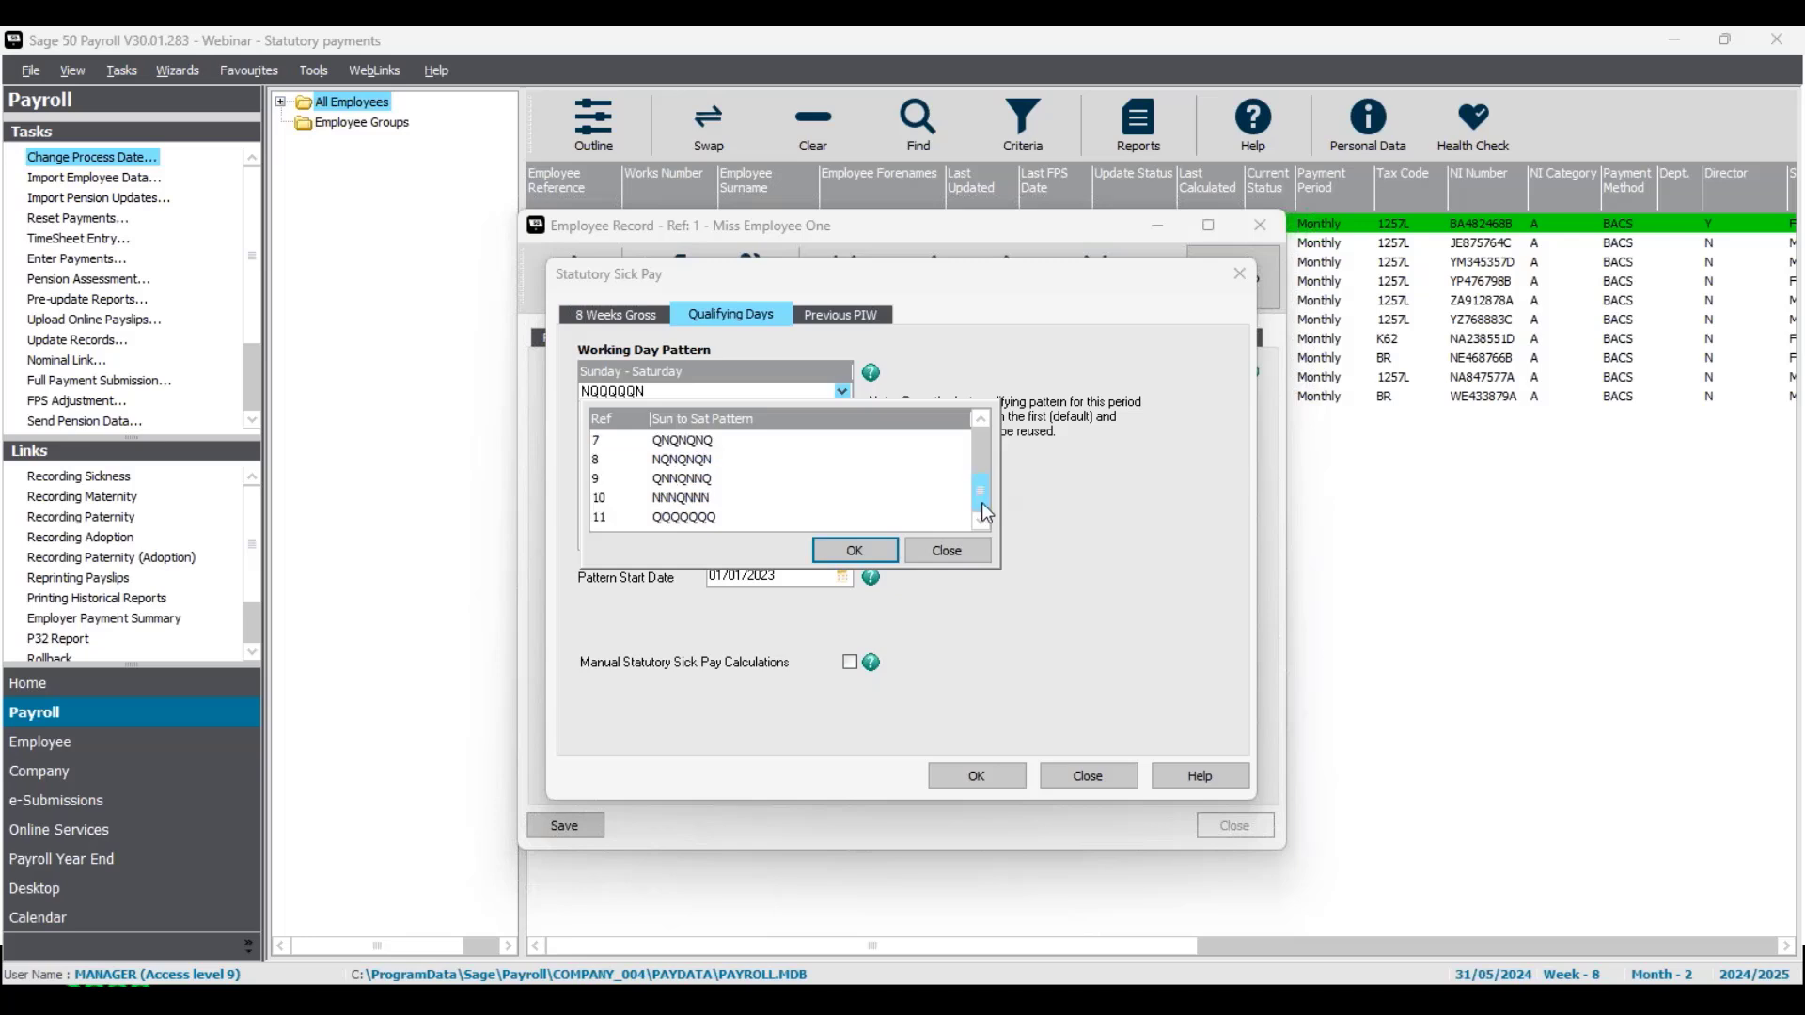
scroll(979, 531, up, 2)
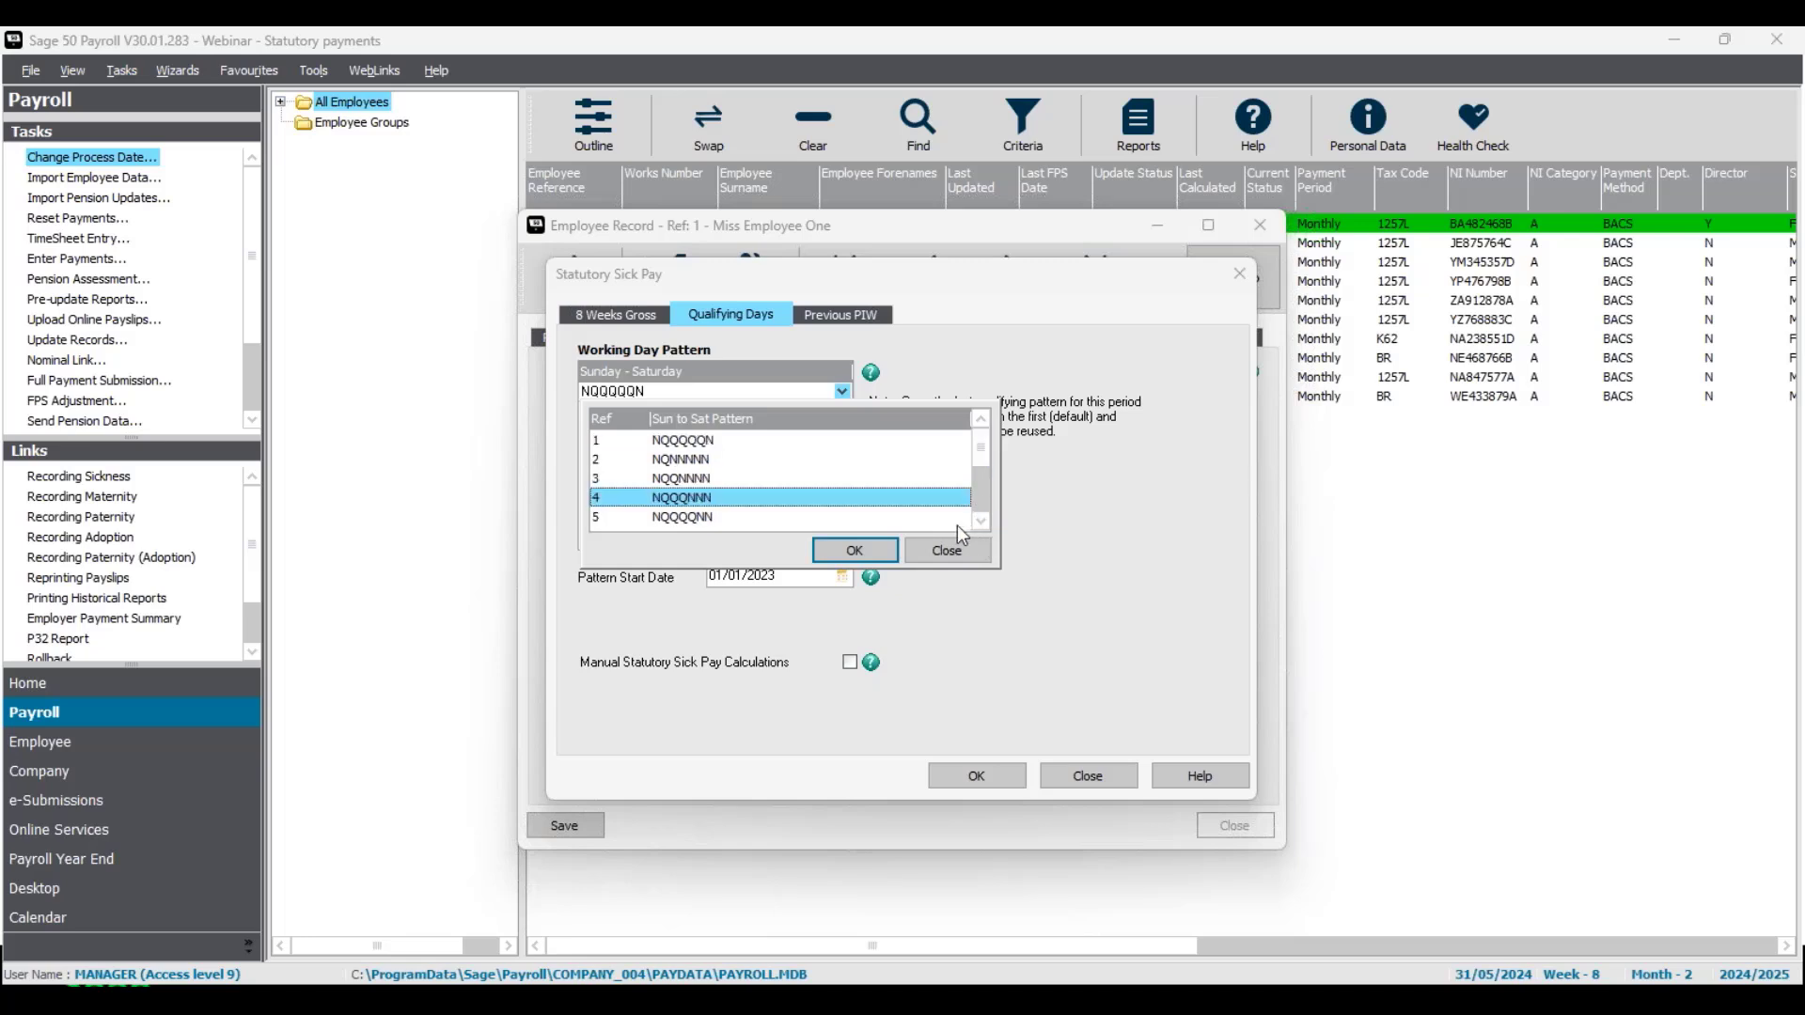
click(854, 551)
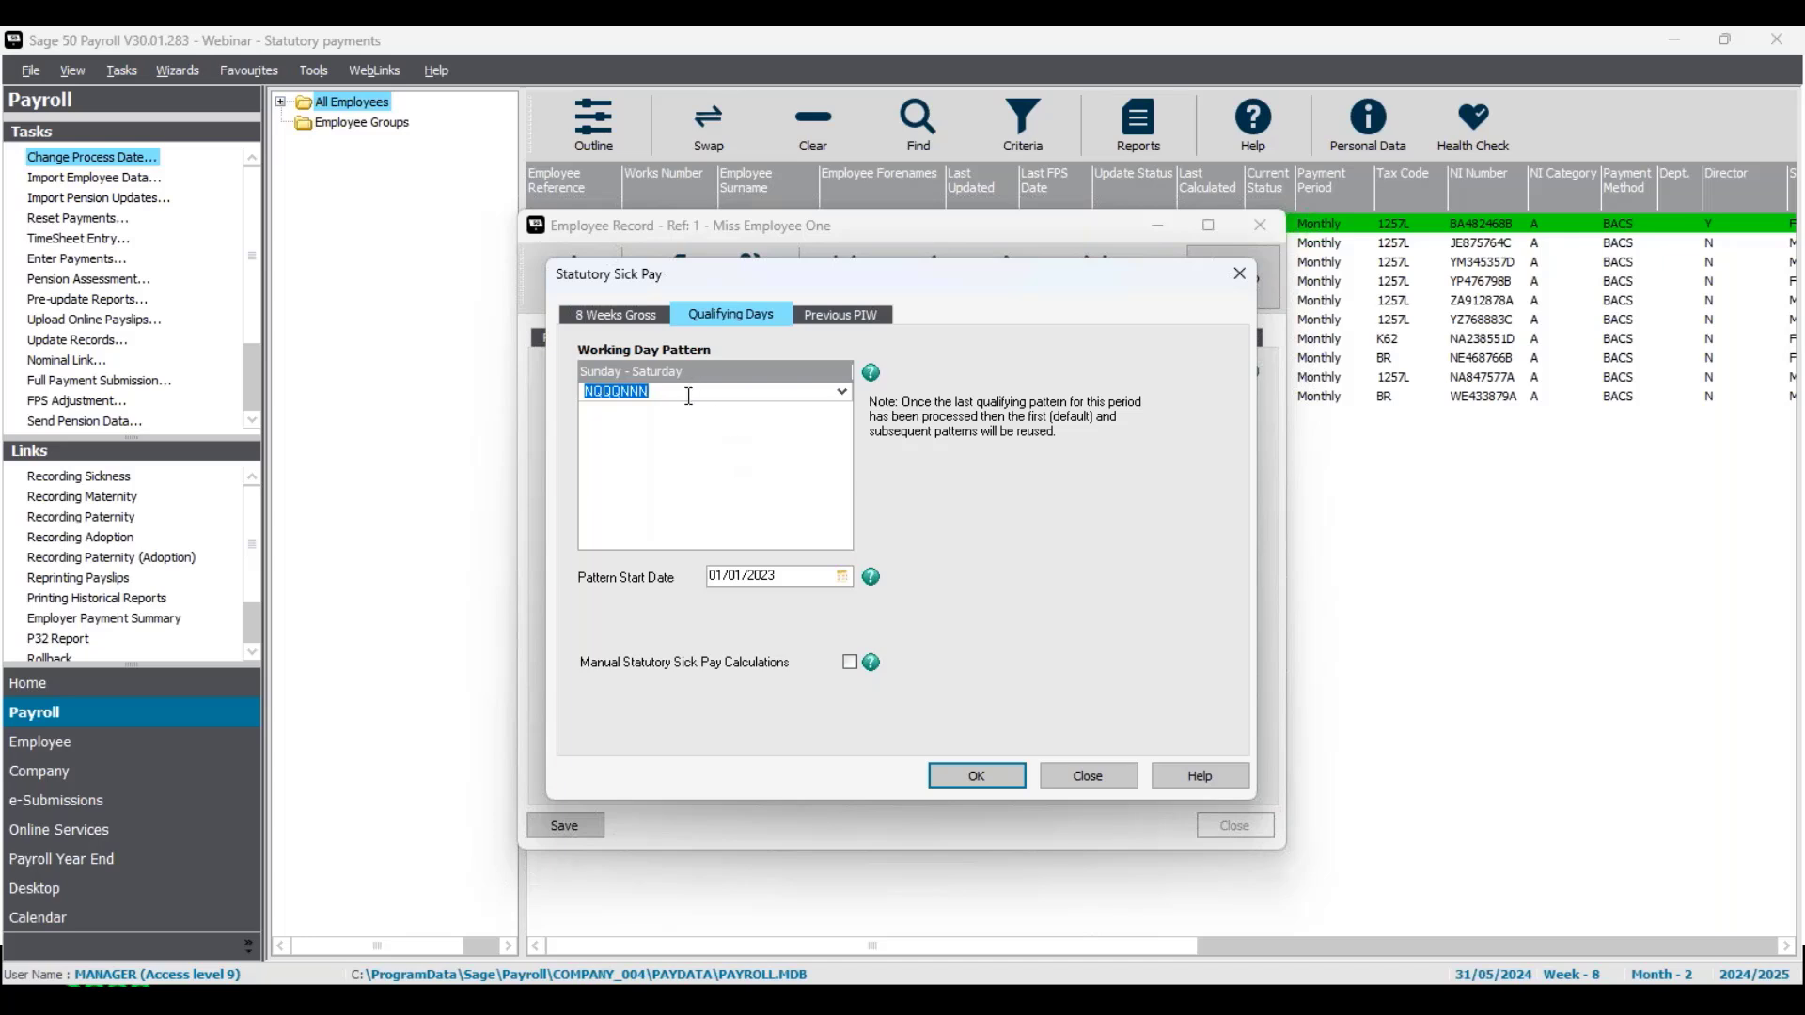
Replace the chosen working day pattern with the custom pattern NNNQQQN.
drag(688, 395, 585, 391)
text(NNNQQQN)
key(Return)
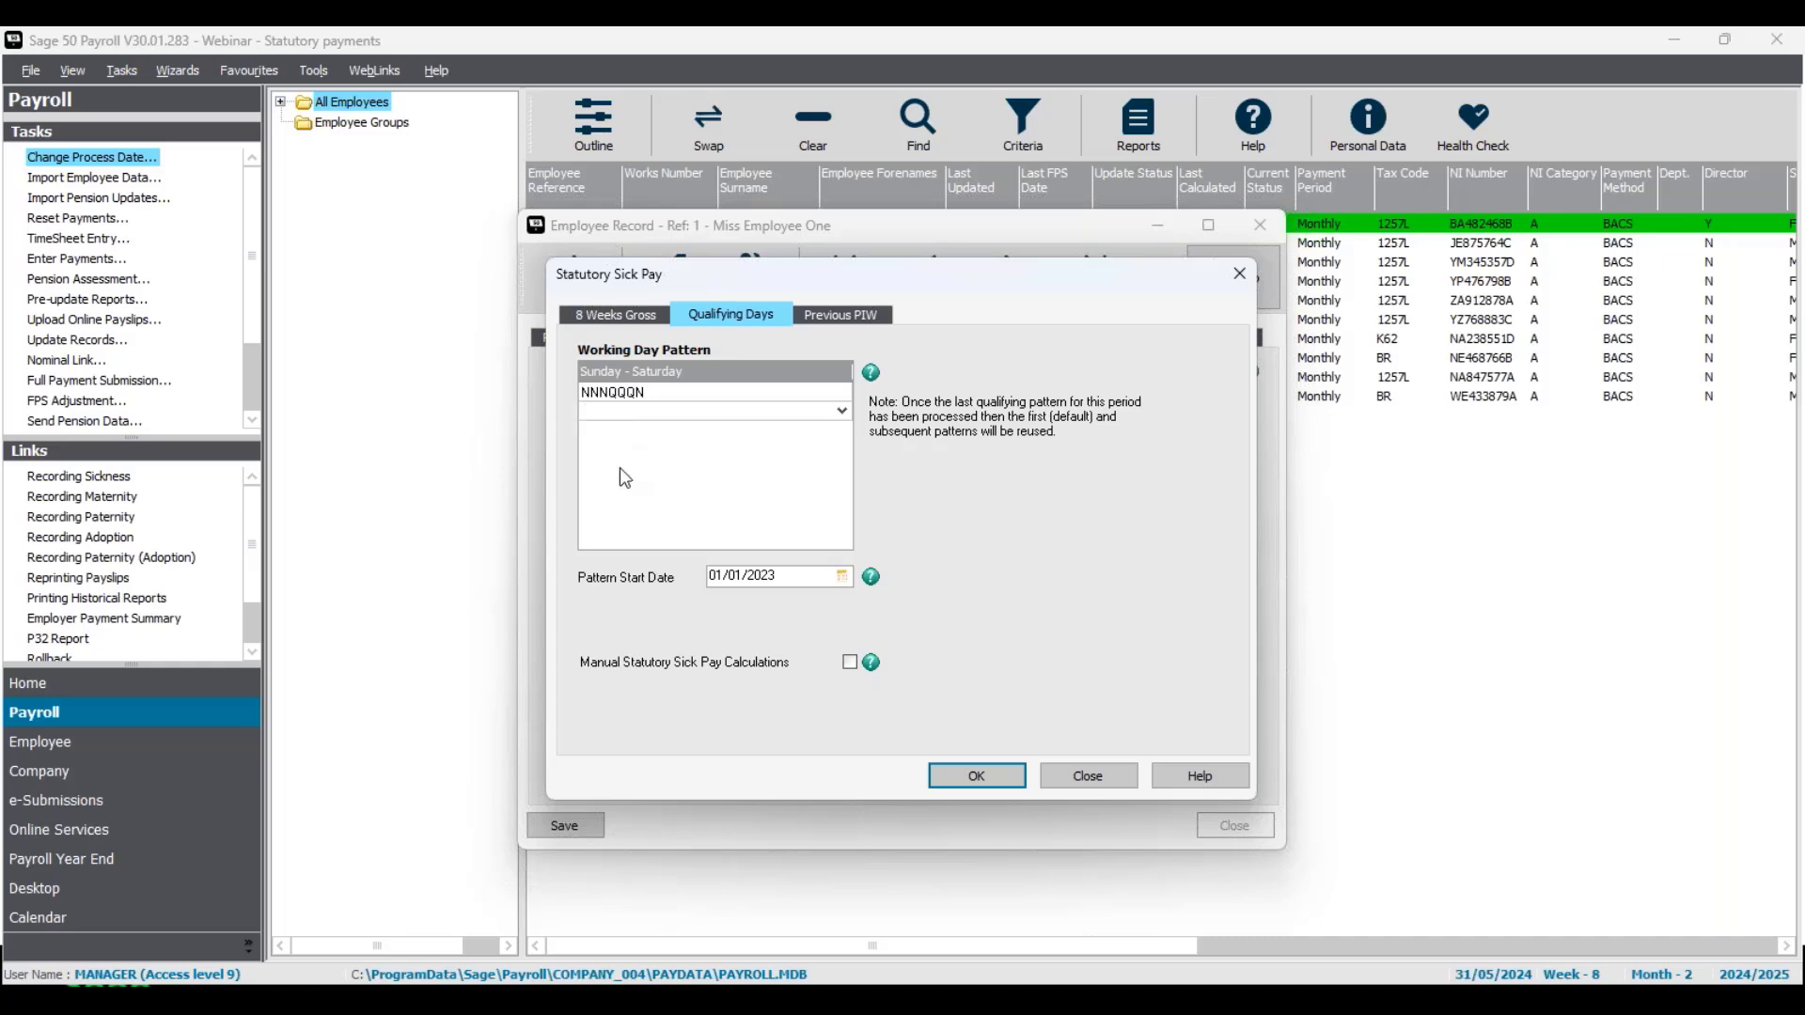
Change the first week's working day pattern to QQQNNNQ and add QQNNNQQ as the second week.
click(658, 392)
key(Delete)
click(656, 398)
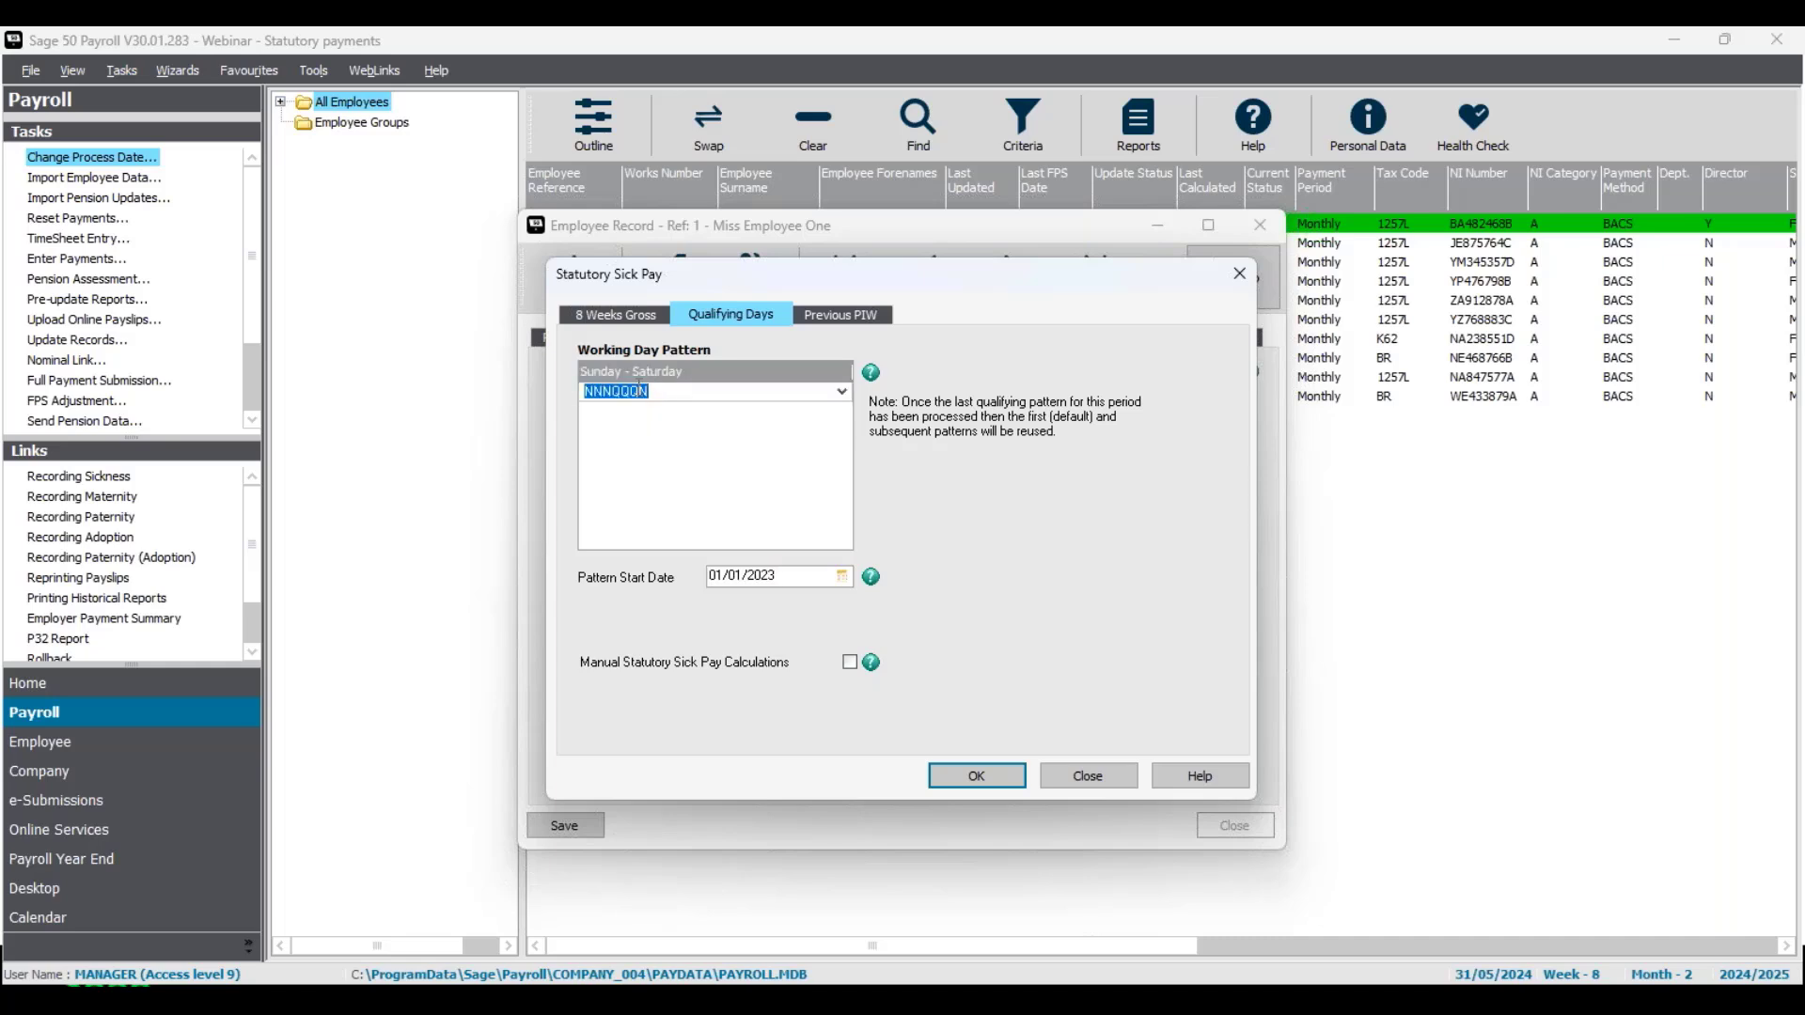
text(QQQNNNQ)
key(Return)
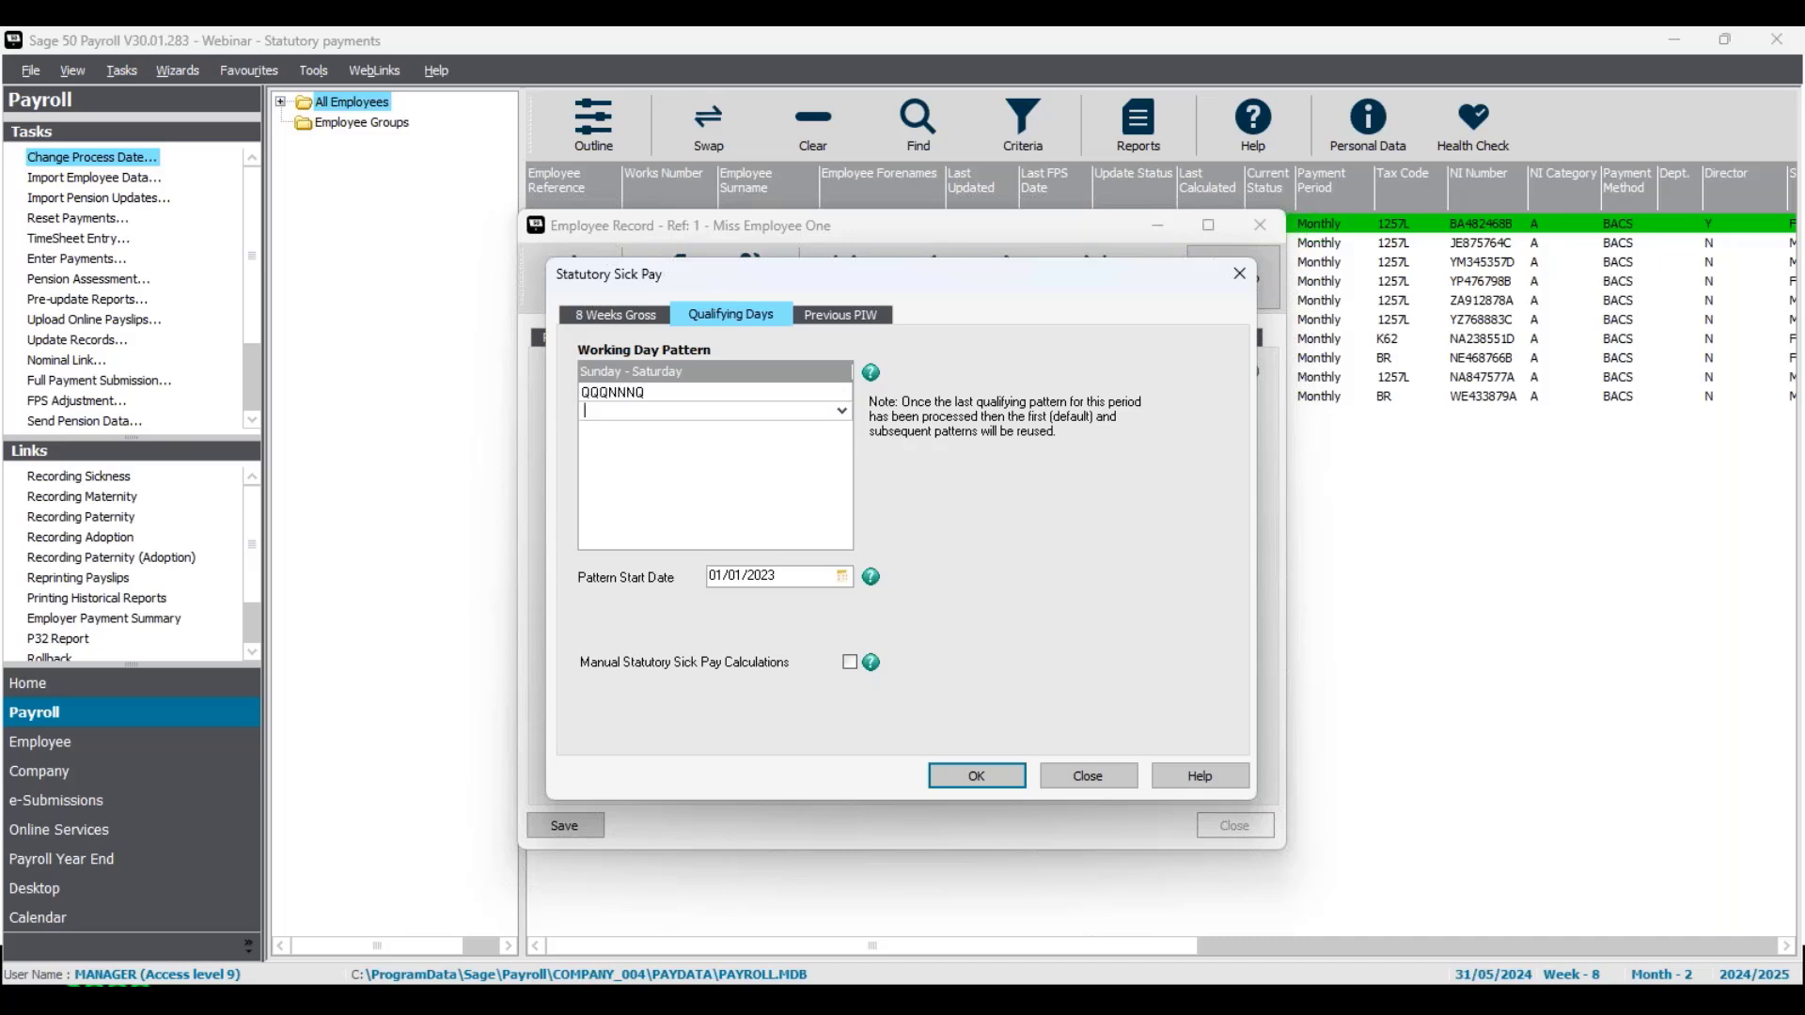
text(QQNNNQQ)
key(Return)
Add QNNNQQQ, NNNQQQN and NNQQQNN as the third, fourth and fifth weeks of the rotating working day pattern.
text(QNNN)
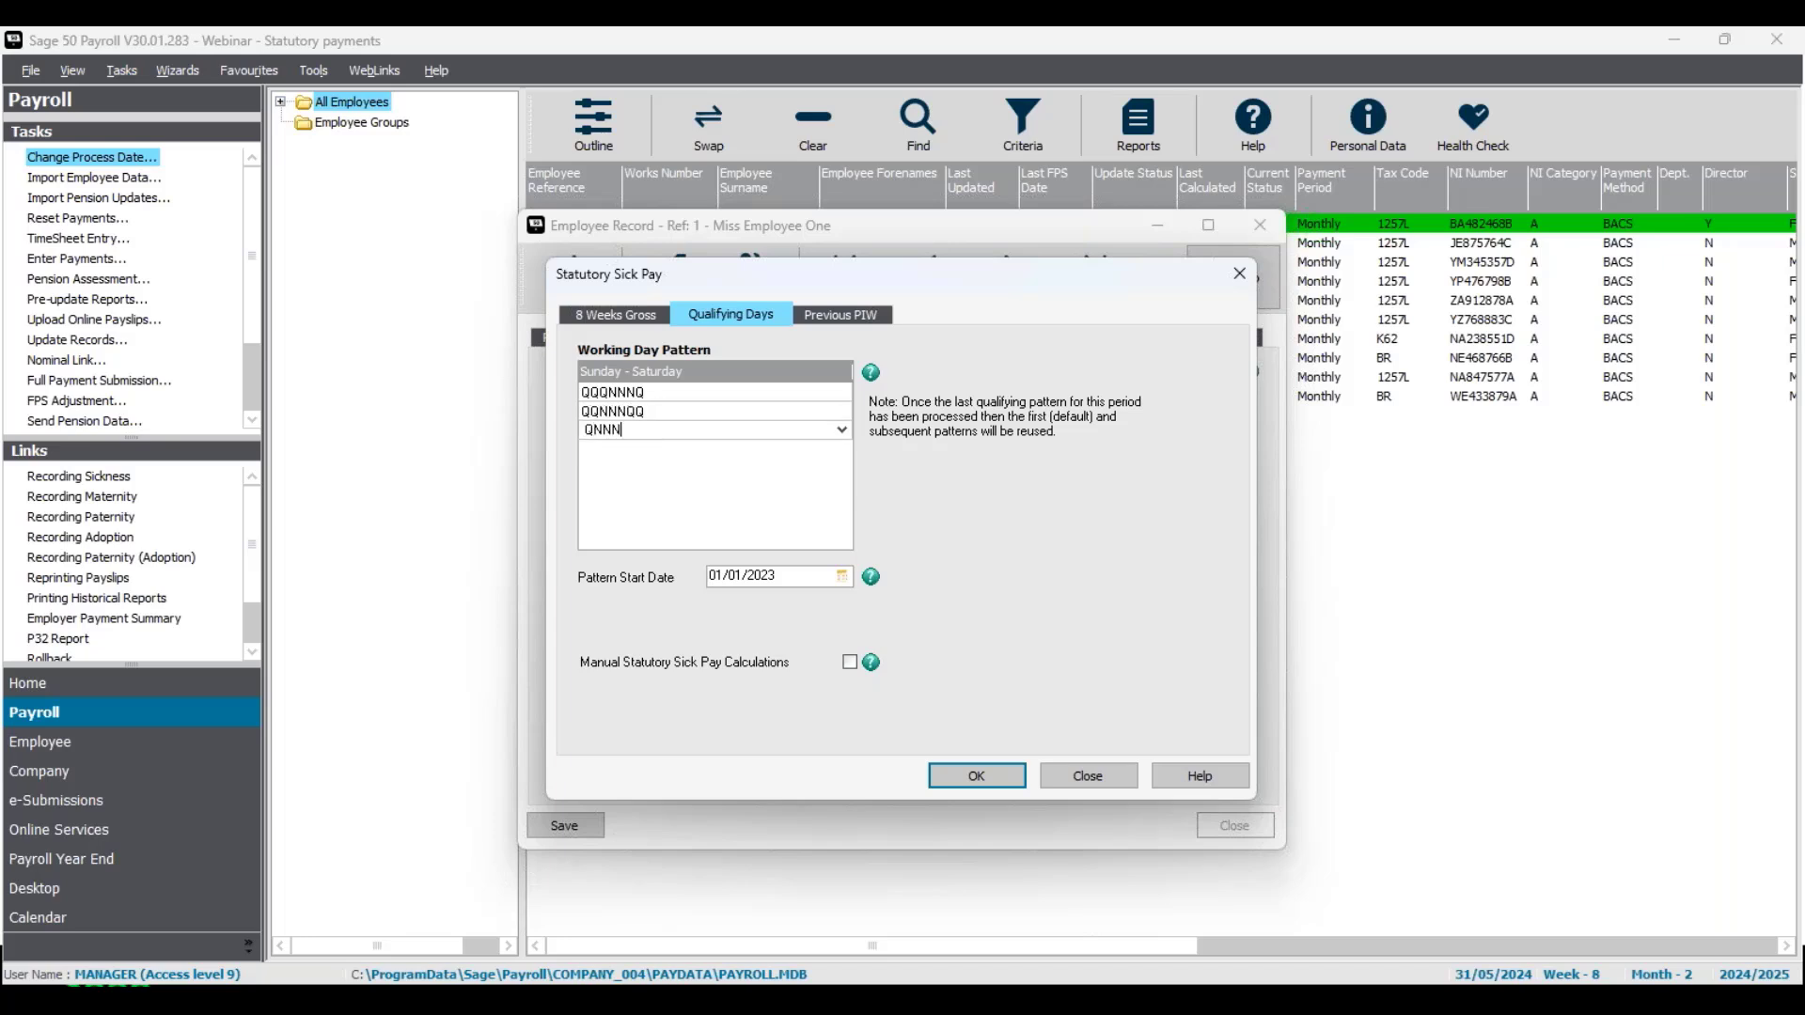
text(QQQ)
key(Return)
text(NNNQQQ)
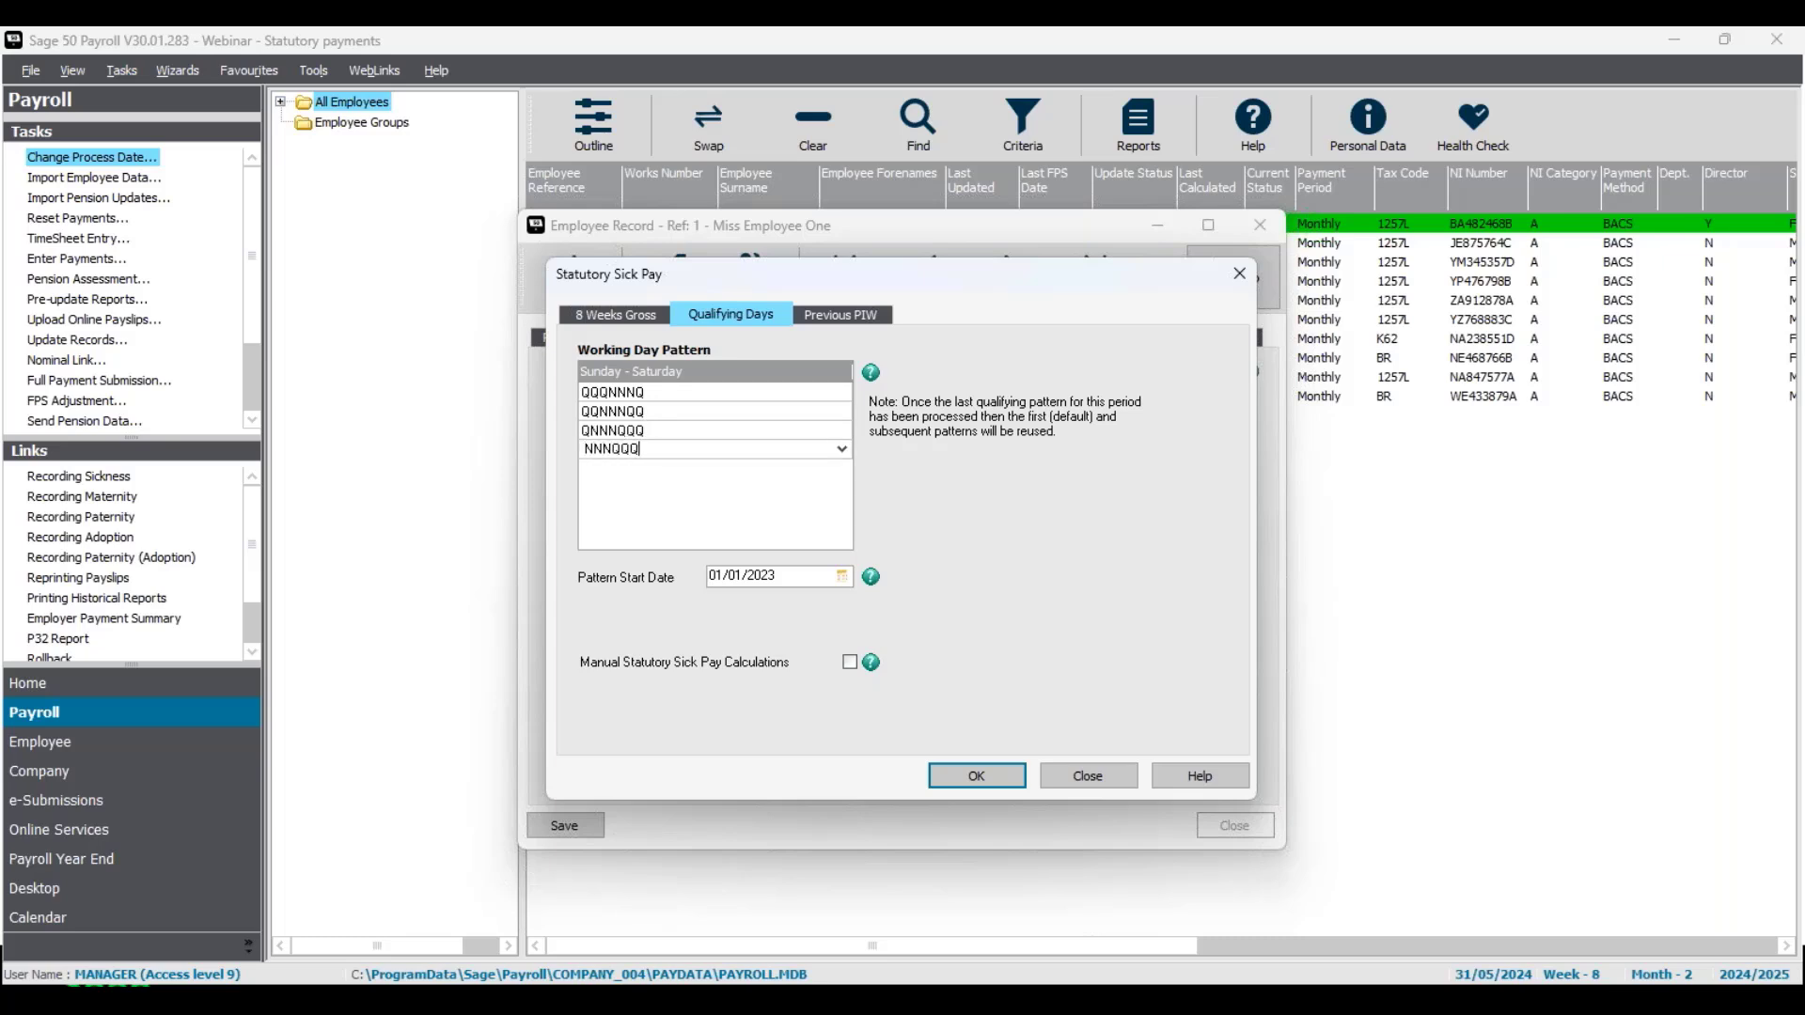
text(N)
key(Return)
text(NNQ)
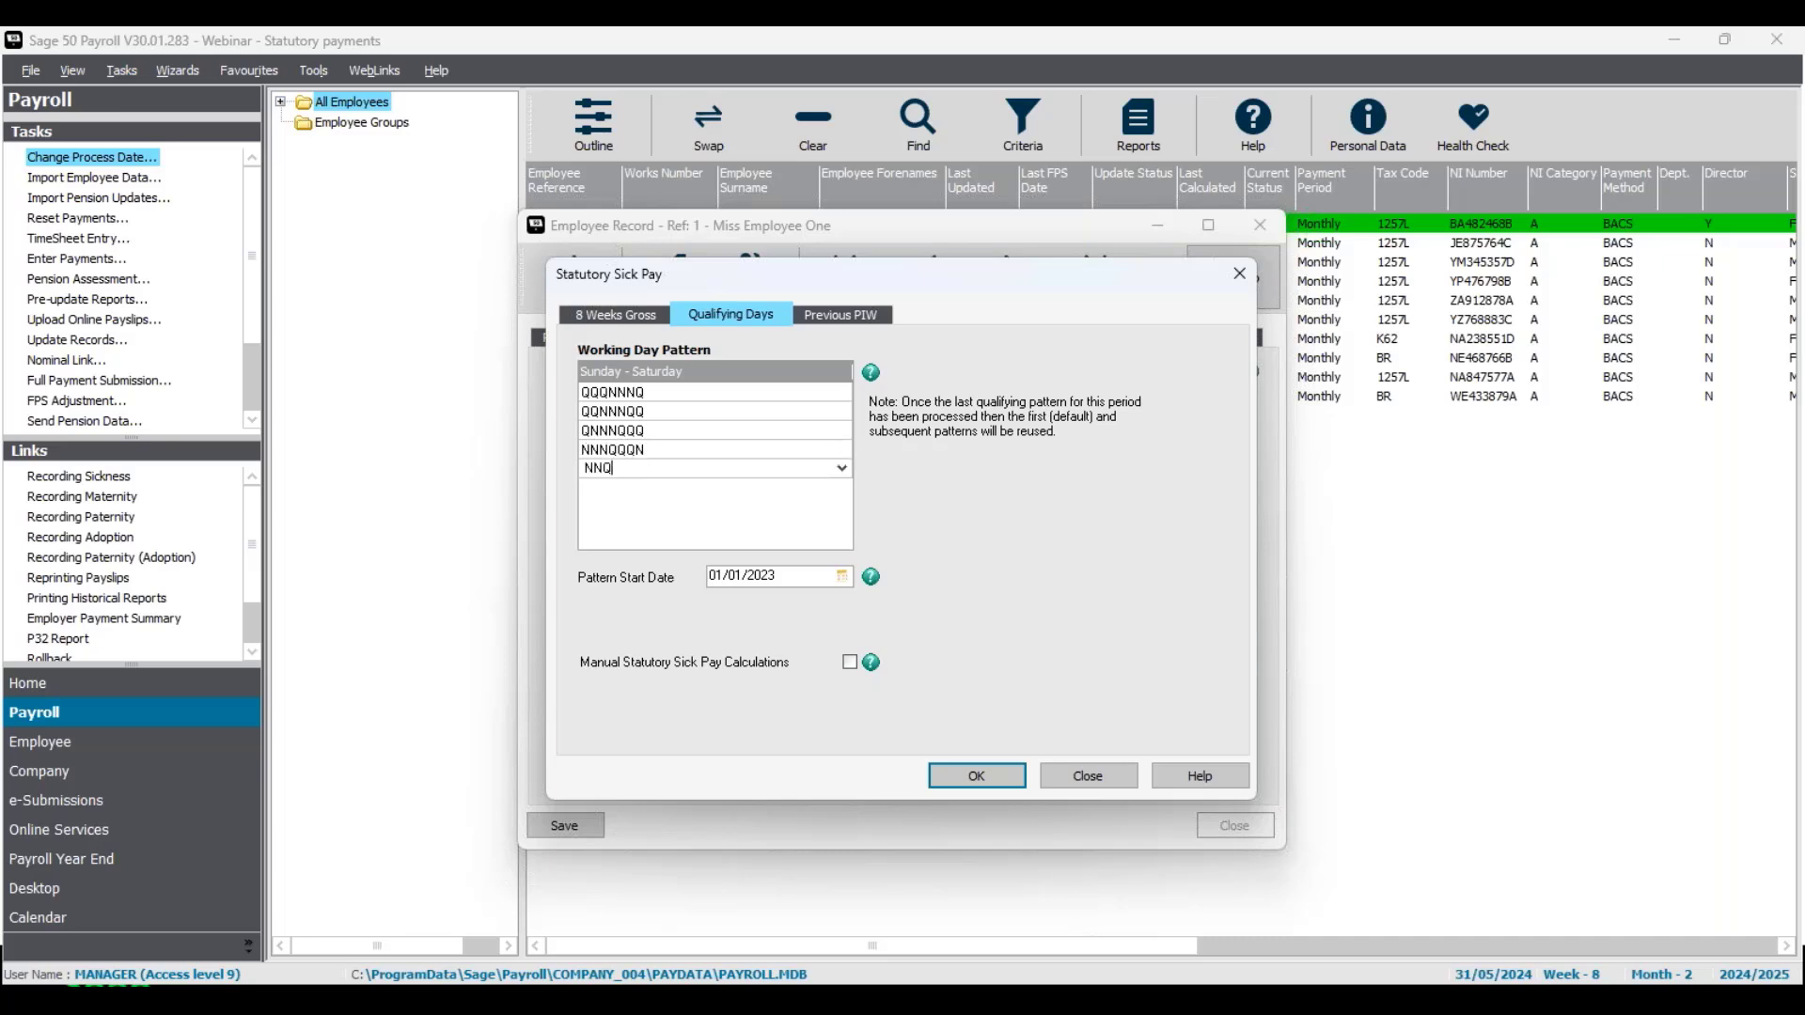
text(QQNN)
Delete the second to fifth weeks from the working day pattern, leaving only the first row.
double_click(652, 467)
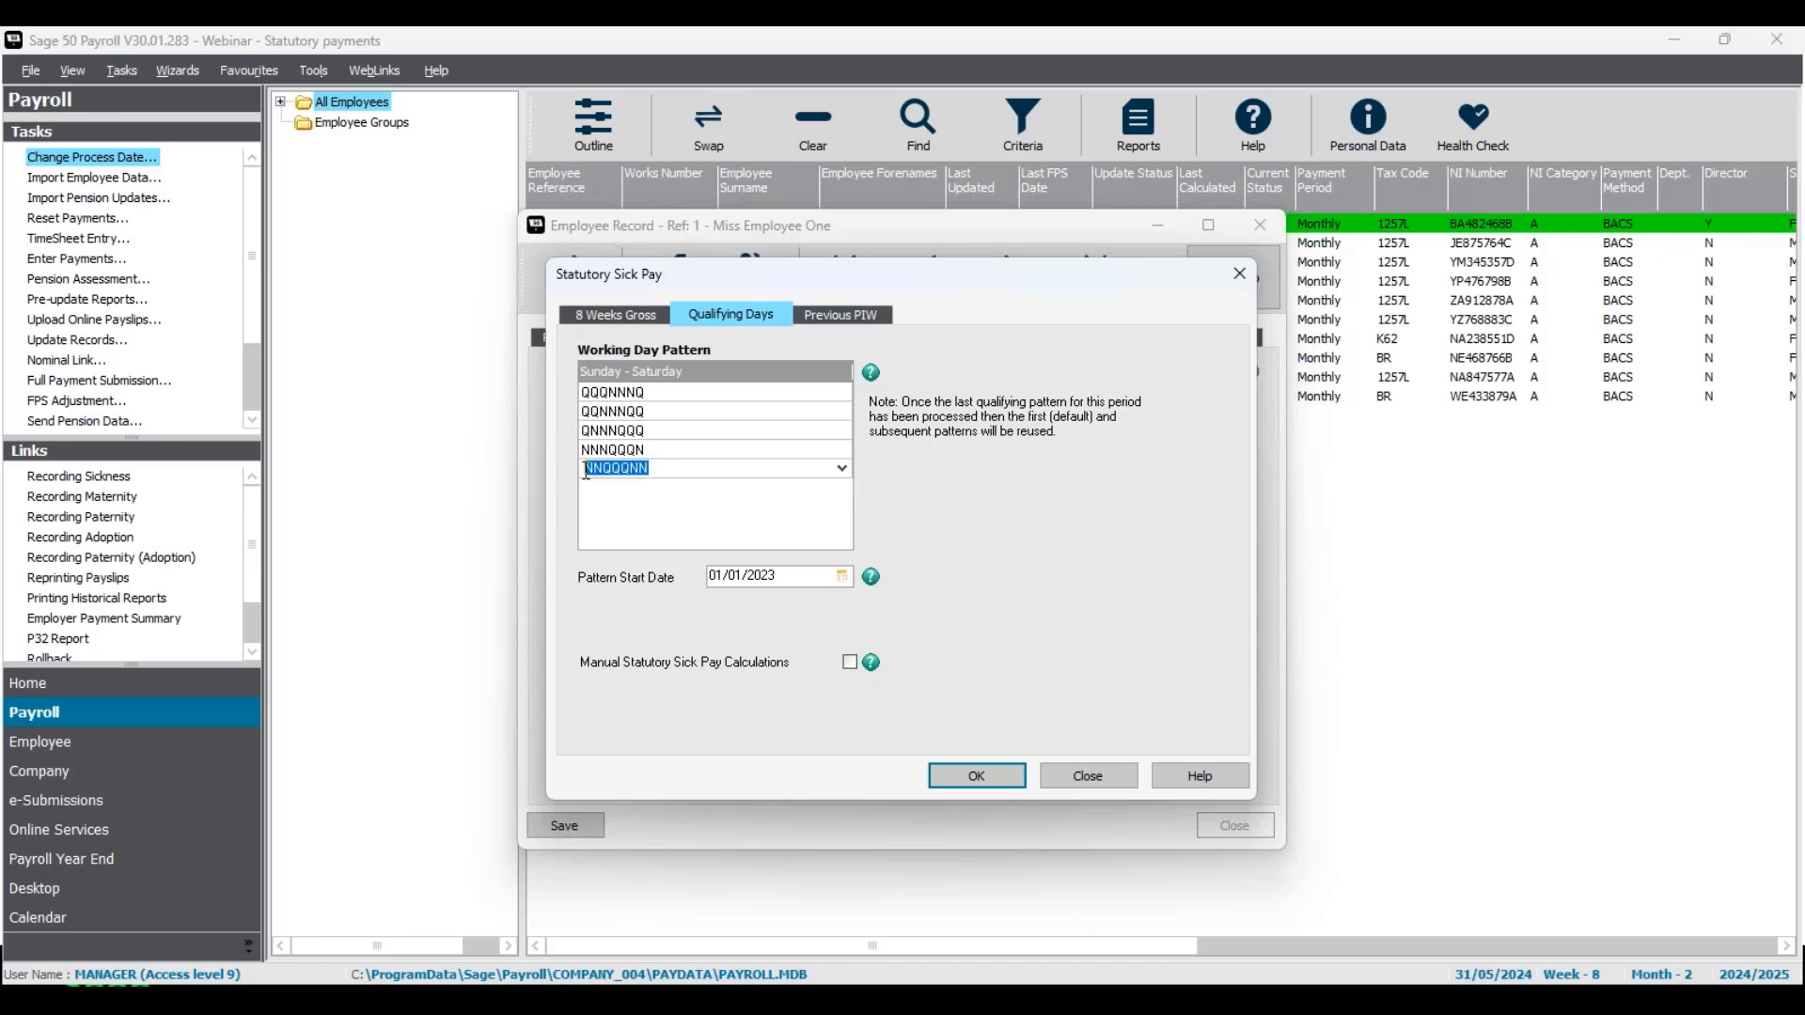
click(653, 449)
key(Delete)
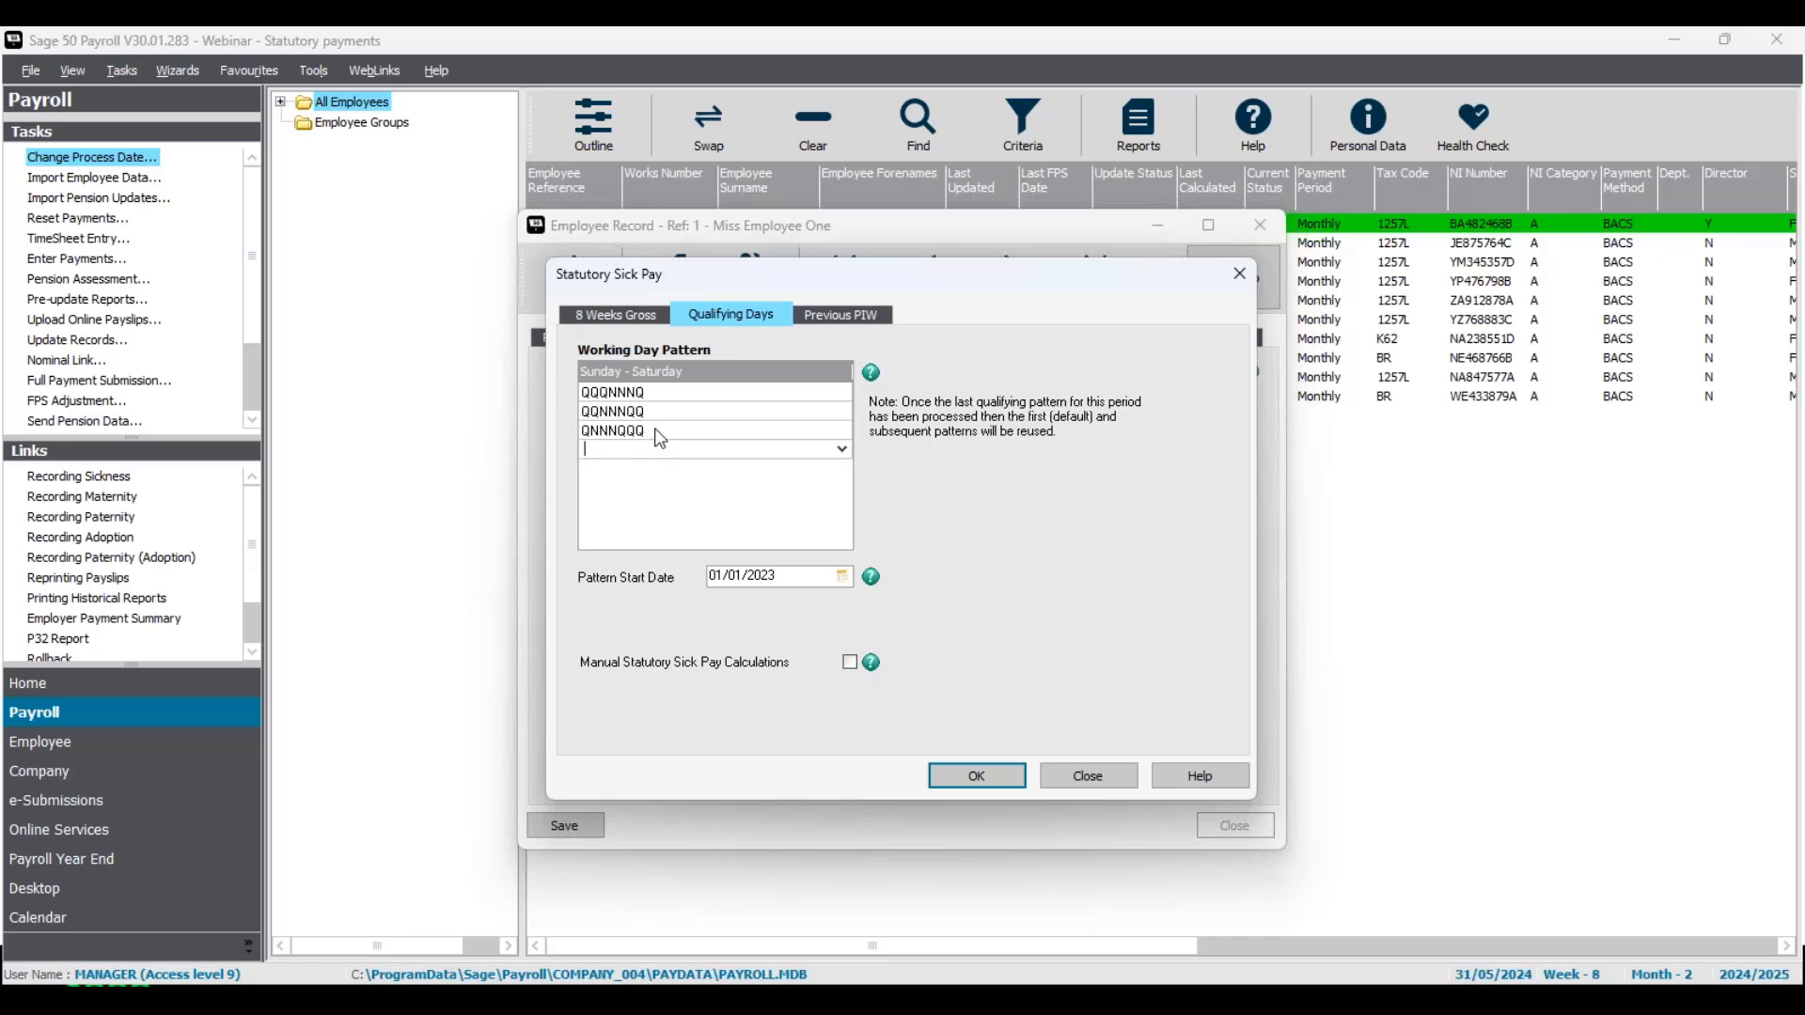
key(Tab)
click(656, 434)
key(Delete)
click(646, 412)
click(647, 411)
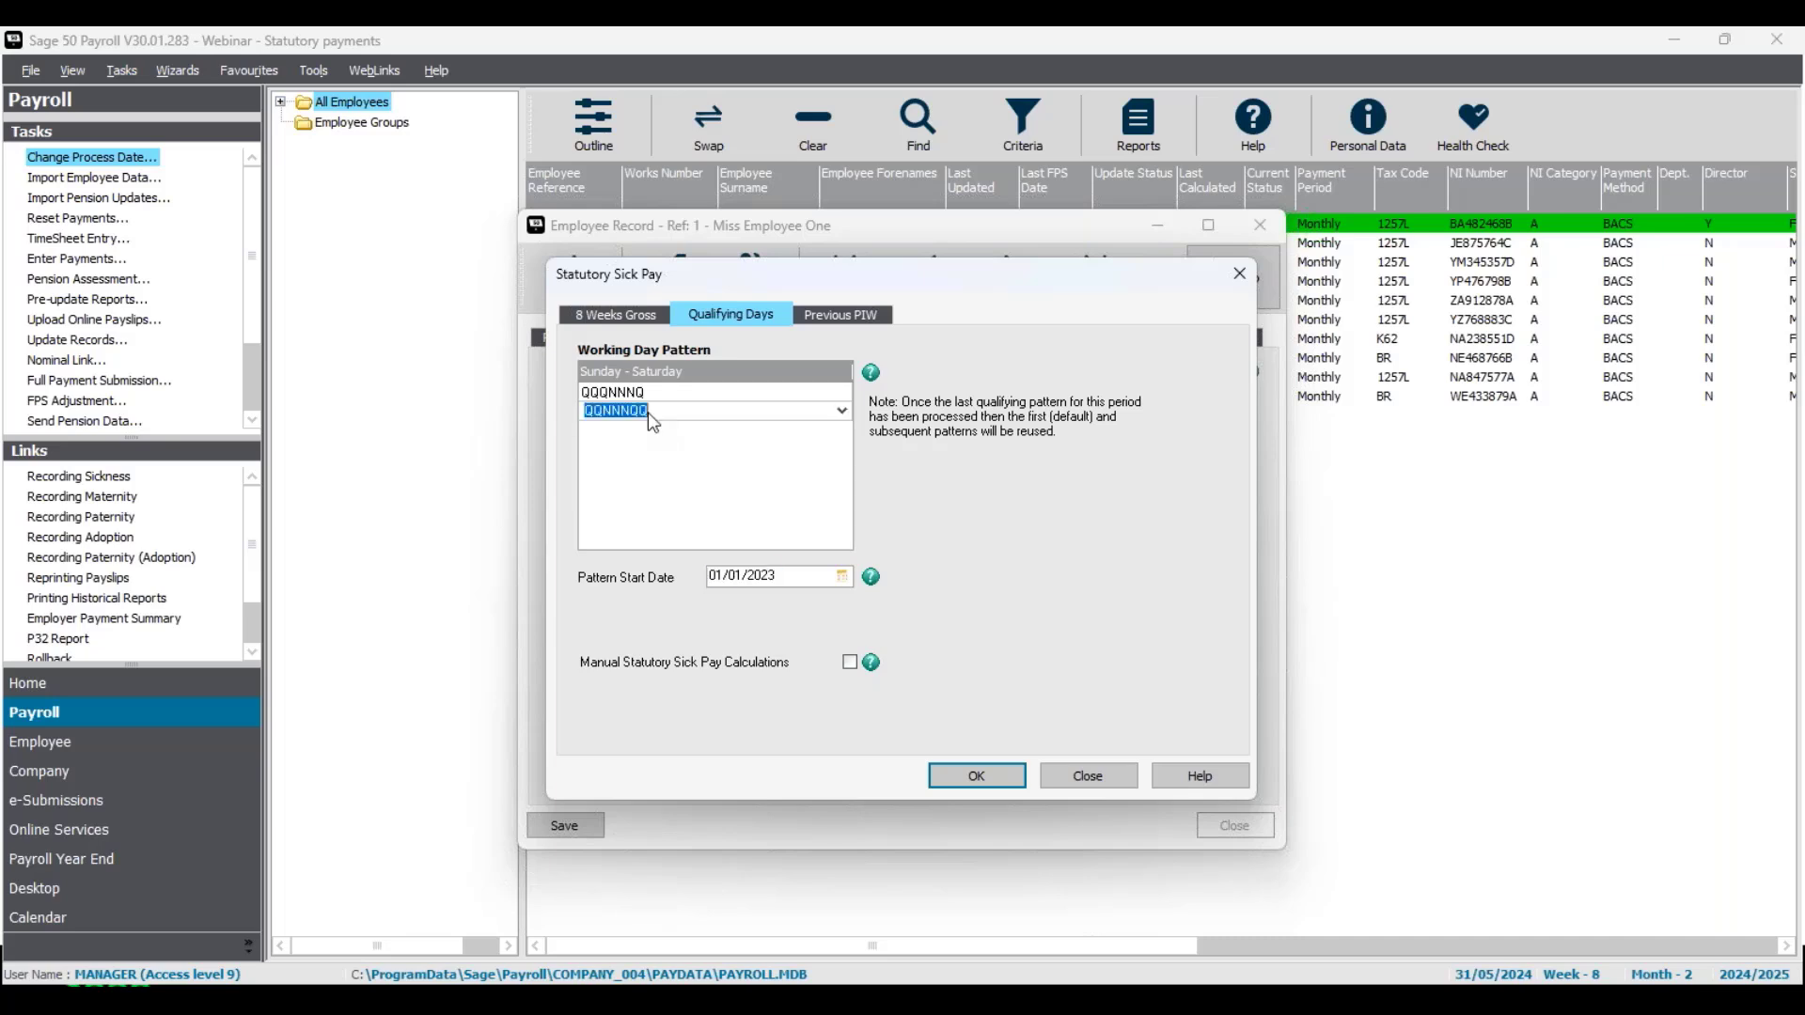
key(Delete)
Set the remaining working day pattern to the predefined NQQQQQN and save the changed qualifying days.
click(652, 389)
click(653, 389)
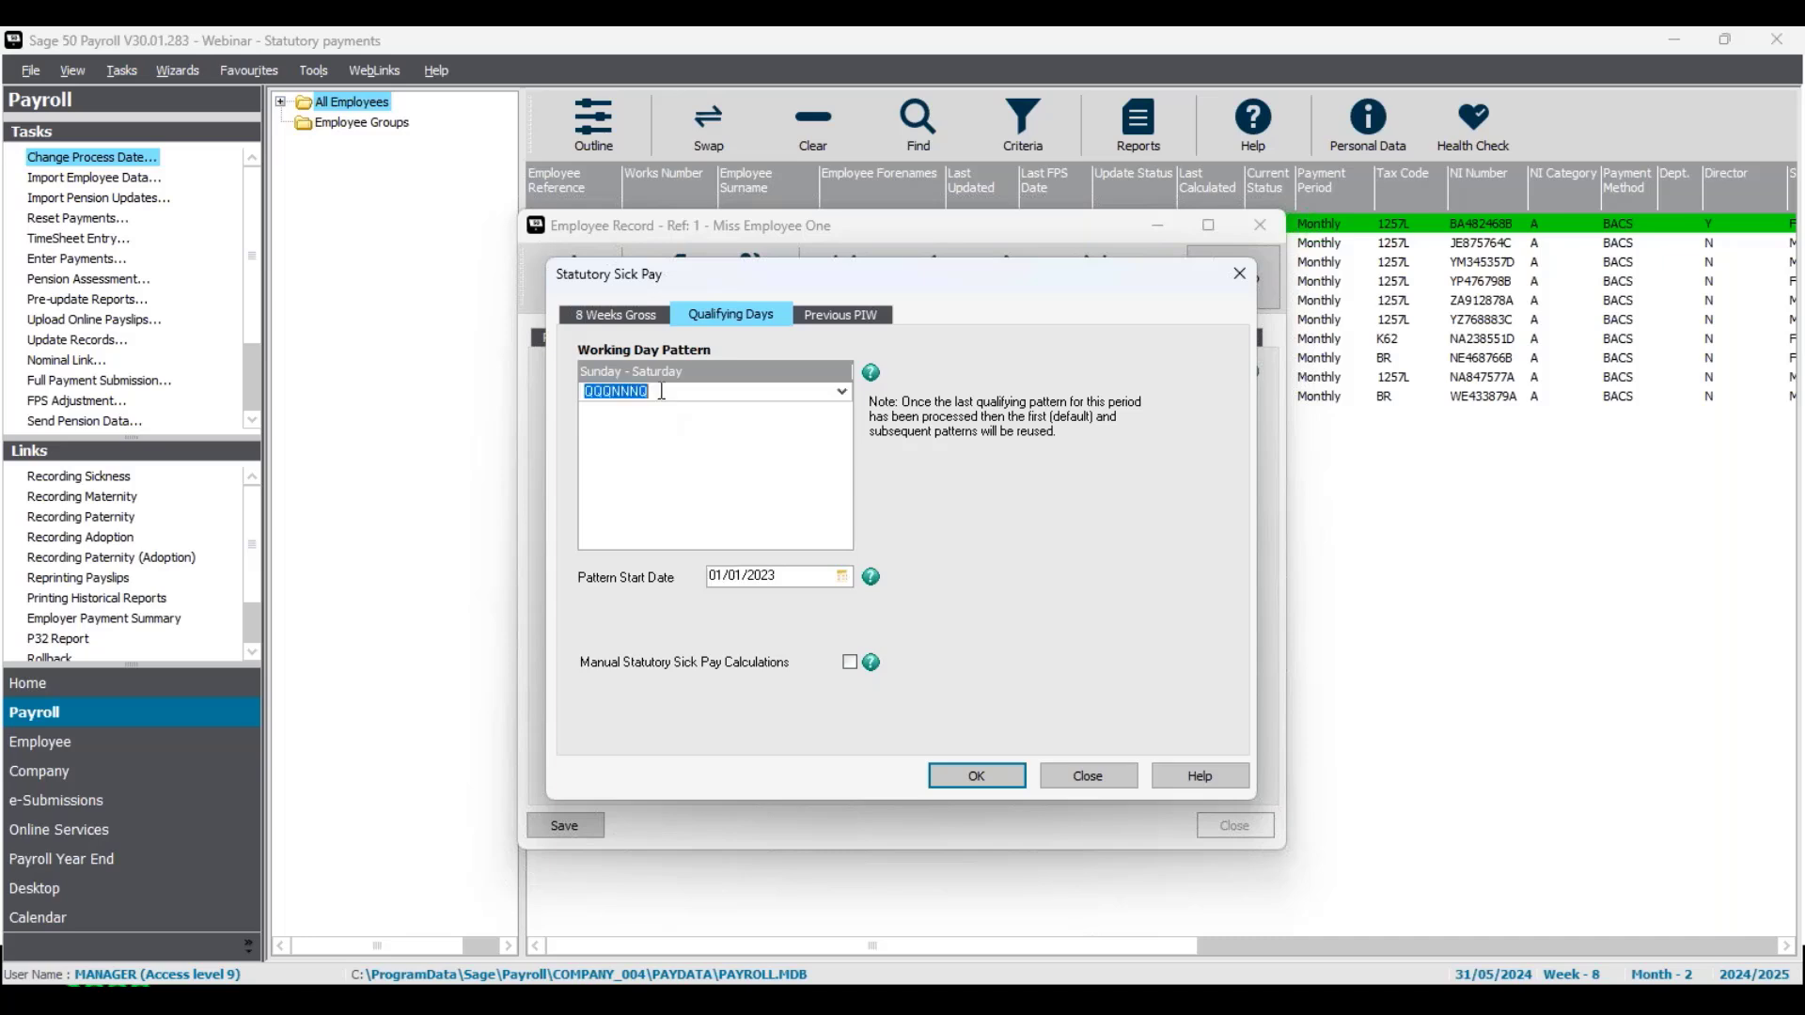
click(841, 393)
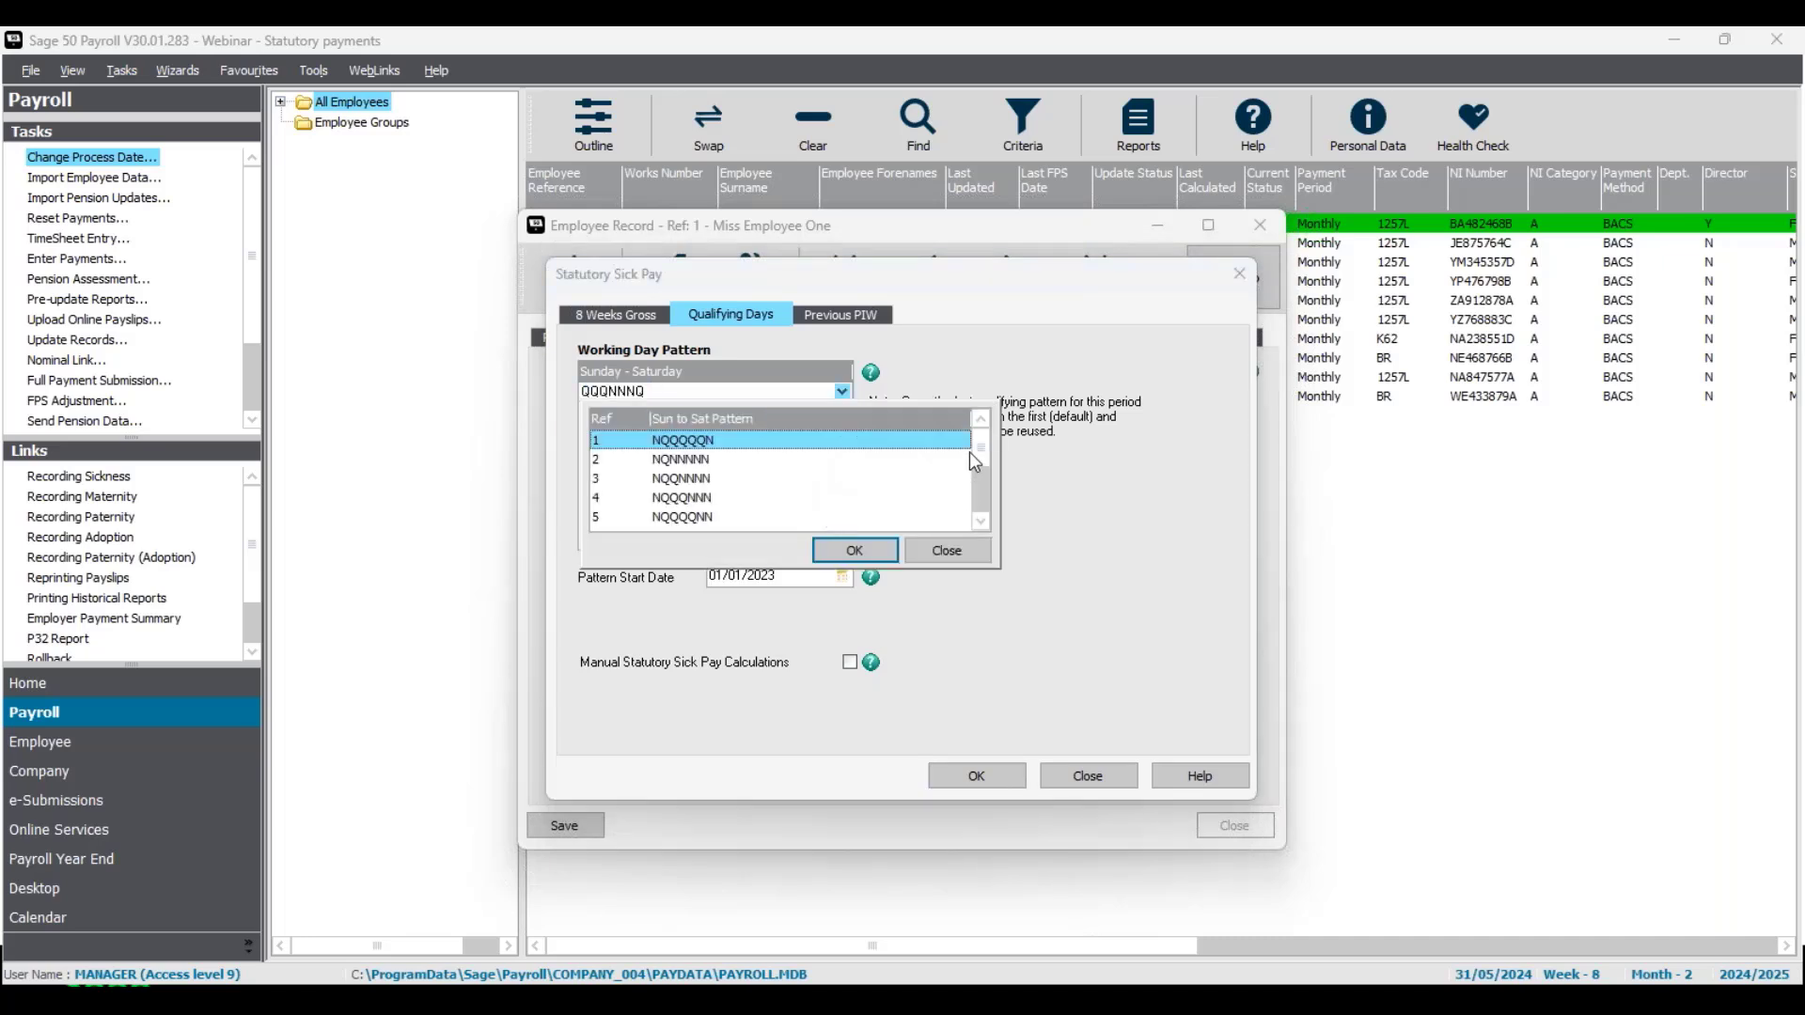
click(954, 552)
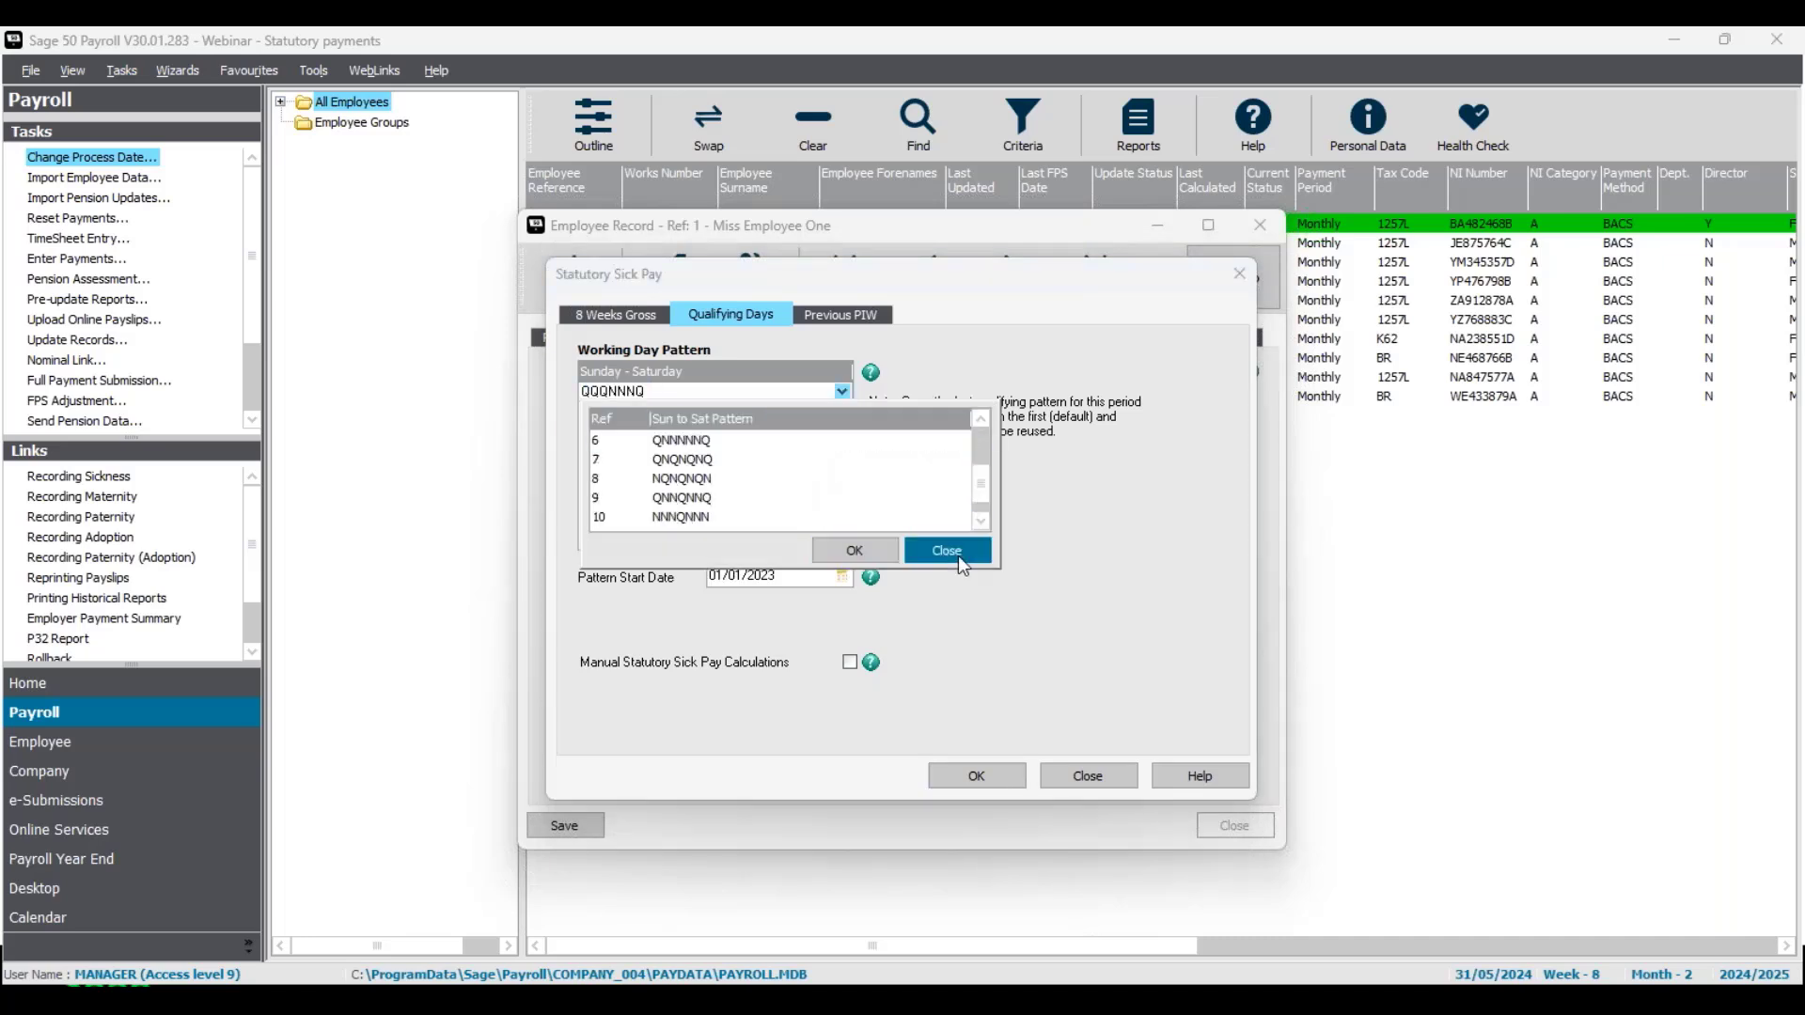
click(666, 391)
drag(650, 391, 583, 394)
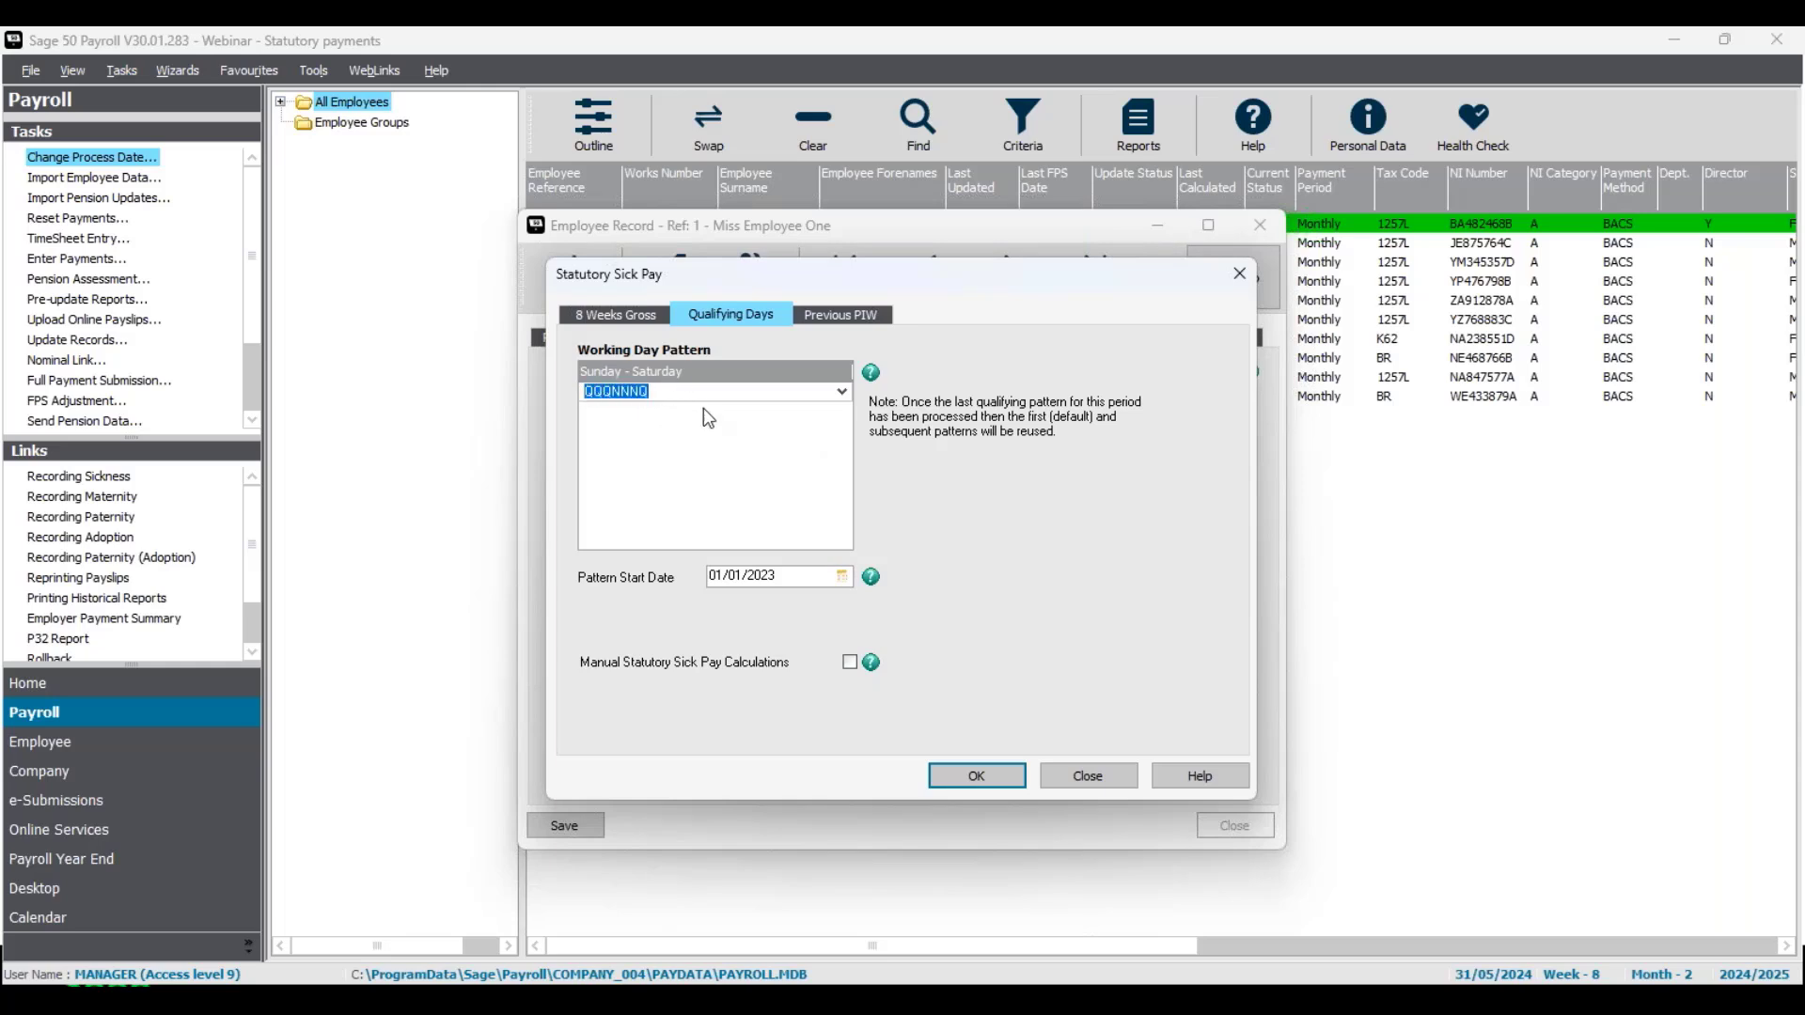
click(843, 394)
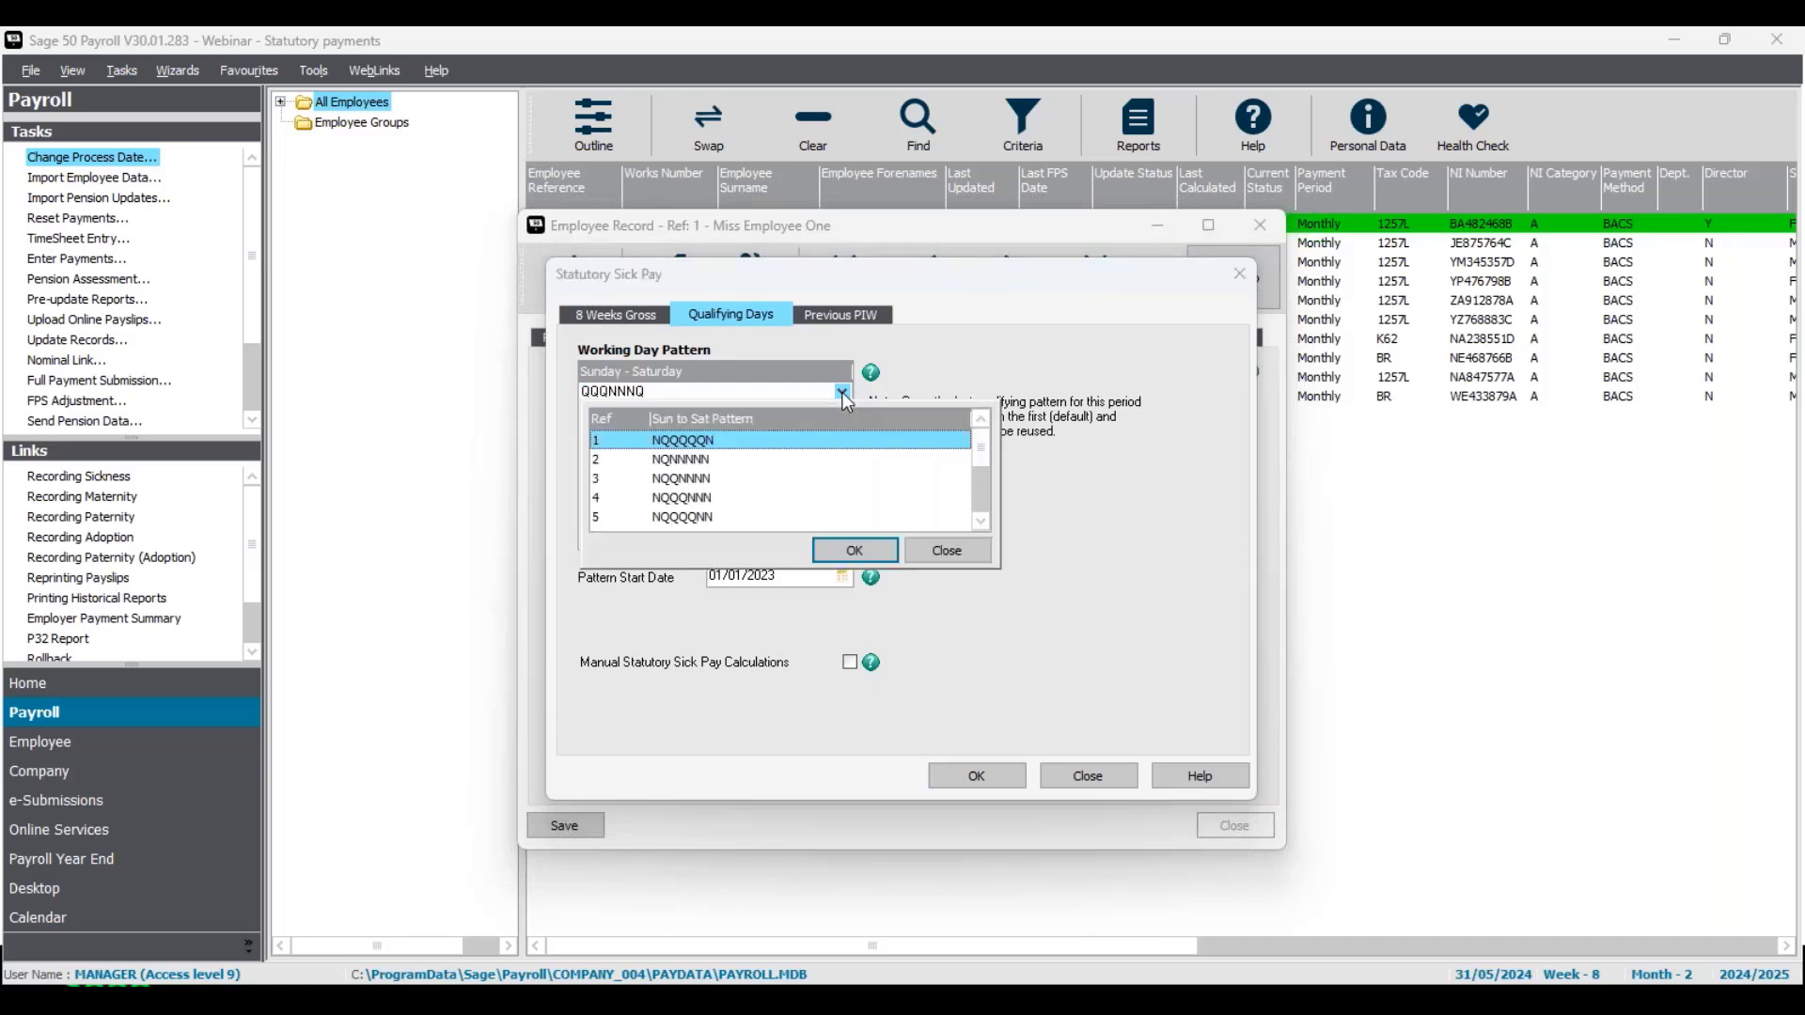
click(850, 556)
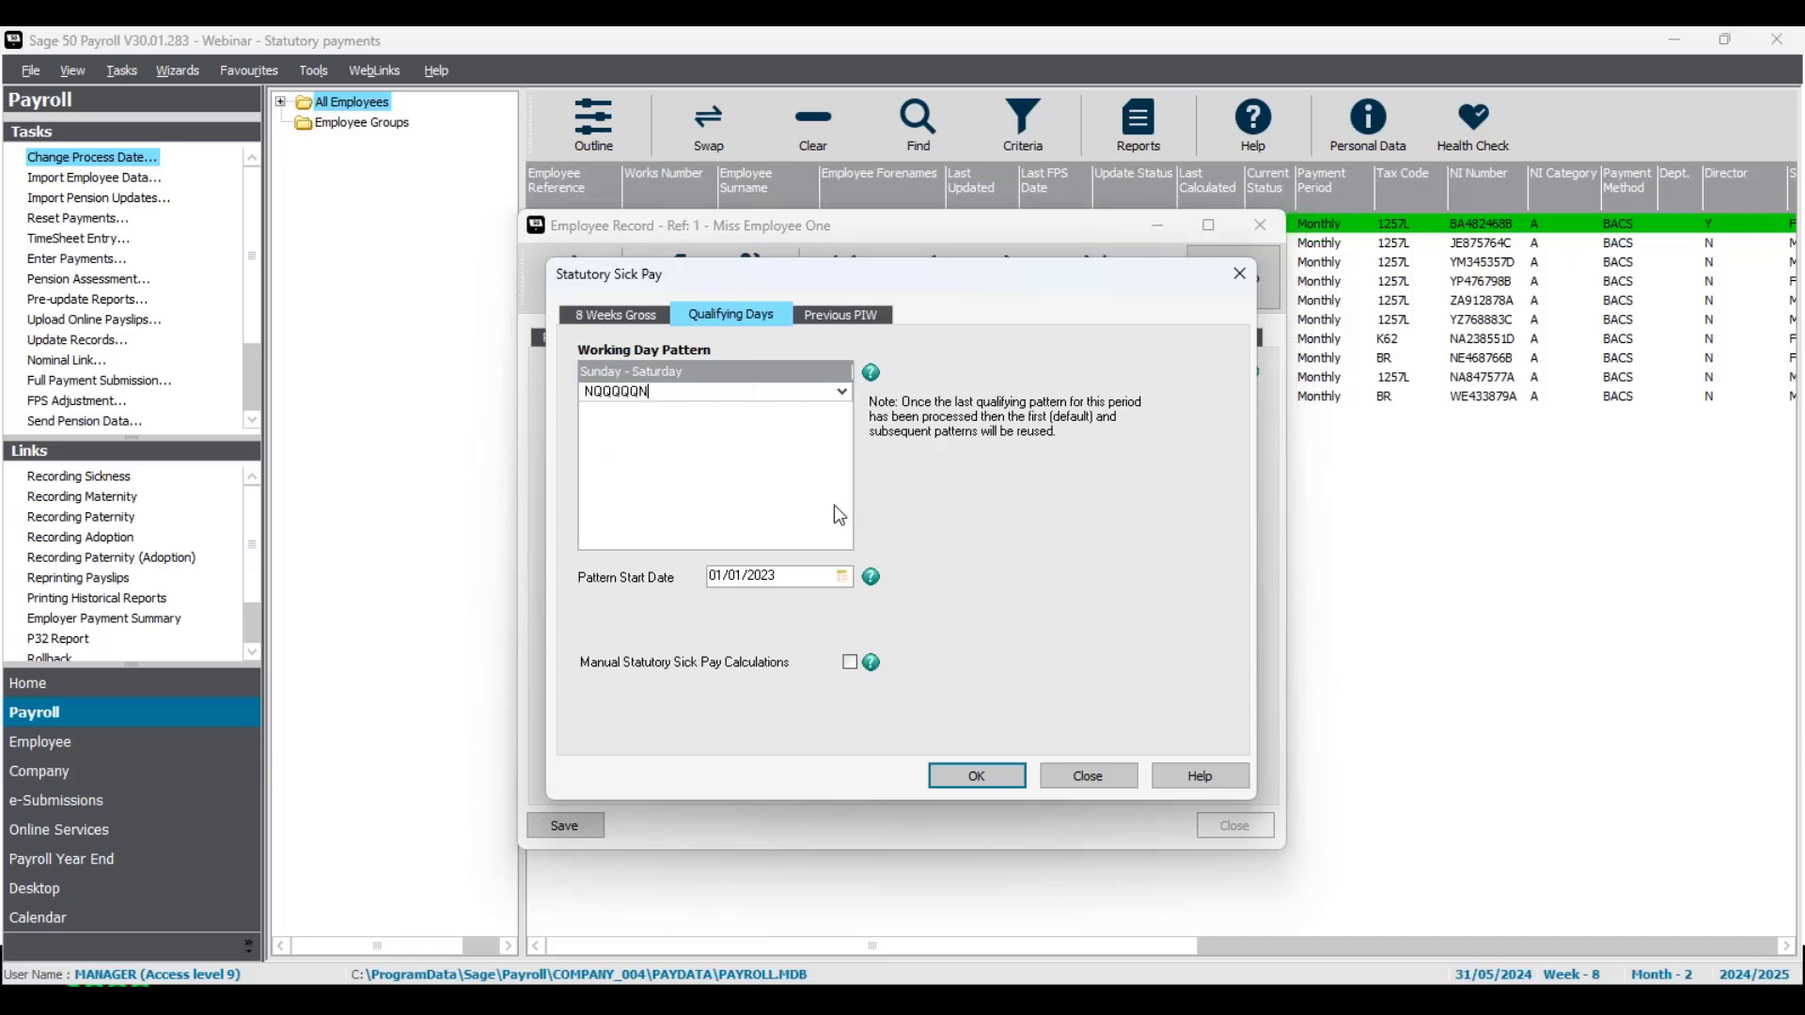
click(997, 782)
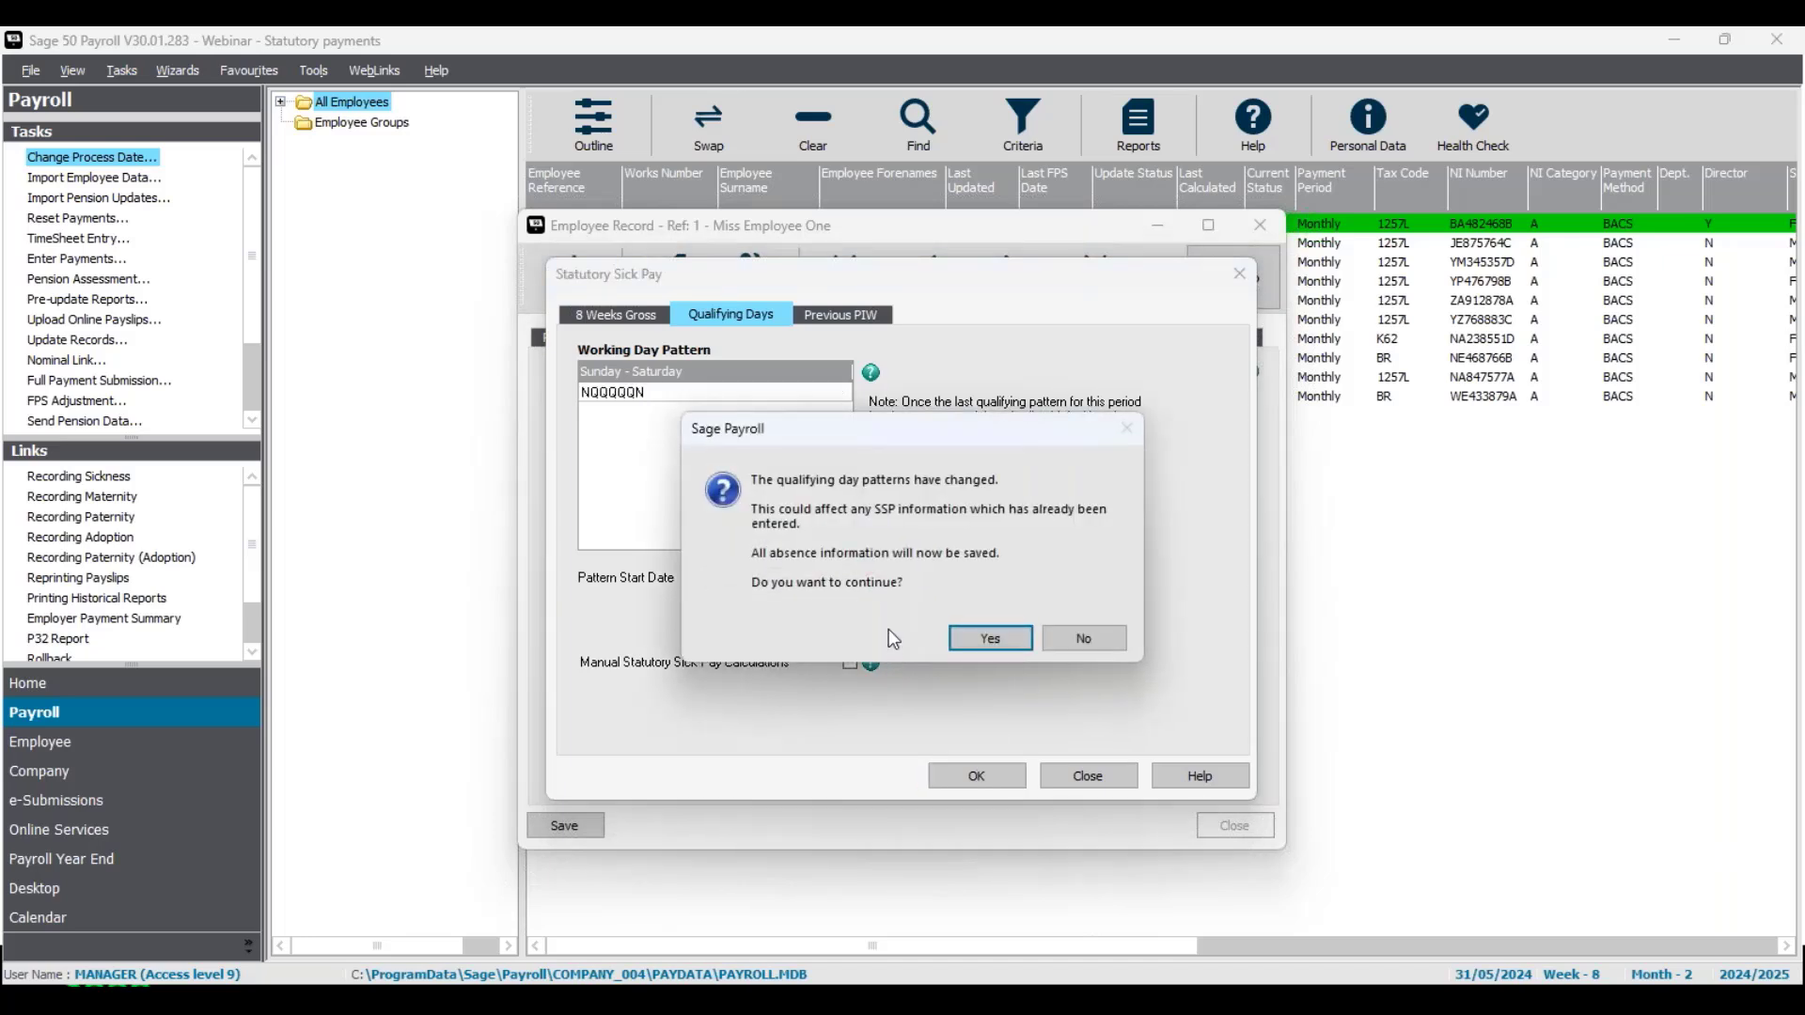
click(971, 643)
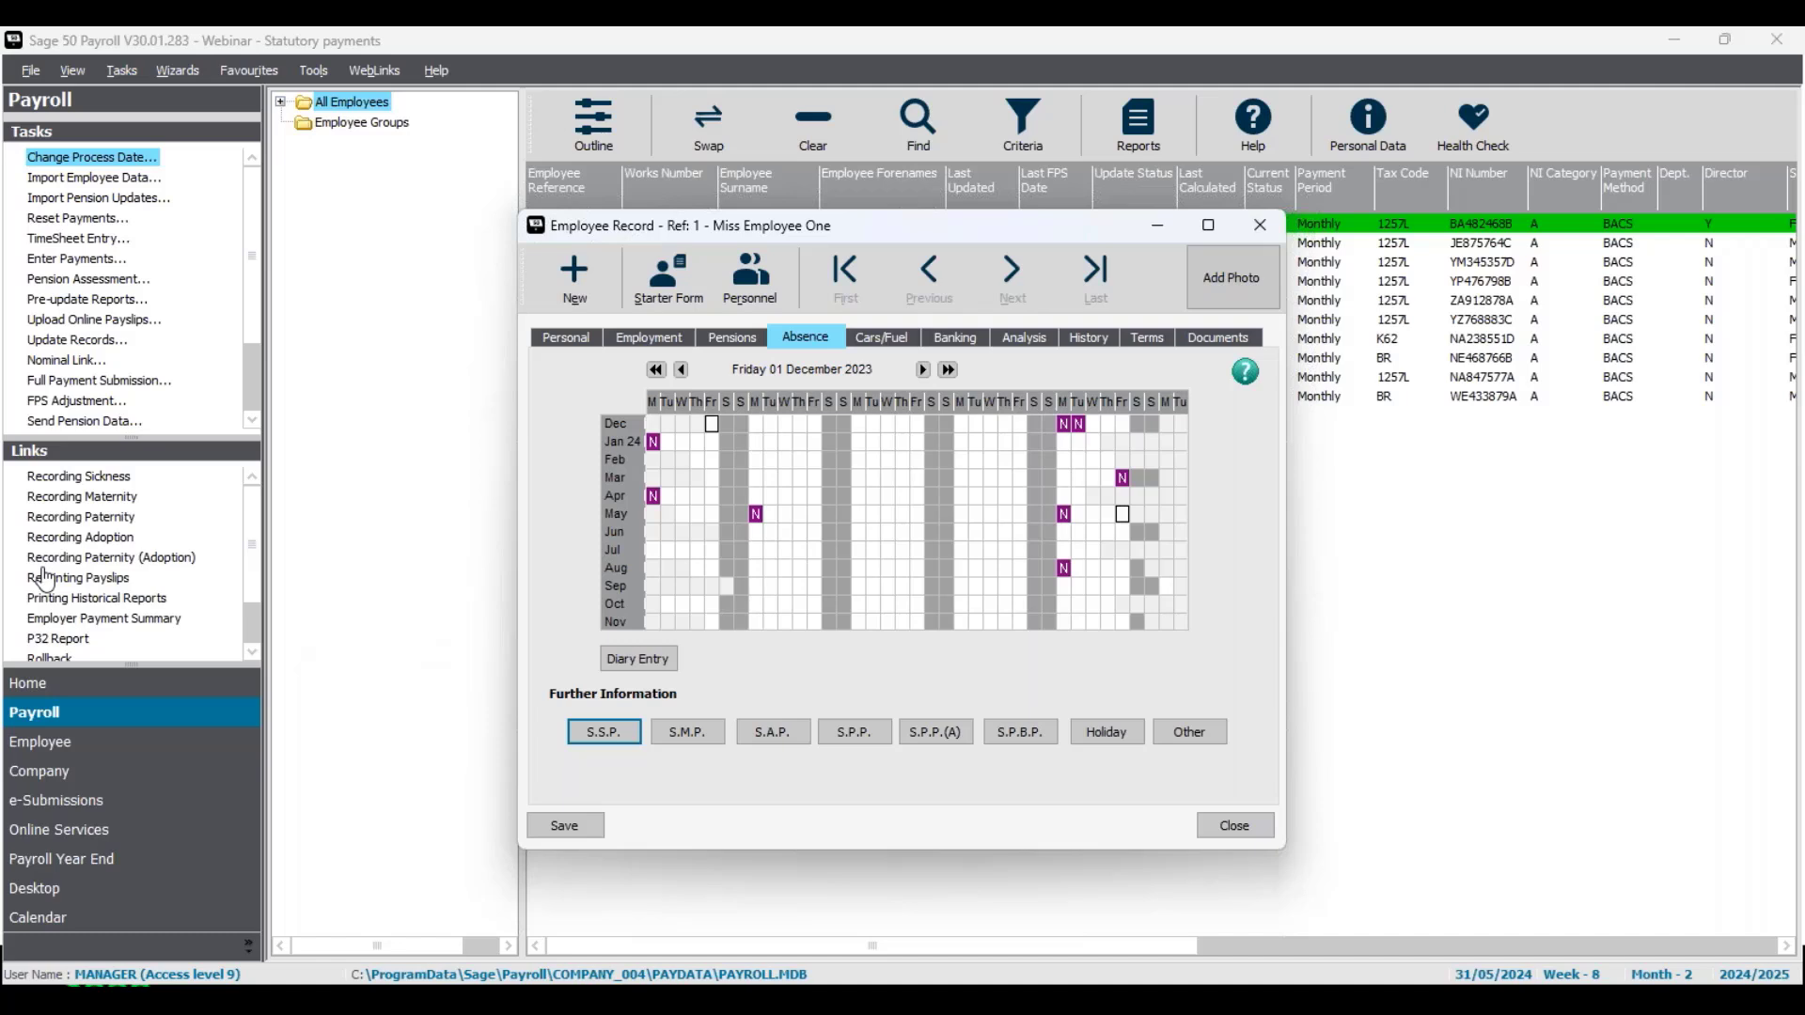
Add a diary entry for SSP sickness from 06/05/2024 to 17/05/2024 with the comment "sick note".
click(874, 515)
click(655, 667)
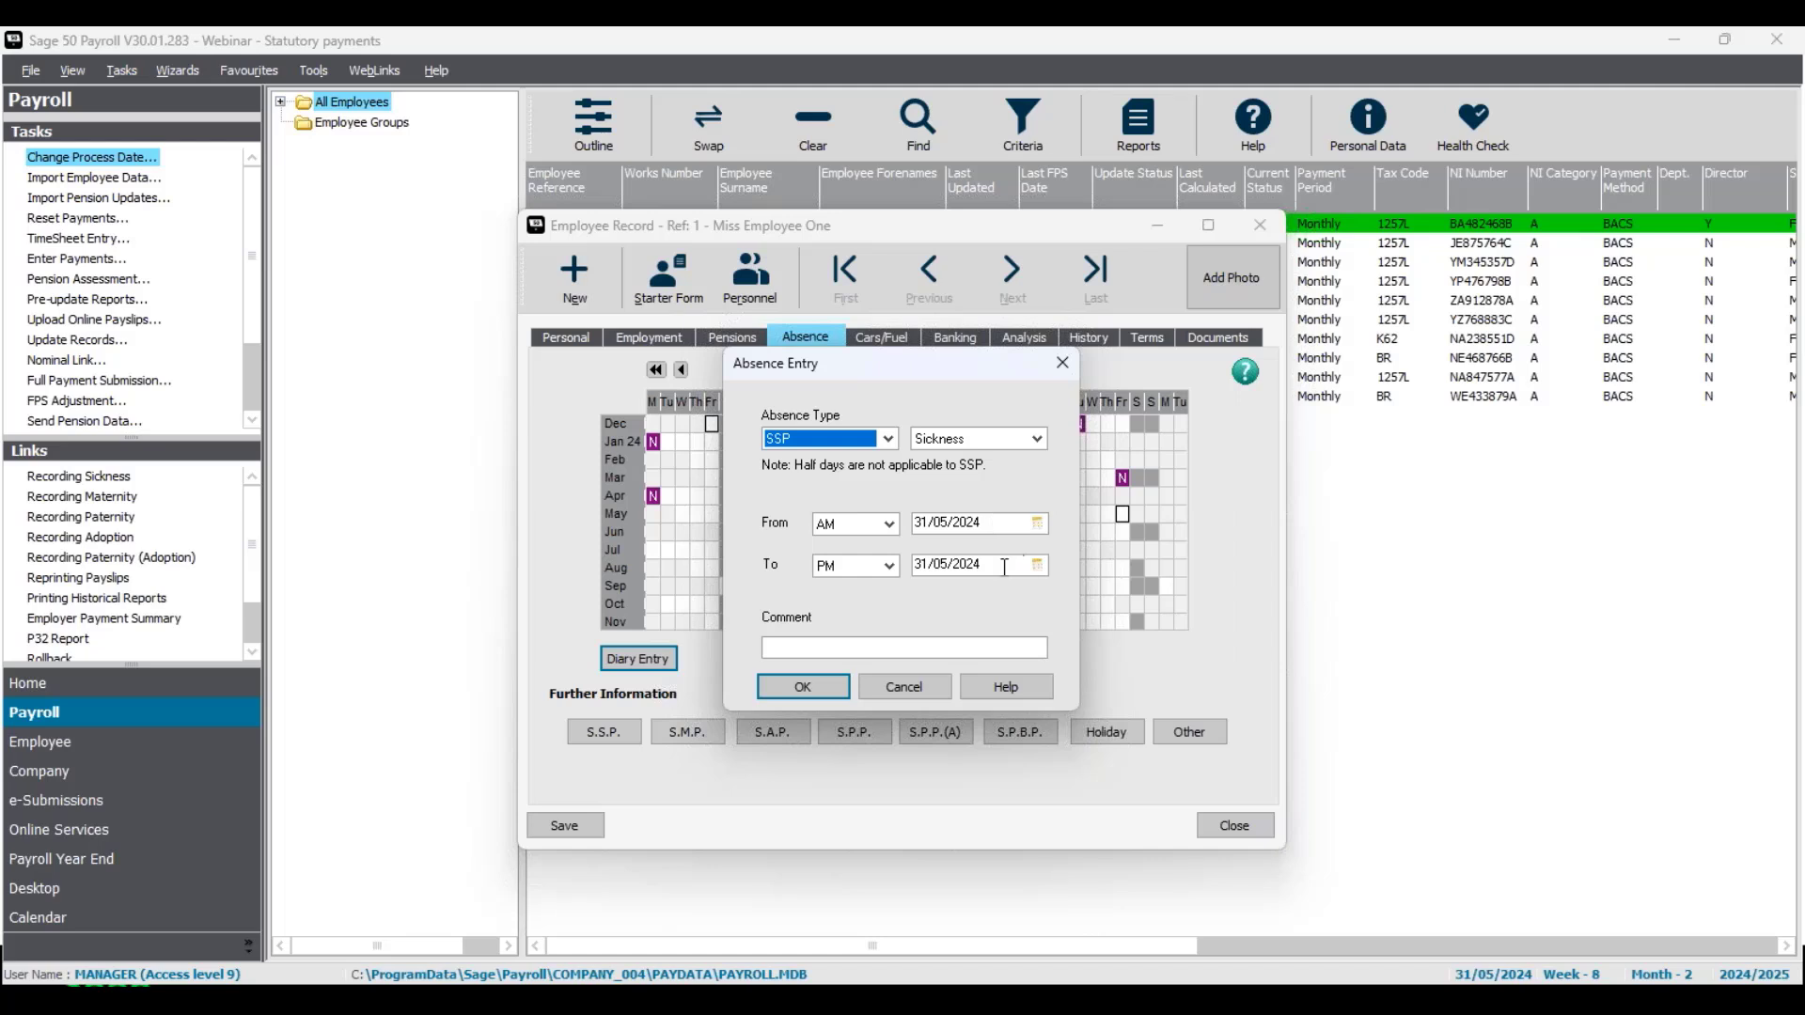
click(1037, 522)
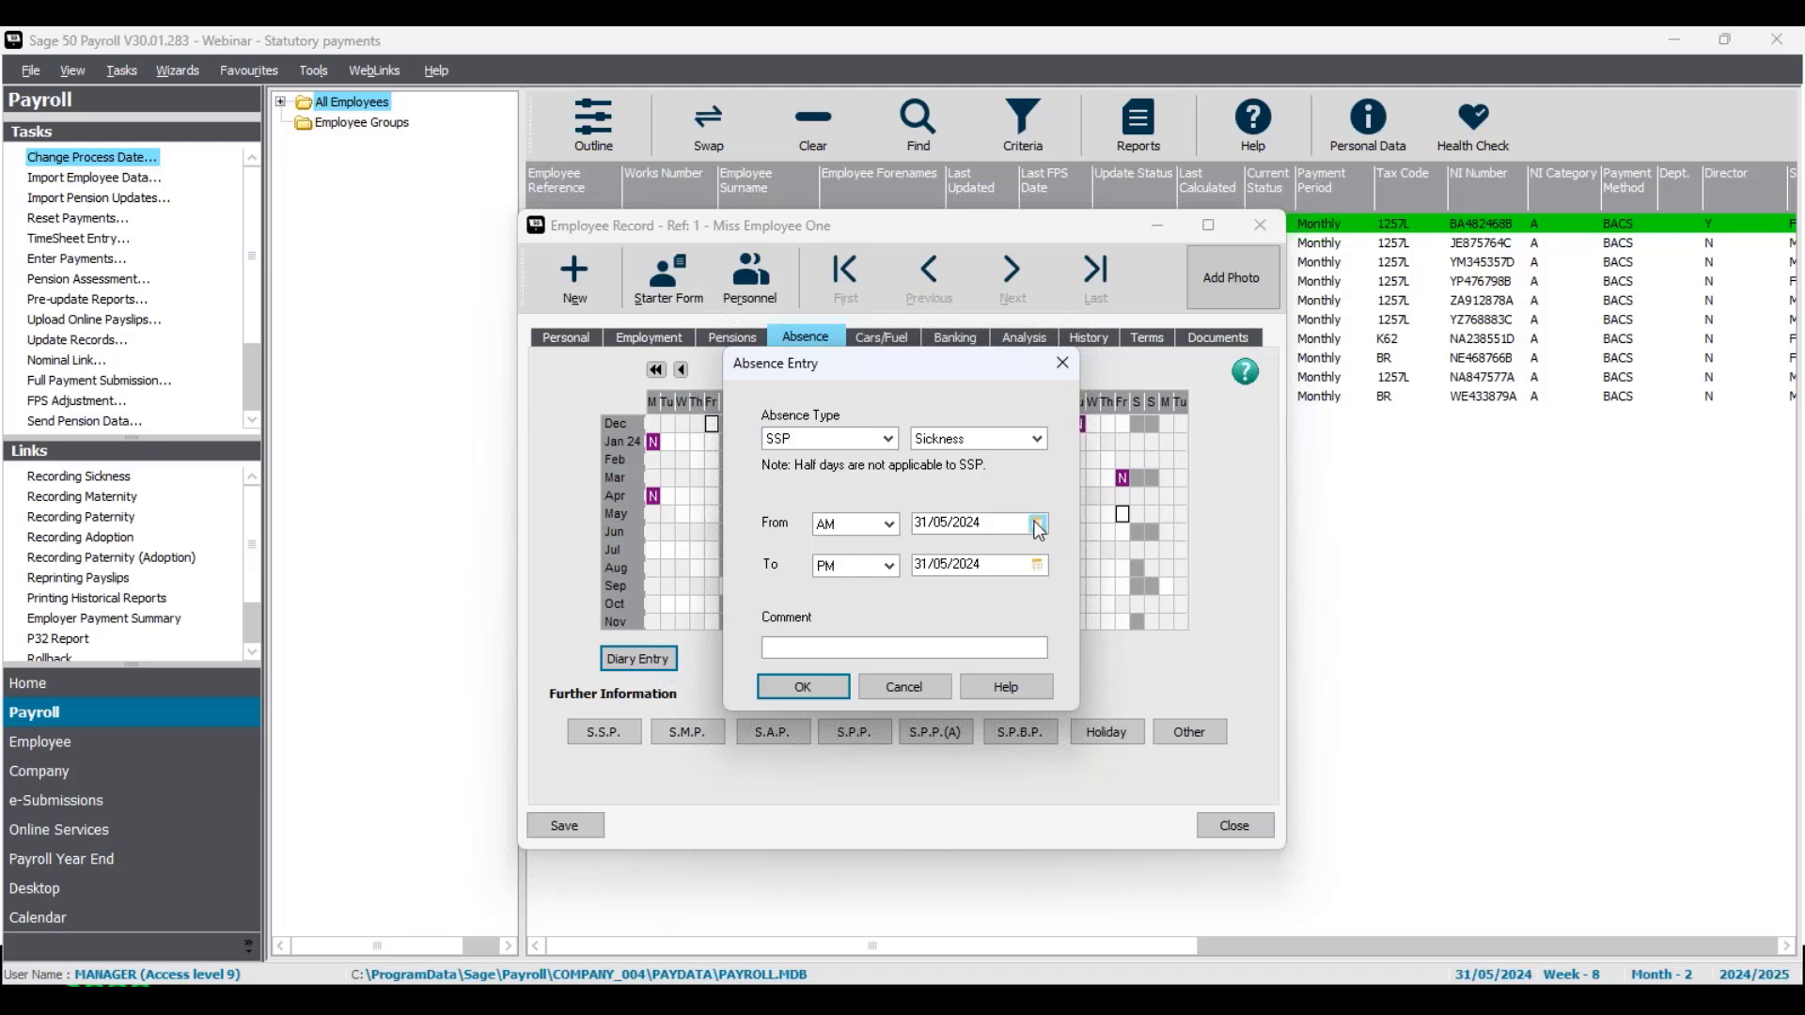
click(962, 615)
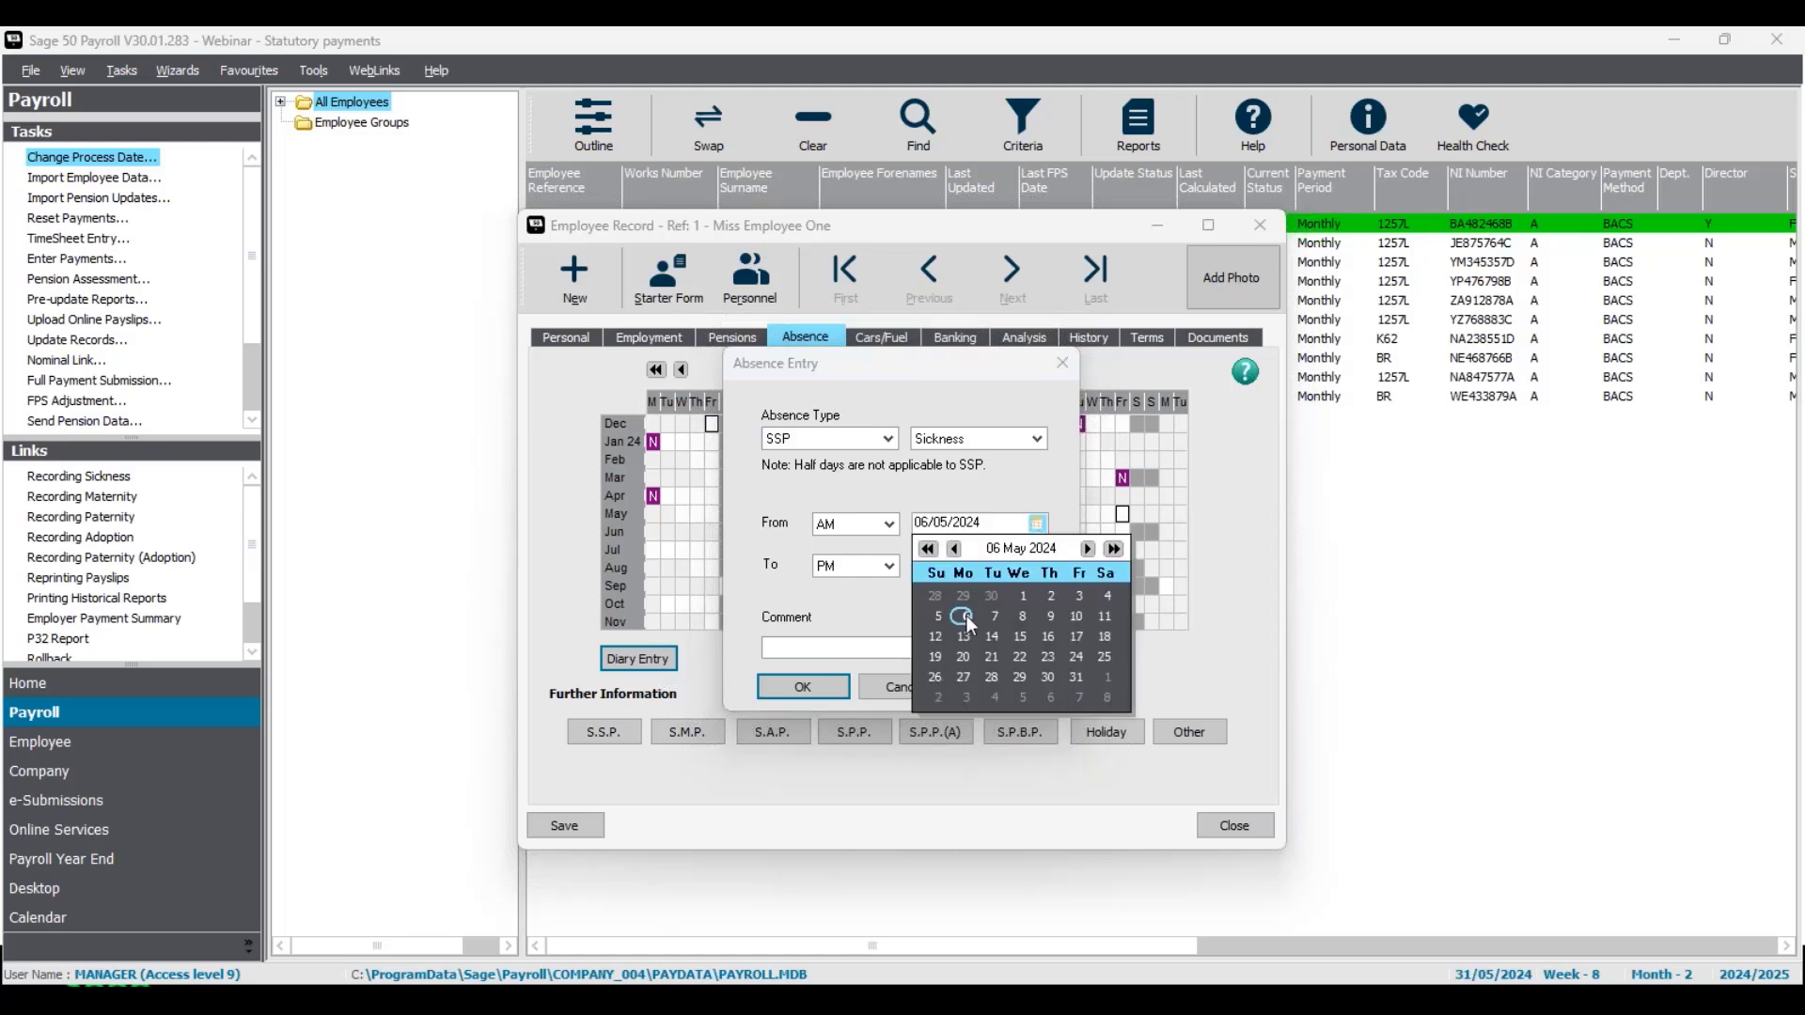
click(1002, 494)
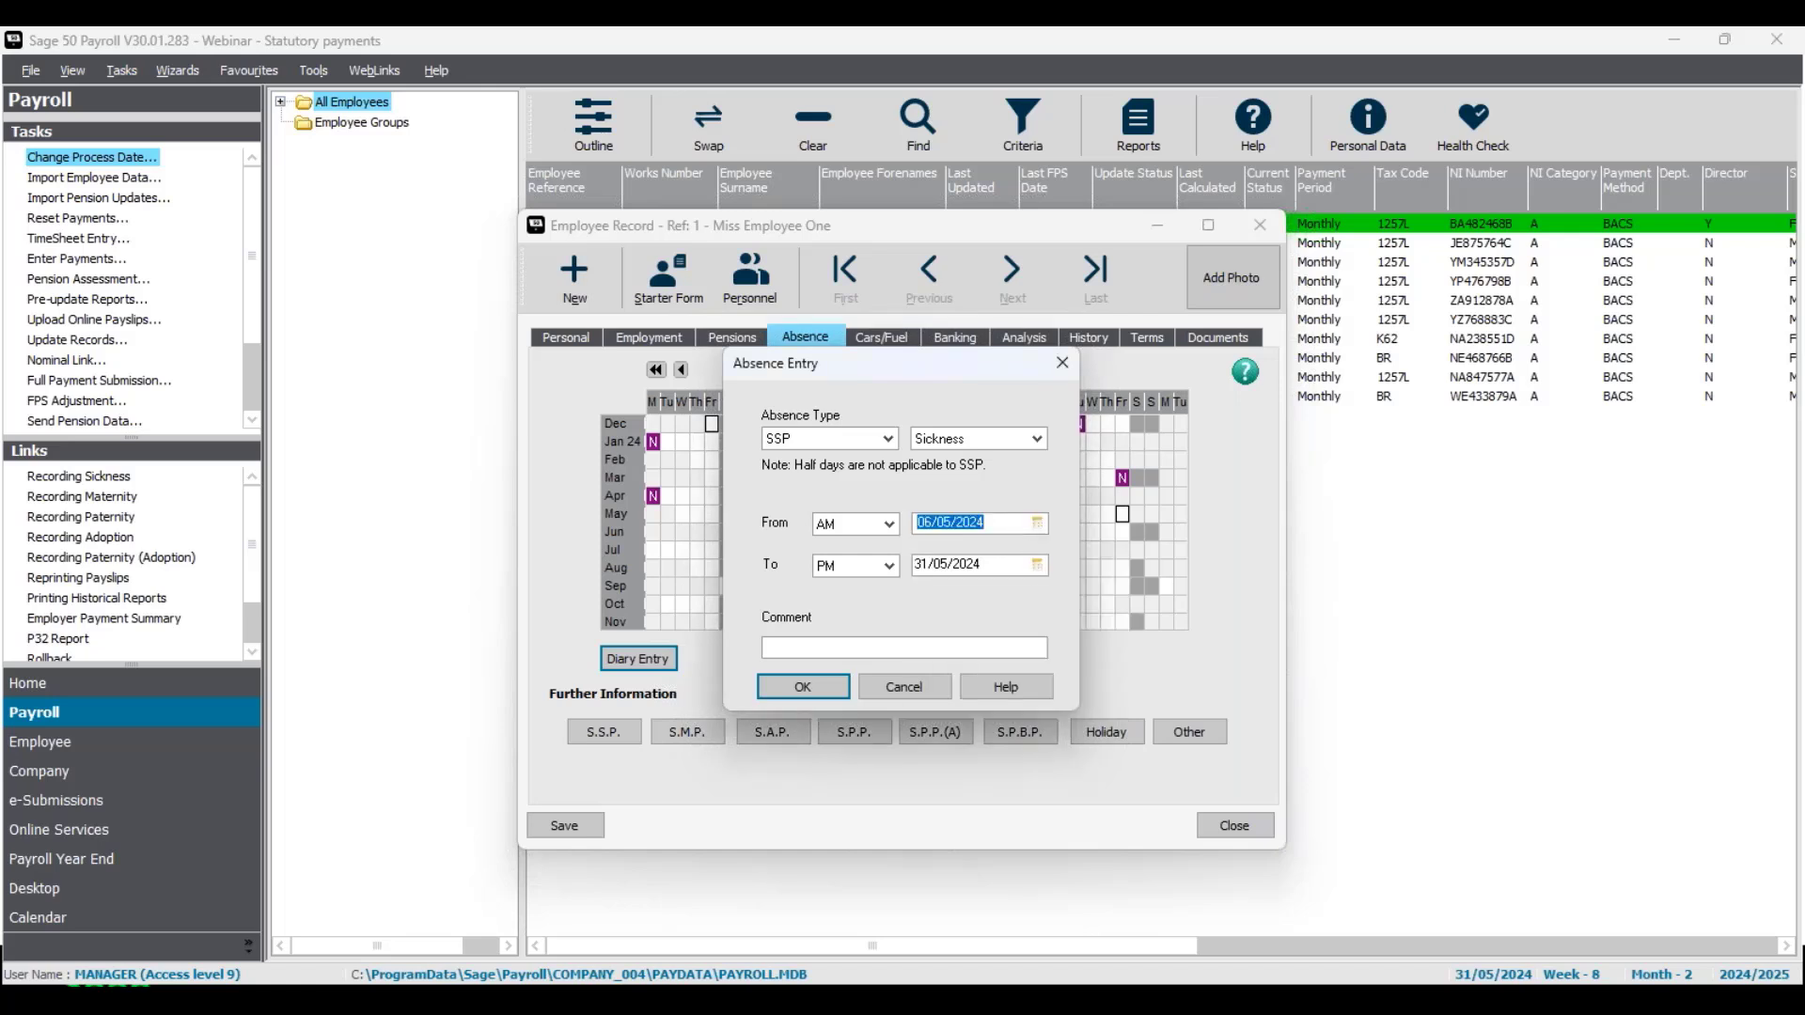
click(1036, 564)
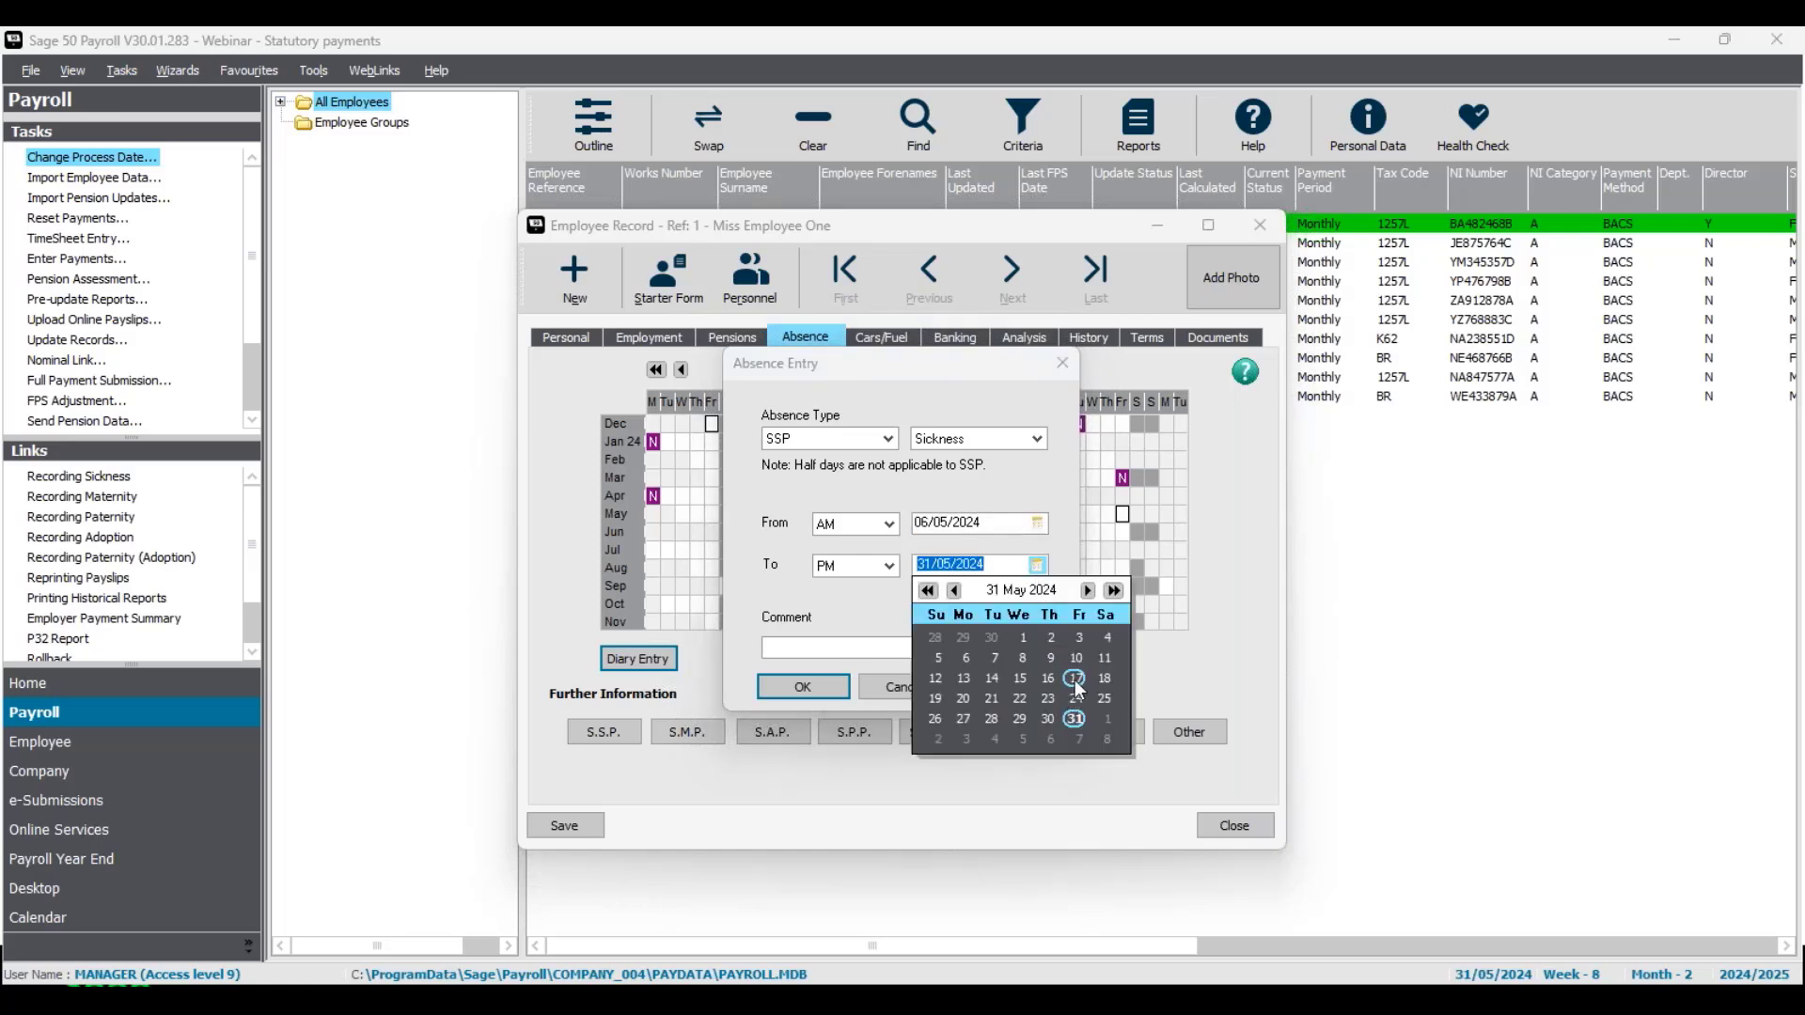
click(1074, 680)
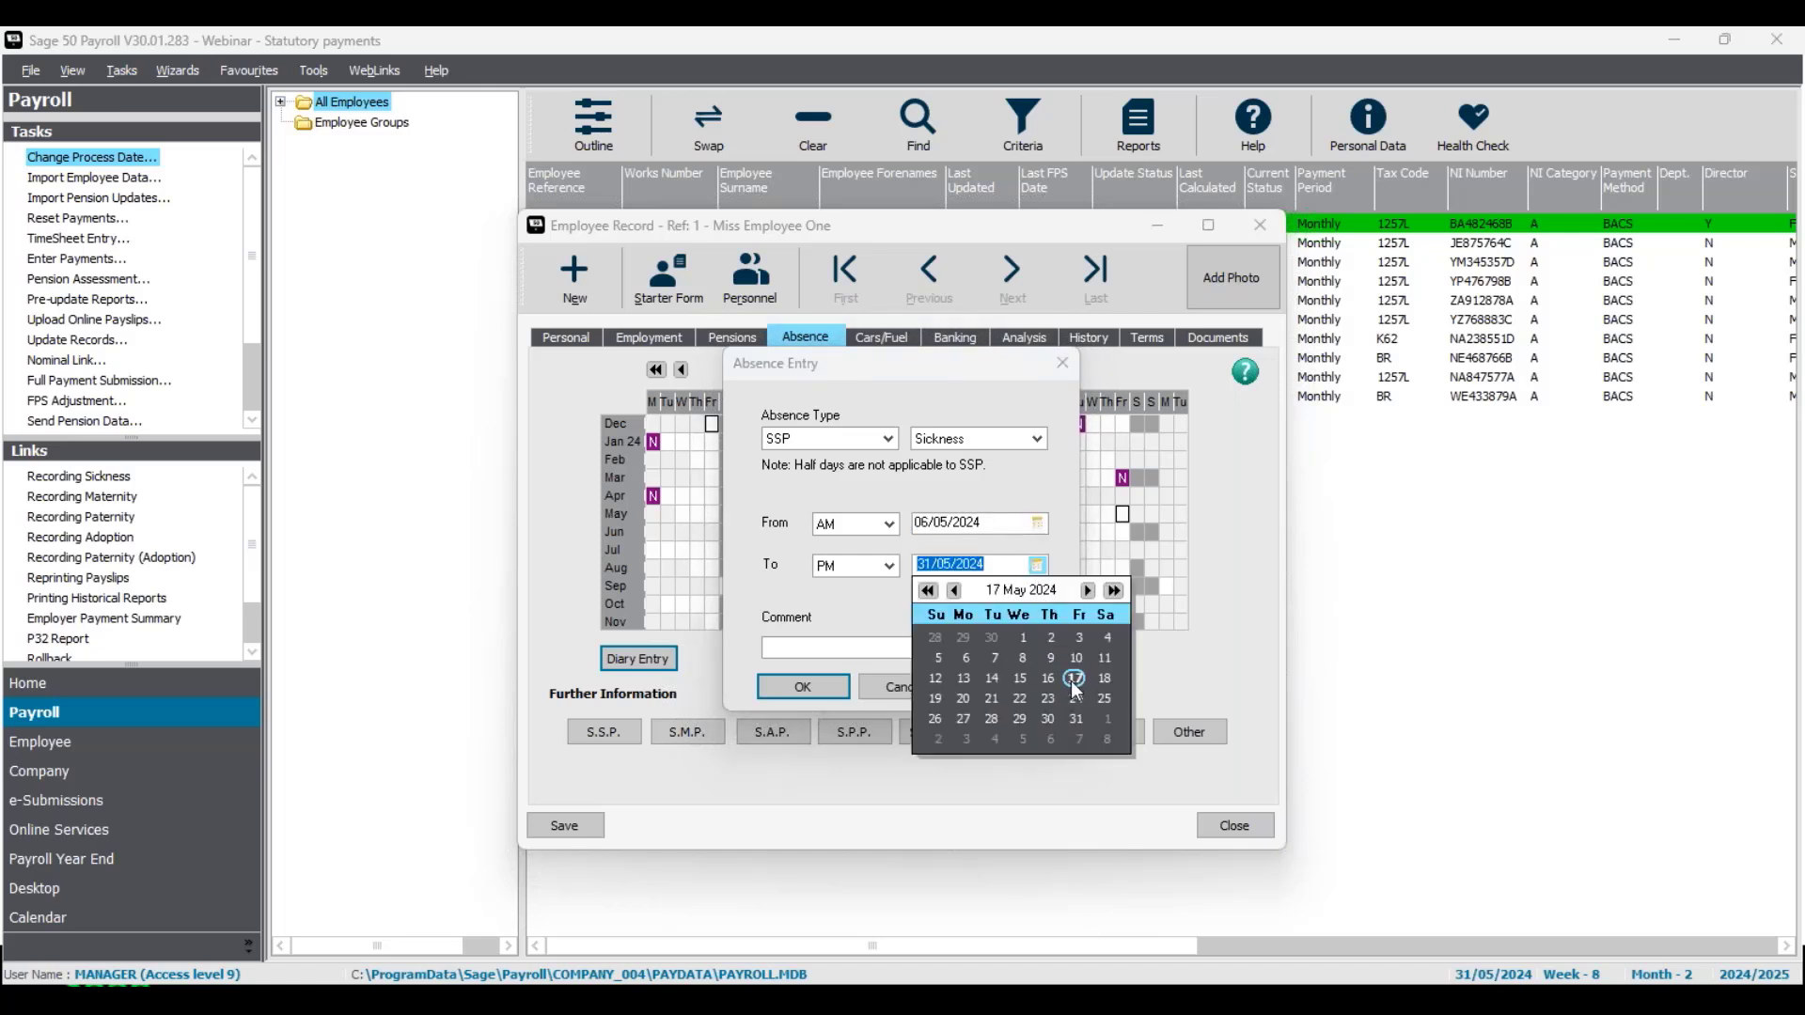
click(1060, 539)
click(943, 647)
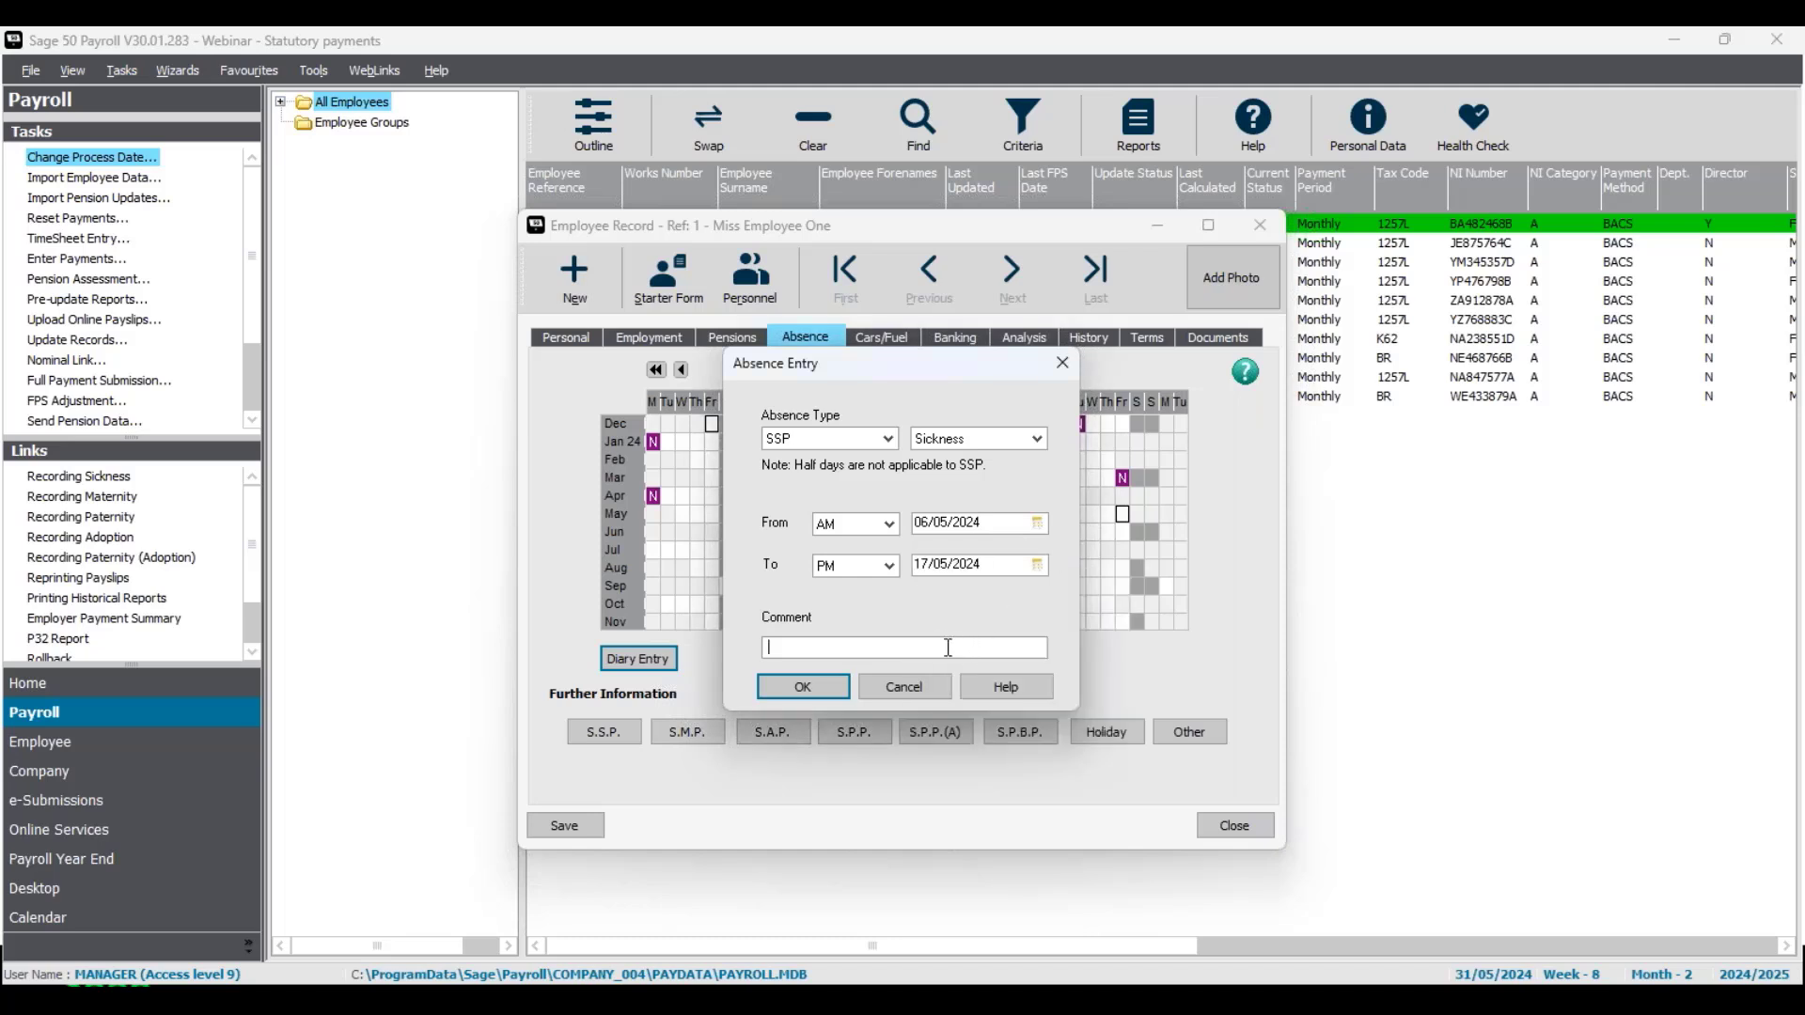
text(sick note)
click(824, 694)
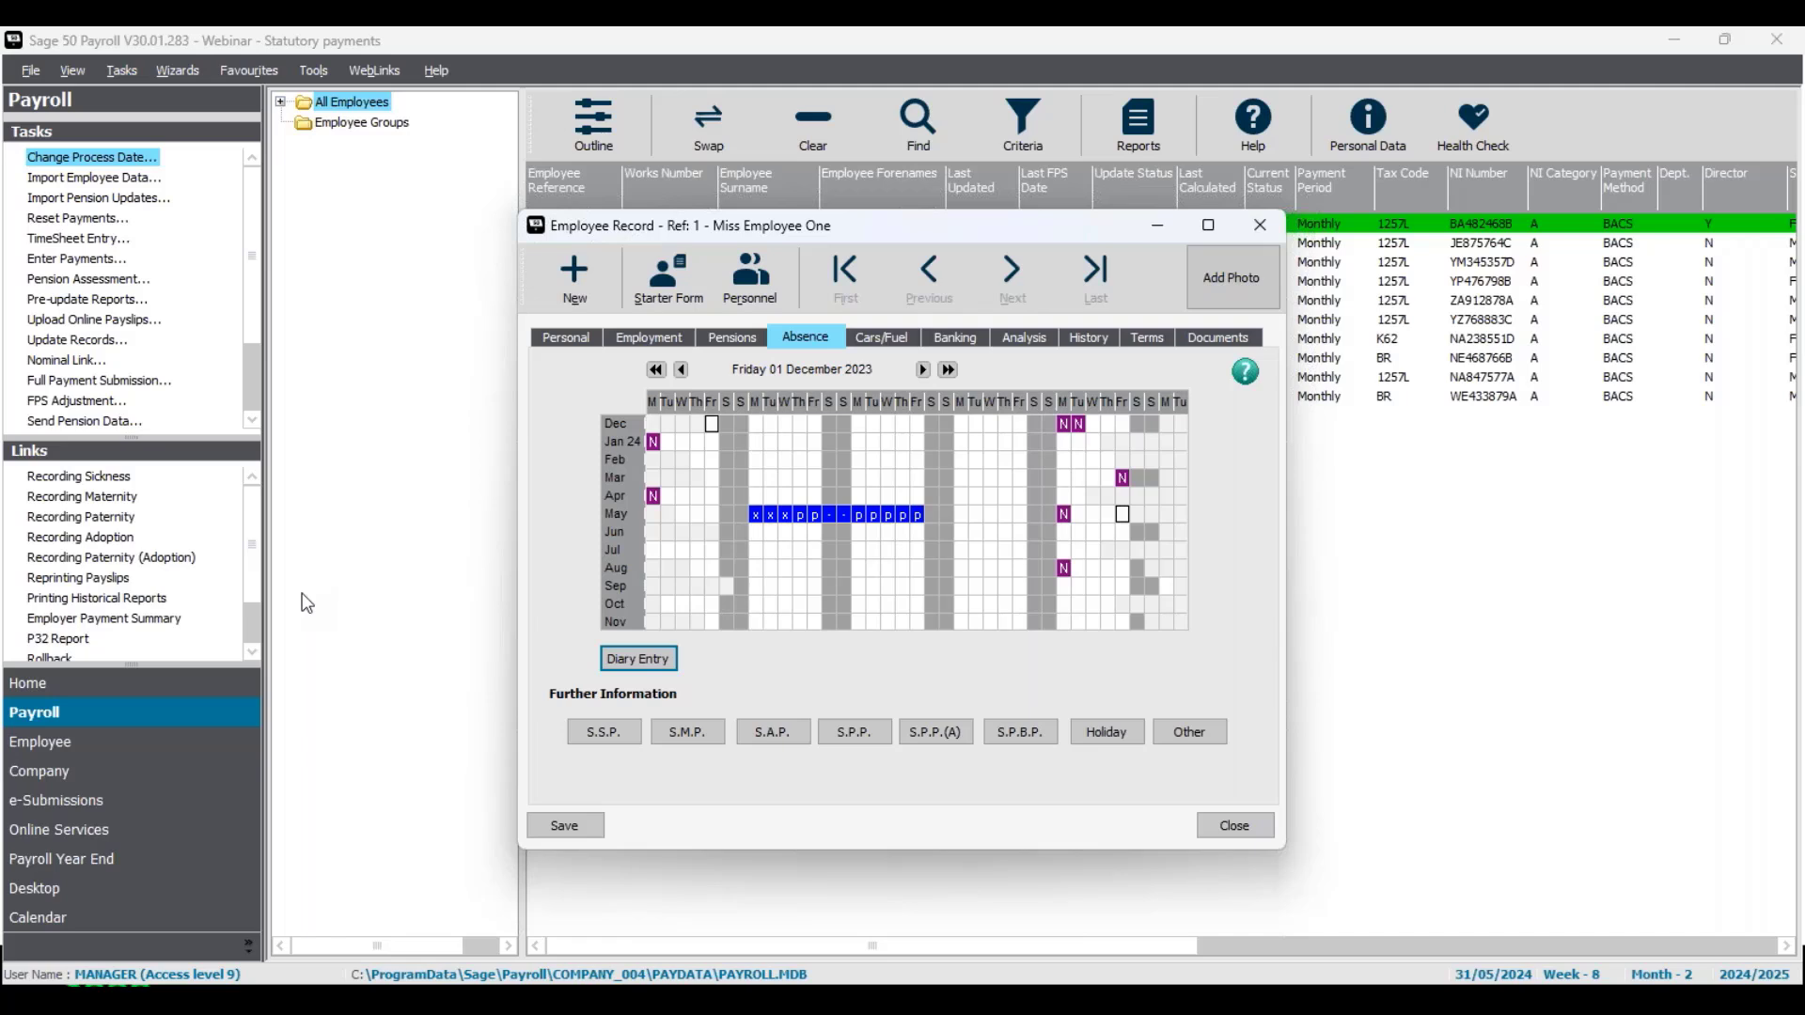
Clear the recorded sickness absence from Monday 13 May to Friday 17 May 2024 in the absence calendar.
click(861, 516)
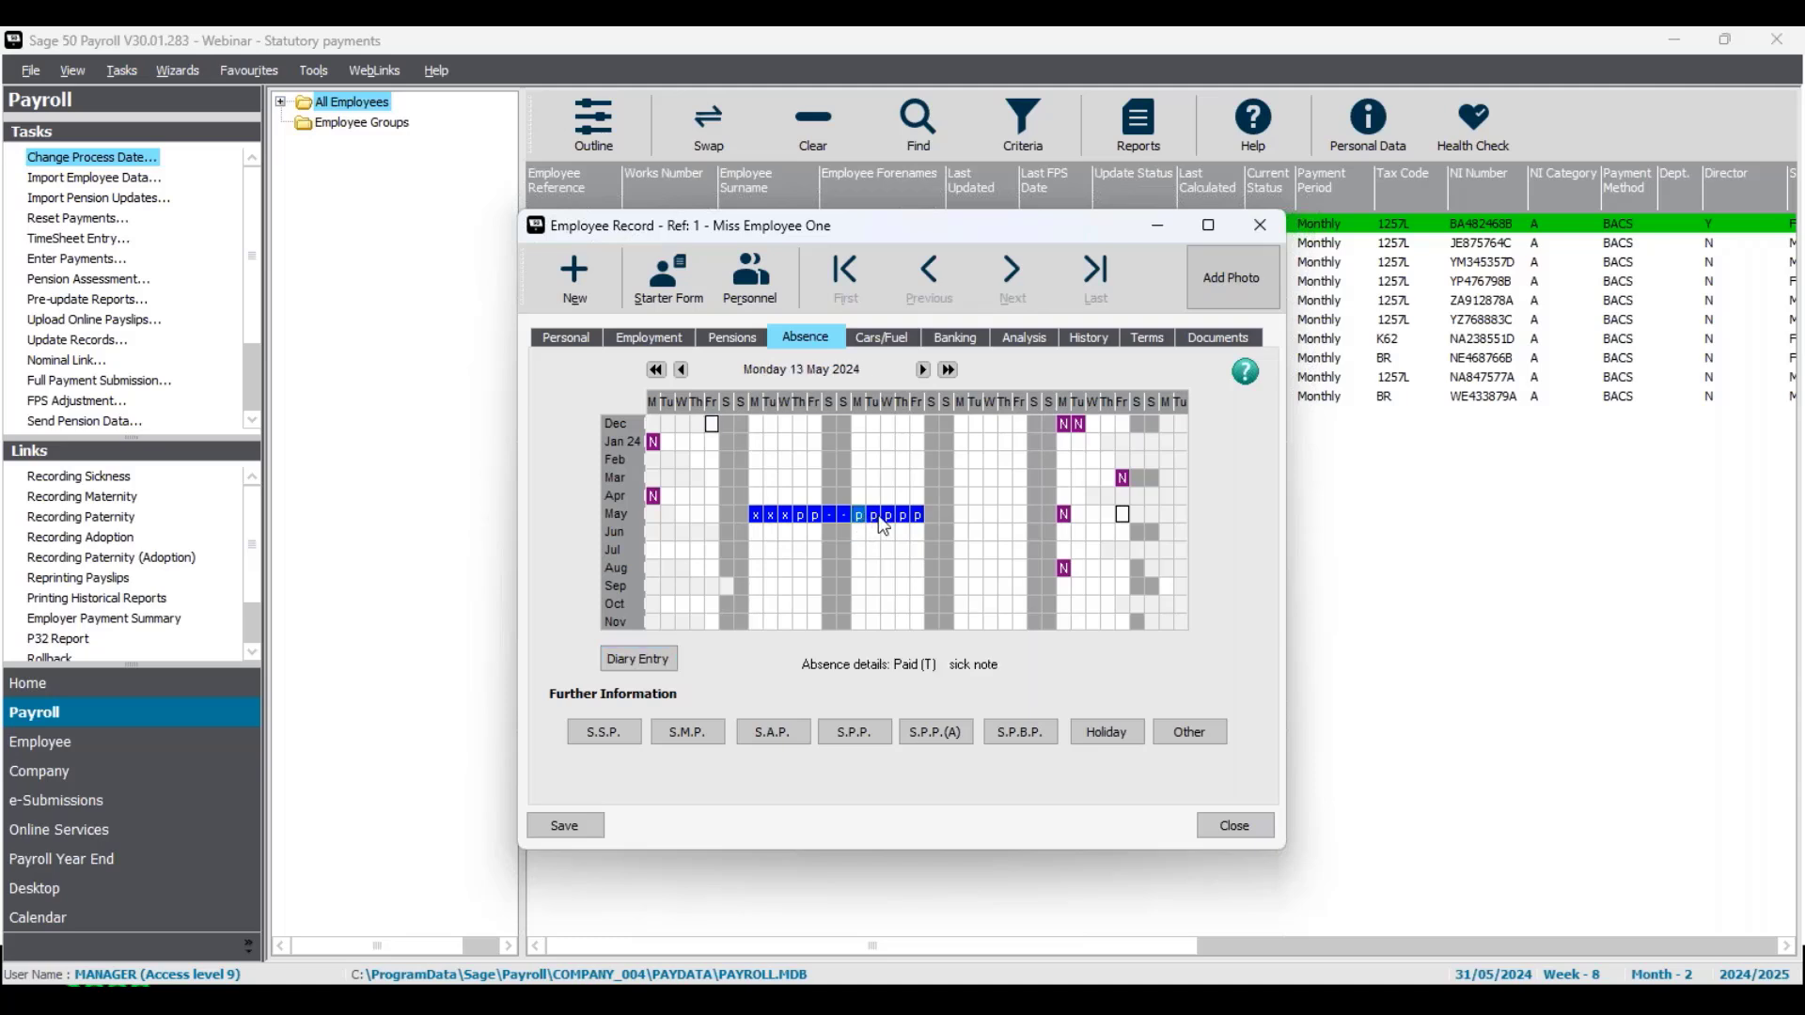
drag(862, 519, 917, 516)
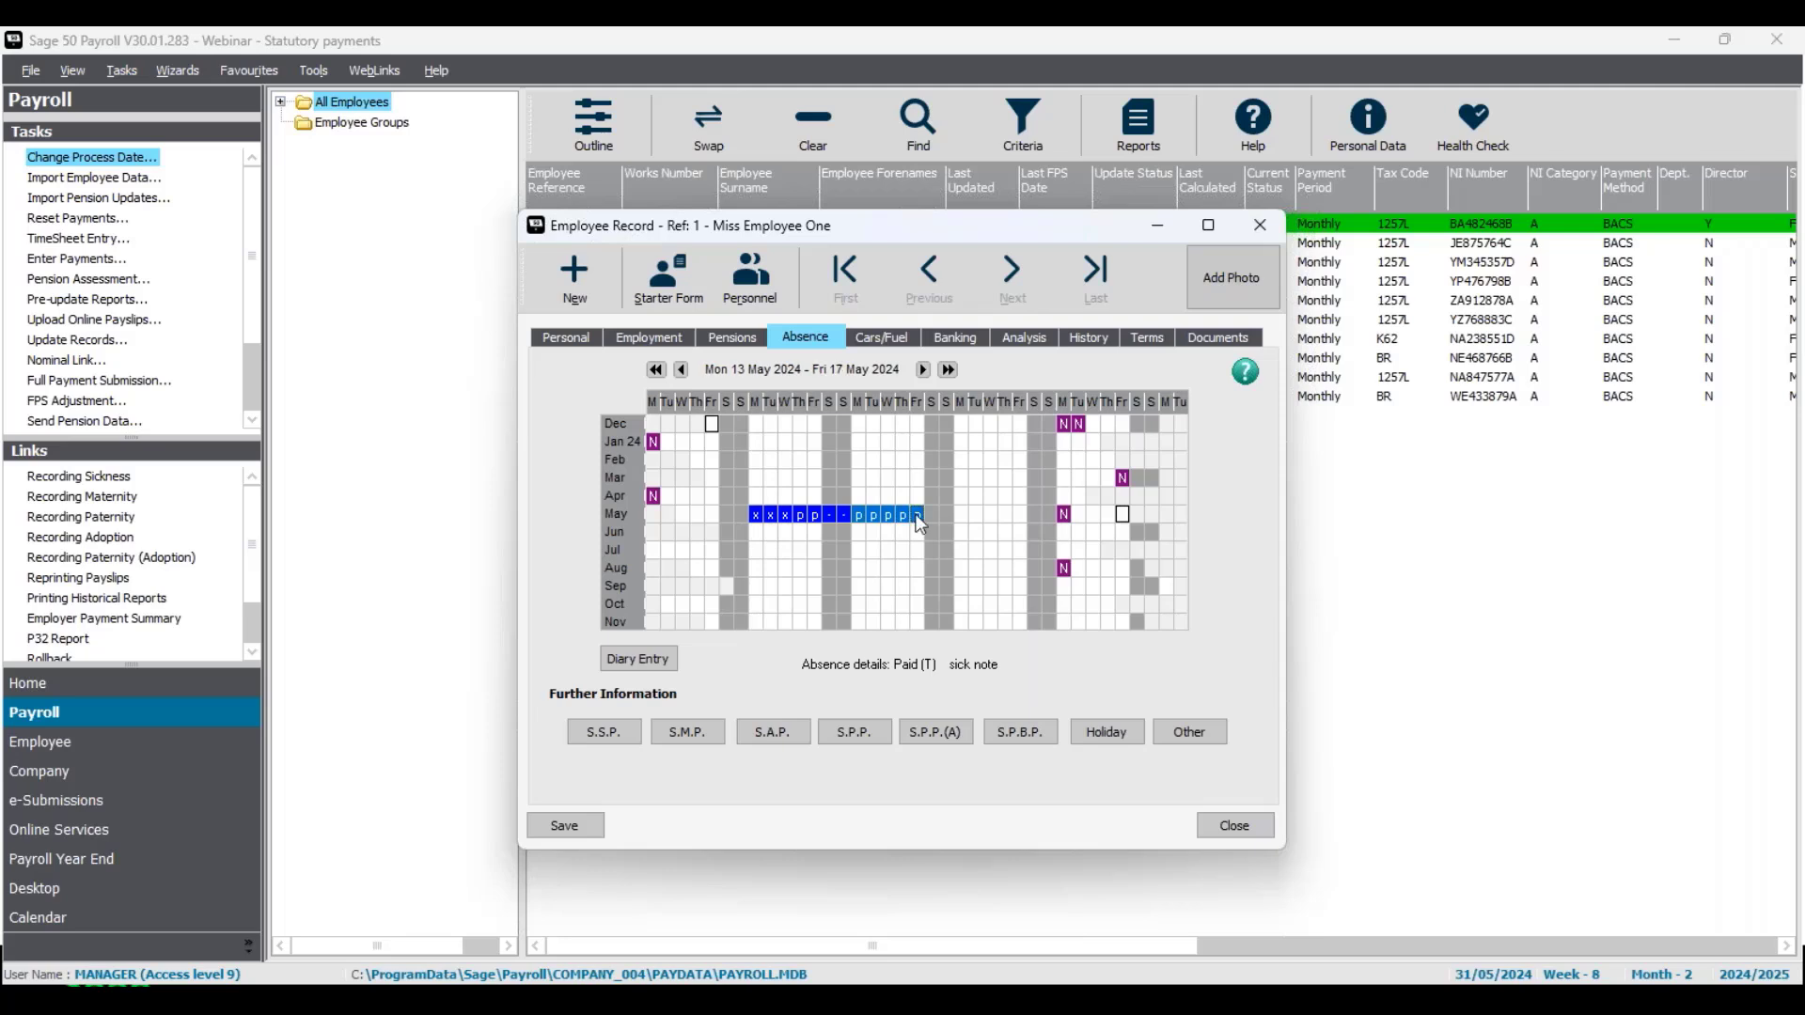
right_click(919, 525)
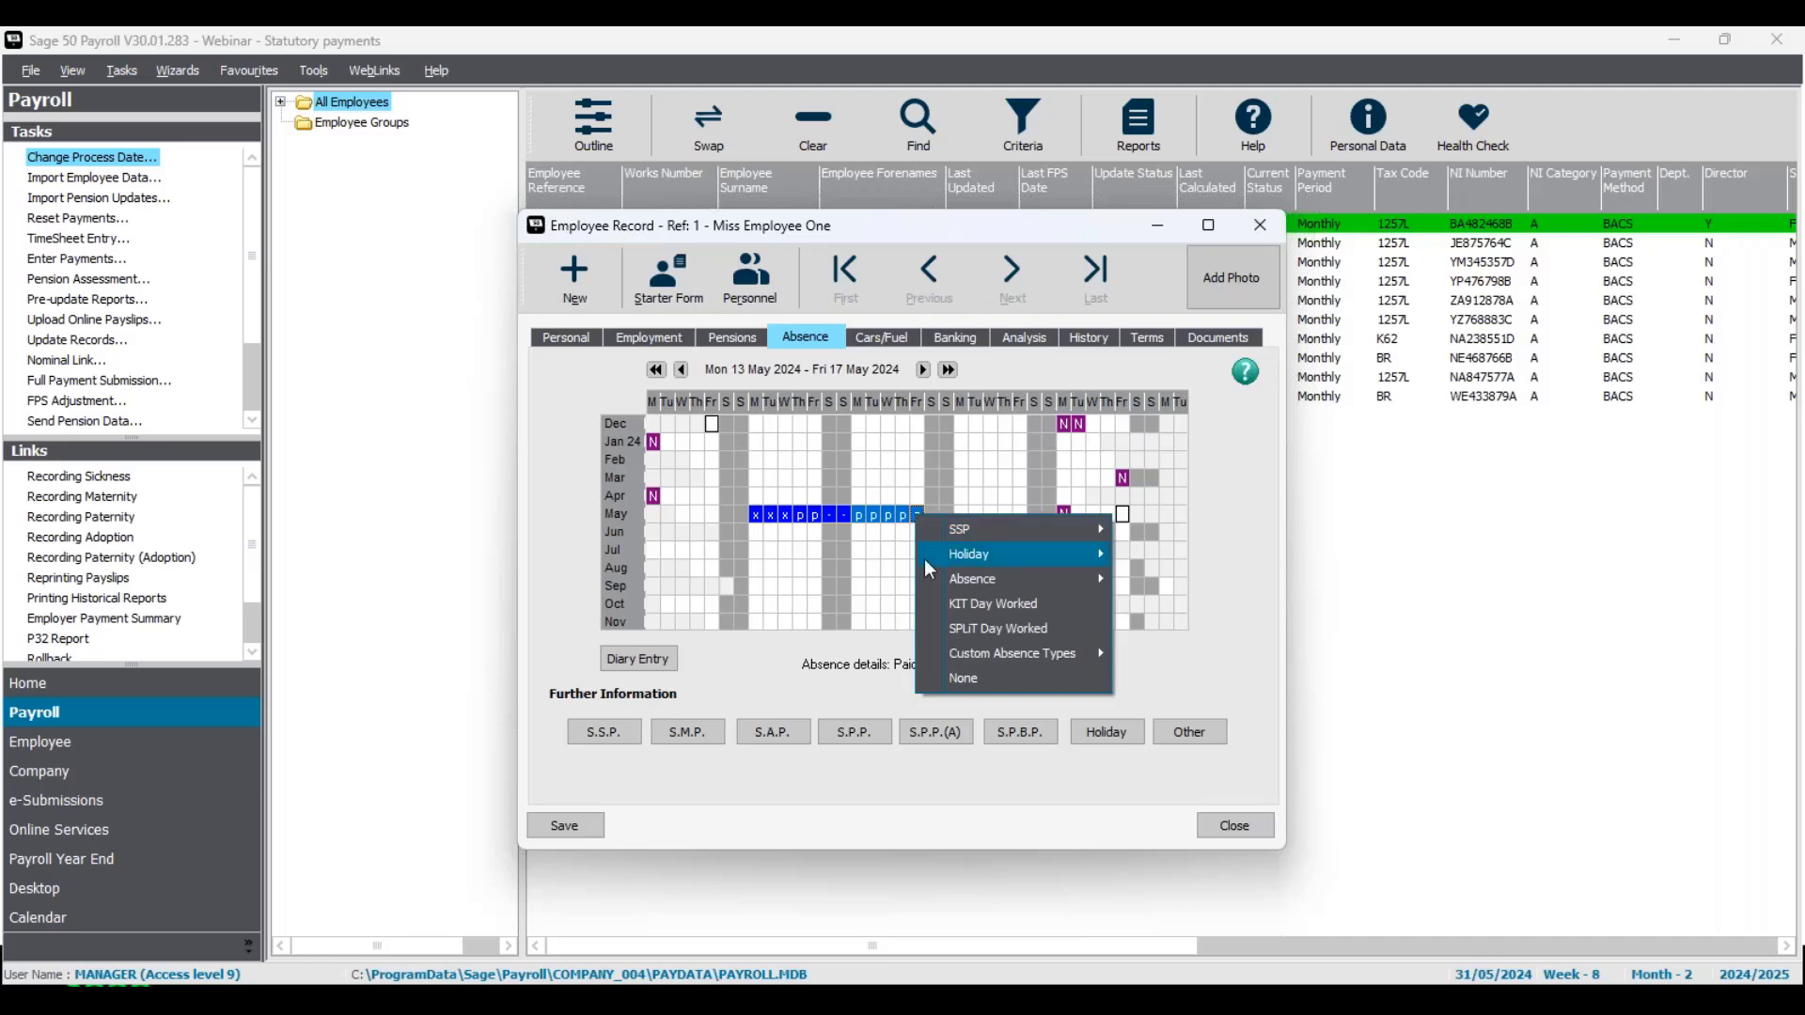
click(946, 679)
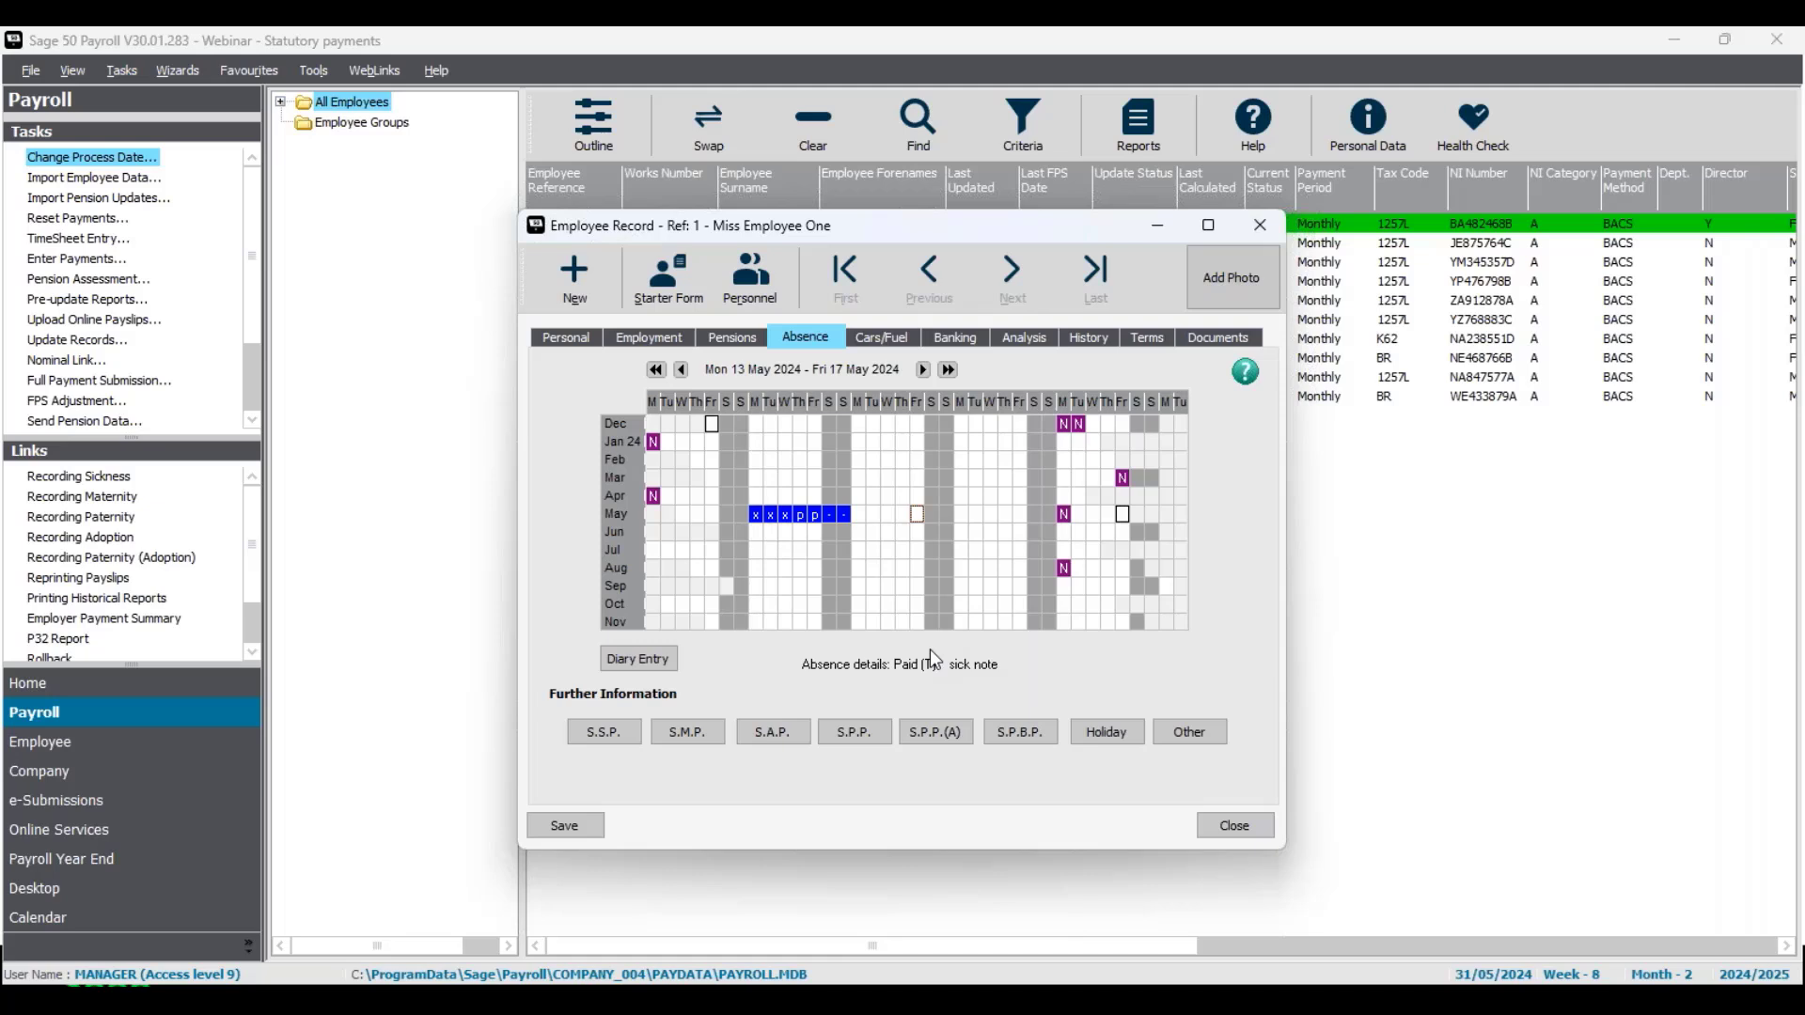
Record SSP due to sickness for 13 to 17 May 2024 with the comment "sick note", and save and close the employee record.
click(860, 514)
drag(861, 514, 916, 515)
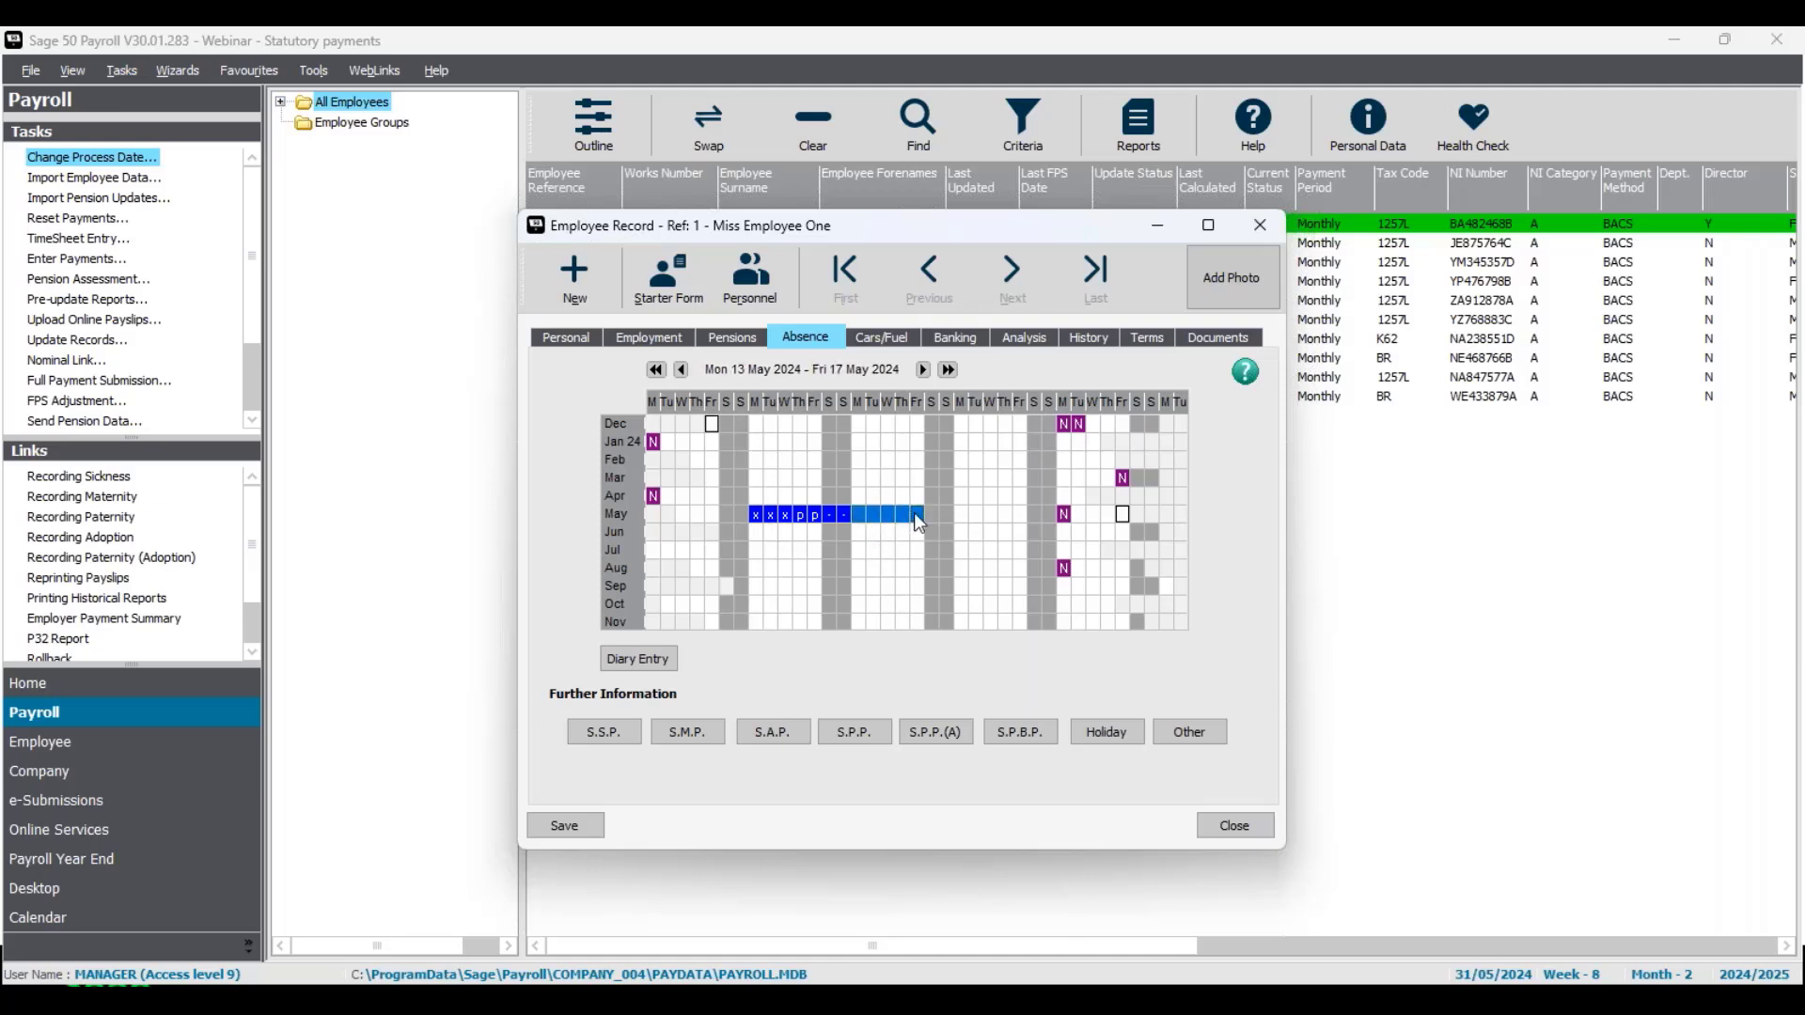
right_click(918, 519)
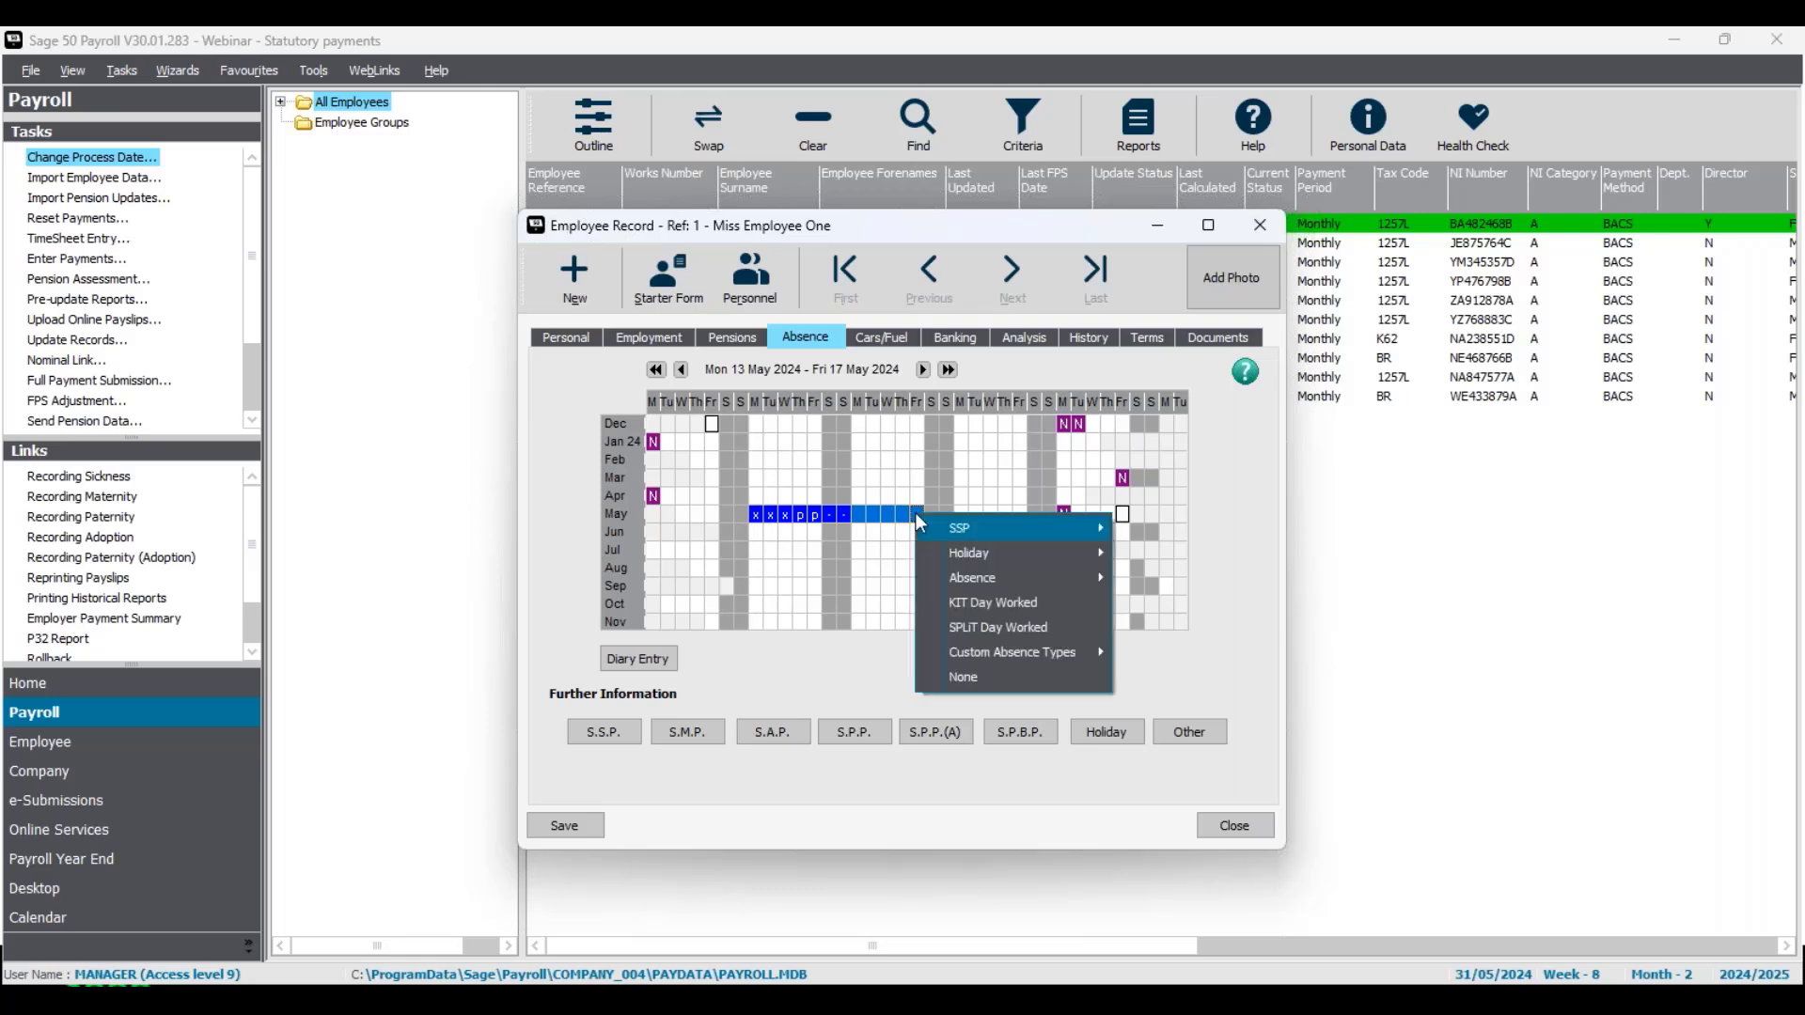
mouse_move(925, 536)
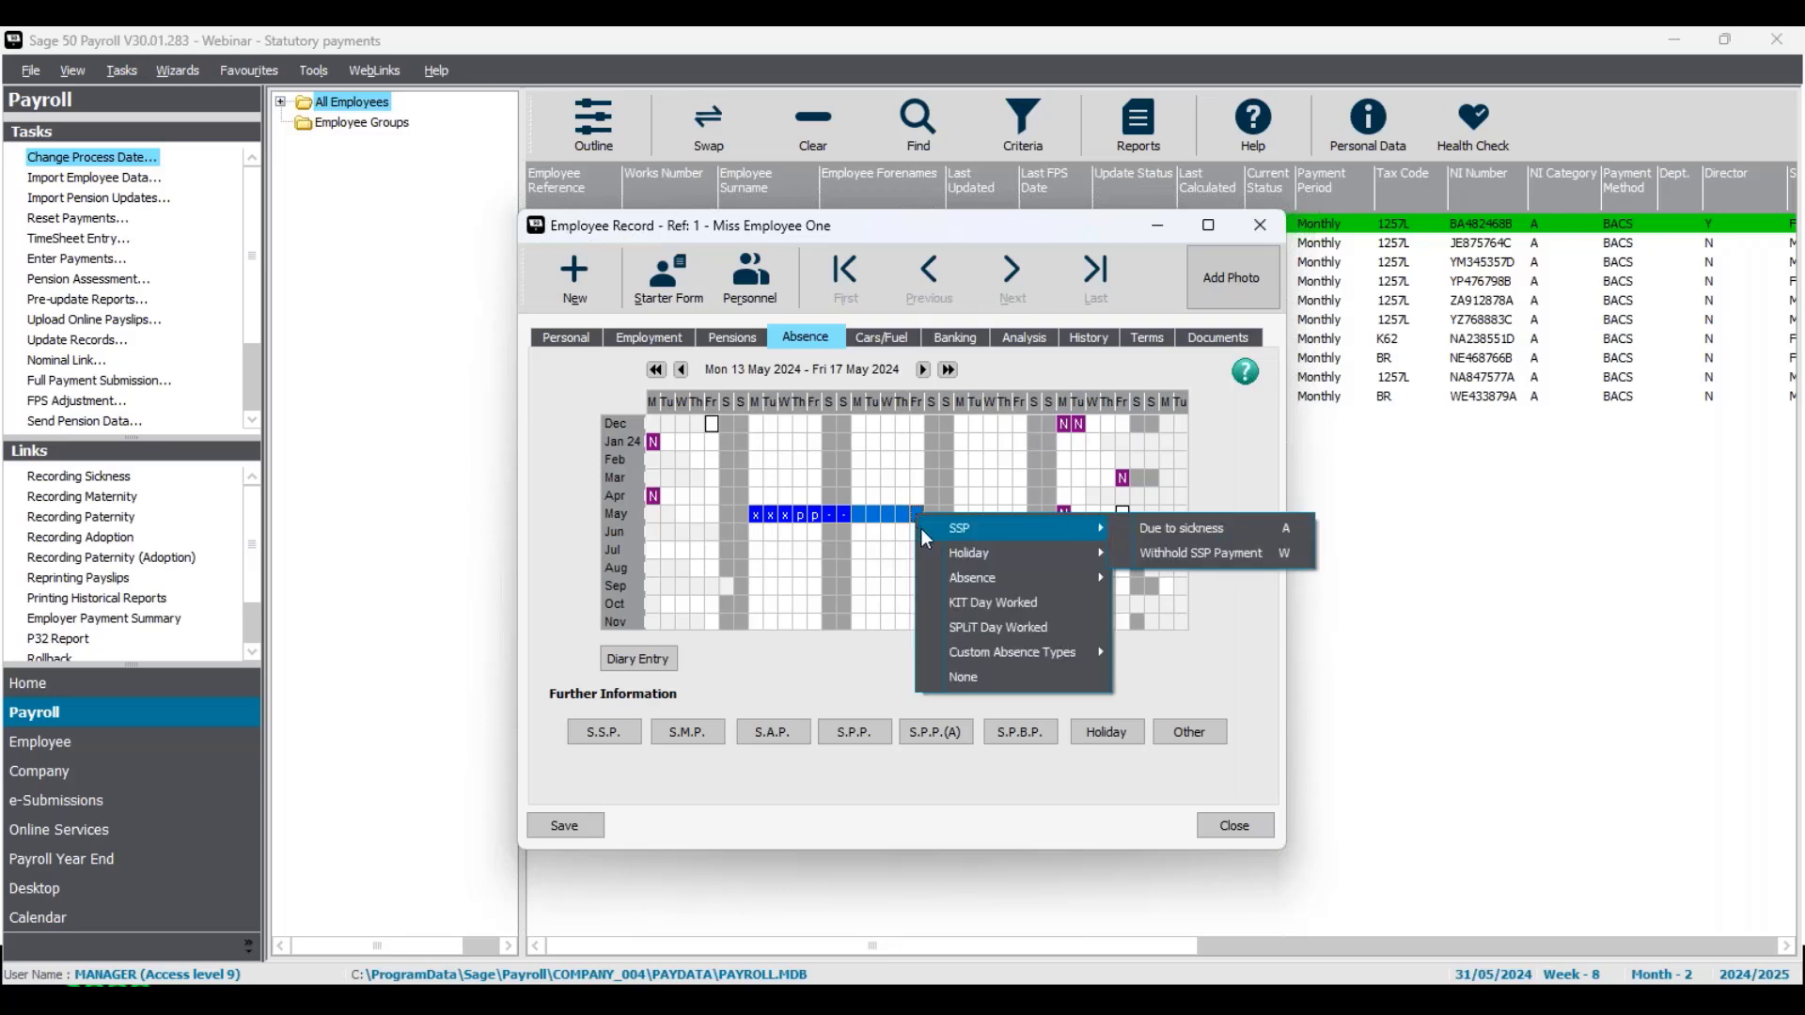
click(1163, 534)
text(s)
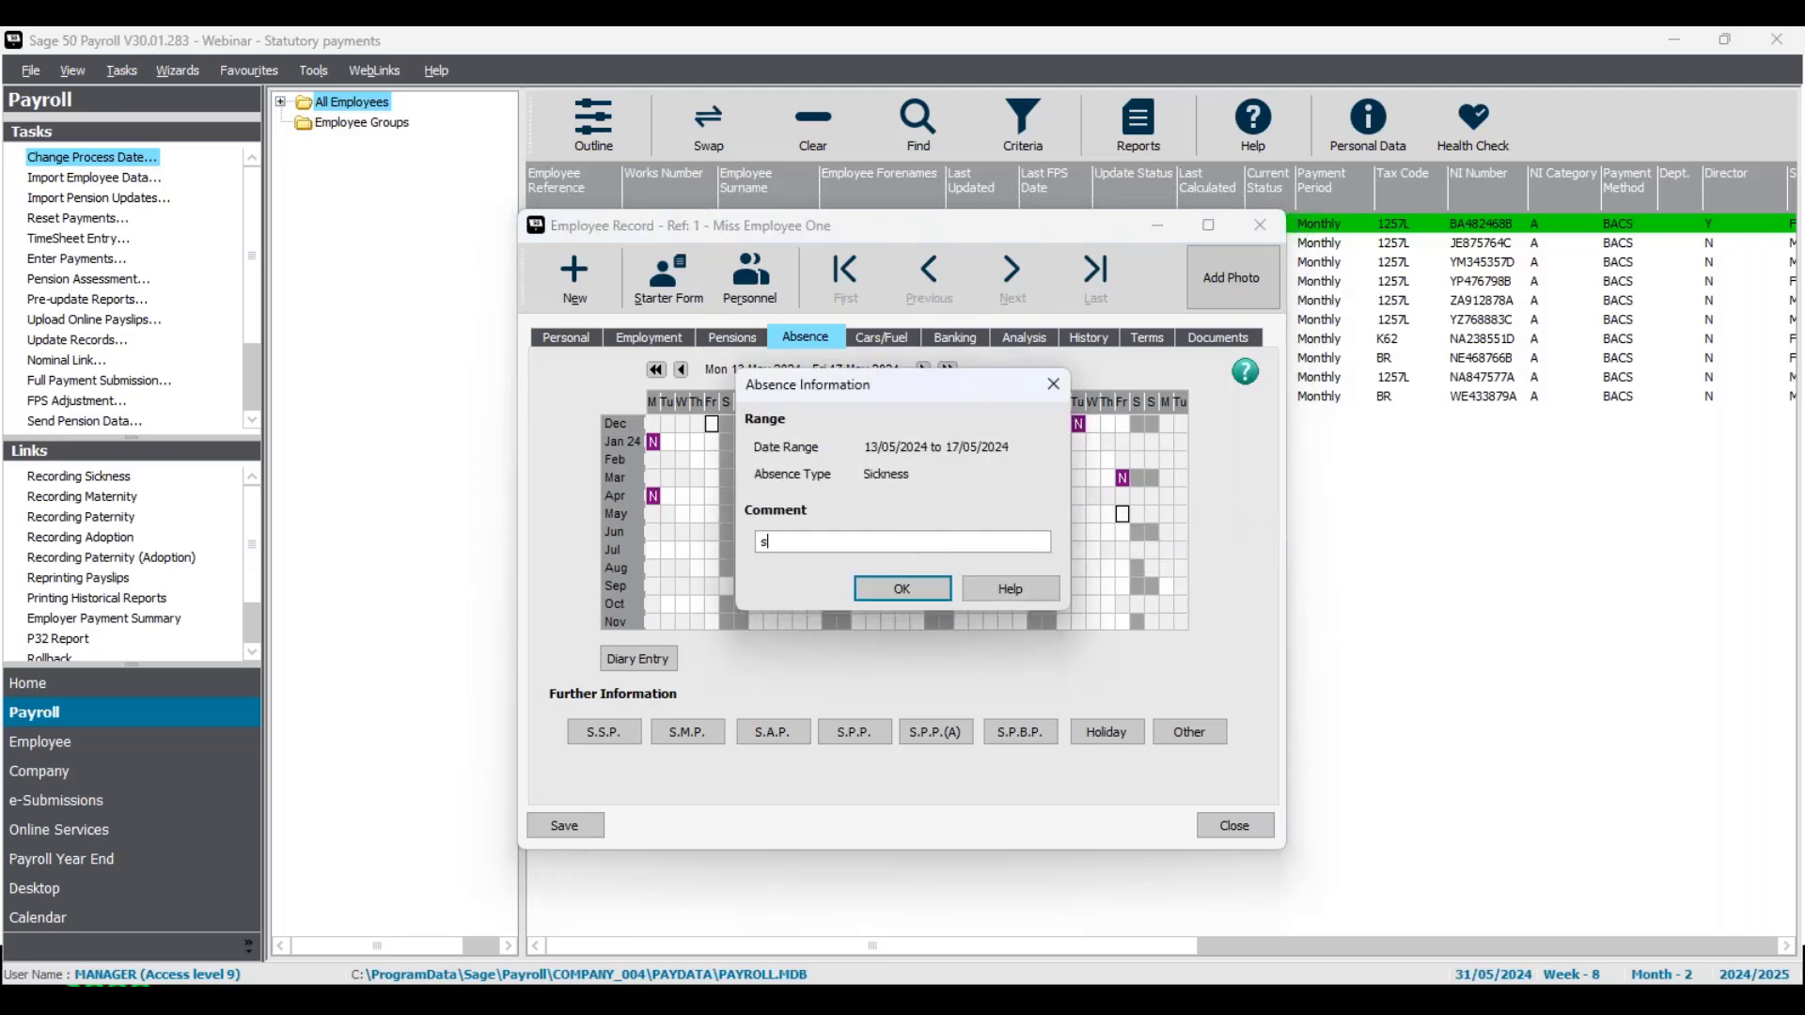
text(ick note)
click(916, 584)
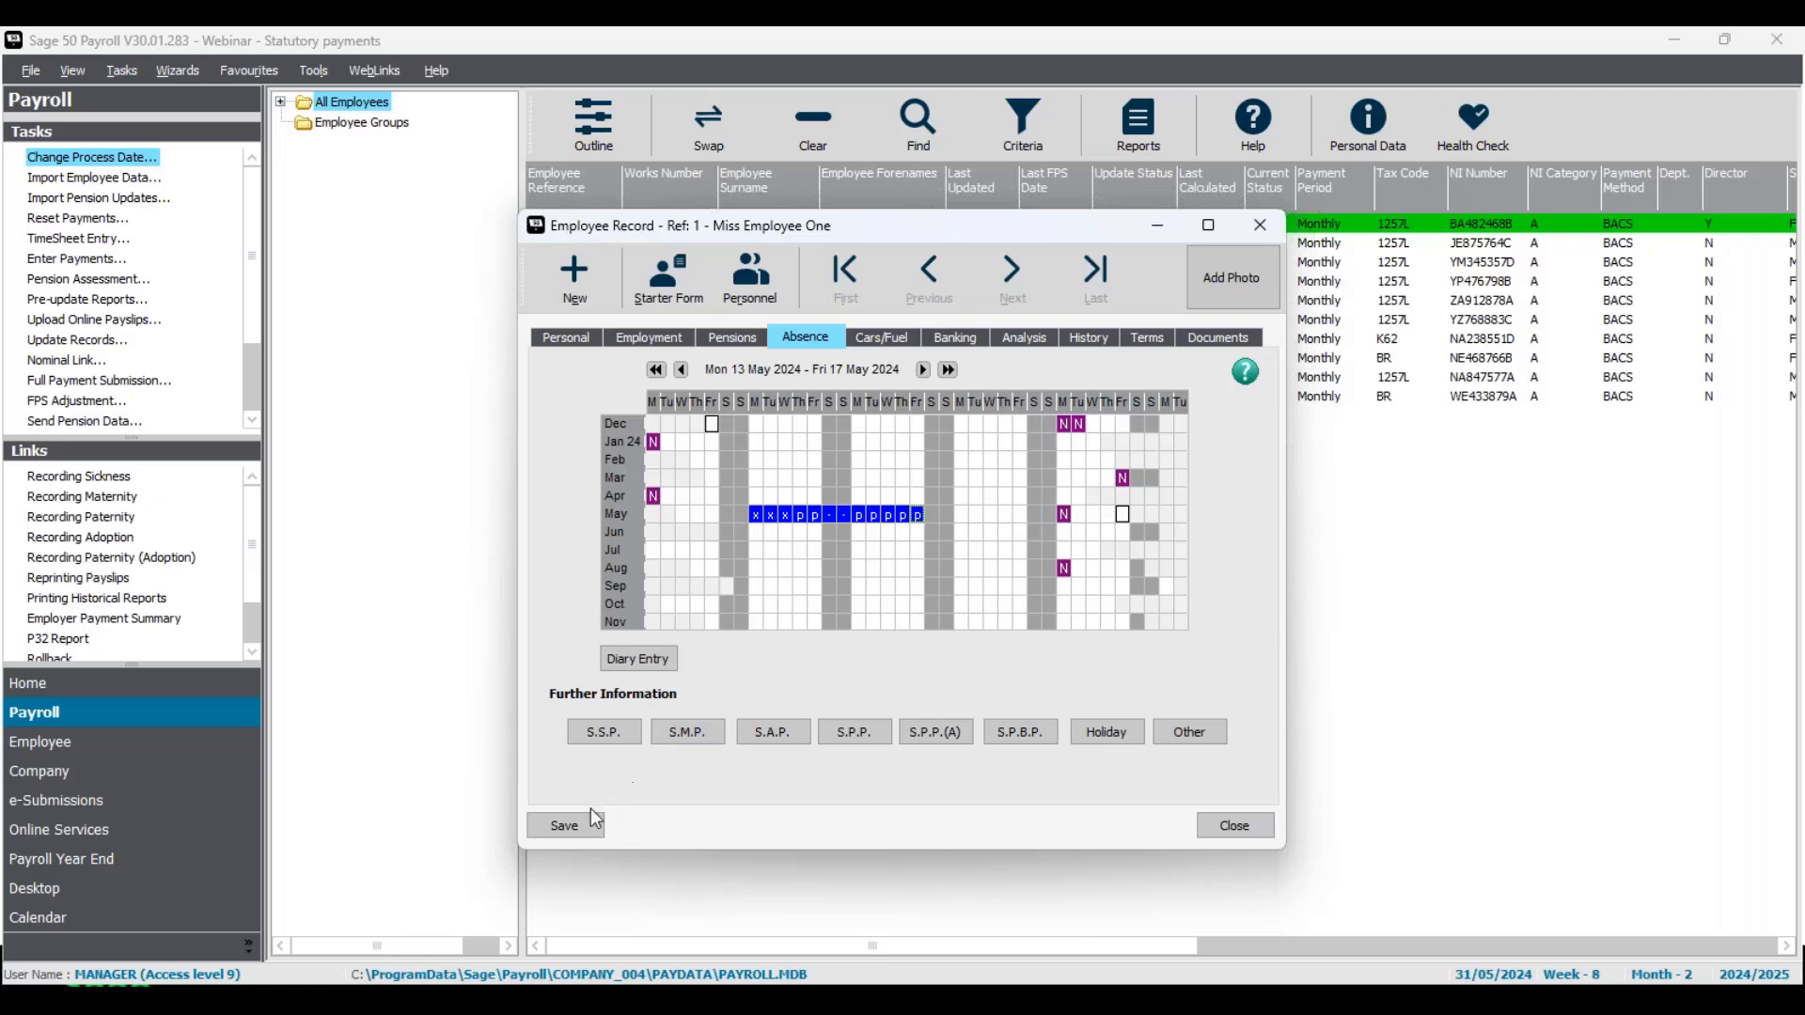
click(582, 836)
click(1248, 836)
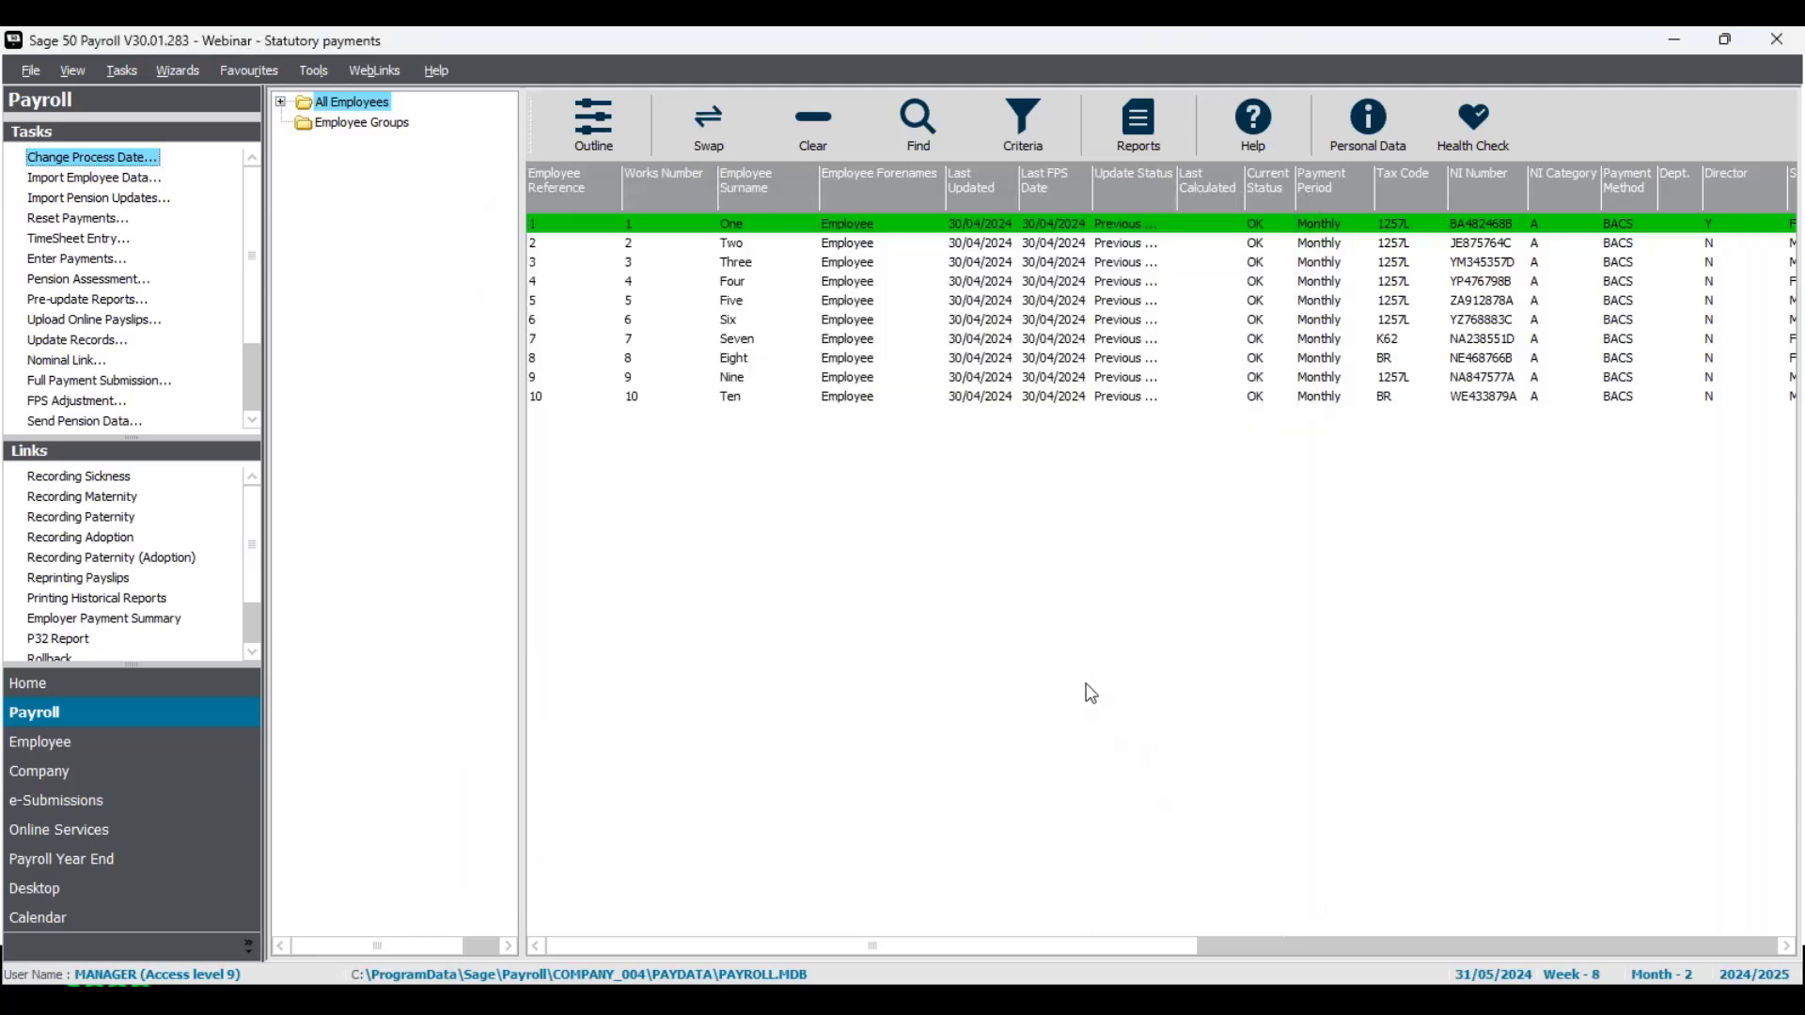
Select only the employee with reference 2 in the list and open sickness recording for them.
click(986, 222)
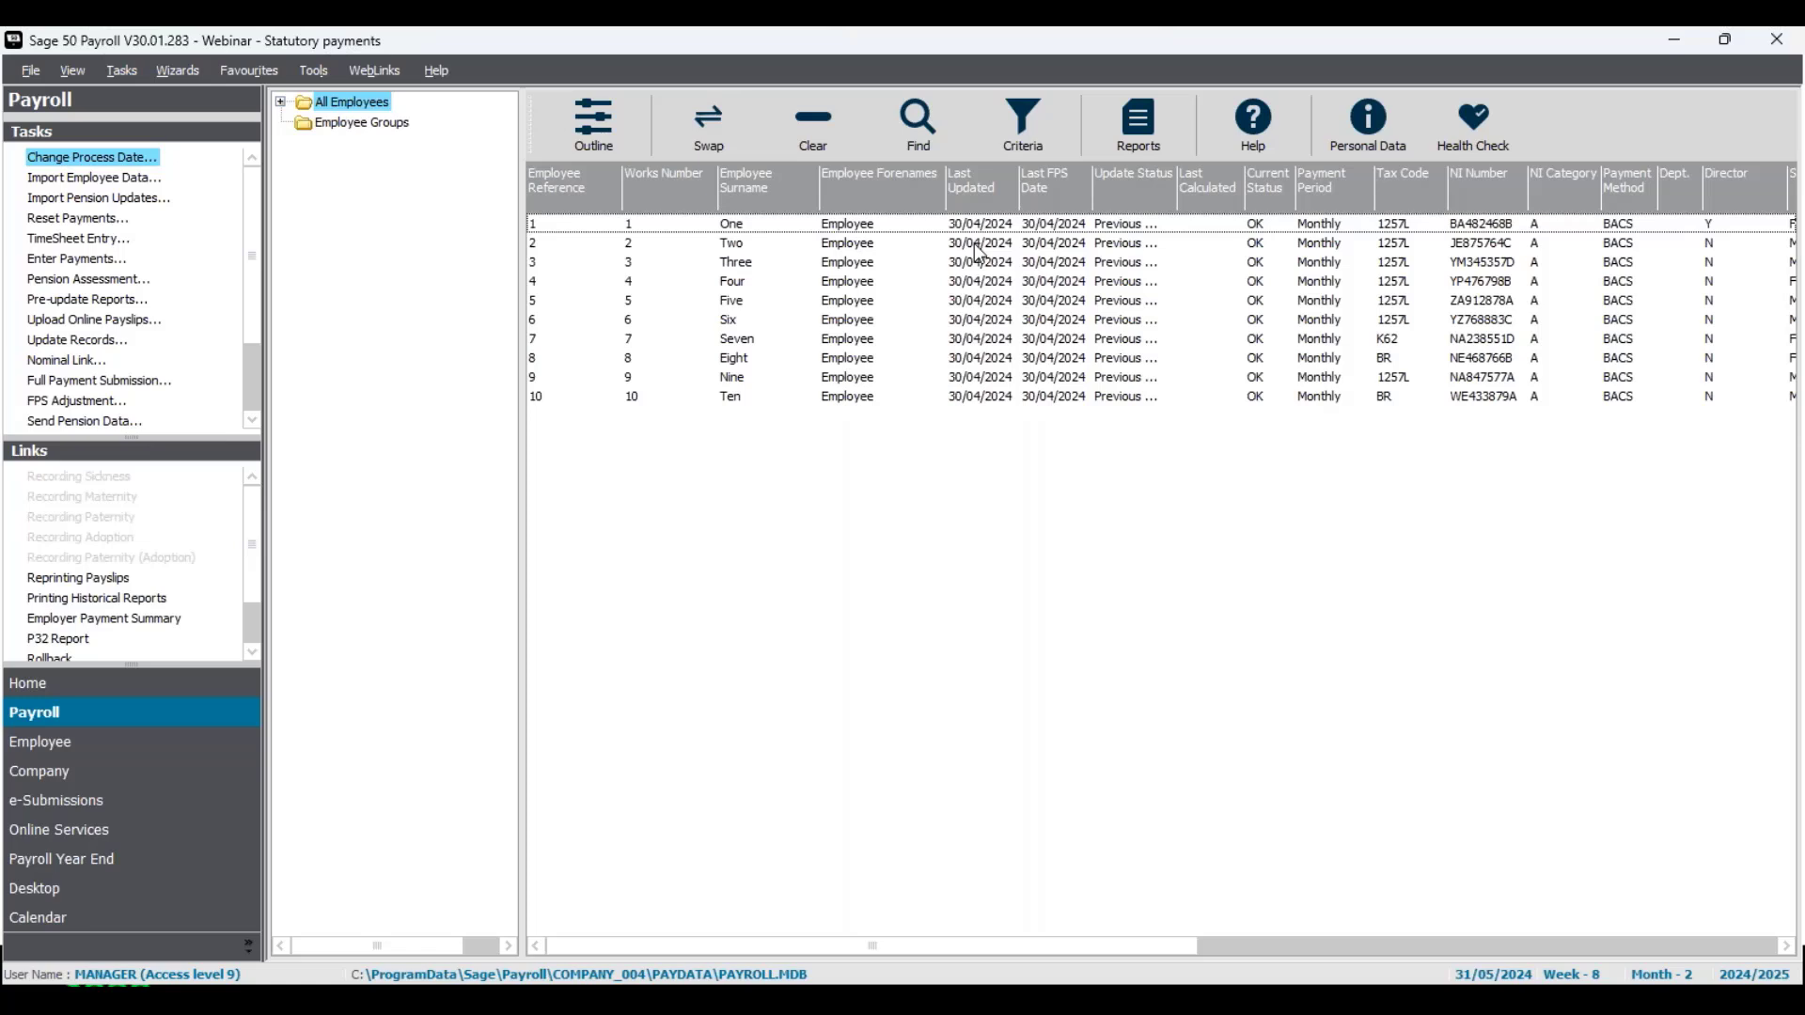
click(977, 244)
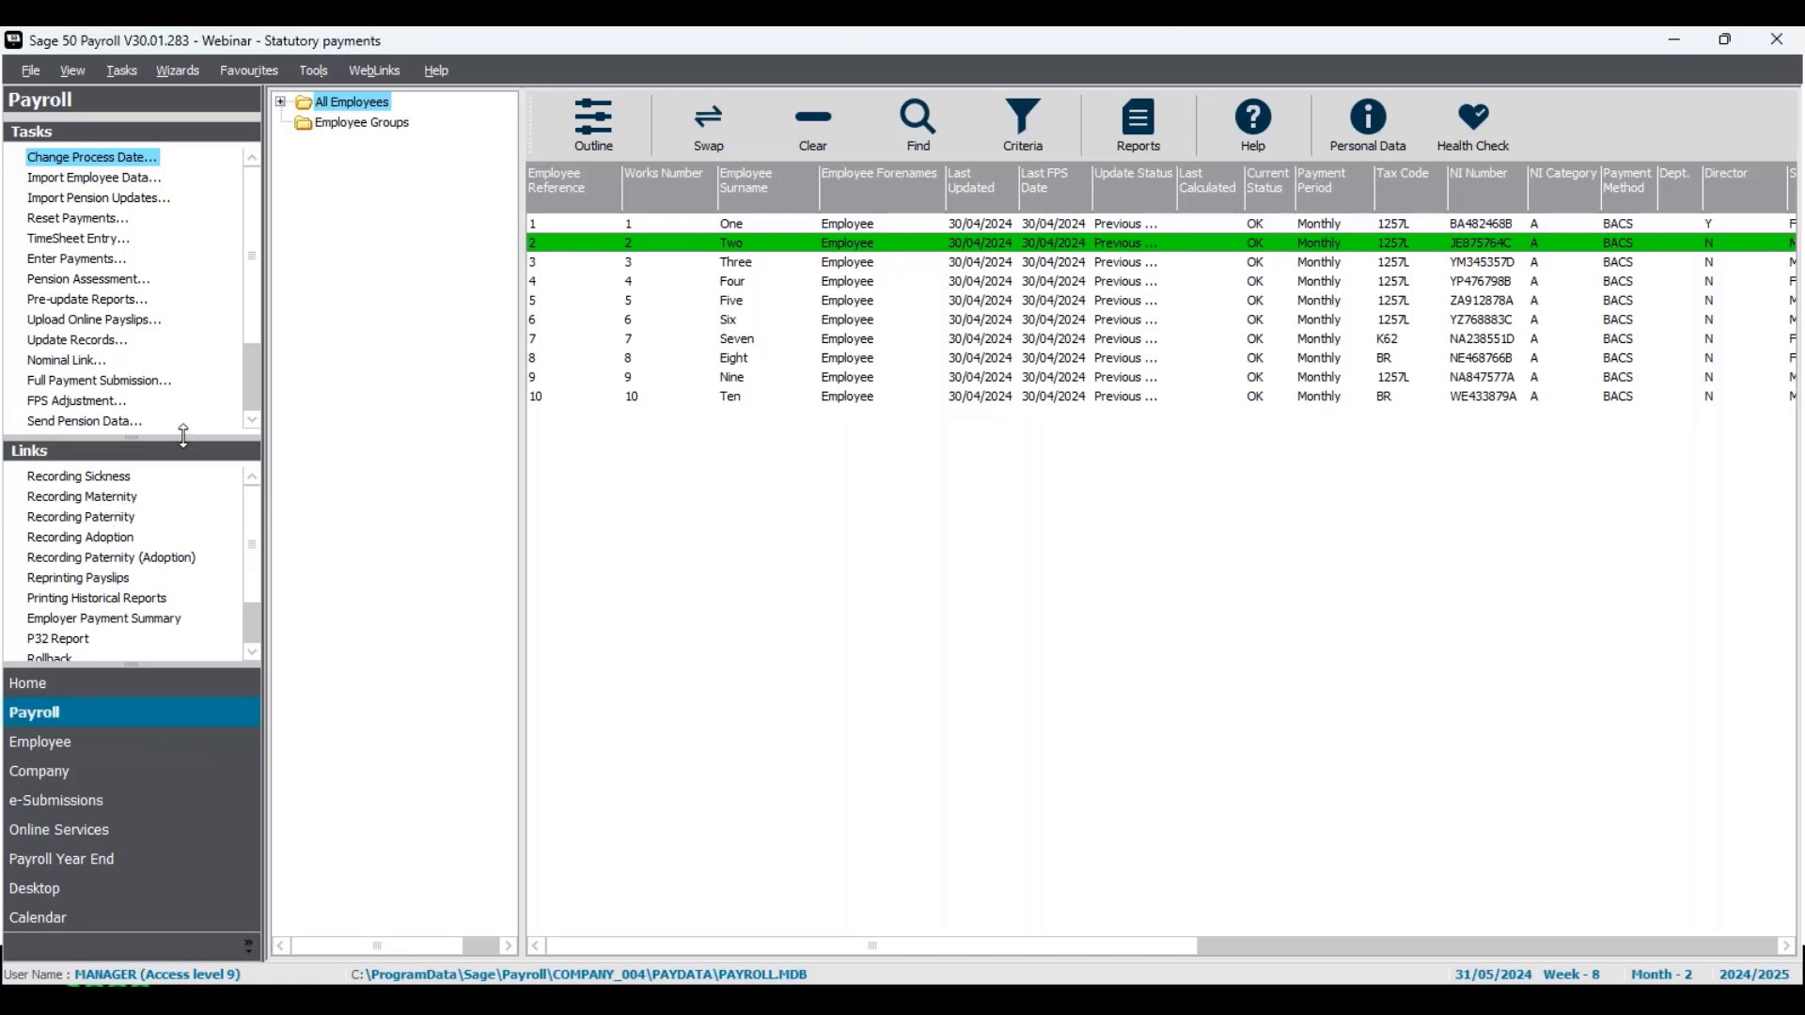
mouse_move(184, 435)
mouse_down()
mouse_move(188, 505)
mouse_move(188, 421)
mouse_move(190, 506)
mouse_move(195, 445)
mouse_move(194, 463)
mouse_up()
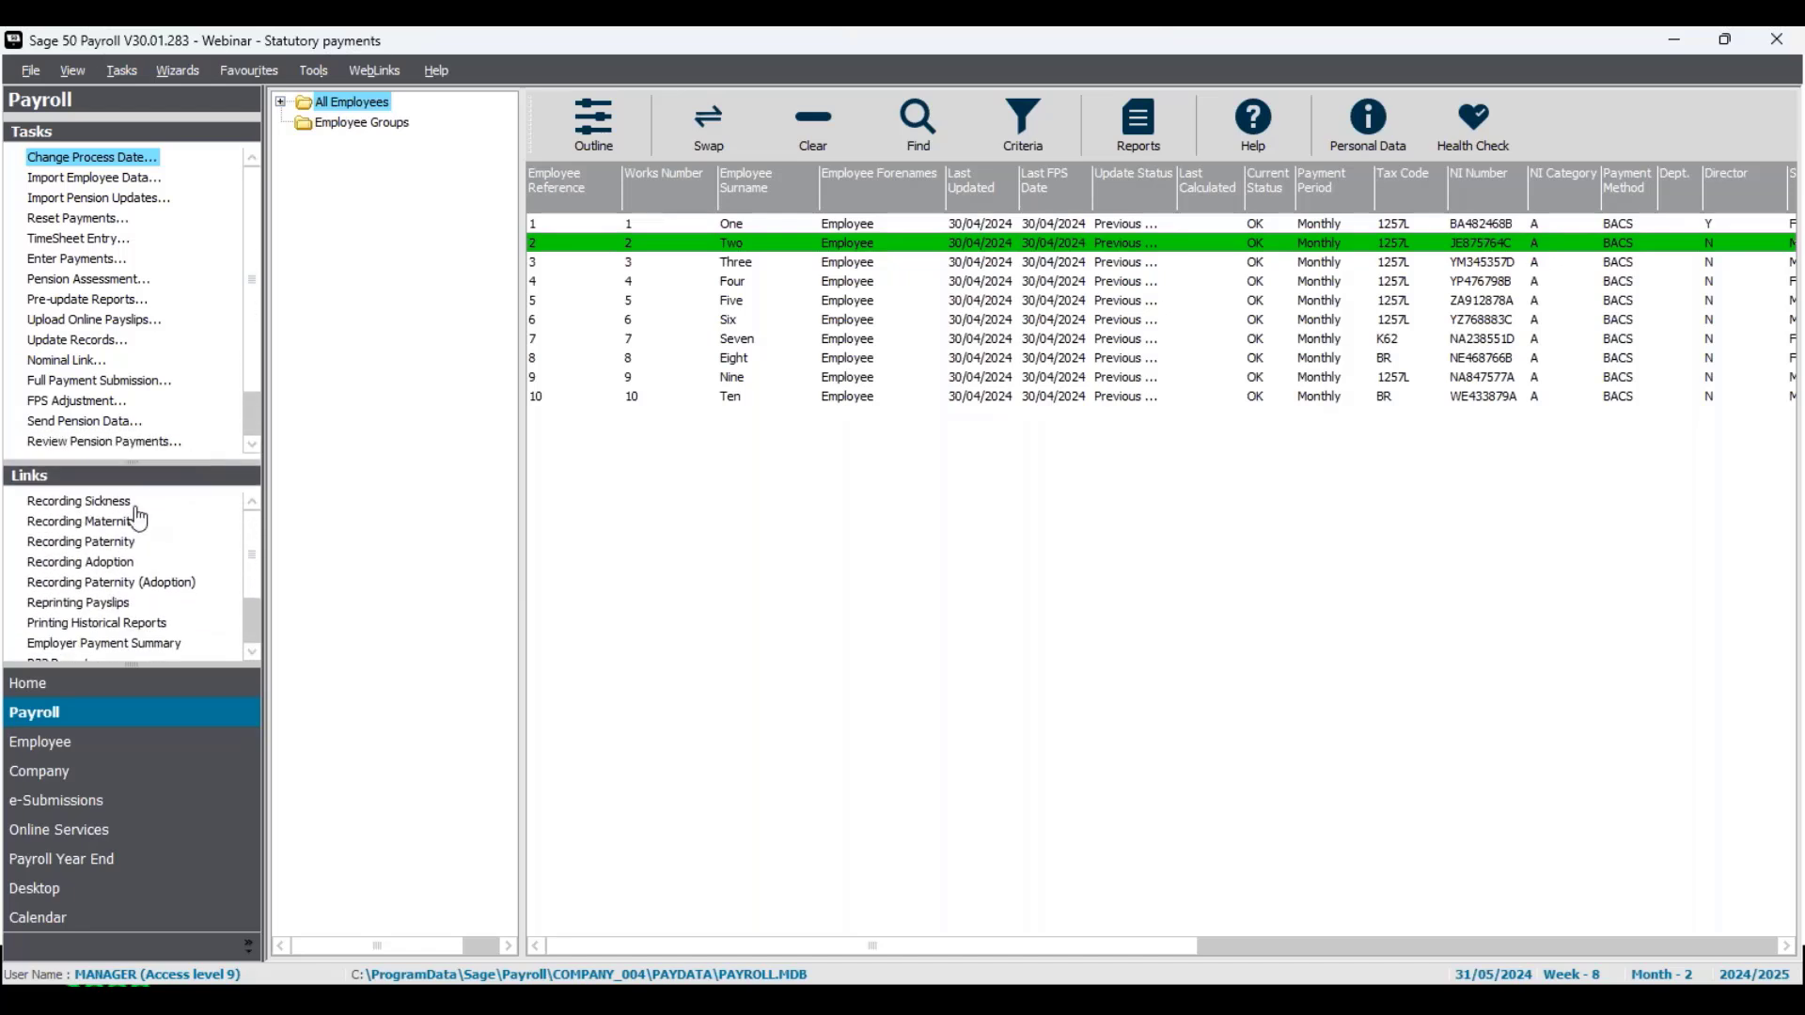
click(131, 755)
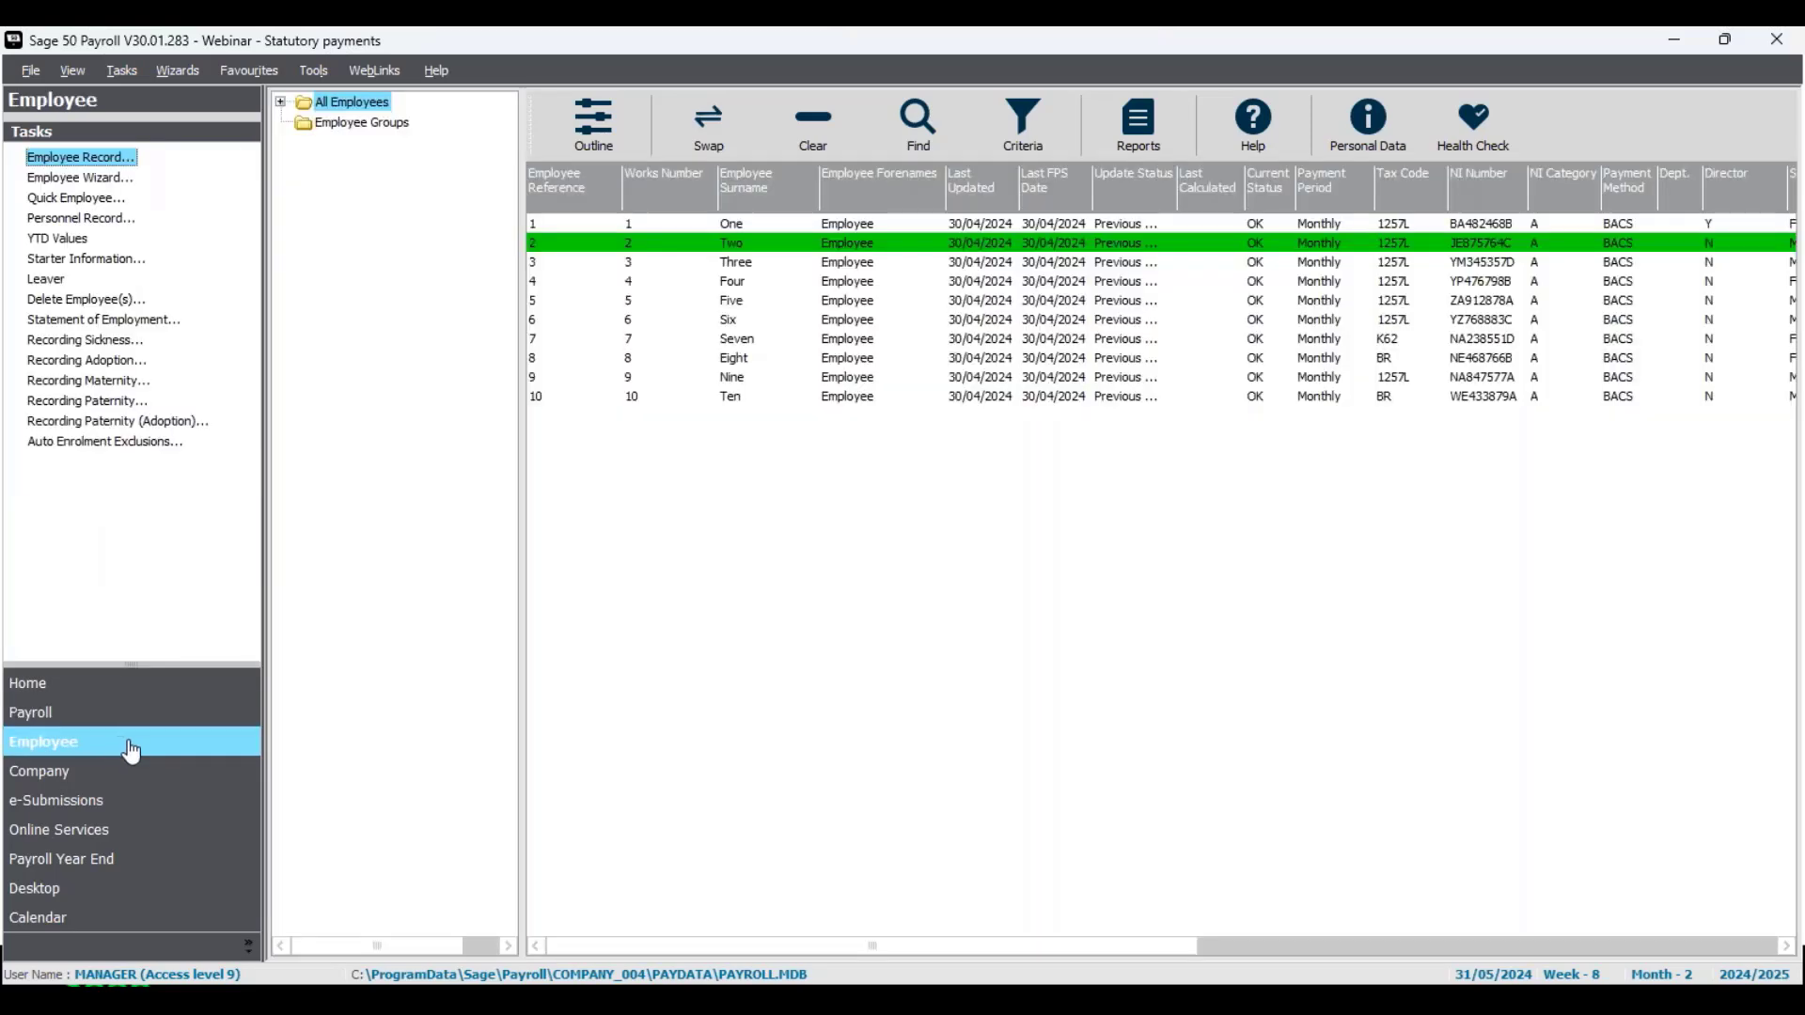
click(115, 340)
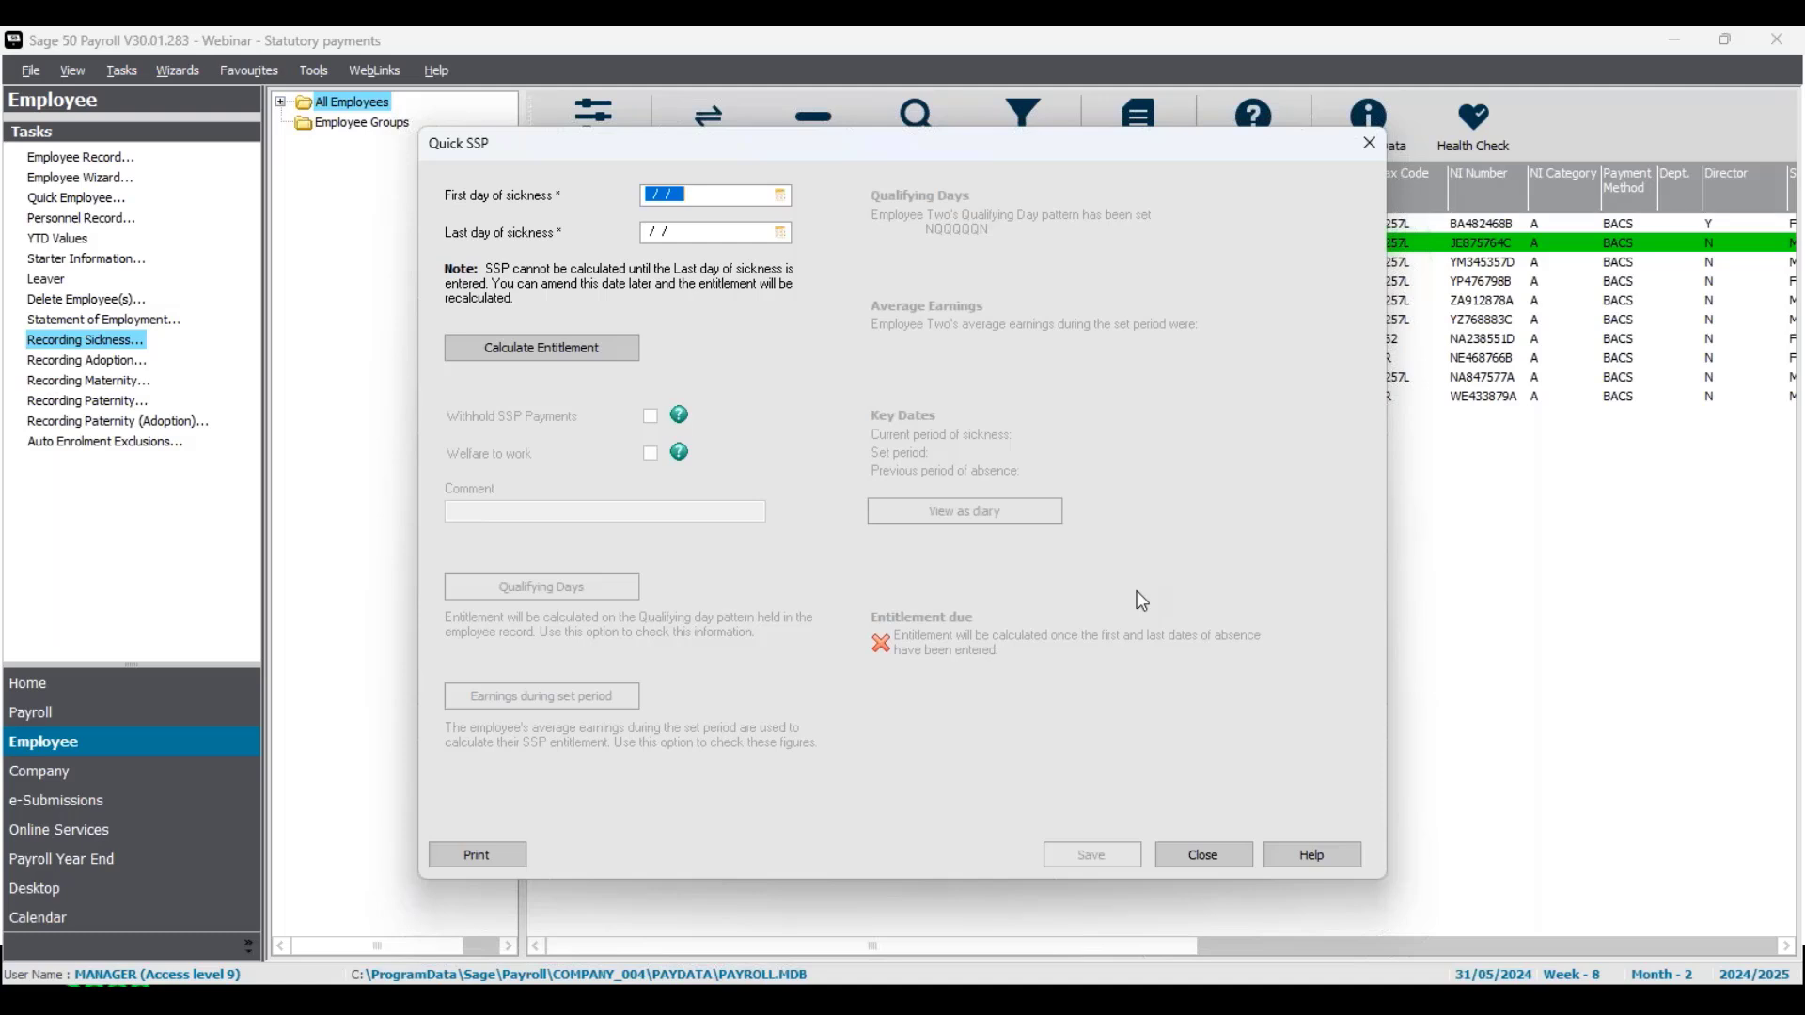
Set the first day of sickness to 08/05/2024 and the last day to 17/05/2024, and calculate the SSP entitlement.
click(779, 197)
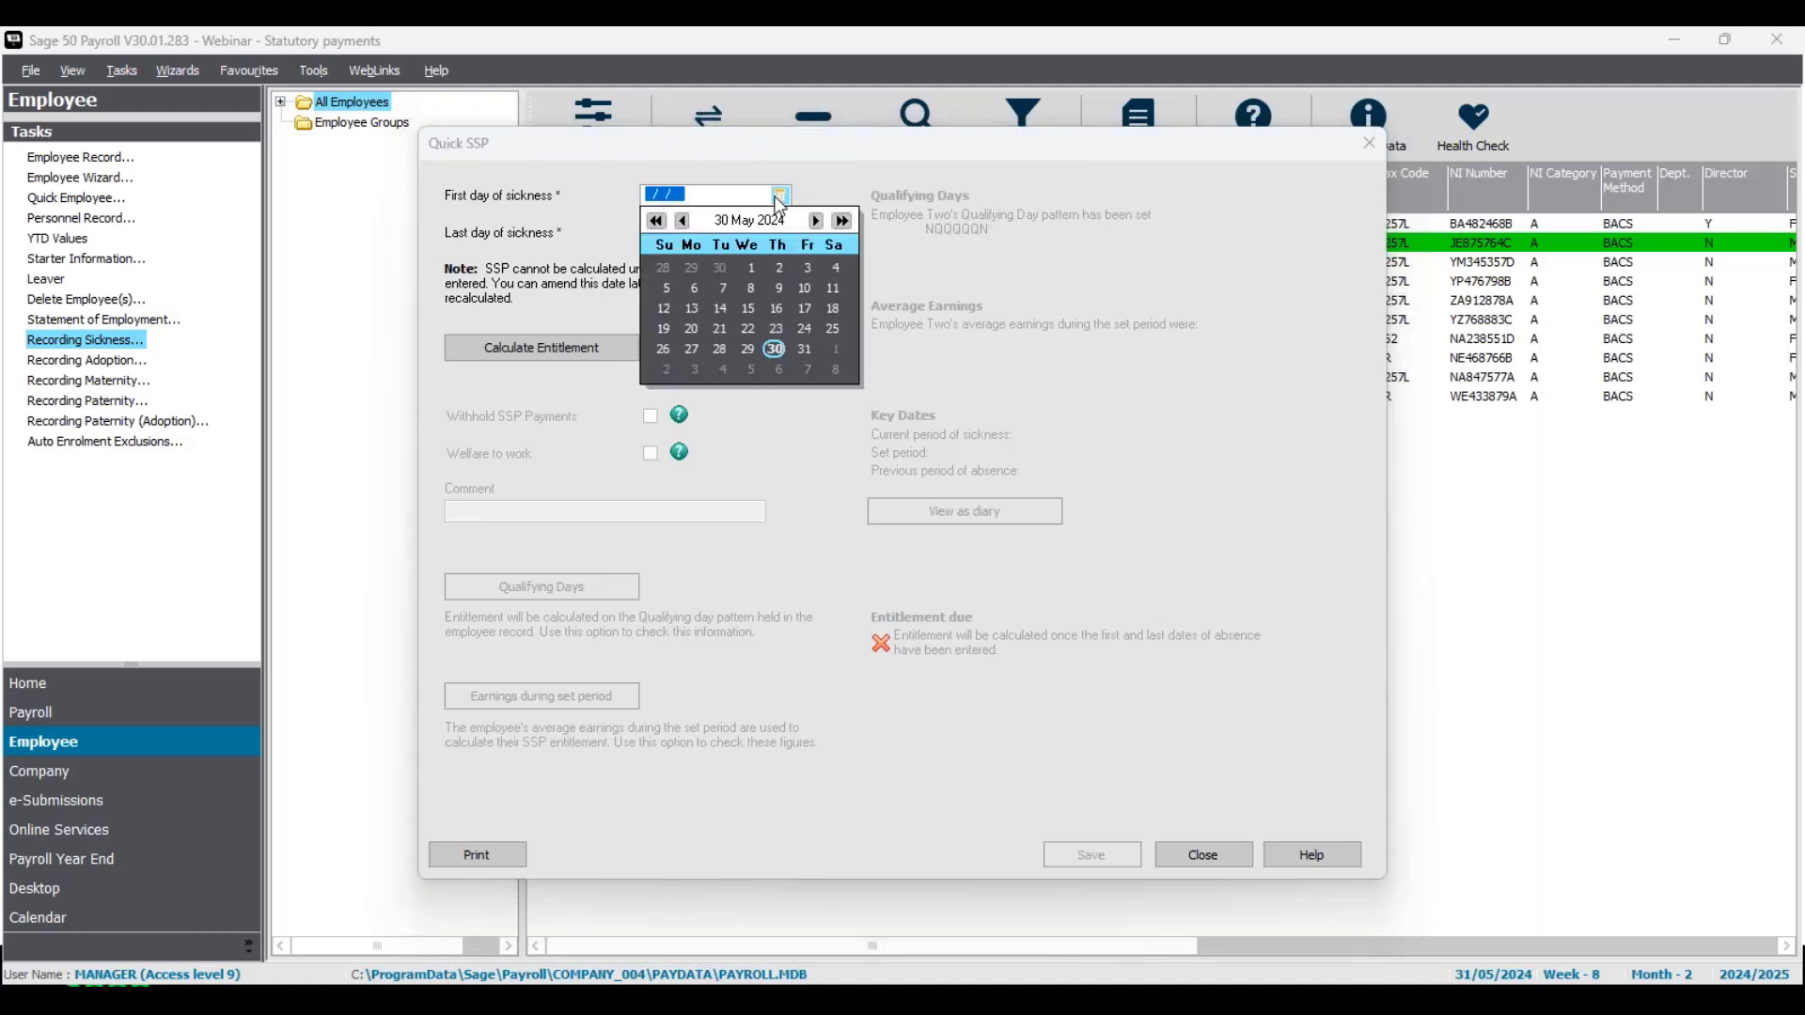
click(748, 291)
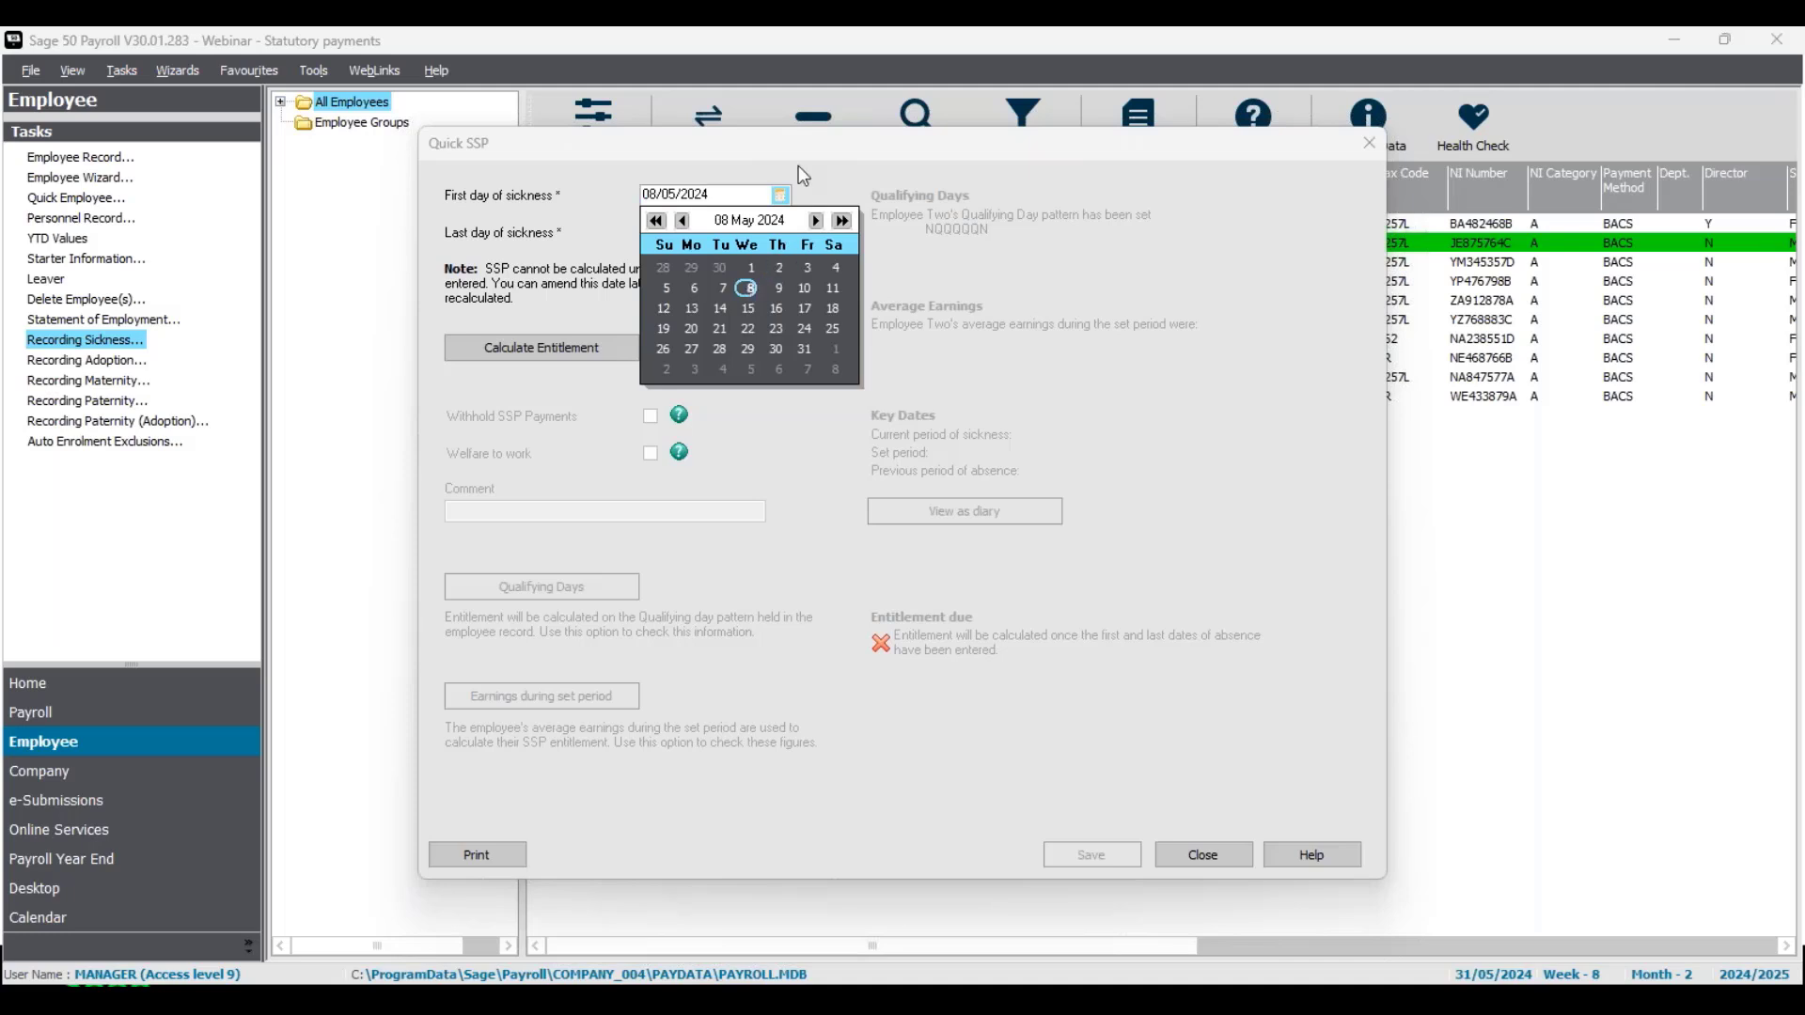
click(781, 232)
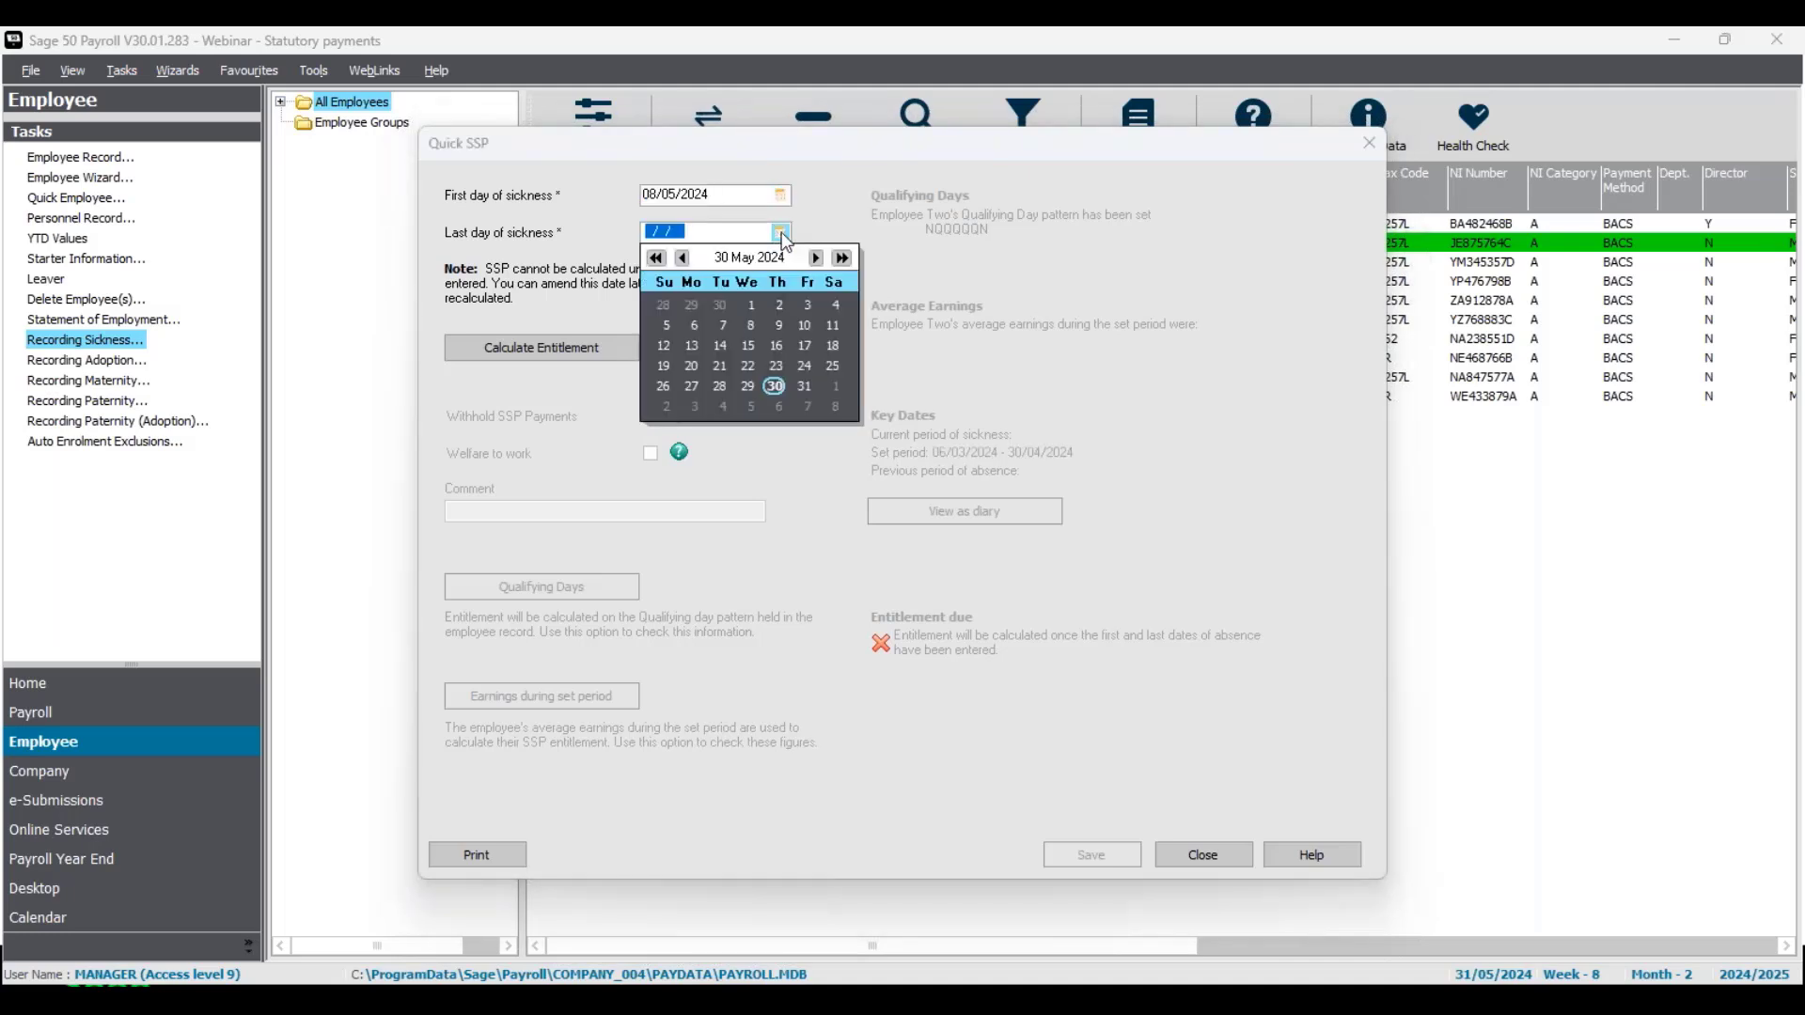
click(803, 347)
click(803, 347)
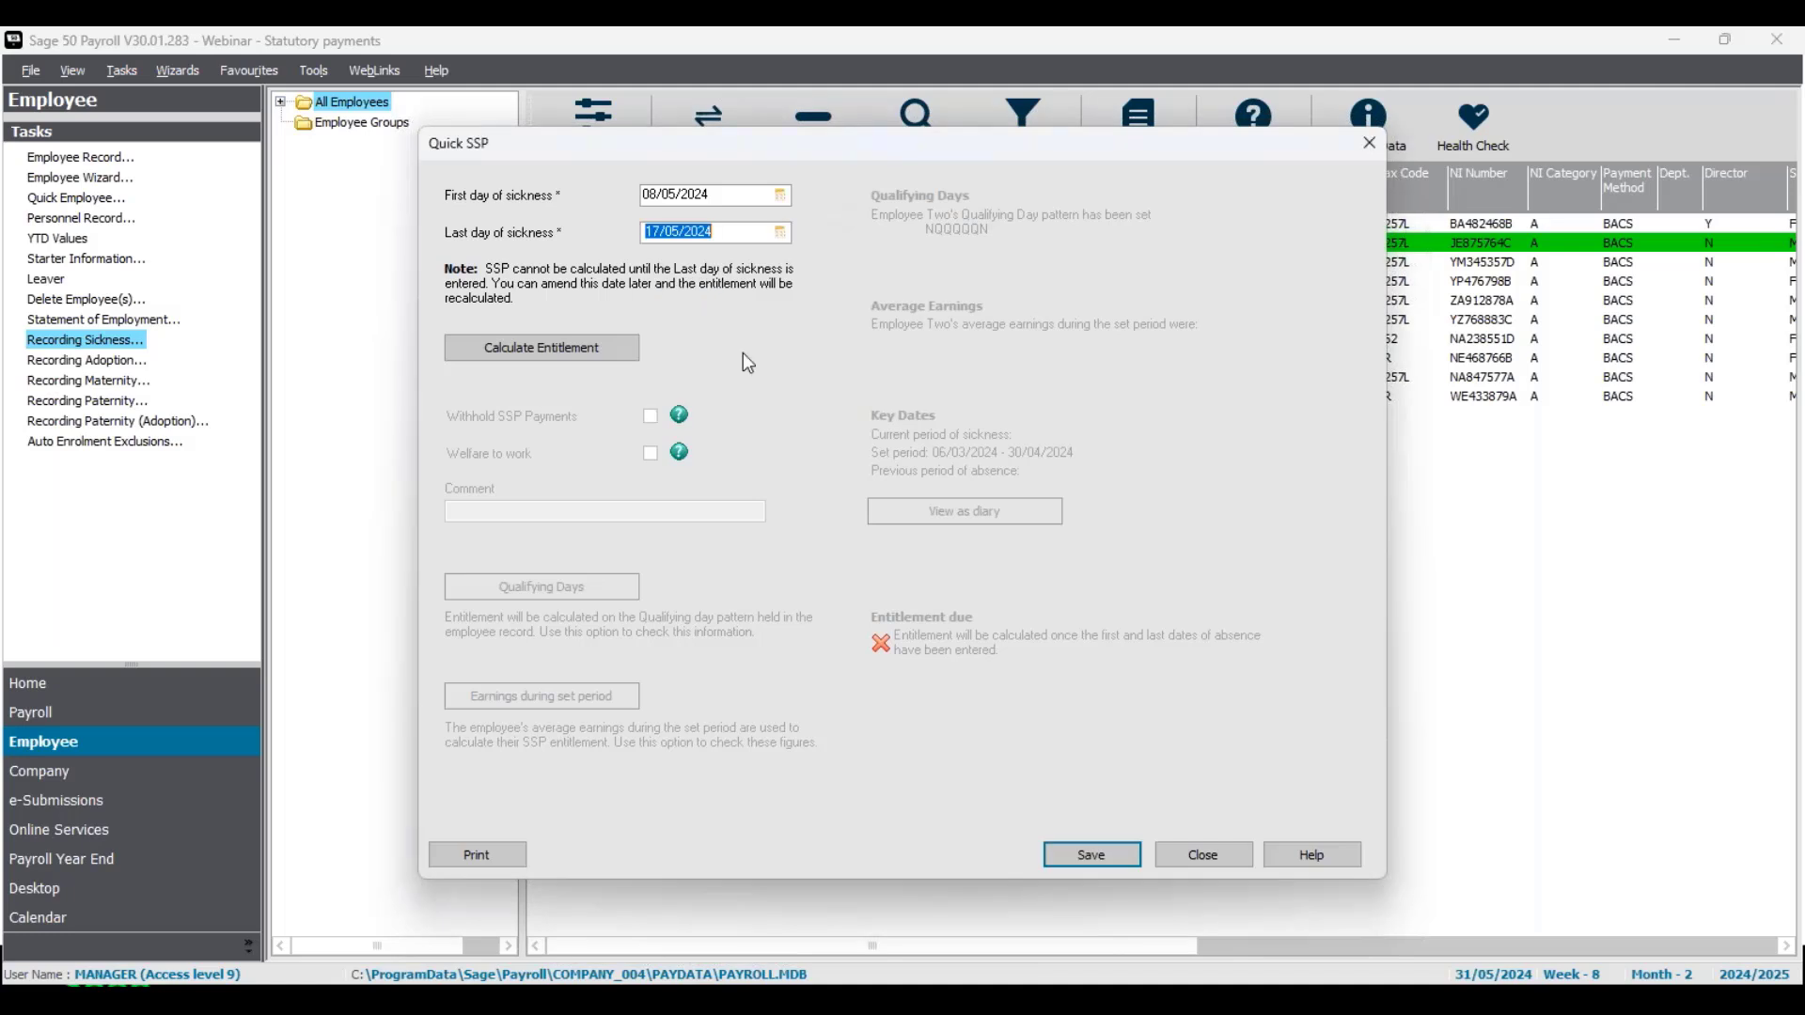
click(739, 227)
click(573, 350)
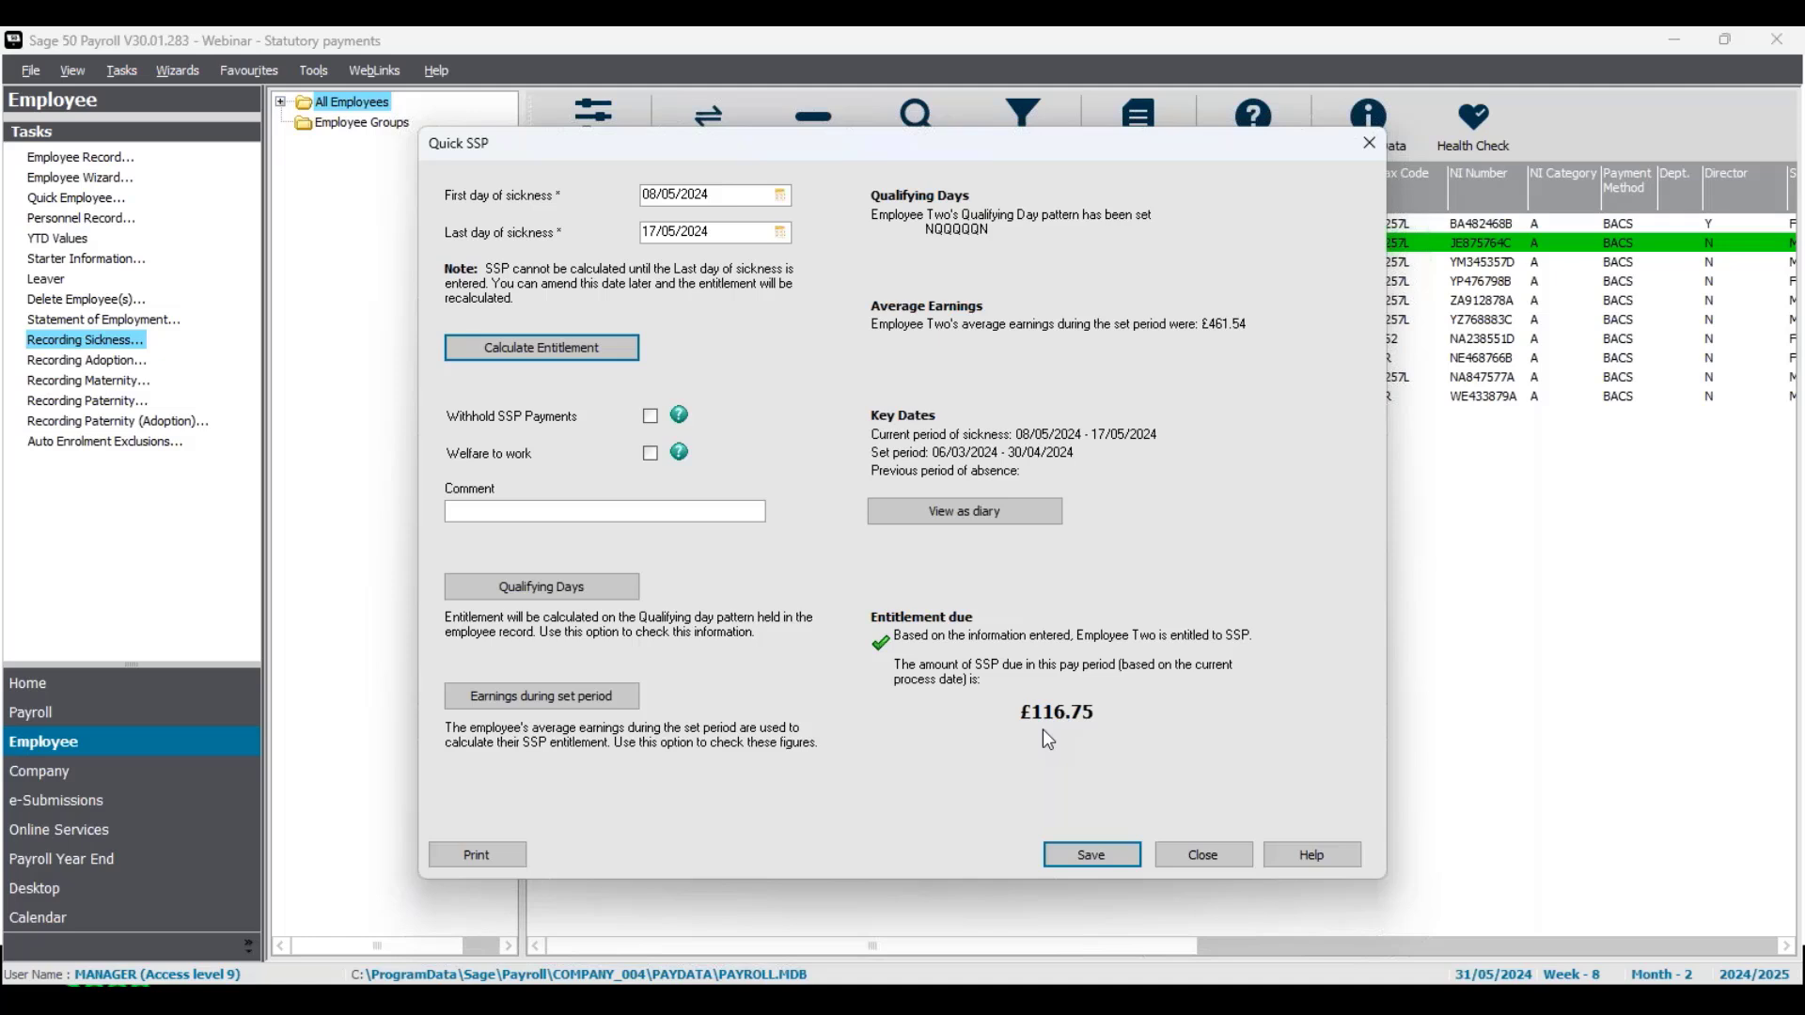
Check the qualifying day pattern and its start date used for the SSP calculation.
click(550, 587)
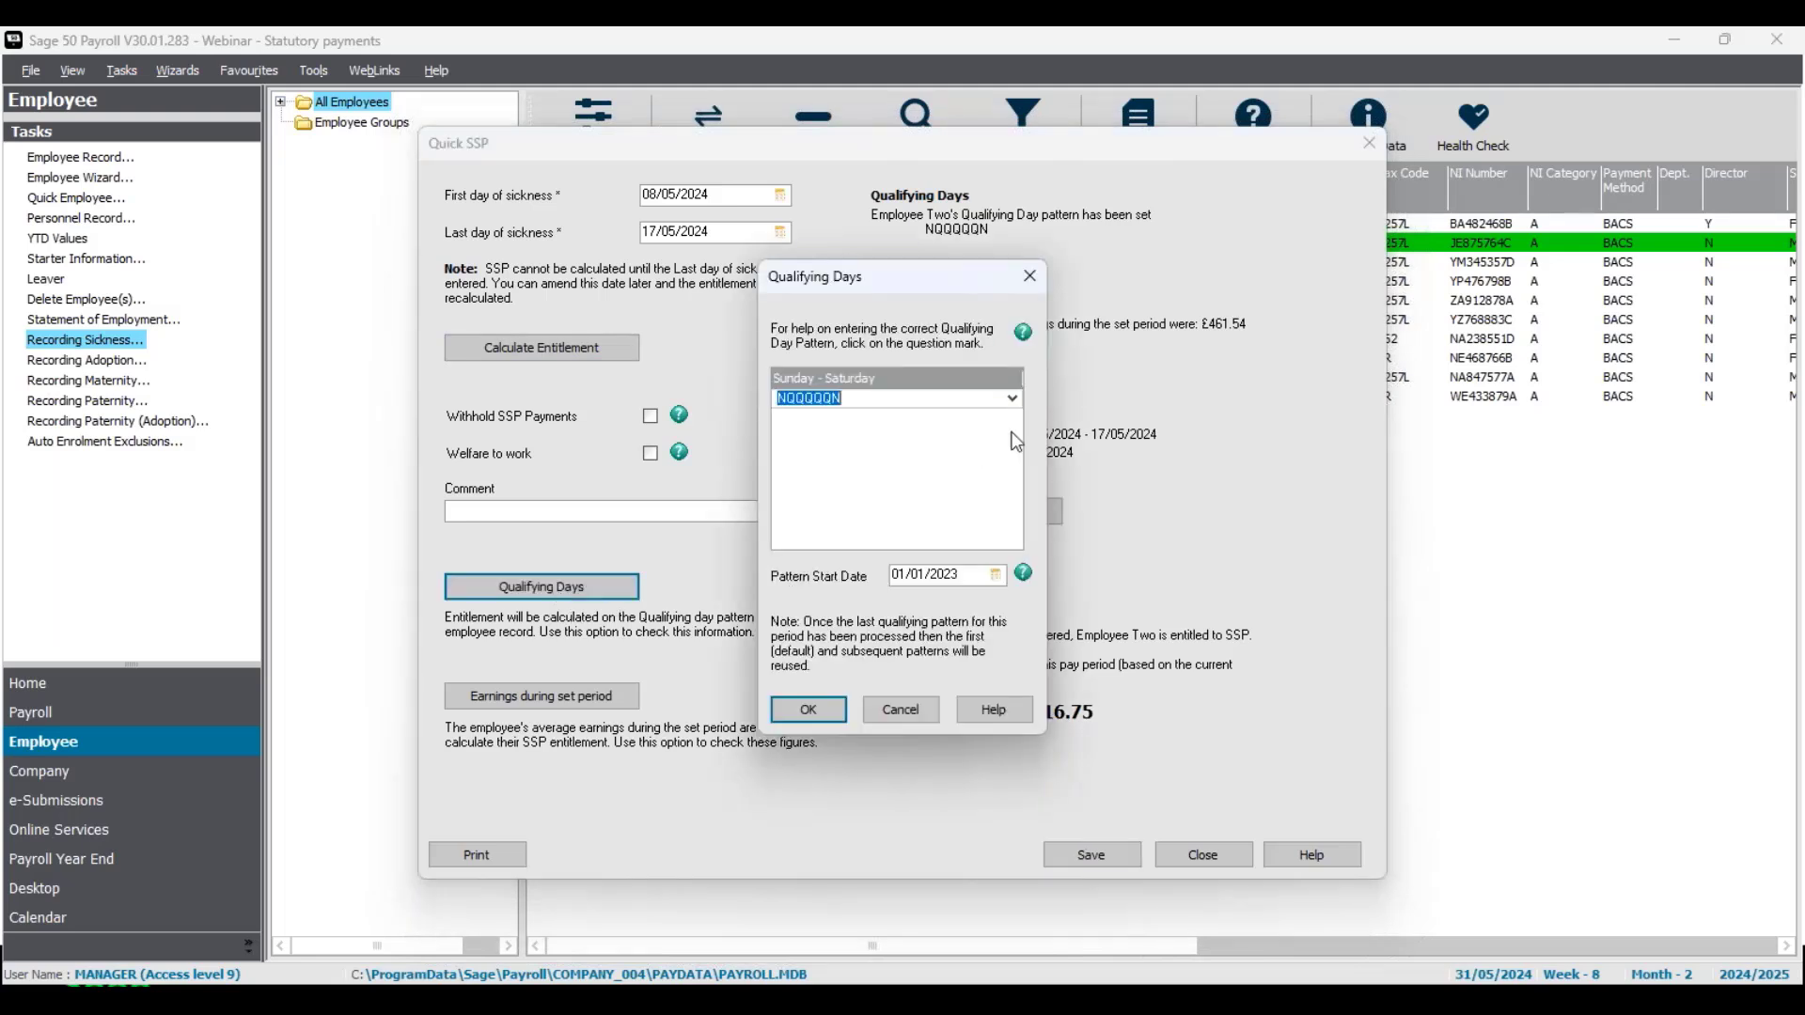
click(968, 402)
click(829, 713)
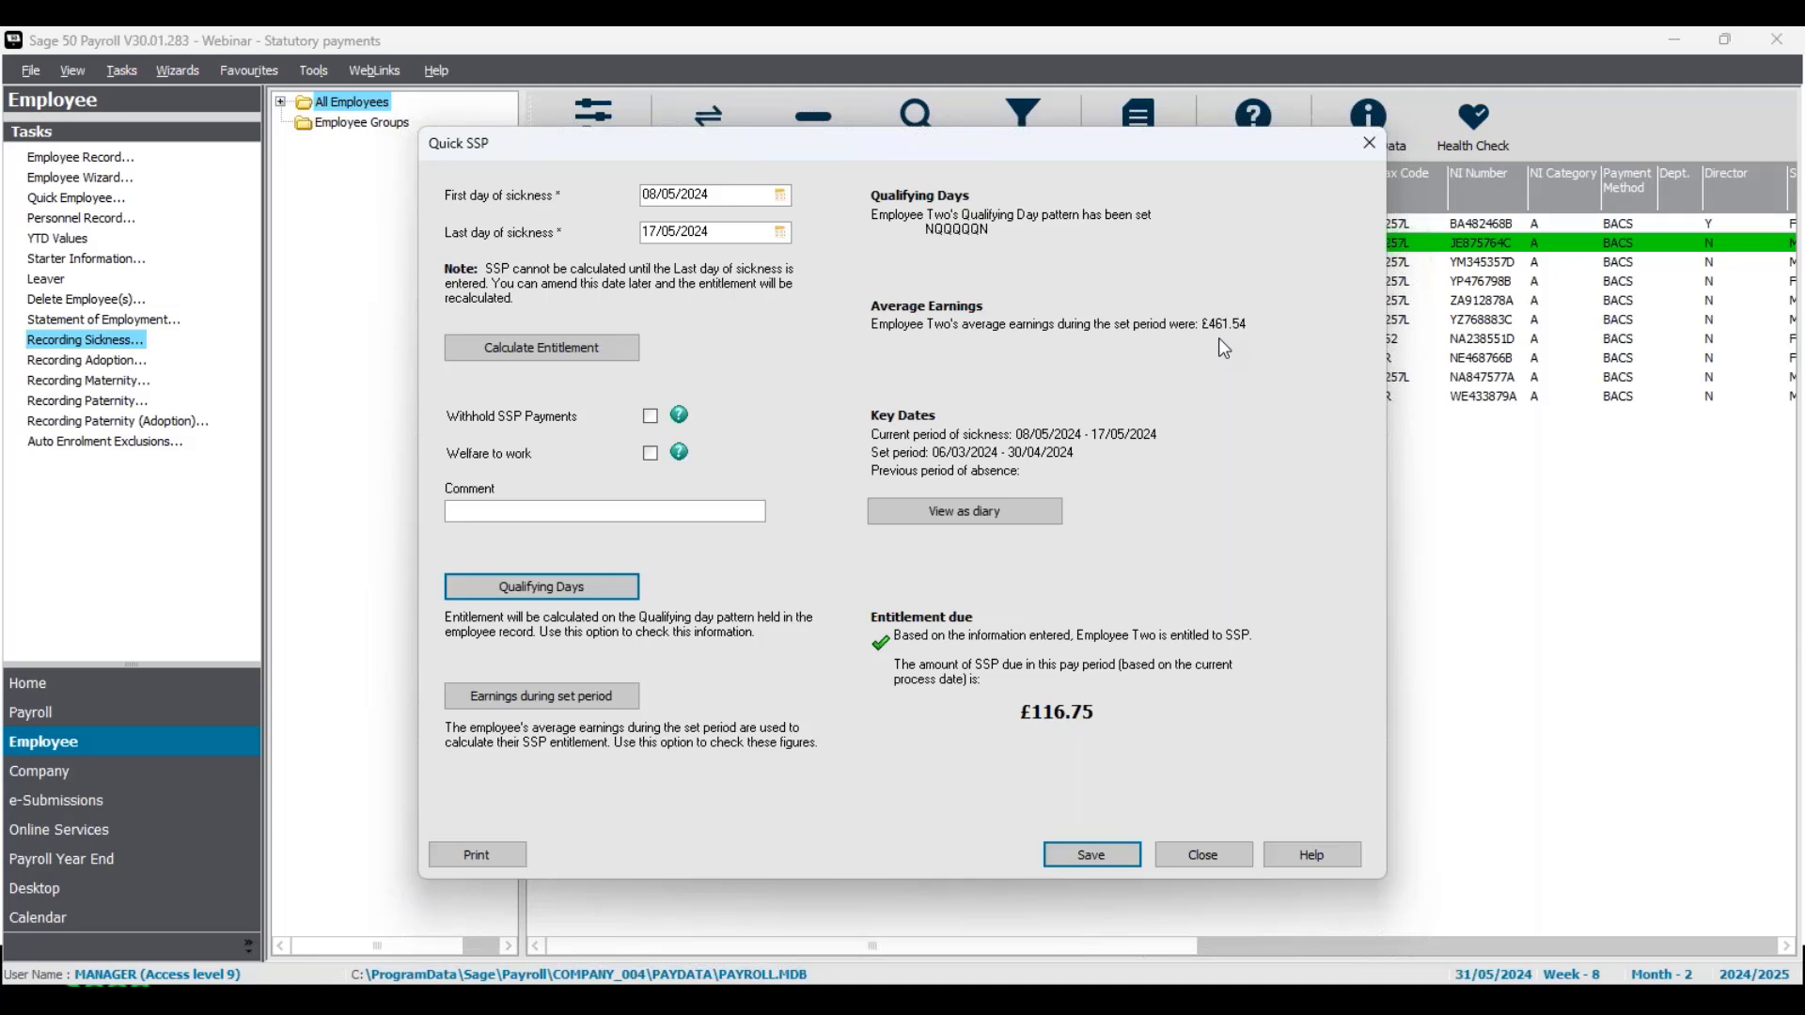
Review the gross payments and average earnings for the set period behind the SSP entitlement.
click(540, 708)
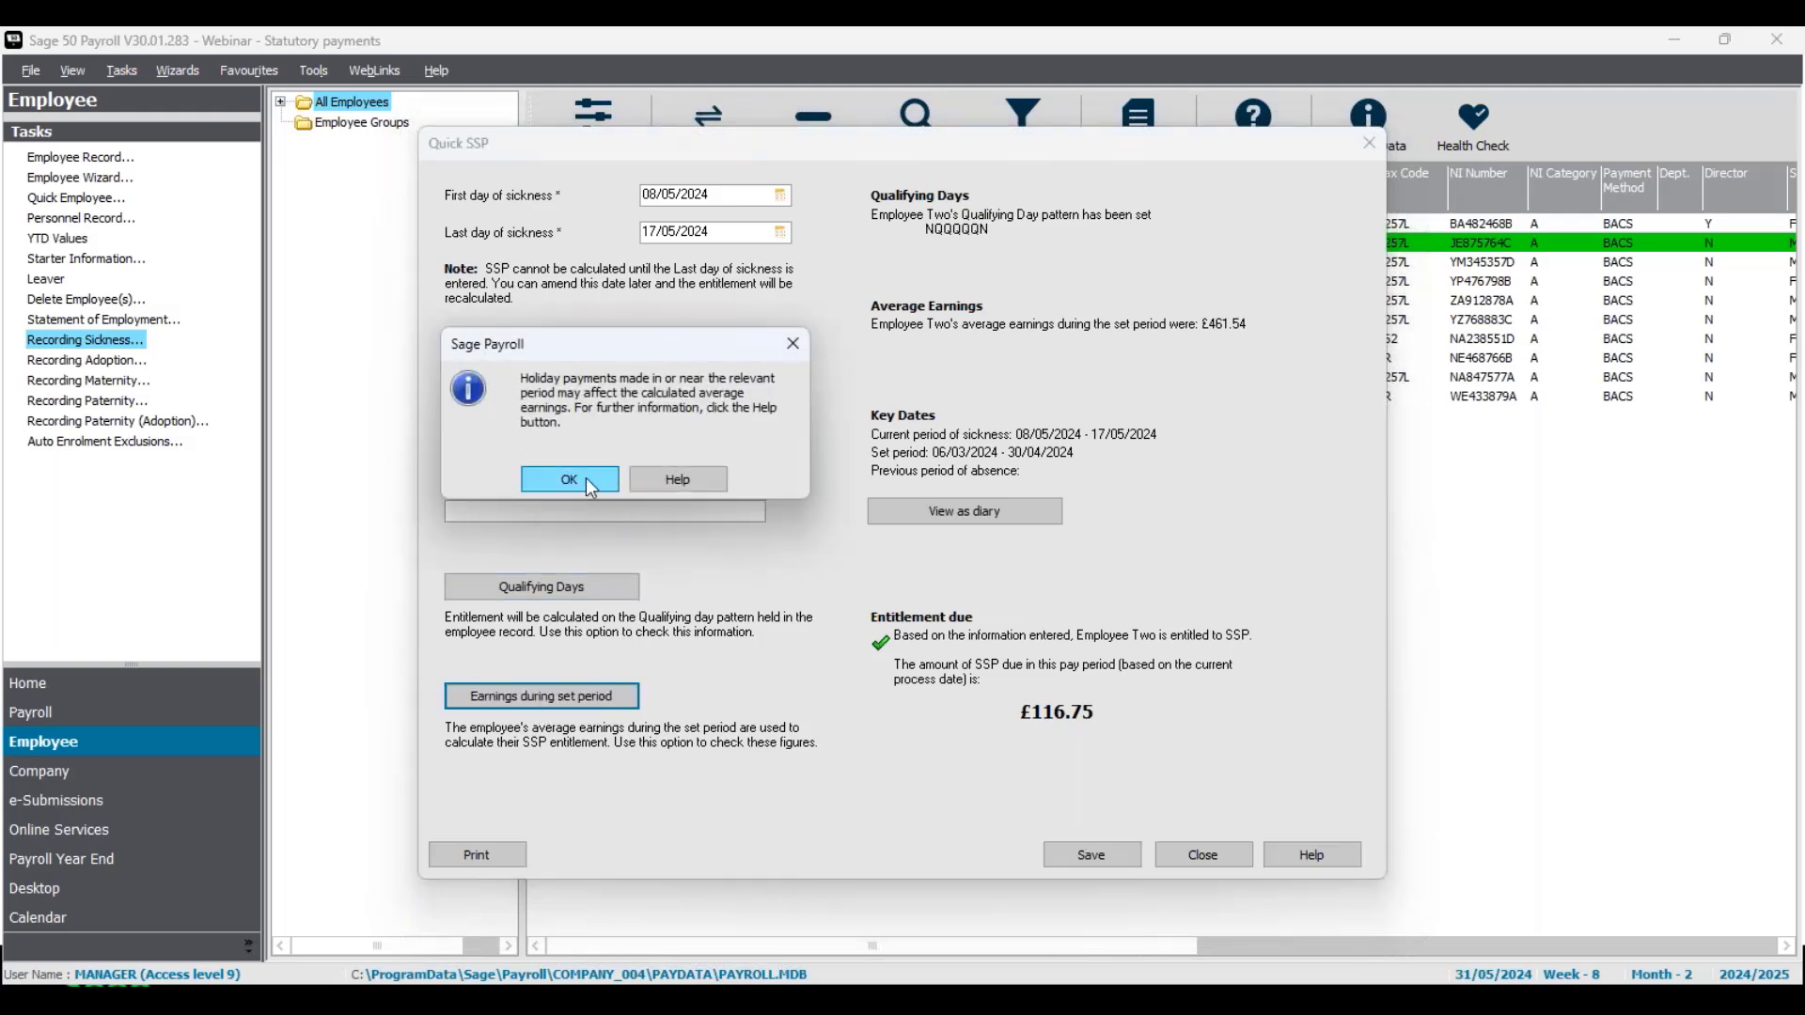
click(585, 479)
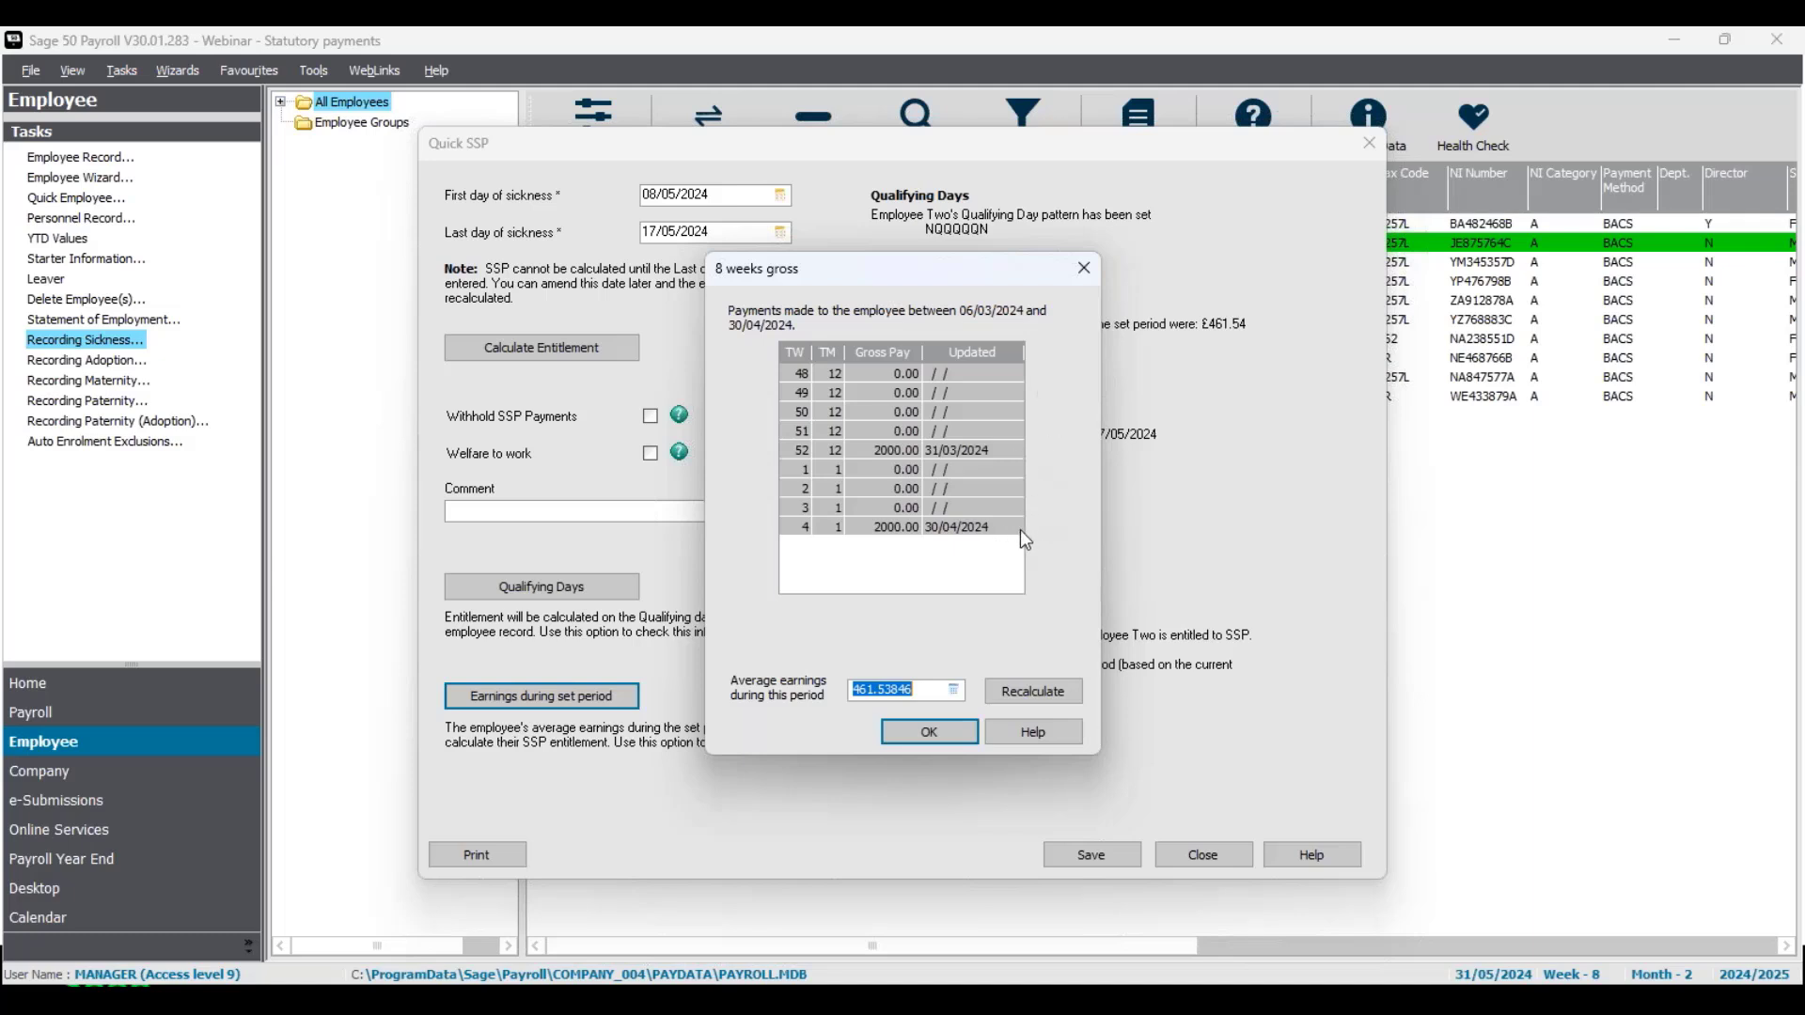
click(928, 694)
click(1084, 268)
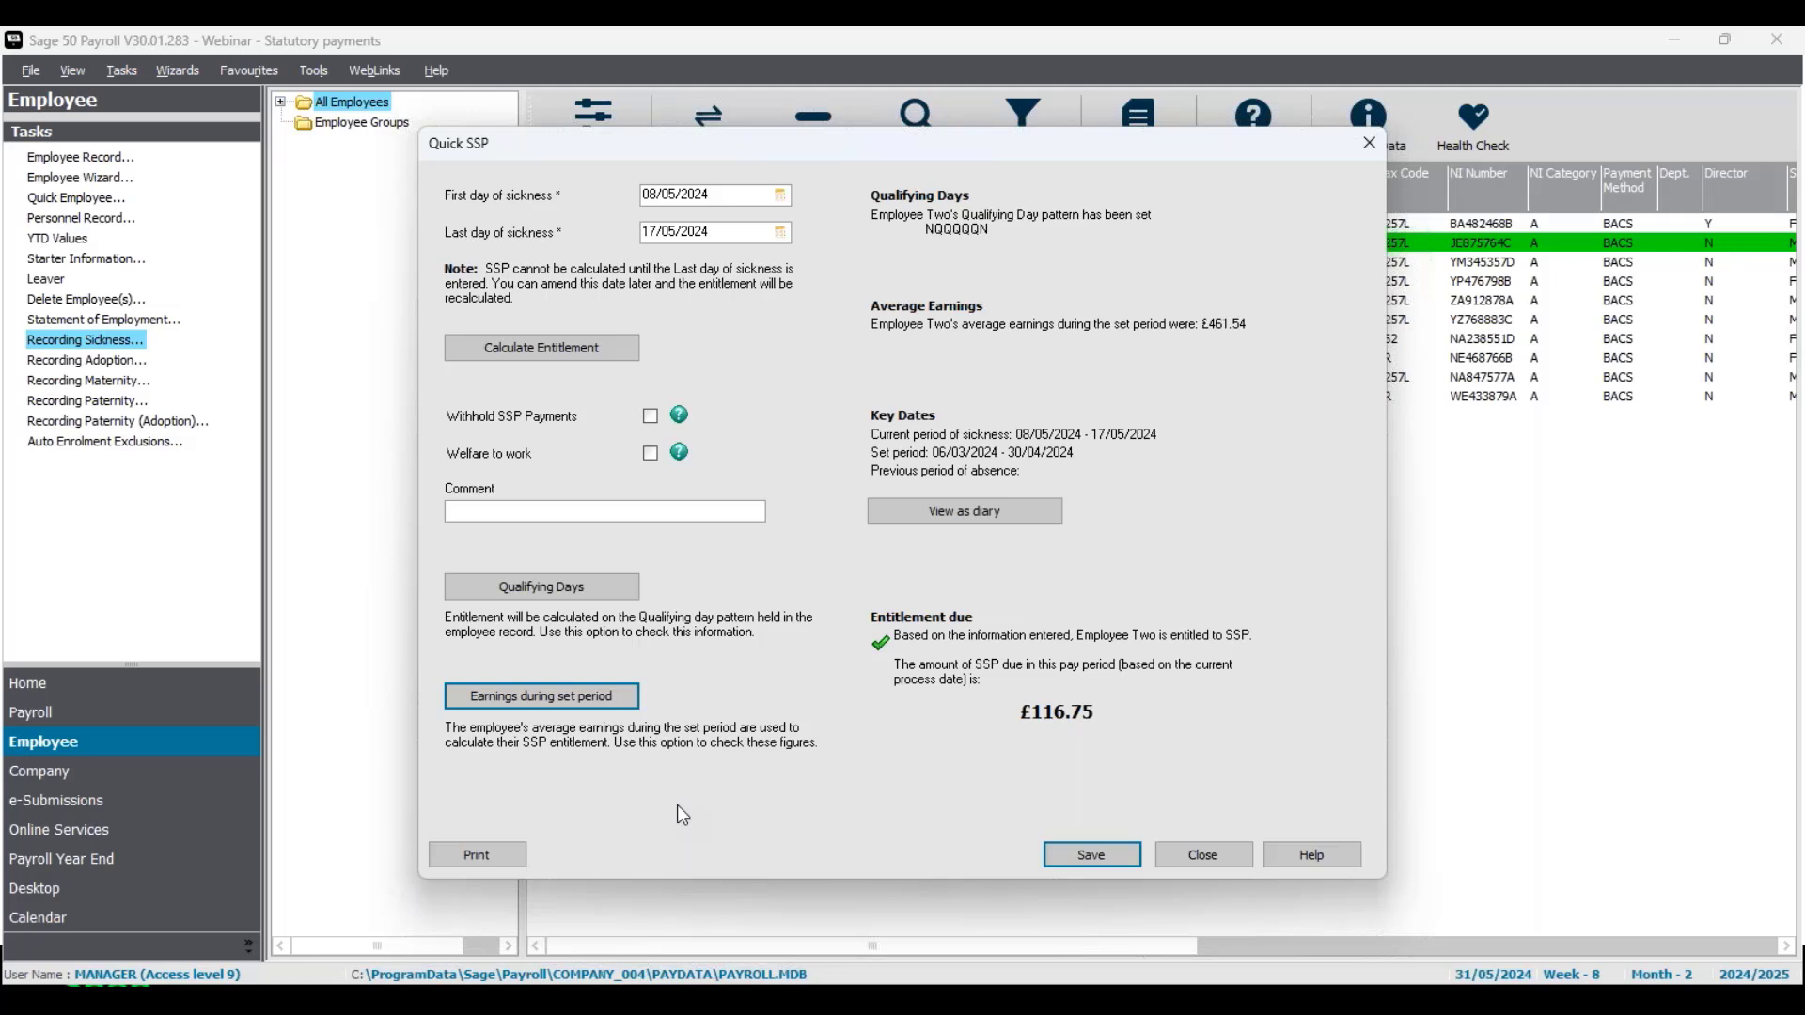
Print the employee's SSP details, view the SSP Report PDF in the Chrome browser and close it.
click(498, 858)
key(alt+Tab)
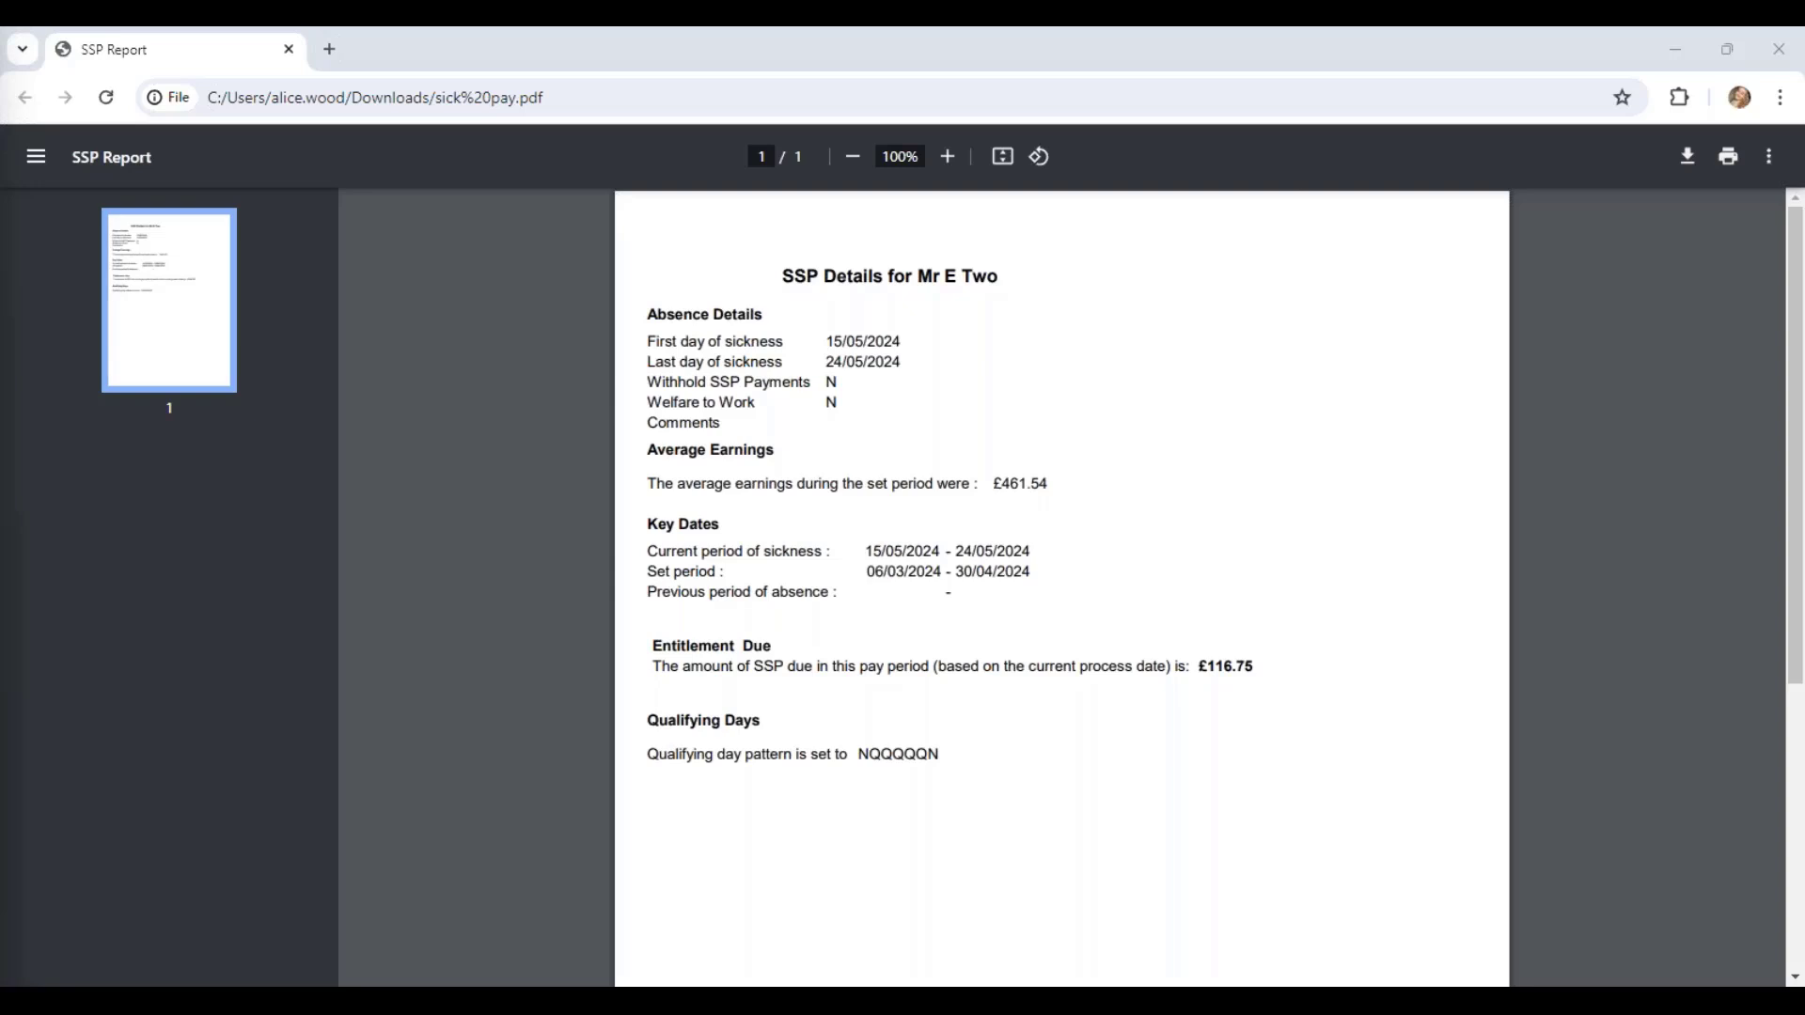
click(289, 49)
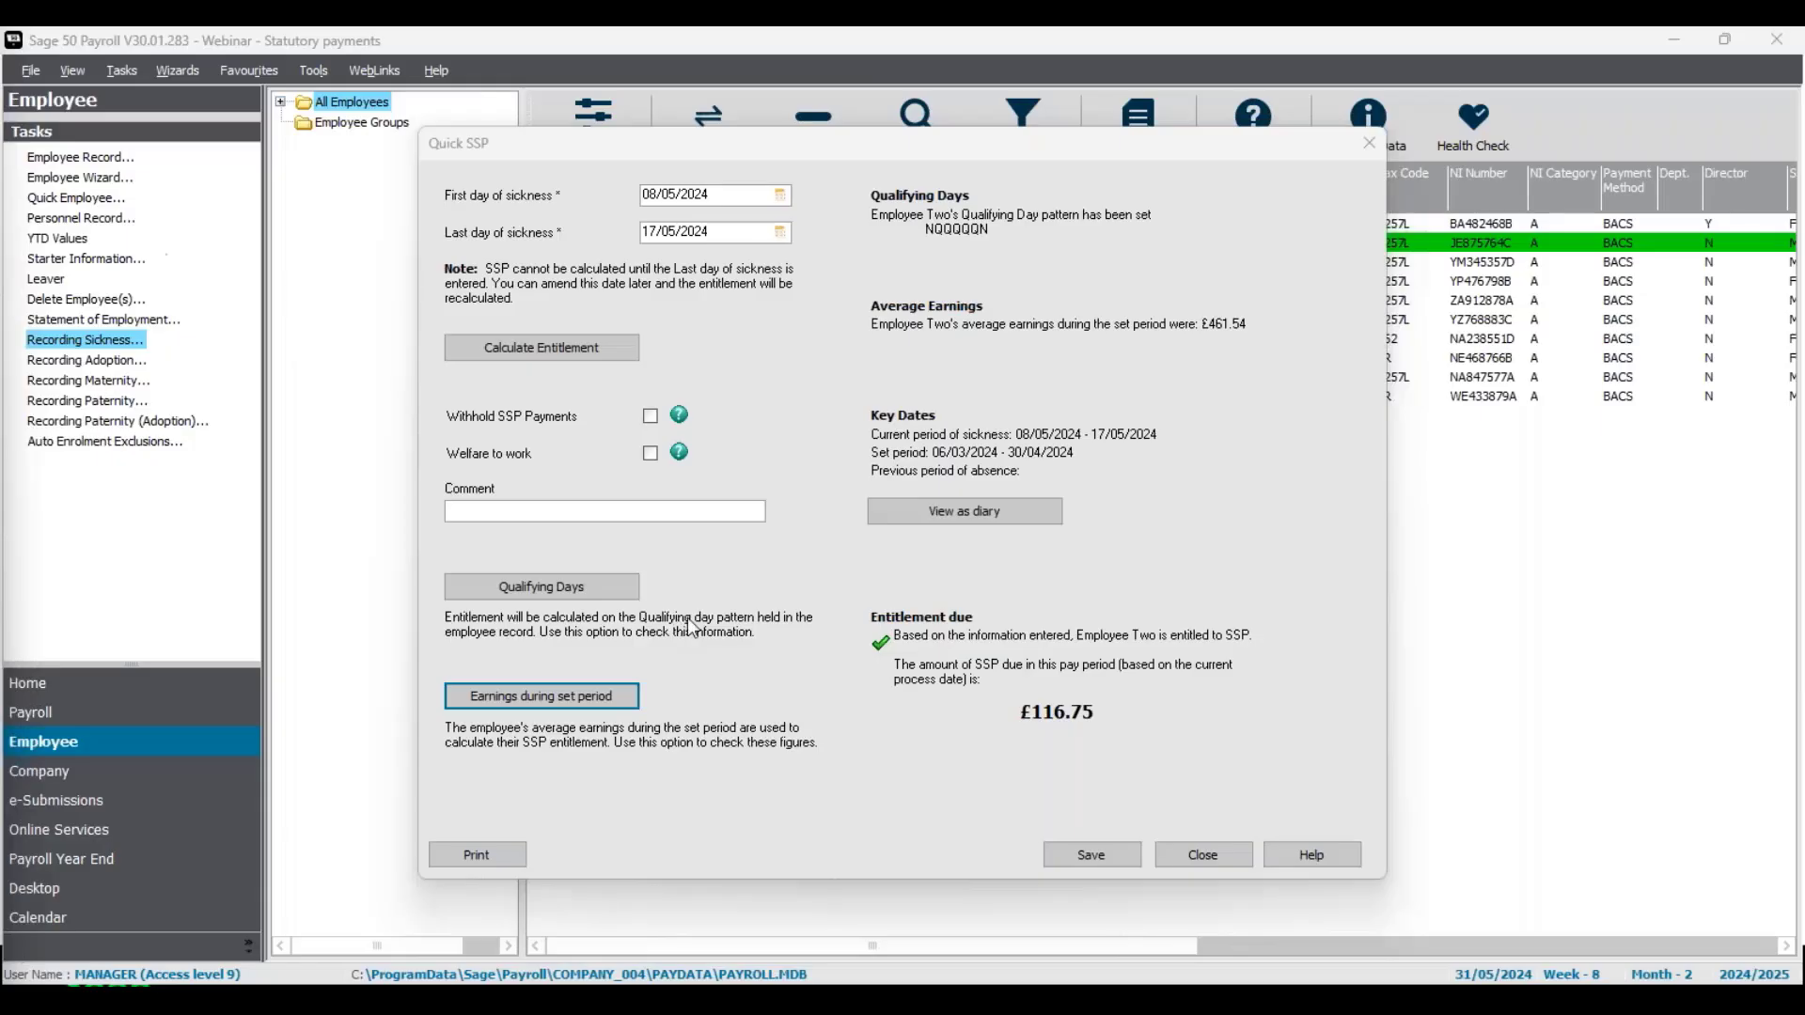
Close Quick SSP keeping the changes, and open payment entry for employees 1 and 2 without checking for legislation updates.
click(1200, 857)
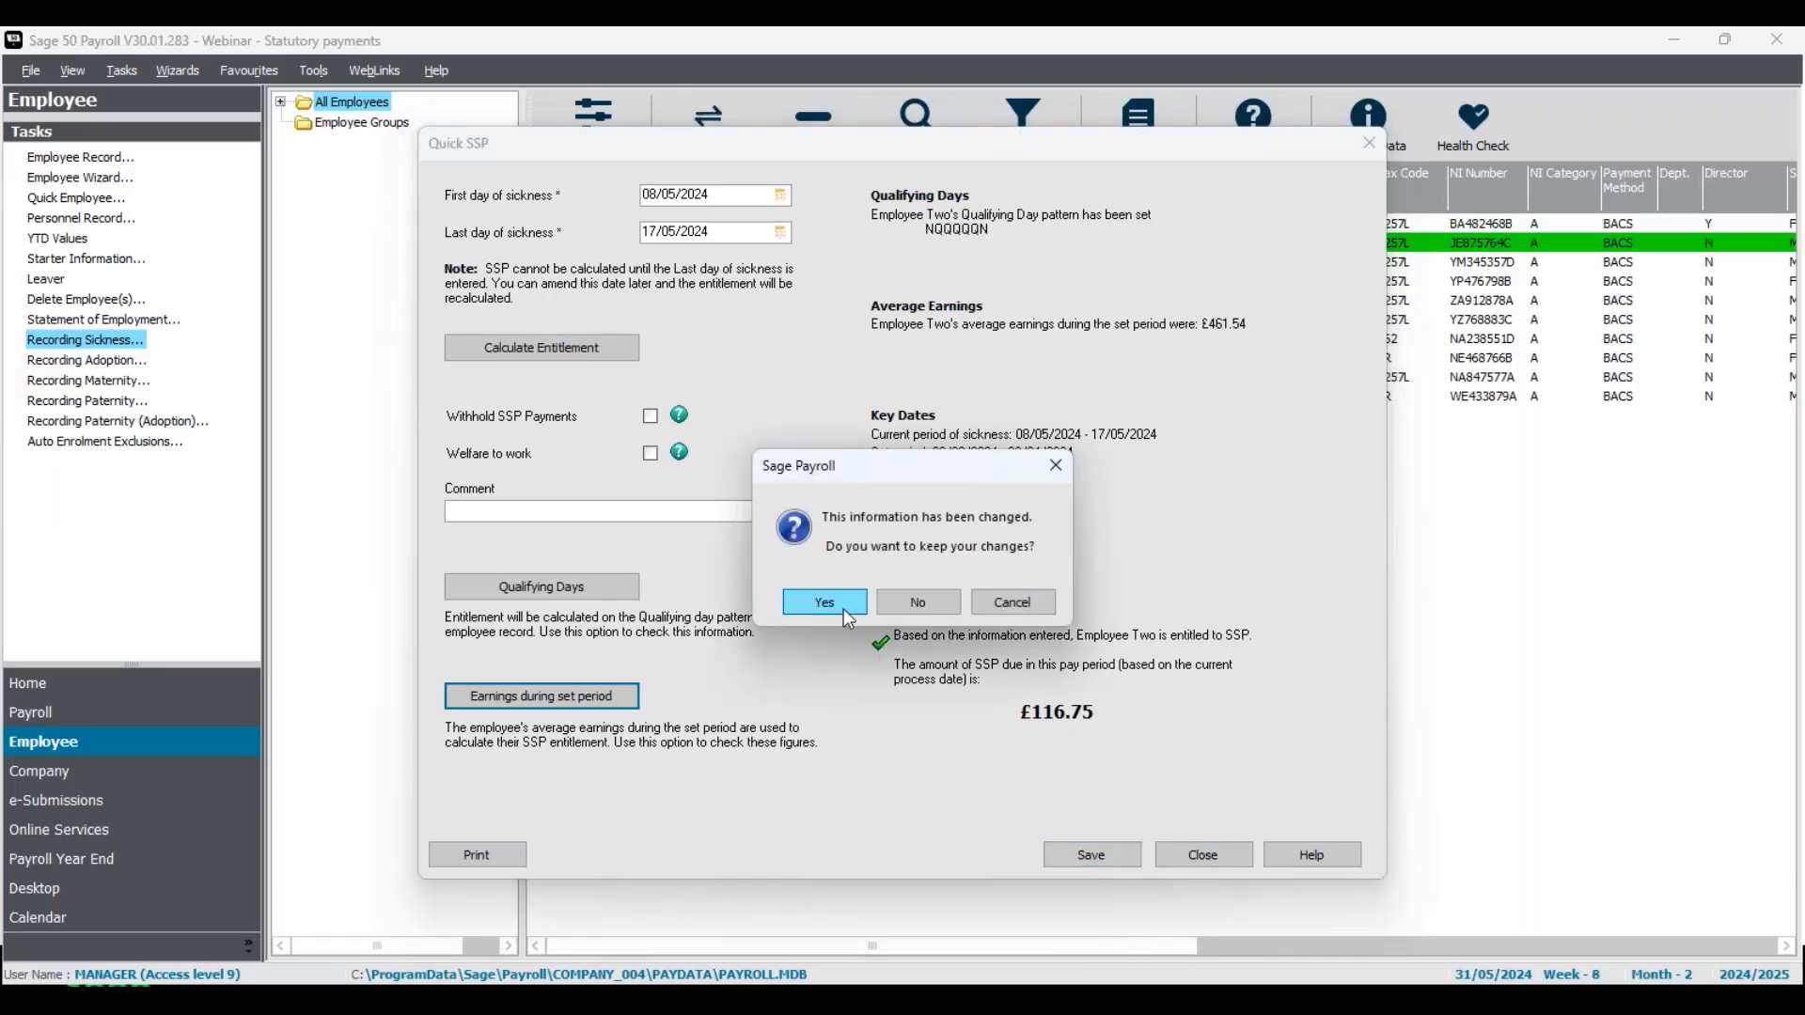
click(844, 609)
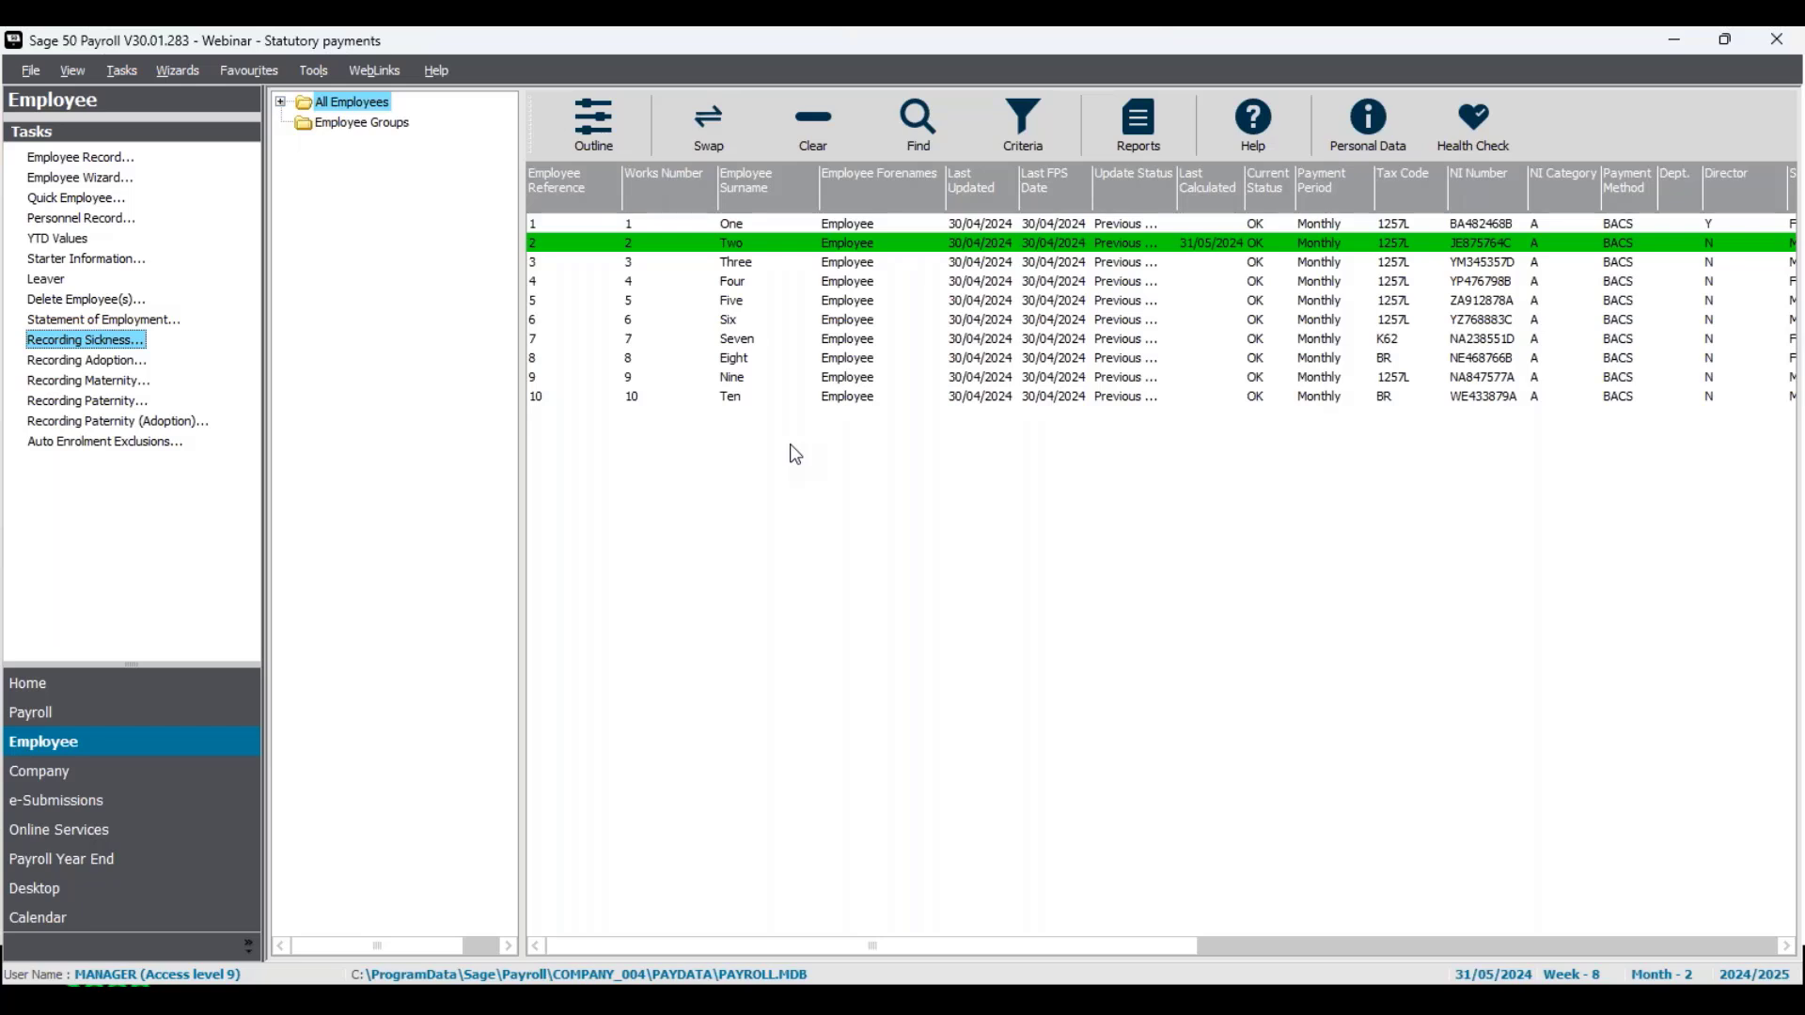
ctrl+click(853, 224)
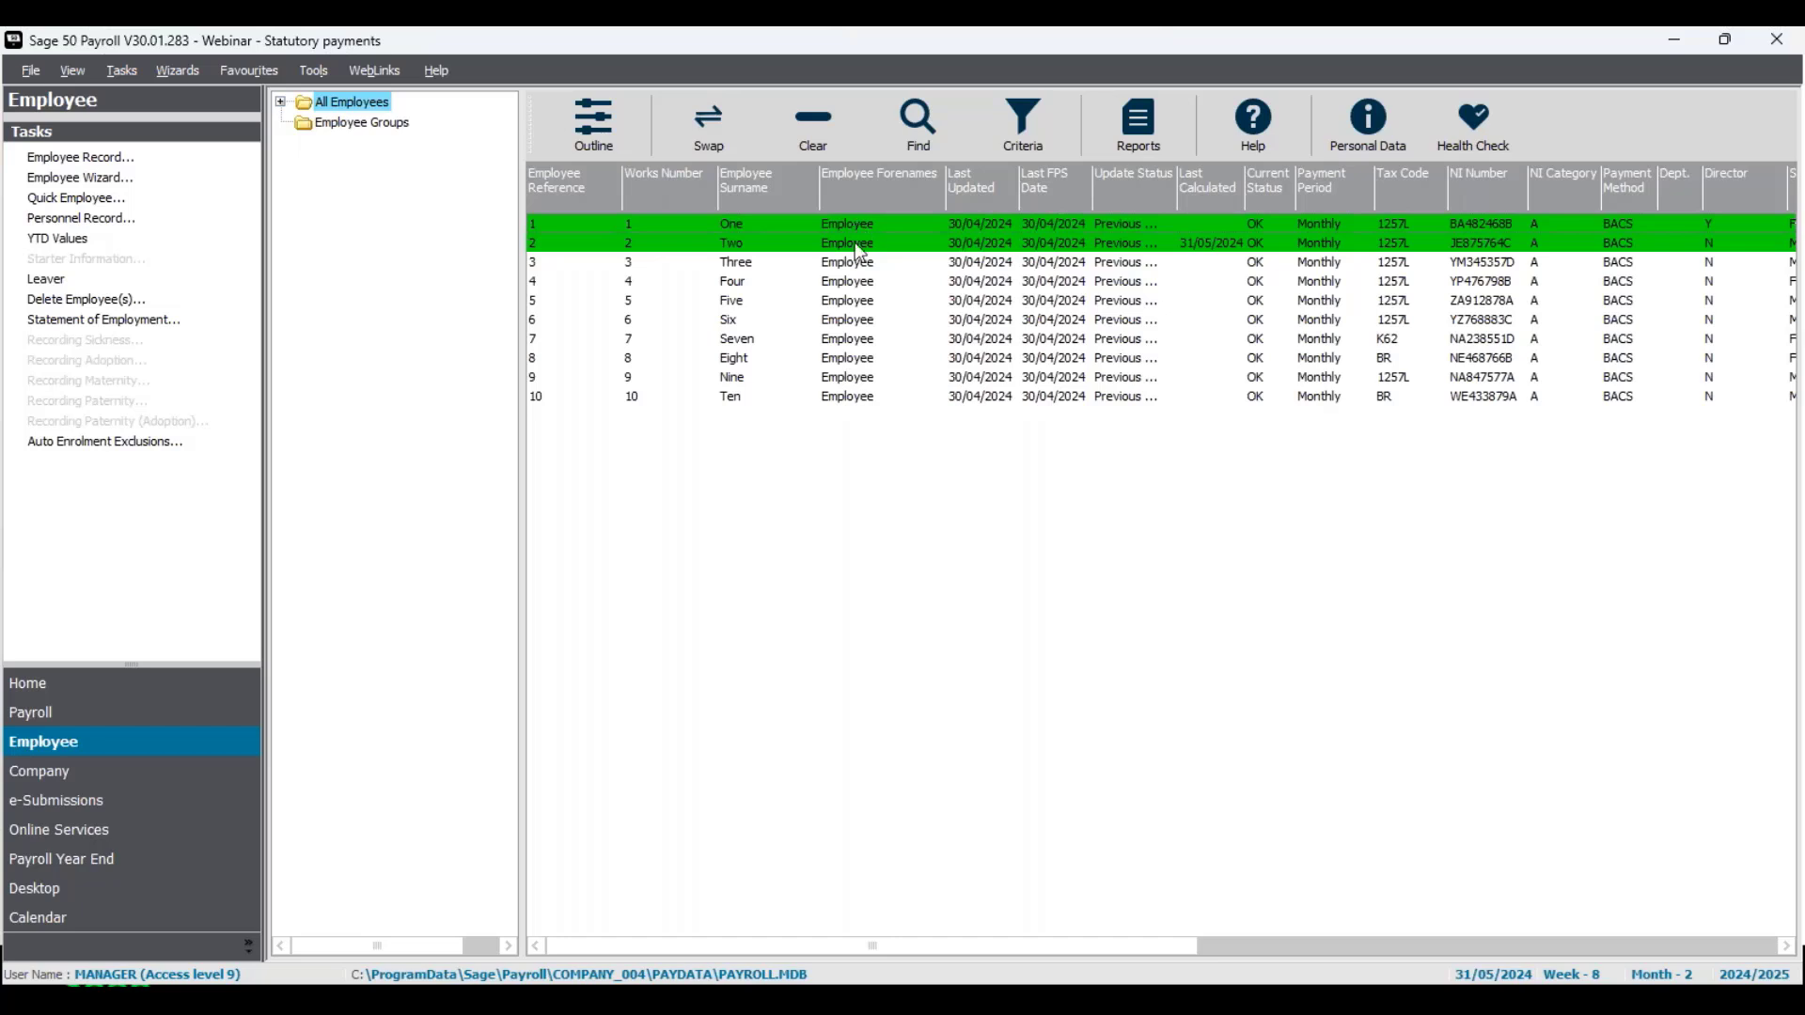
right_click(885, 224)
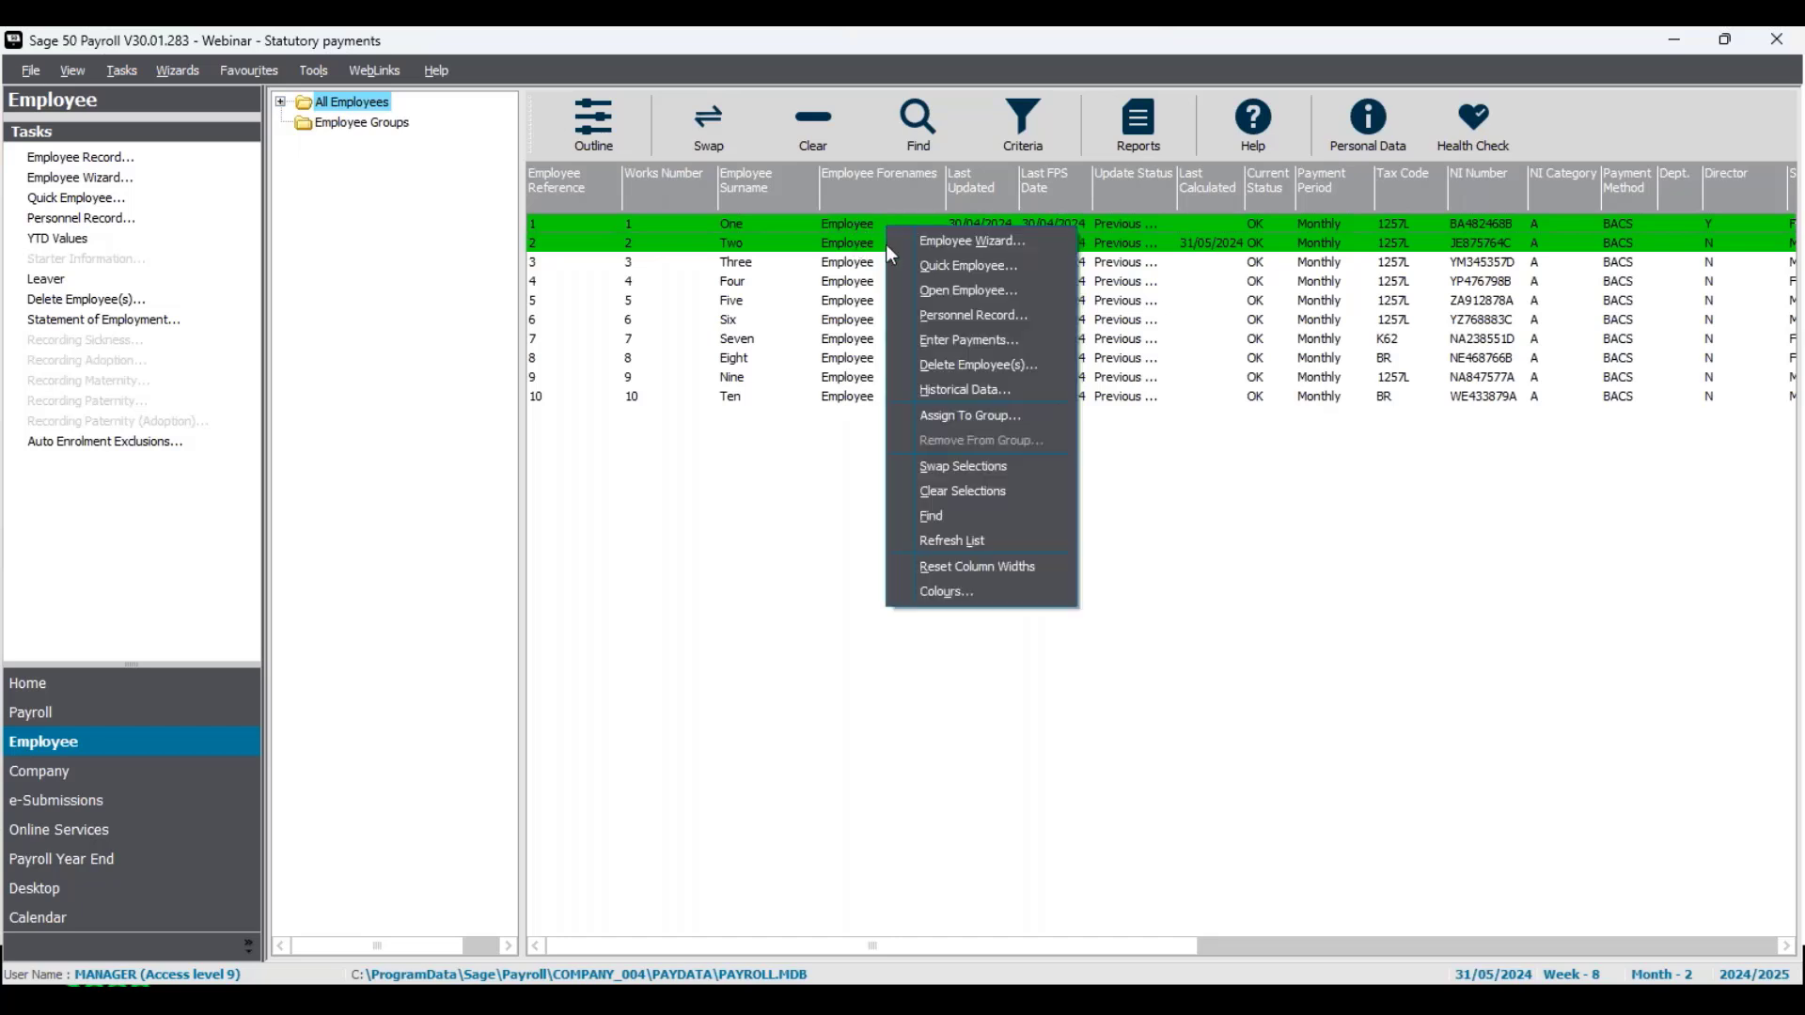
click(904, 344)
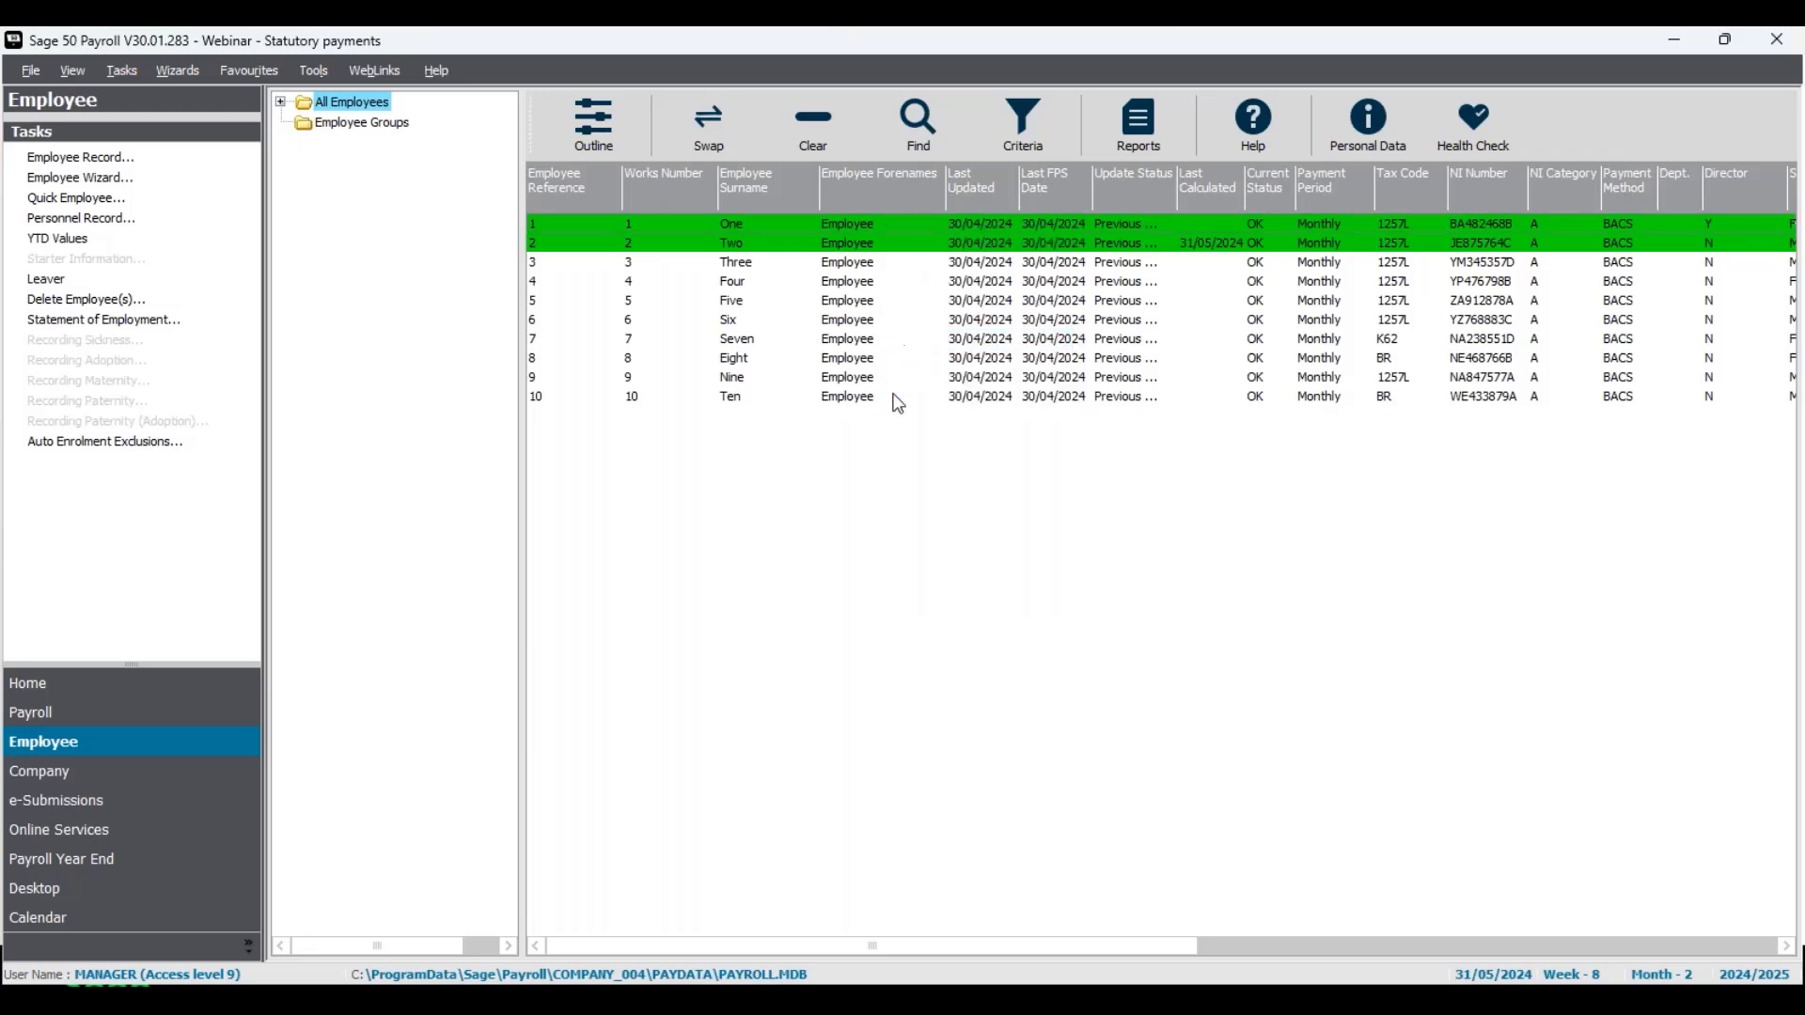
click(1058, 616)
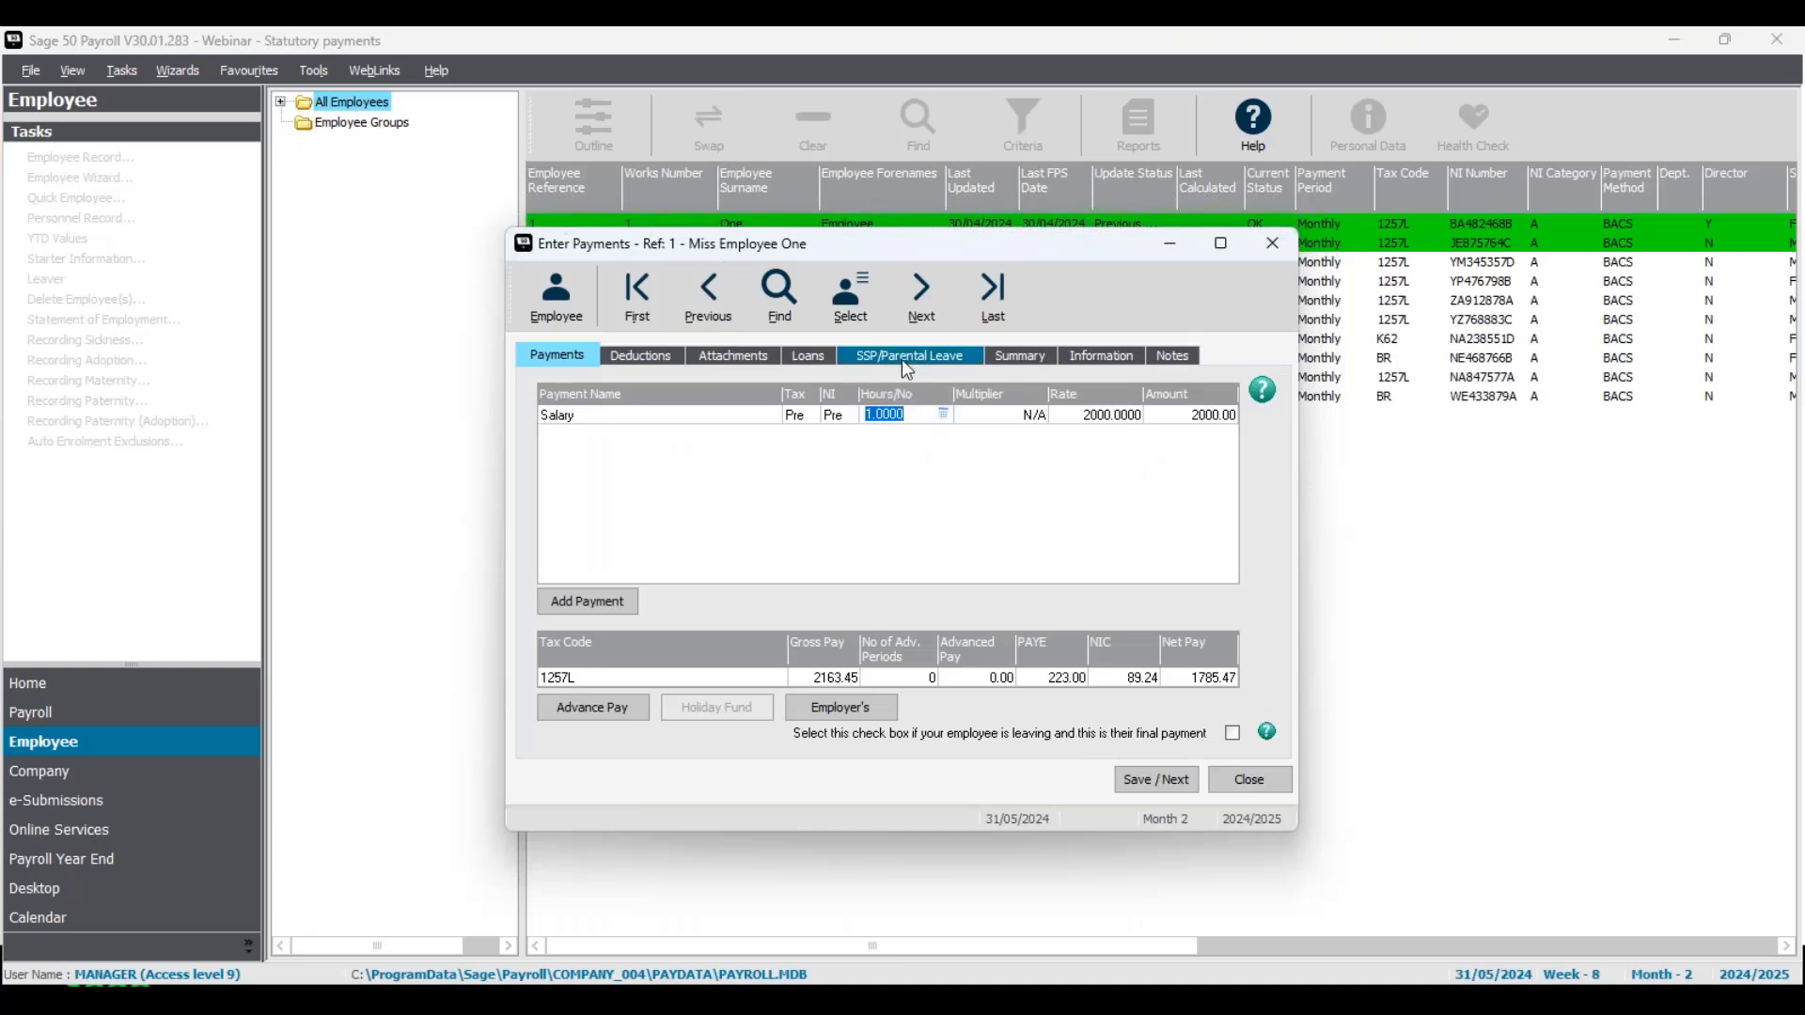
Check the May SSP entries in employee 1's absence diary, and save the payments to move on to employee 2.
click(903, 363)
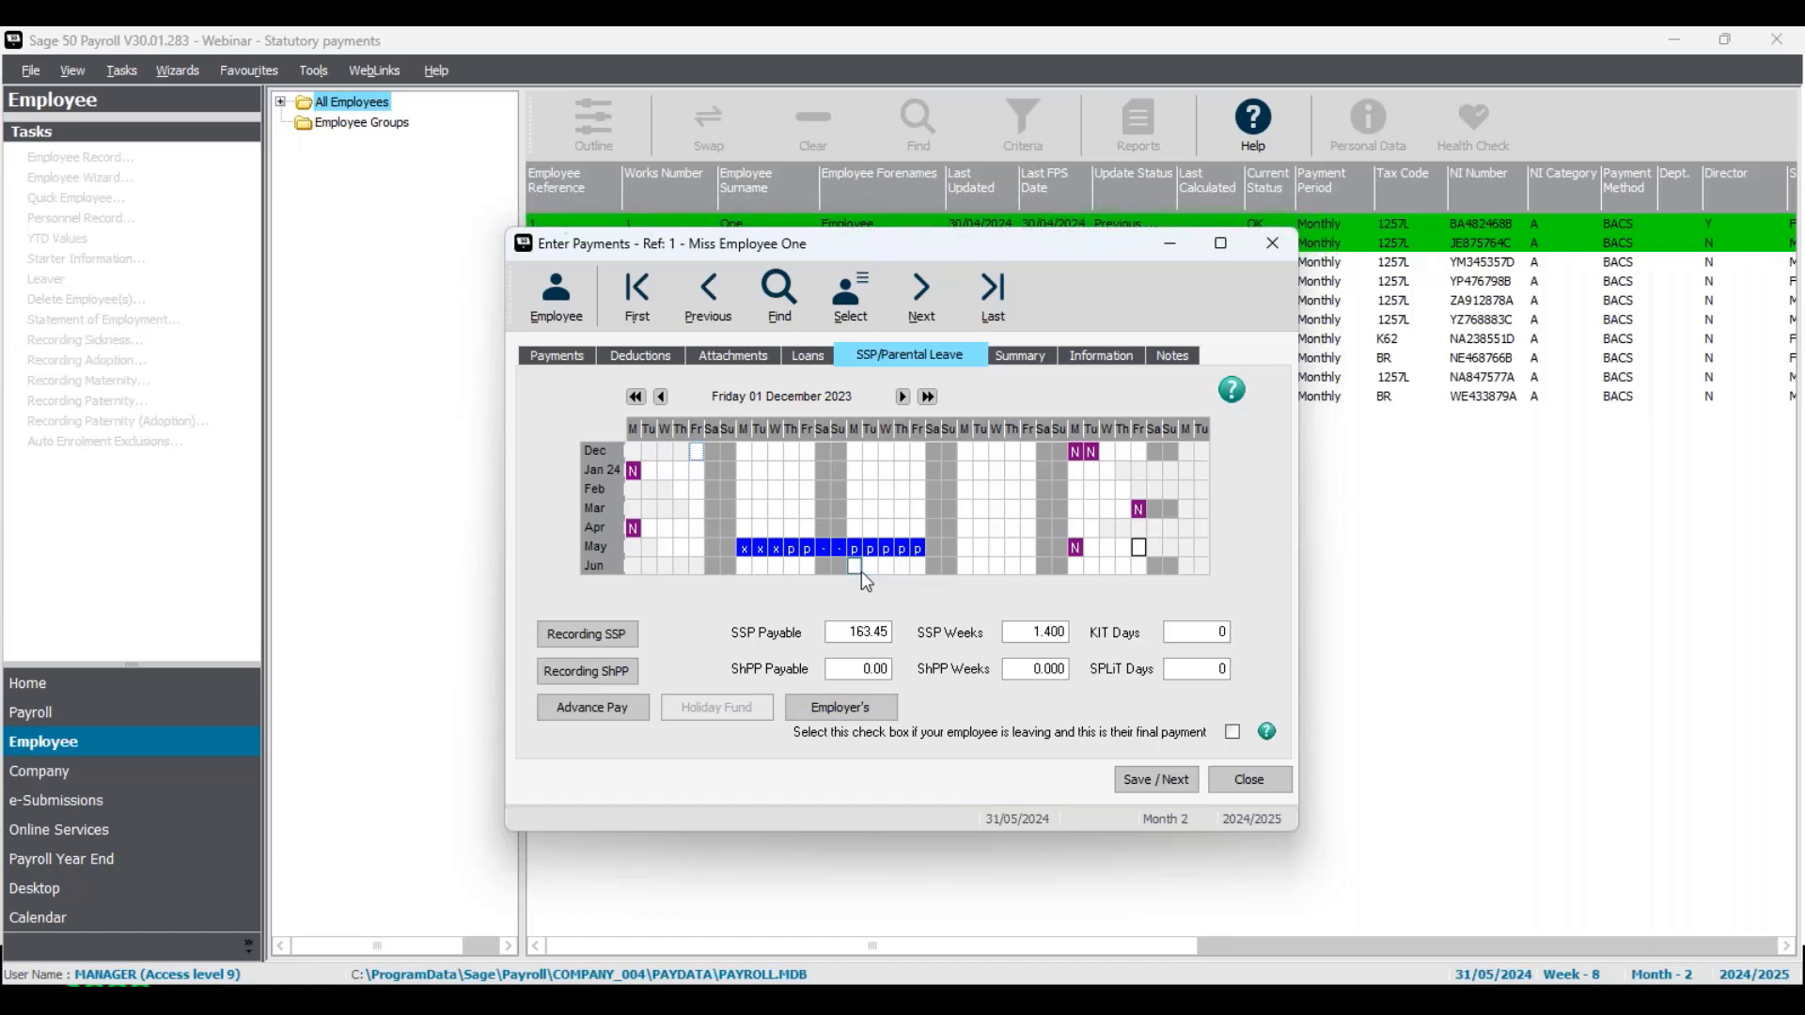
click(794, 566)
click(1149, 788)
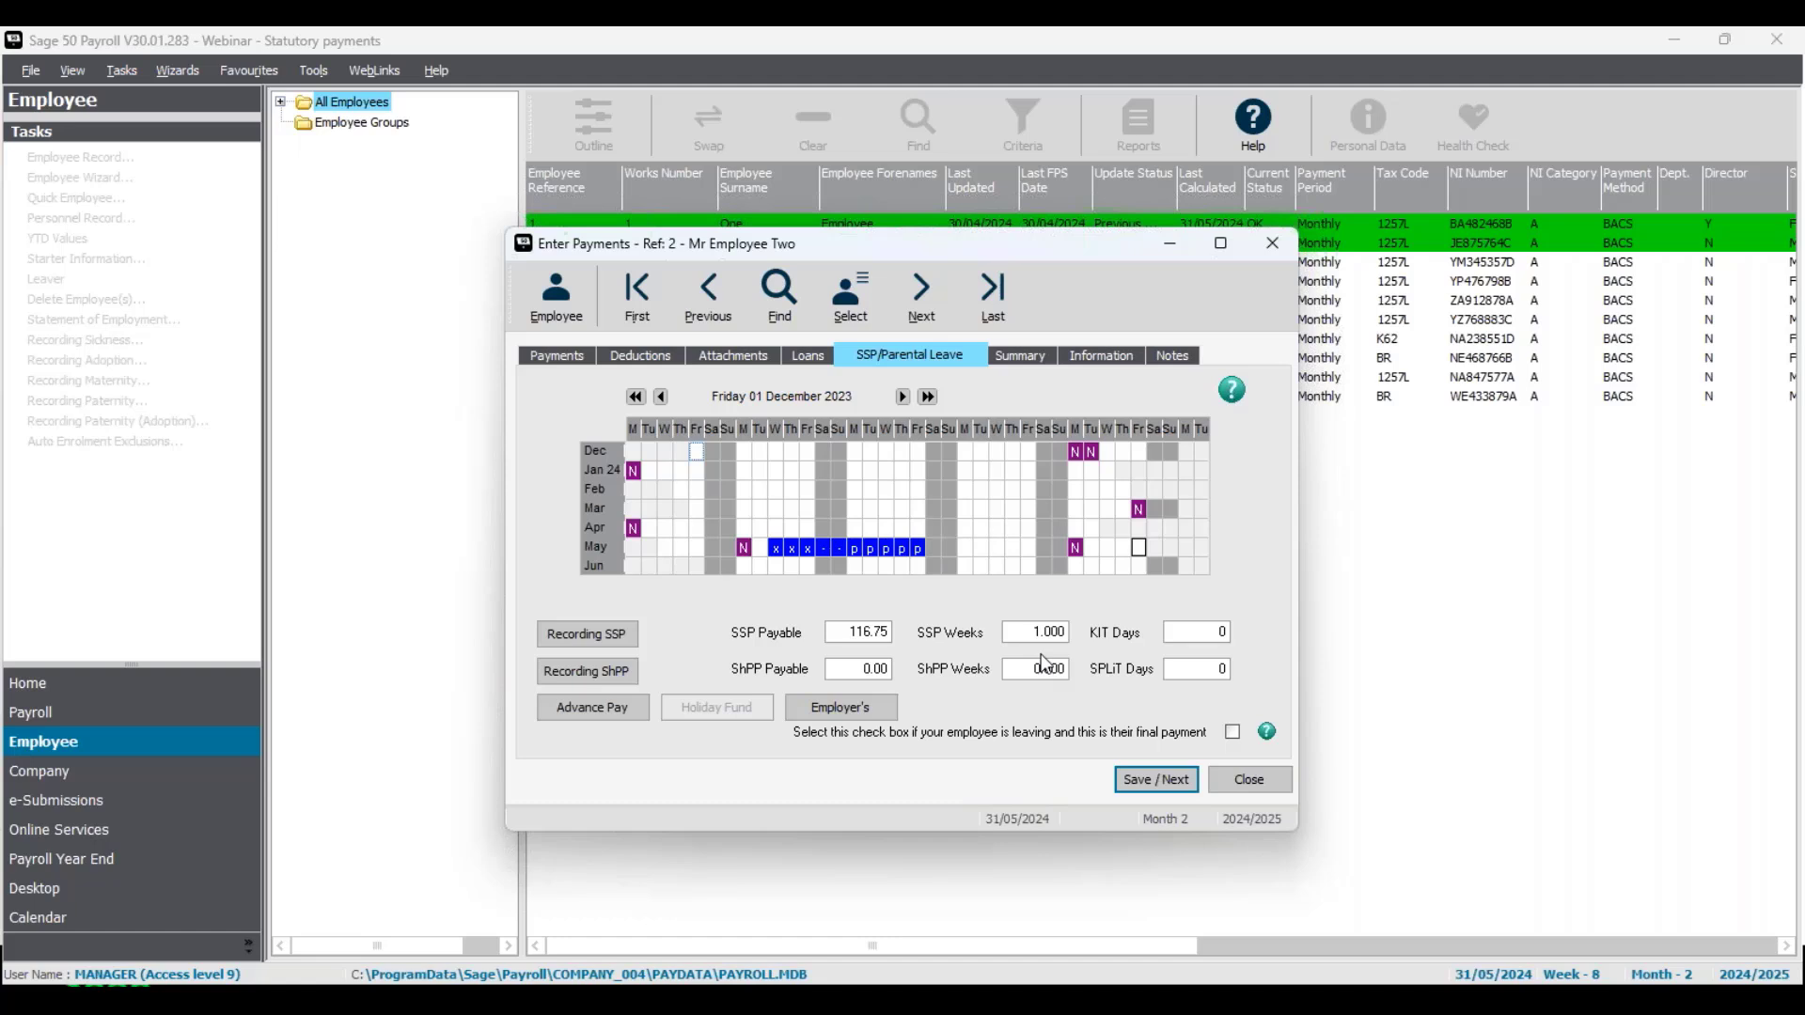
Record SSP absence due to sickness from 28/05/2024 to 31/05/2024 in employee 2's diary, without a comment.
drag(980, 548, 1028, 555)
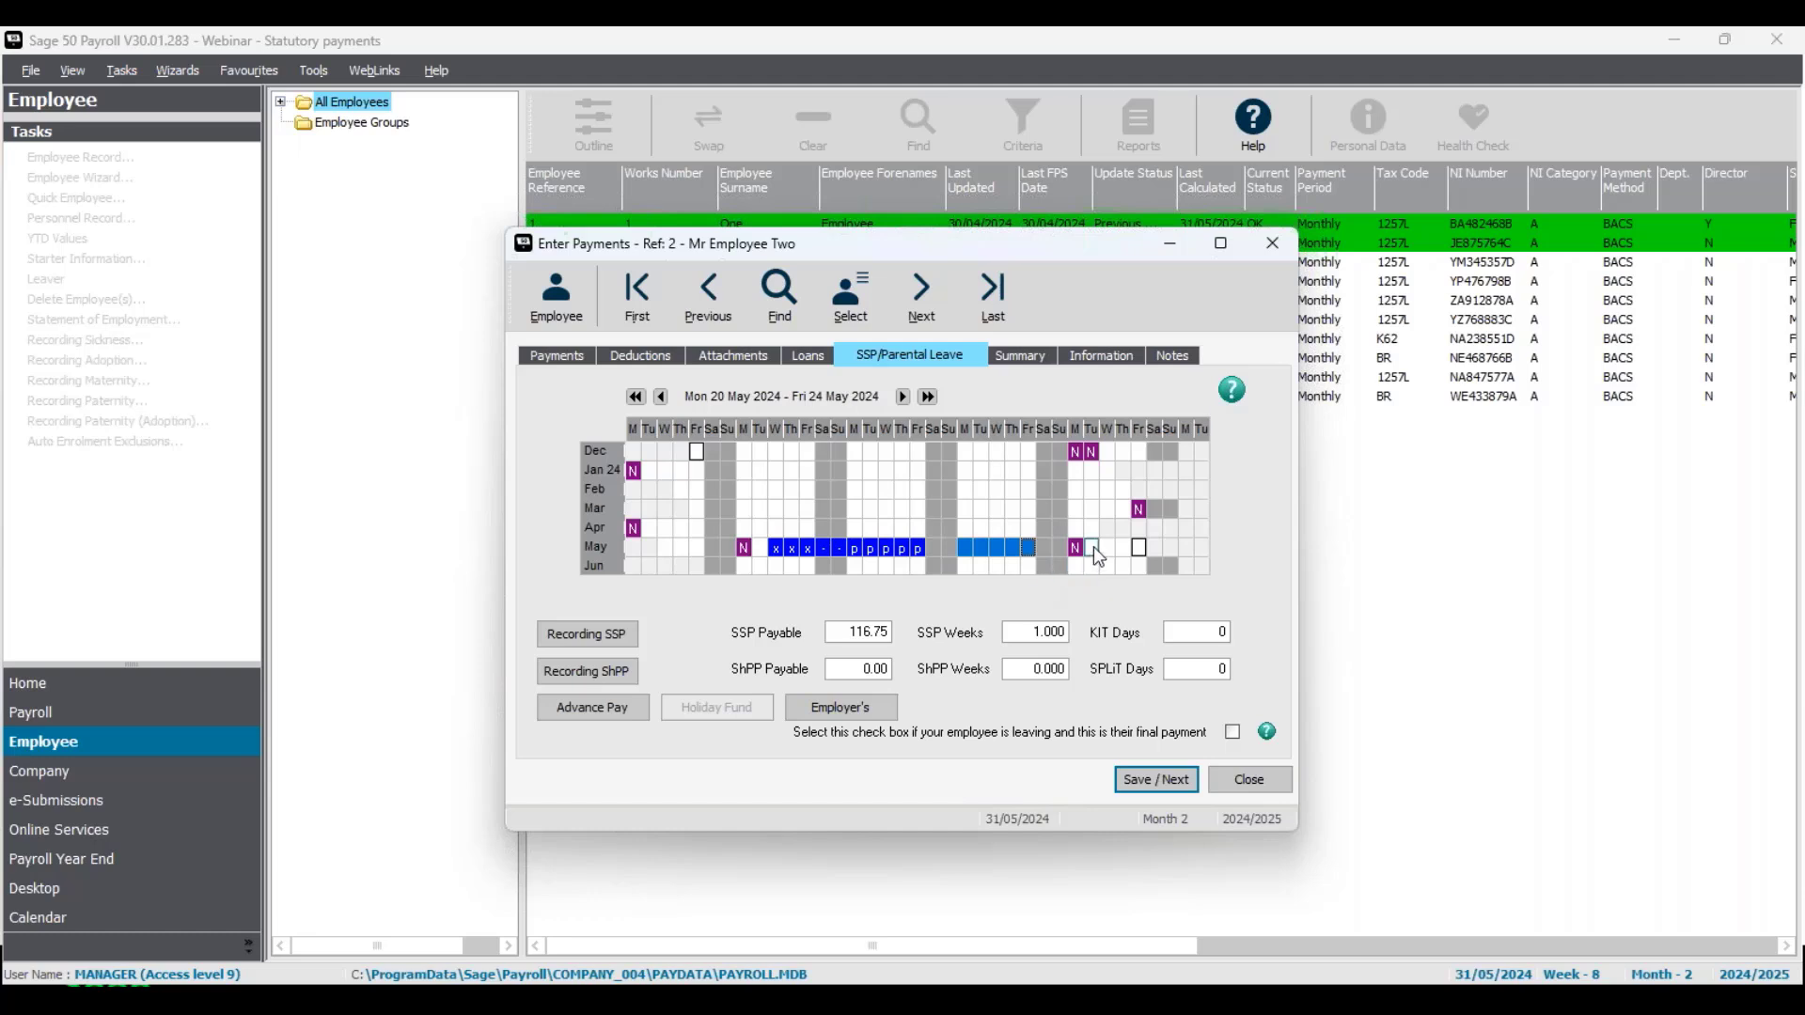
drag(1096, 553, 1140, 554)
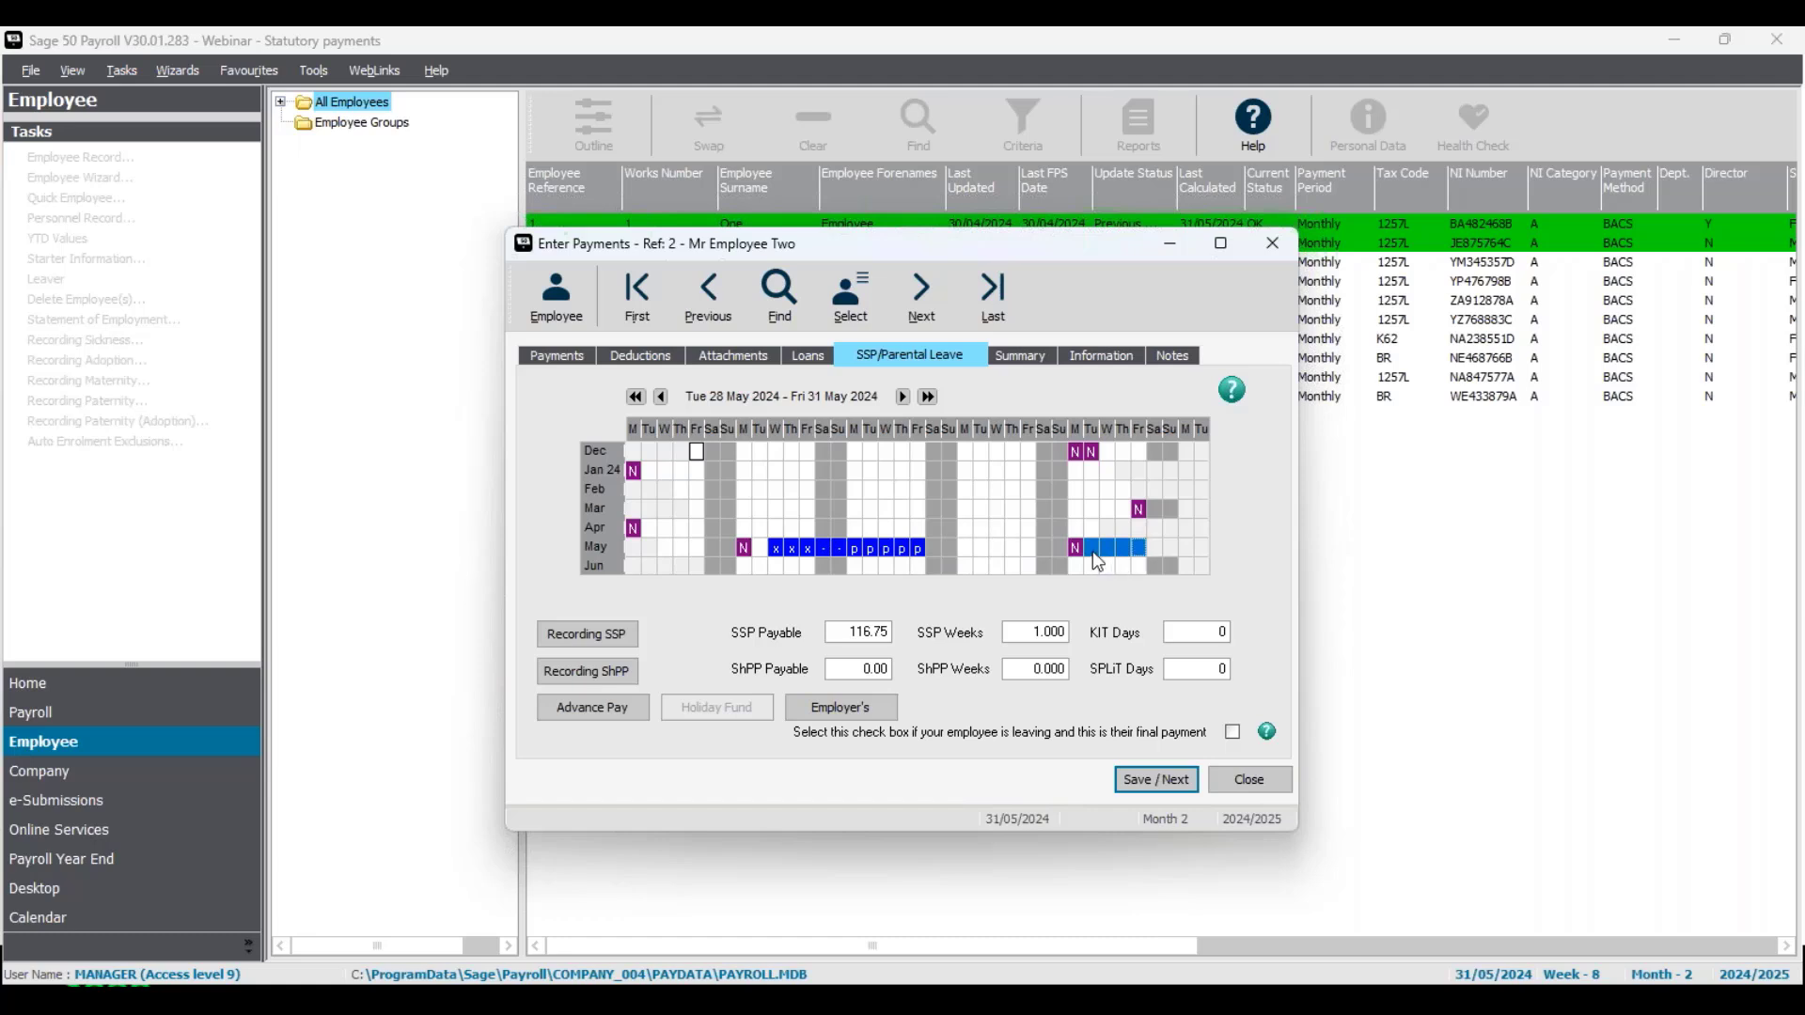
click(1093, 551)
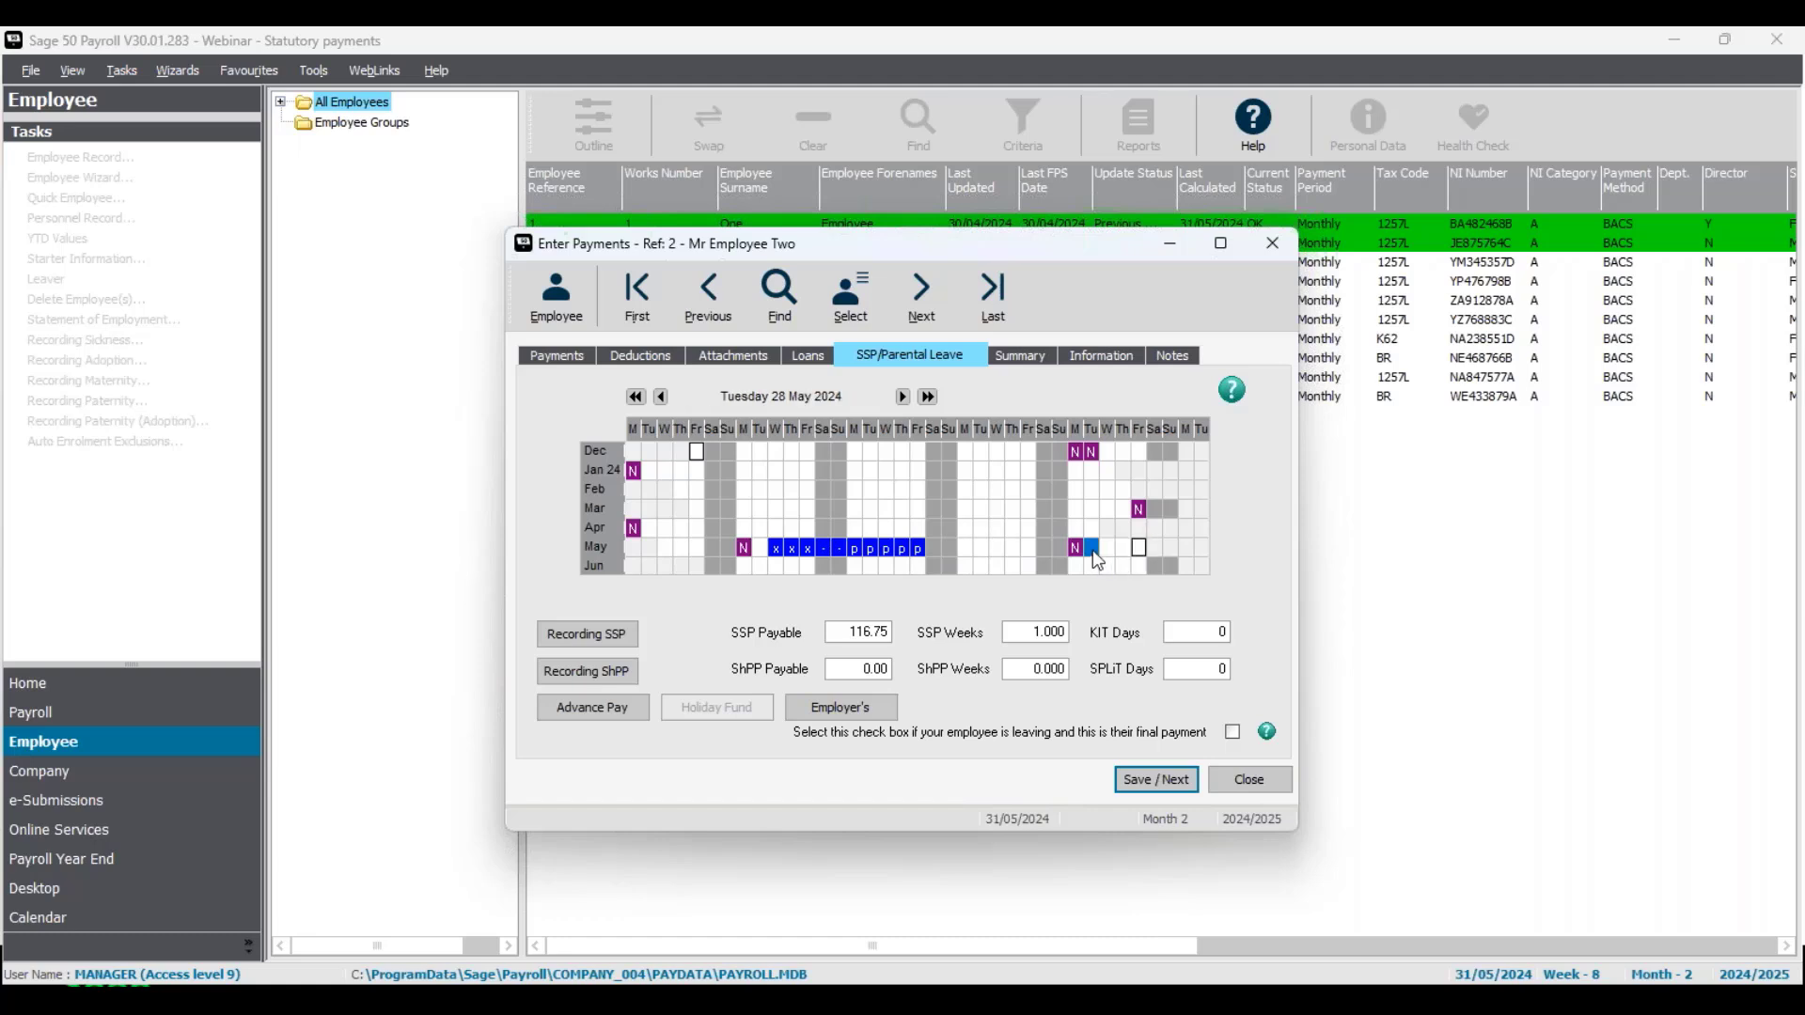
drag(1092, 550, 1142, 551)
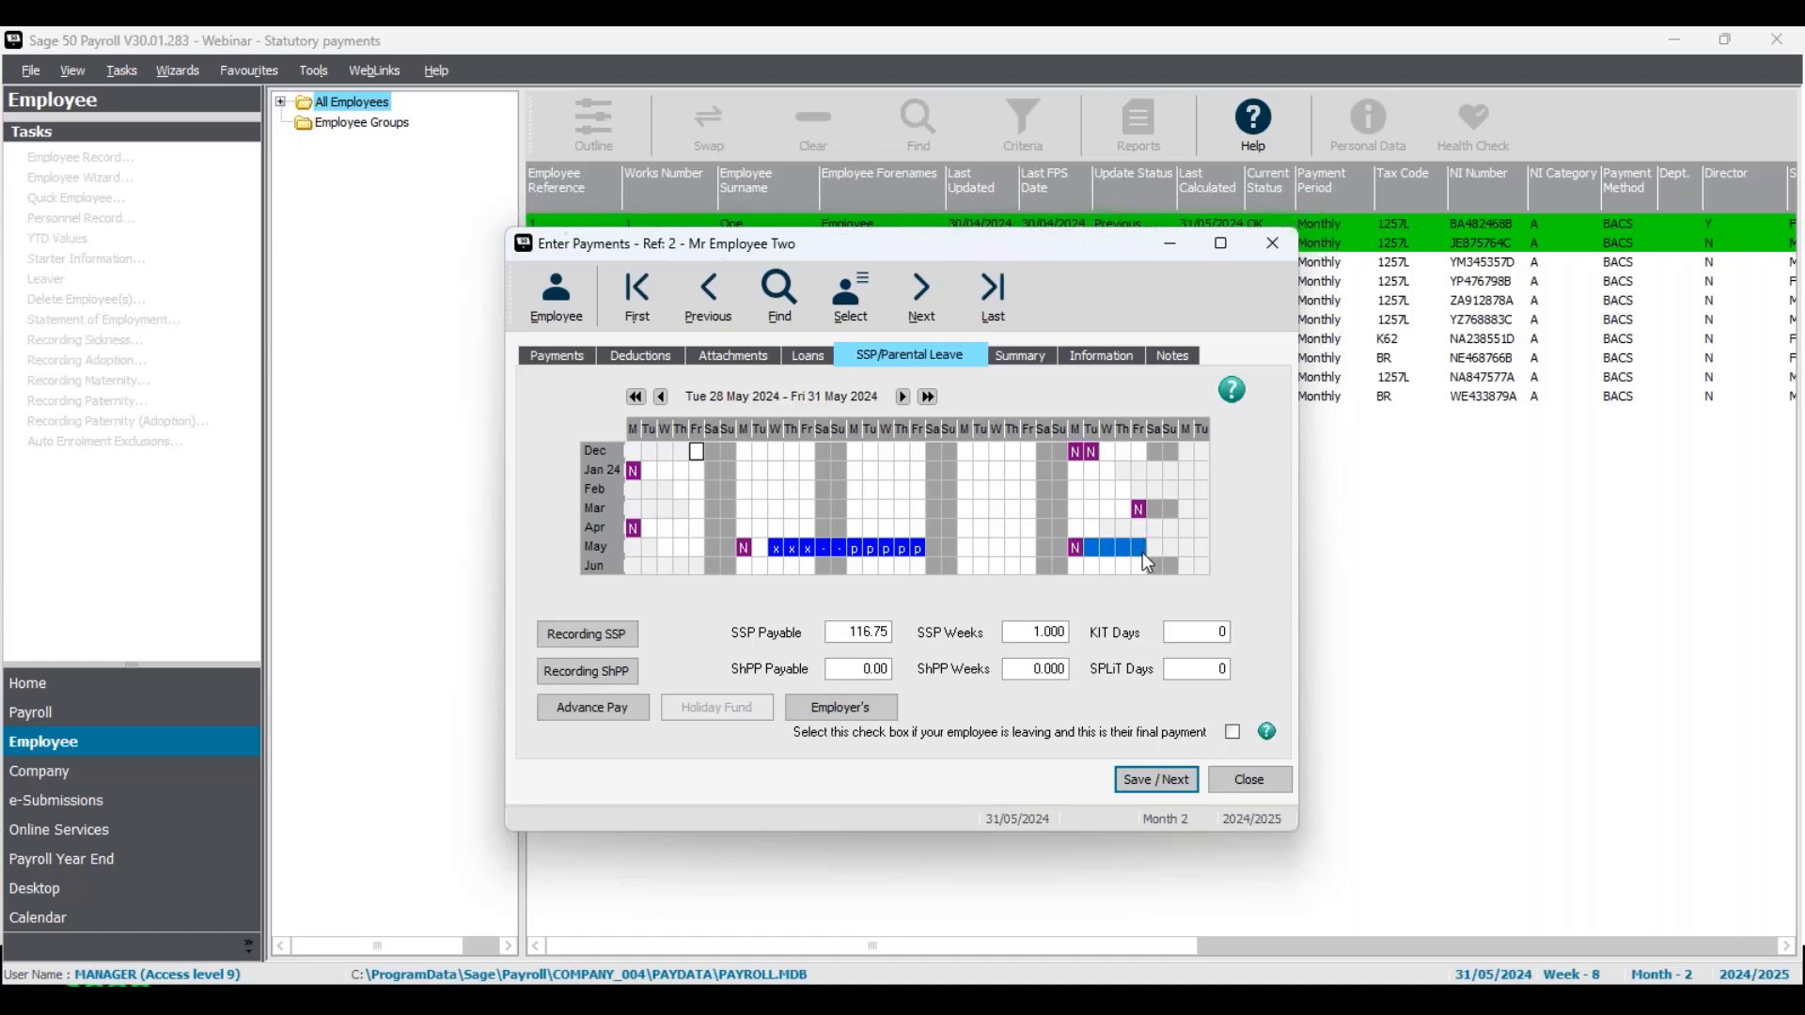
right_click(1138, 550)
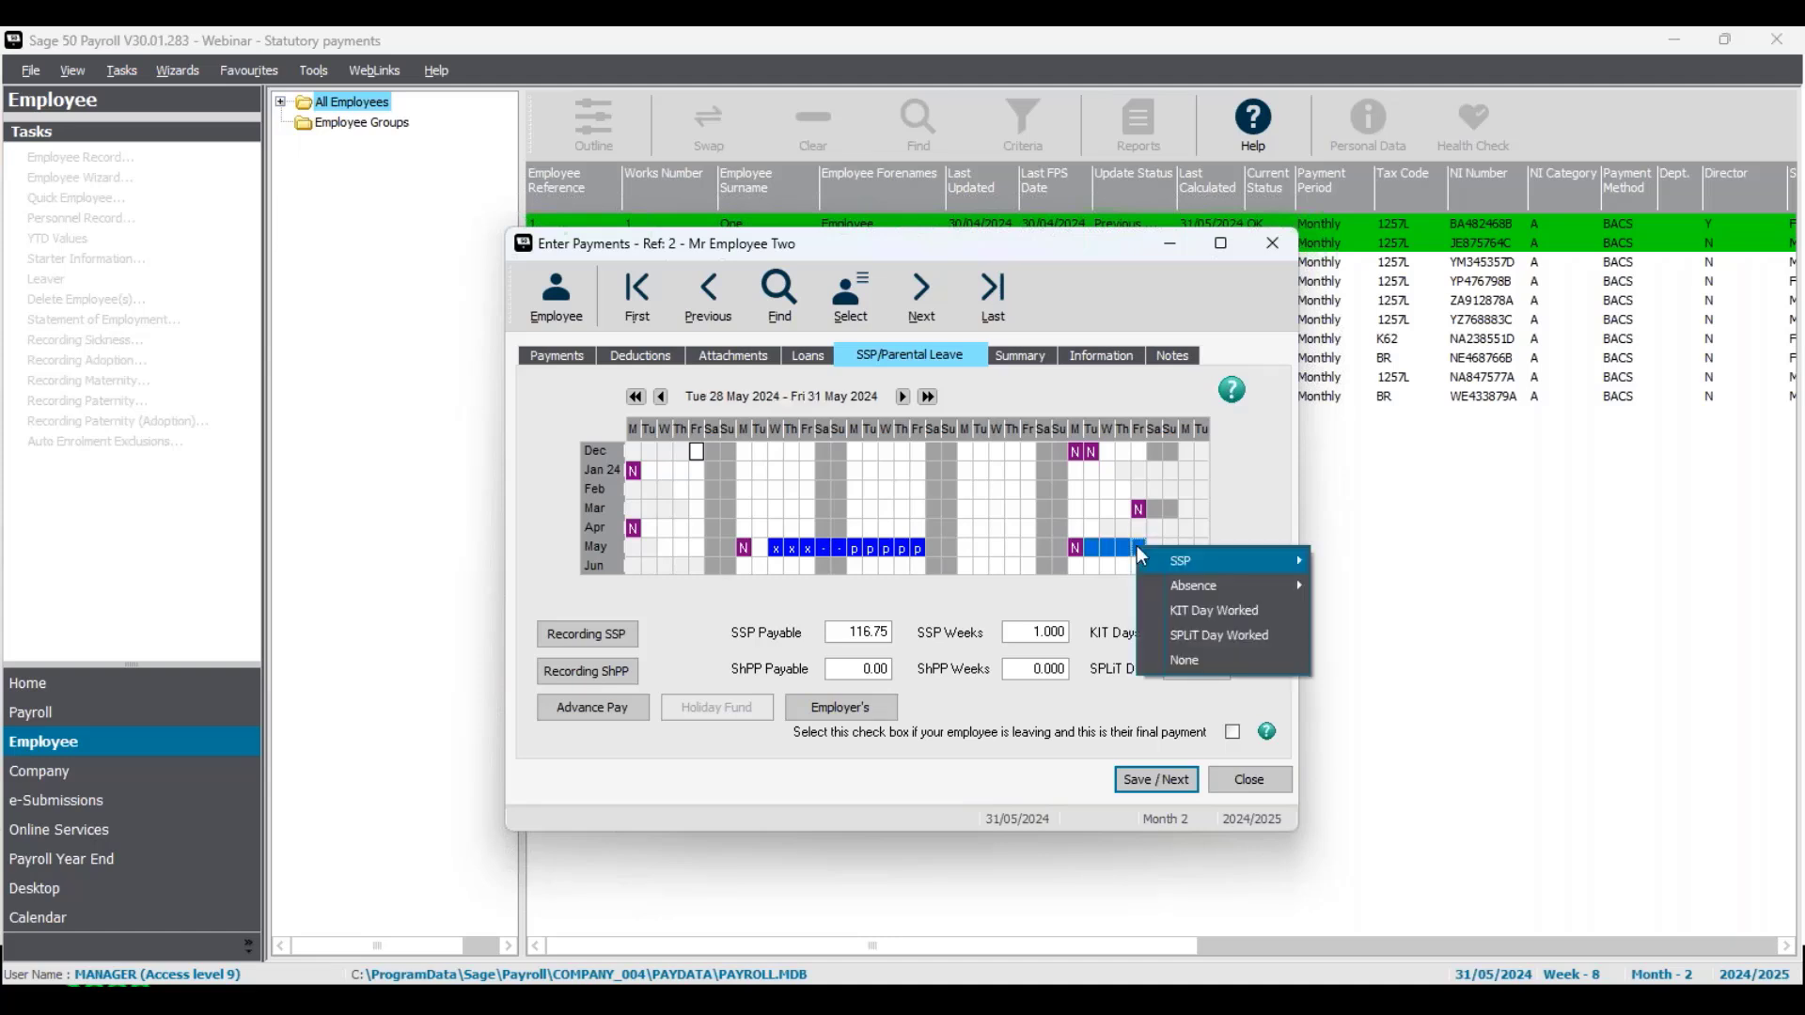
mouse_move(1164, 569)
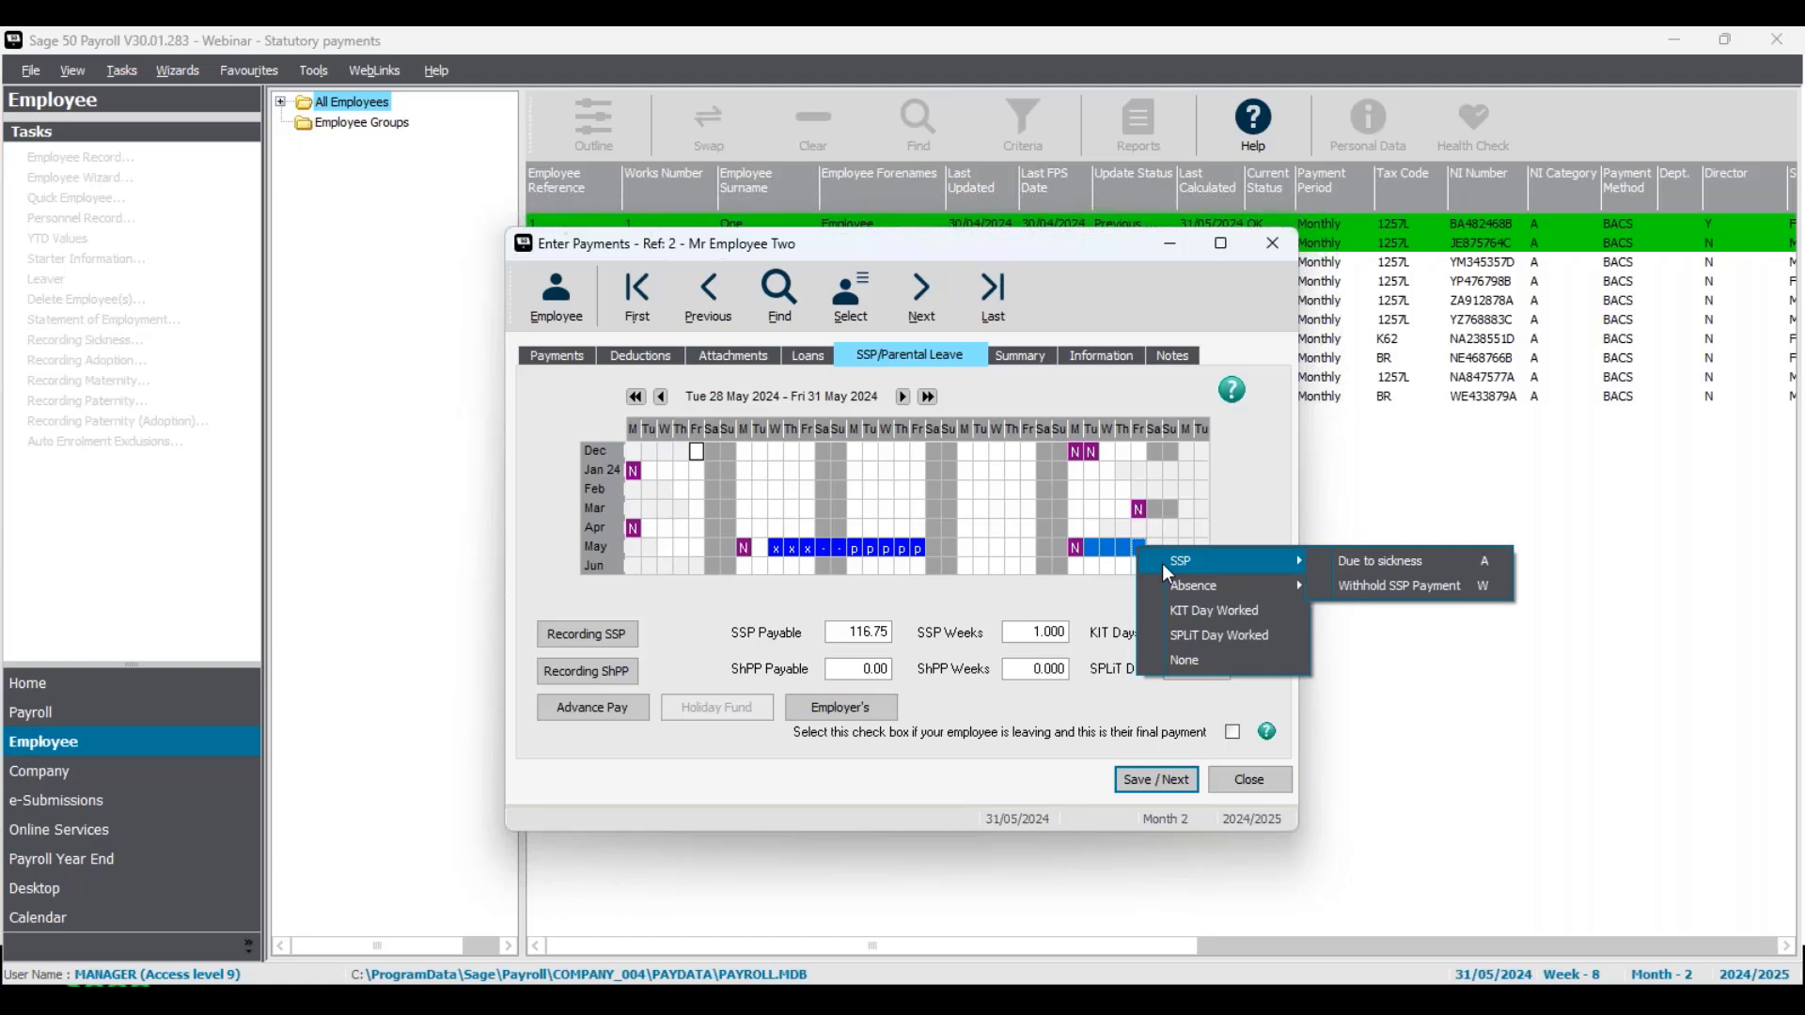
click(1326, 562)
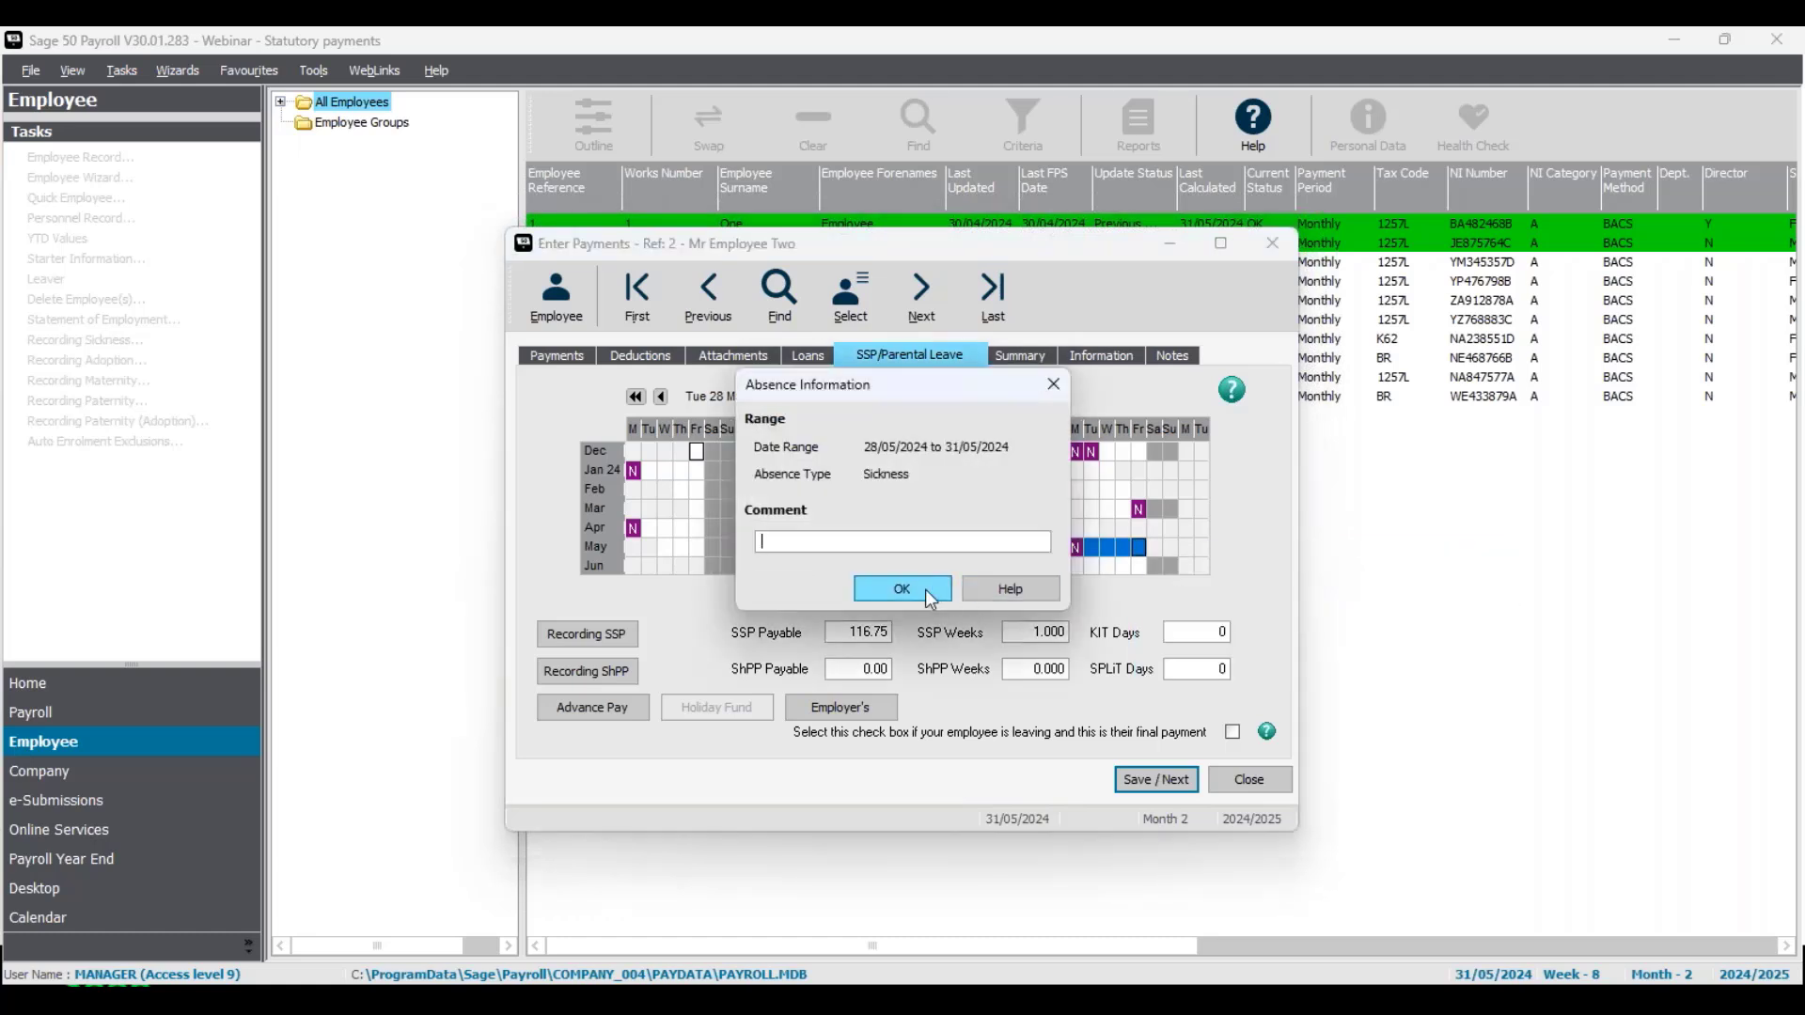
click(926, 592)
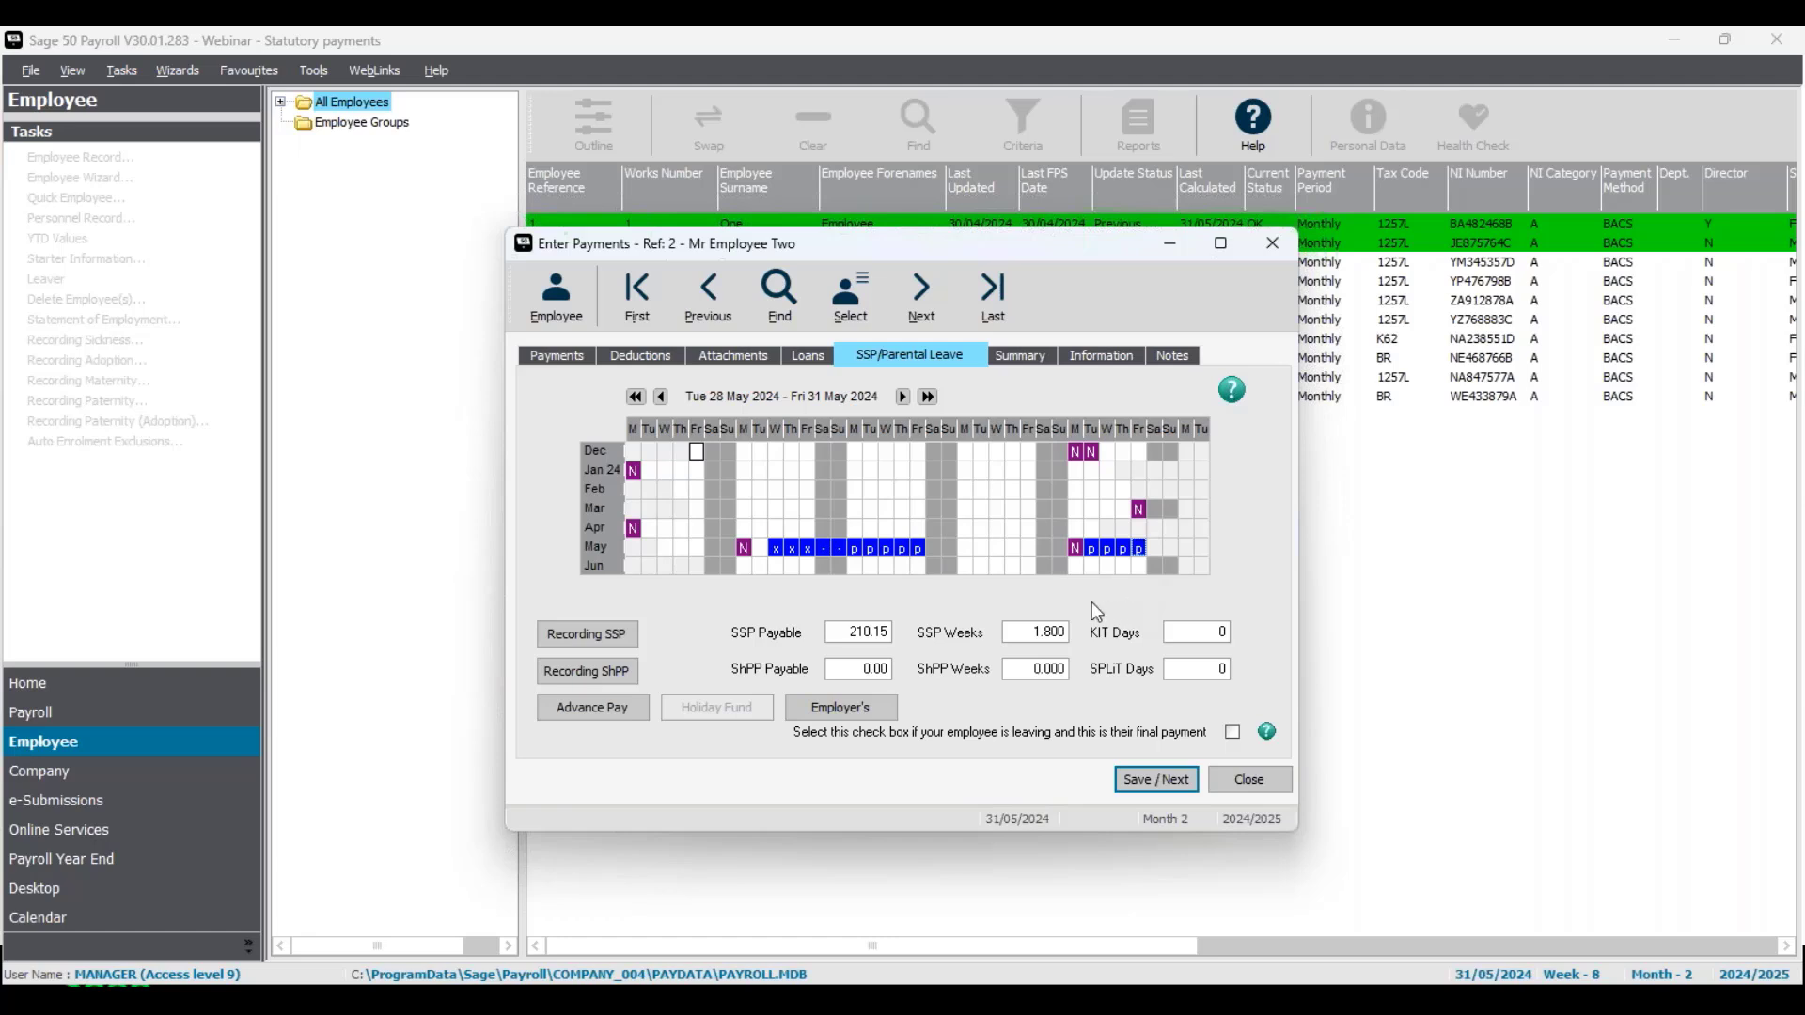
Clear employee 2's 28 to 31 May 2024 absence and record SSP sickness for only 28 to 30 May 2024.
right_click(1137, 547)
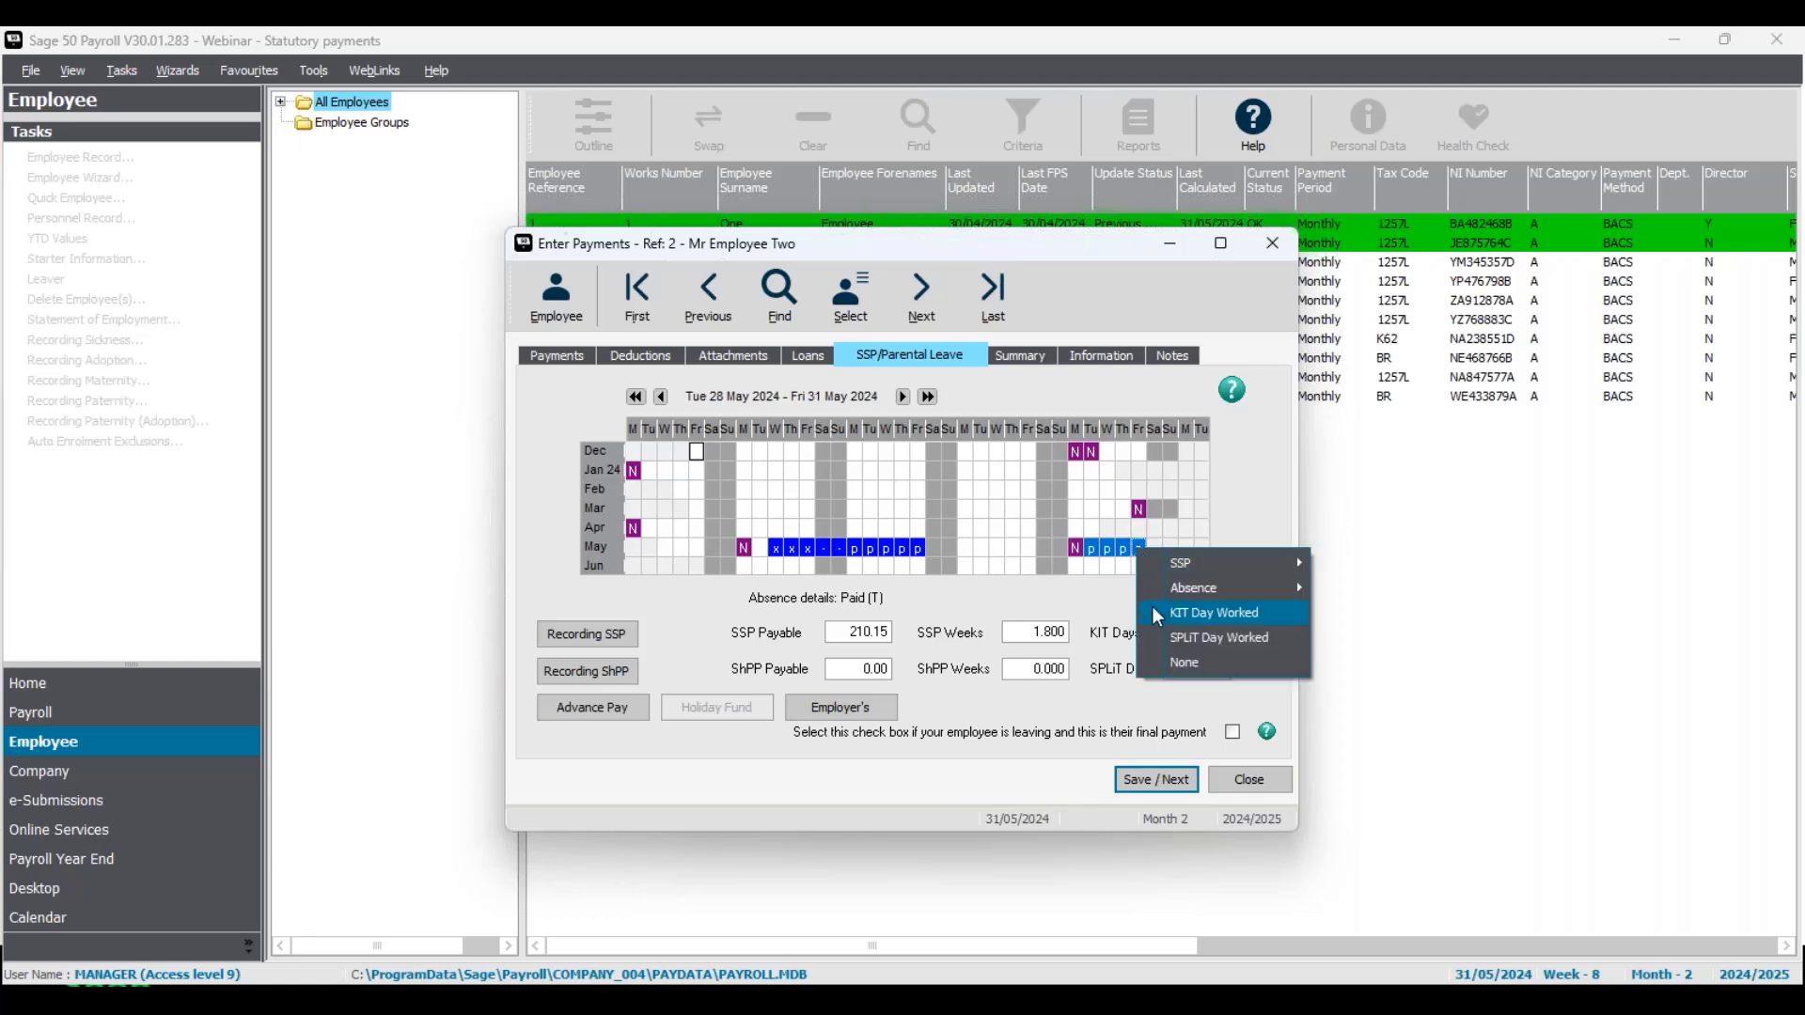
click(1156, 665)
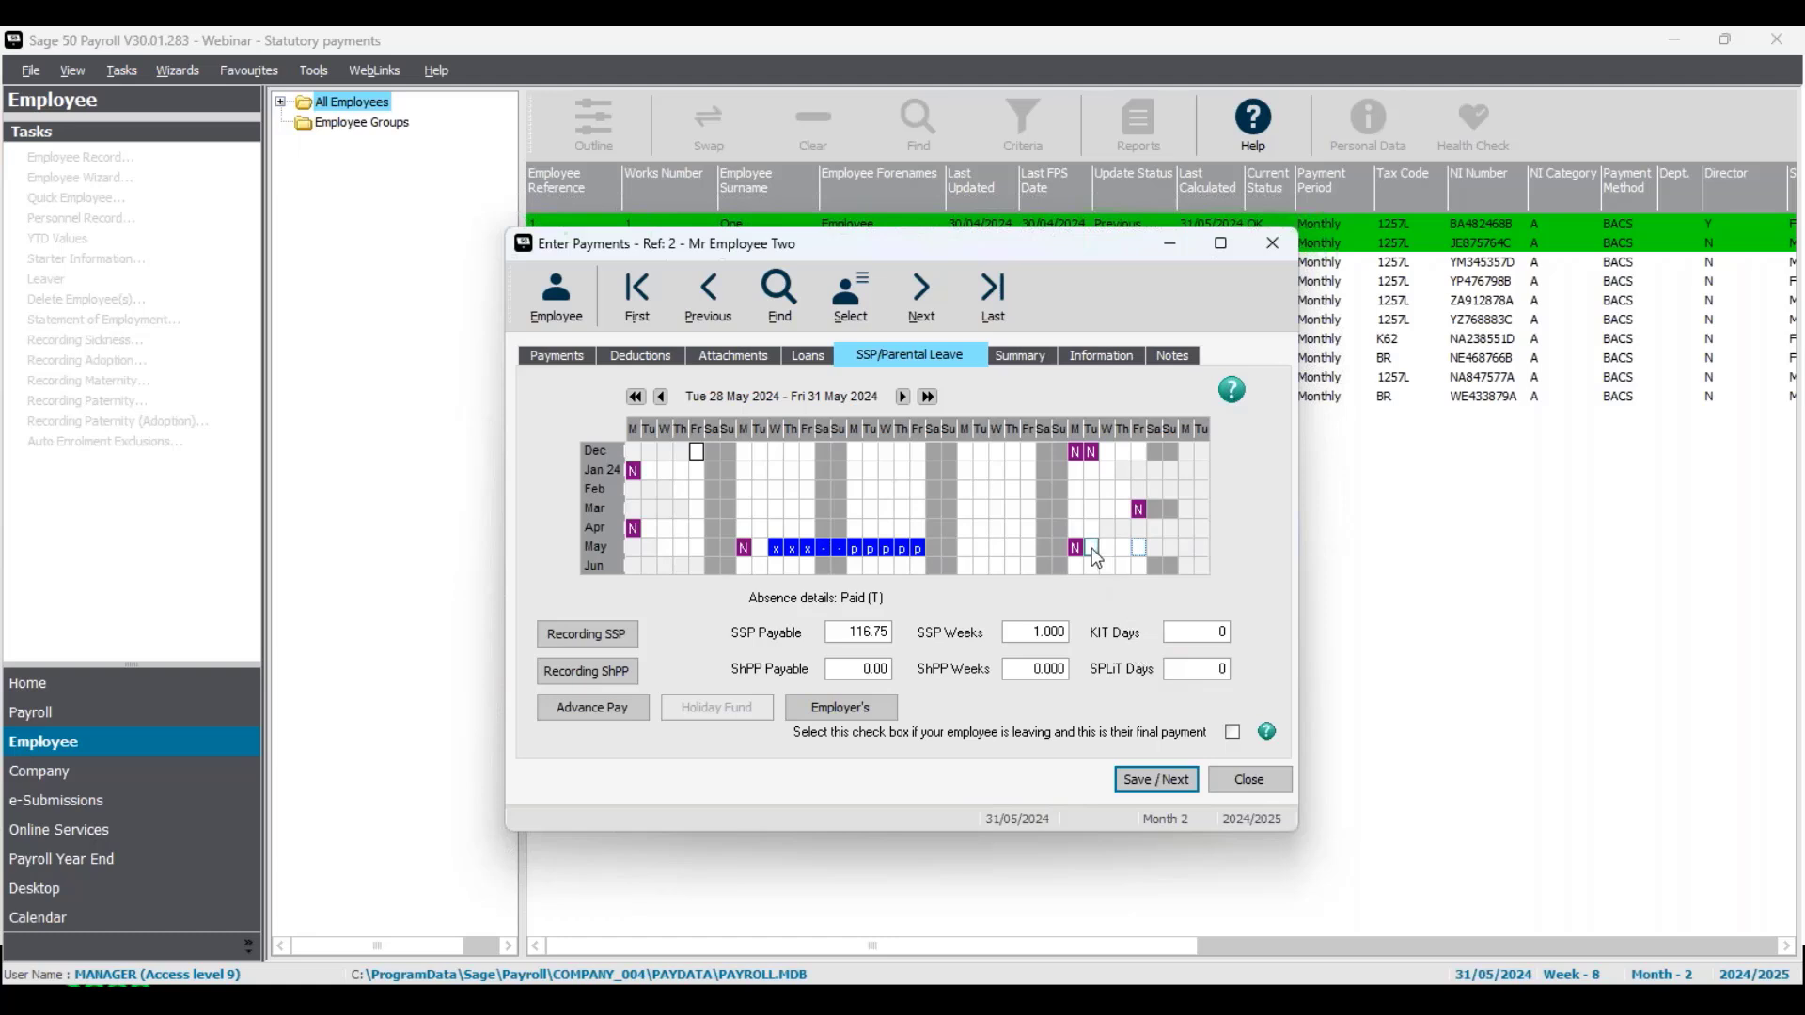
drag(1094, 552, 1132, 578)
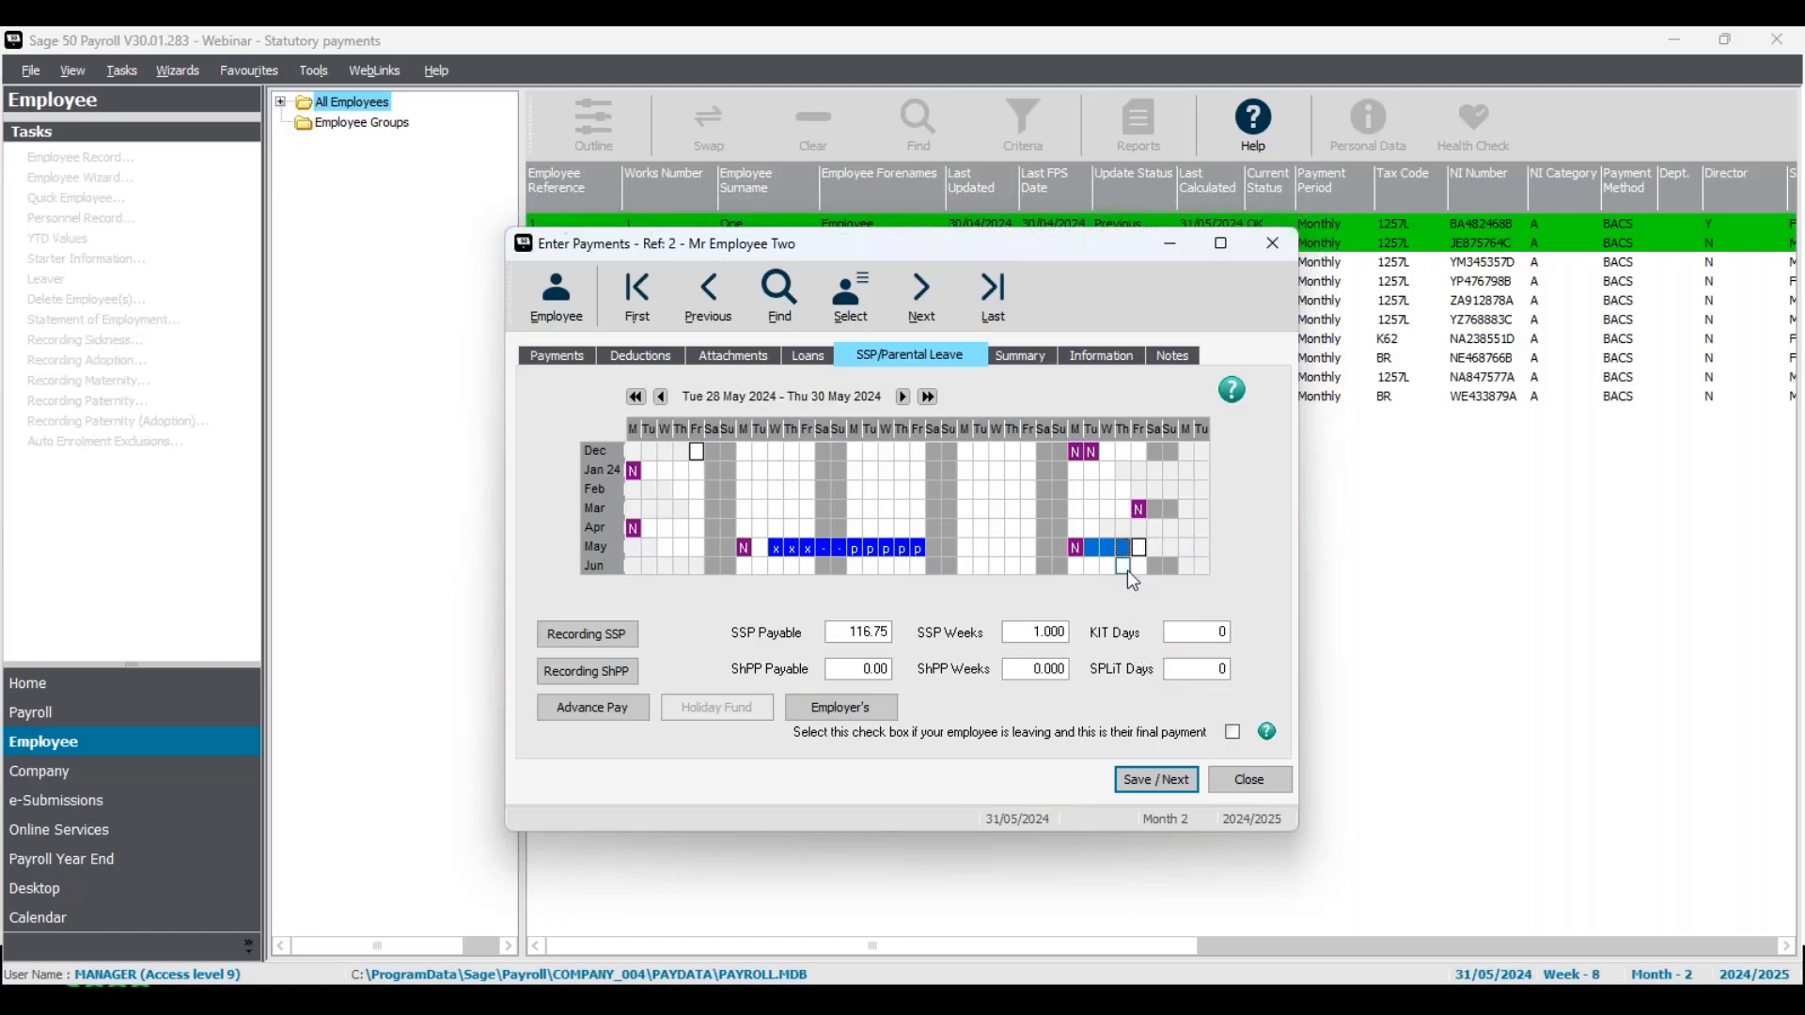
right_click(1125, 548)
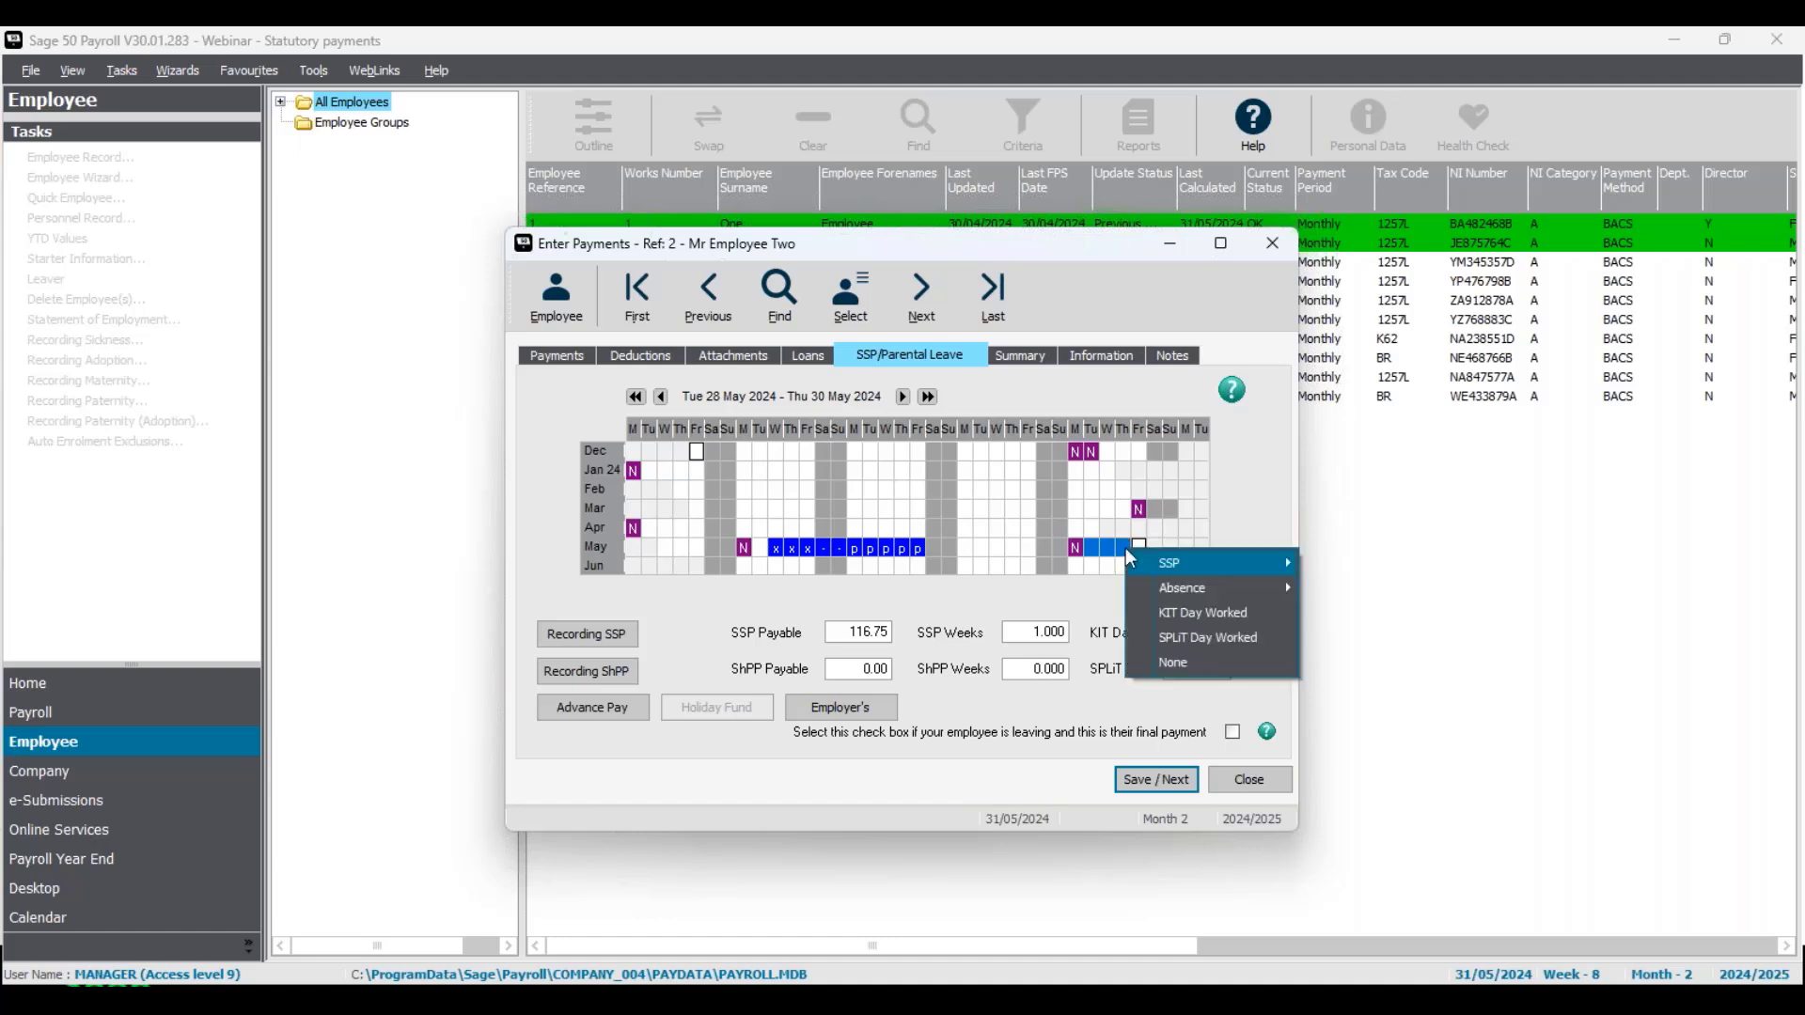
mouse_move(1136, 567)
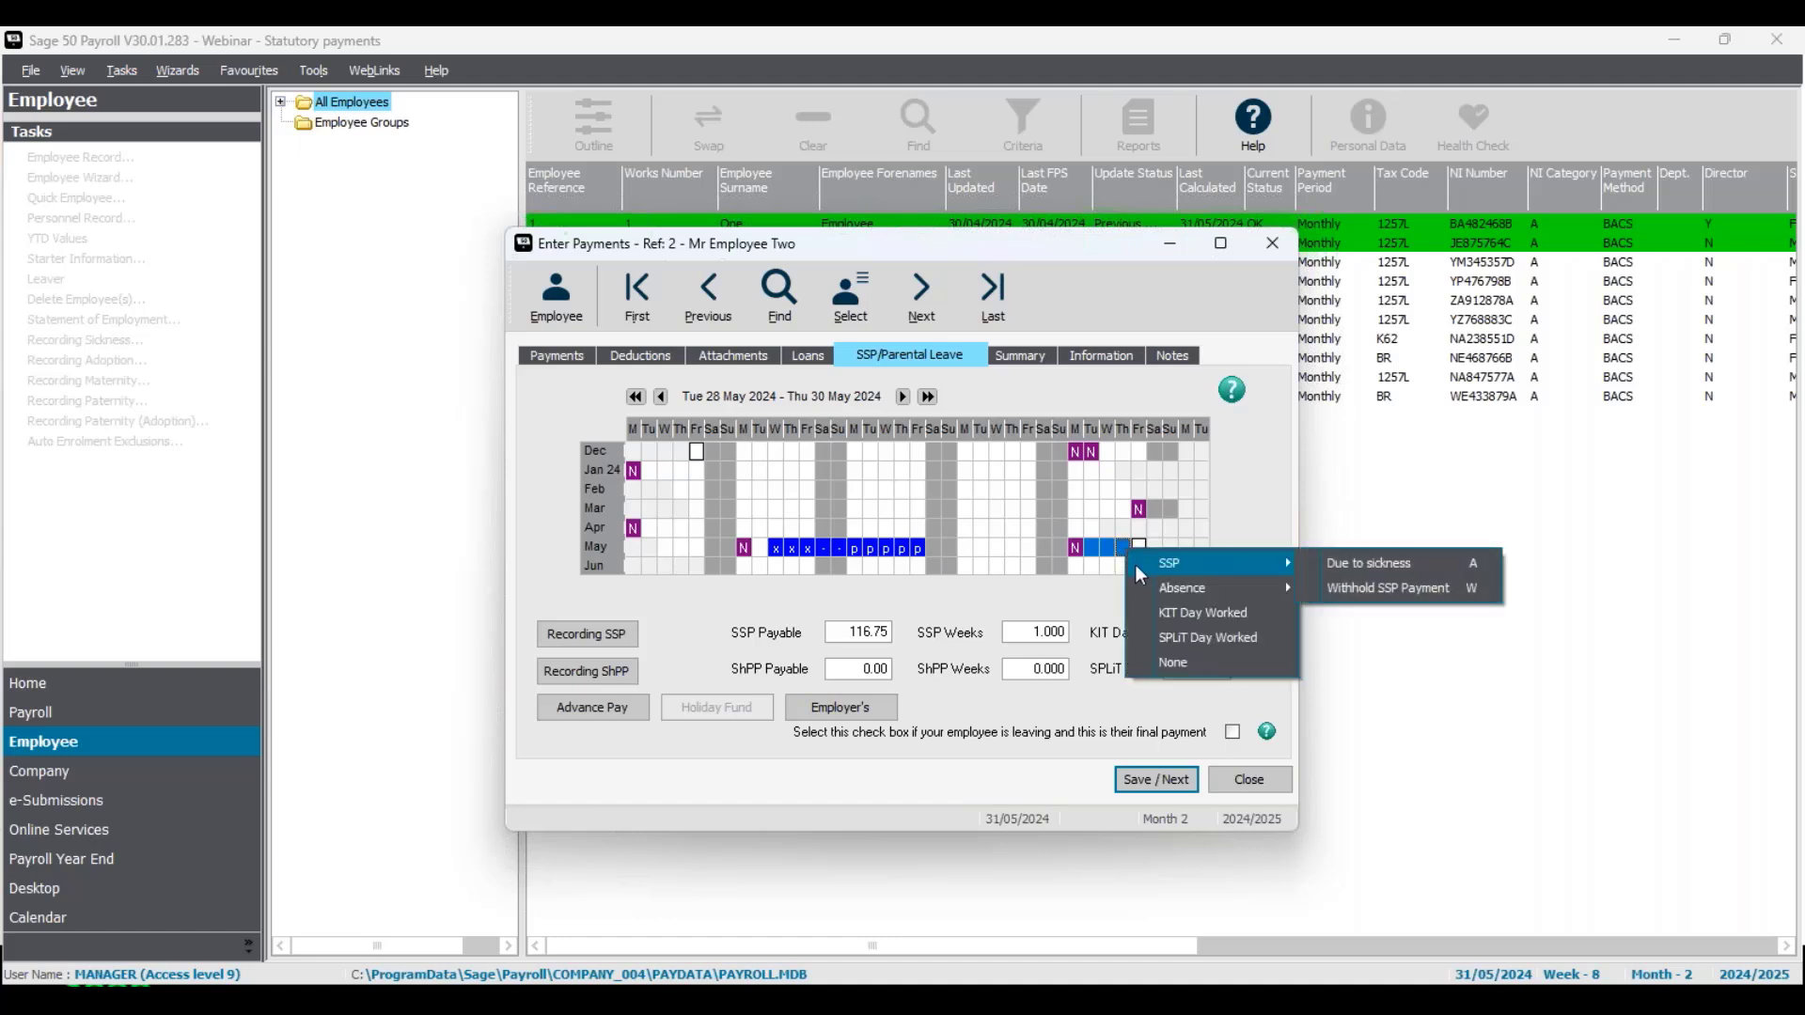
click(1333, 564)
click(940, 590)
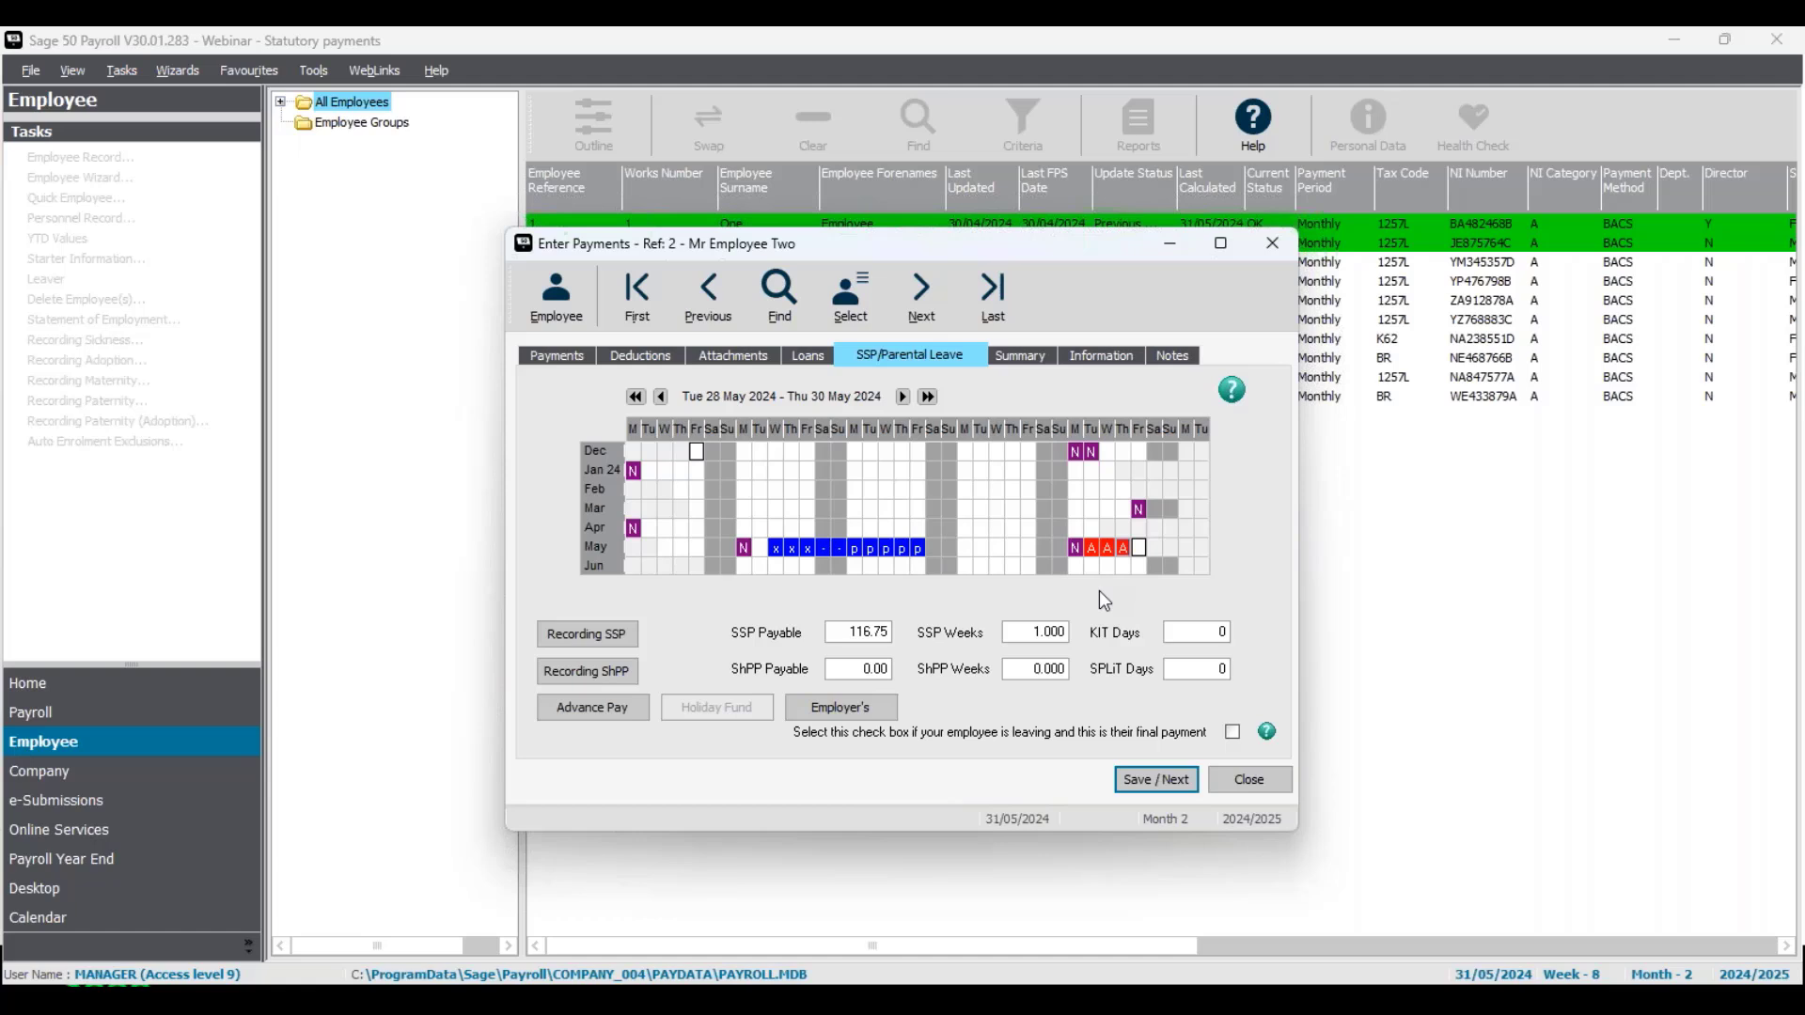
Add 31/05/2024 as a further SSP sickness day in employee 2's absence diary, without a comment.
click(1138, 548)
right_click(1138, 548)
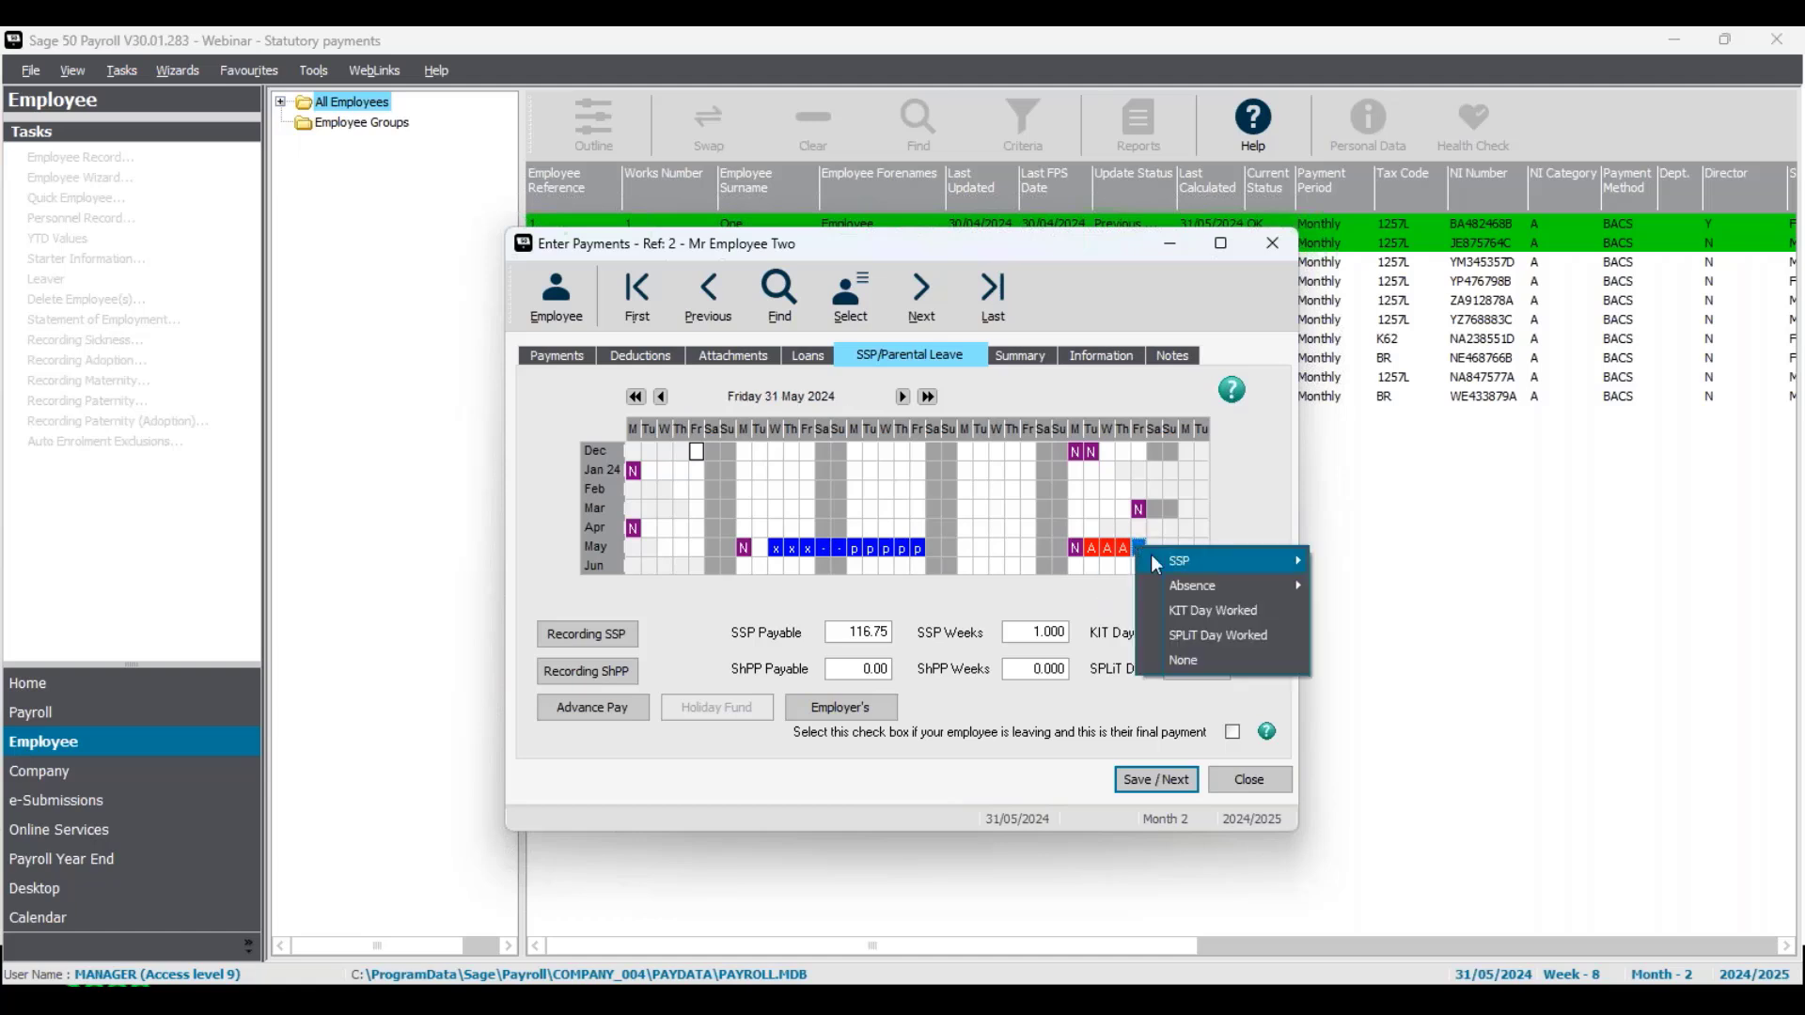
mouse_move(1204, 558)
click(1322, 560)
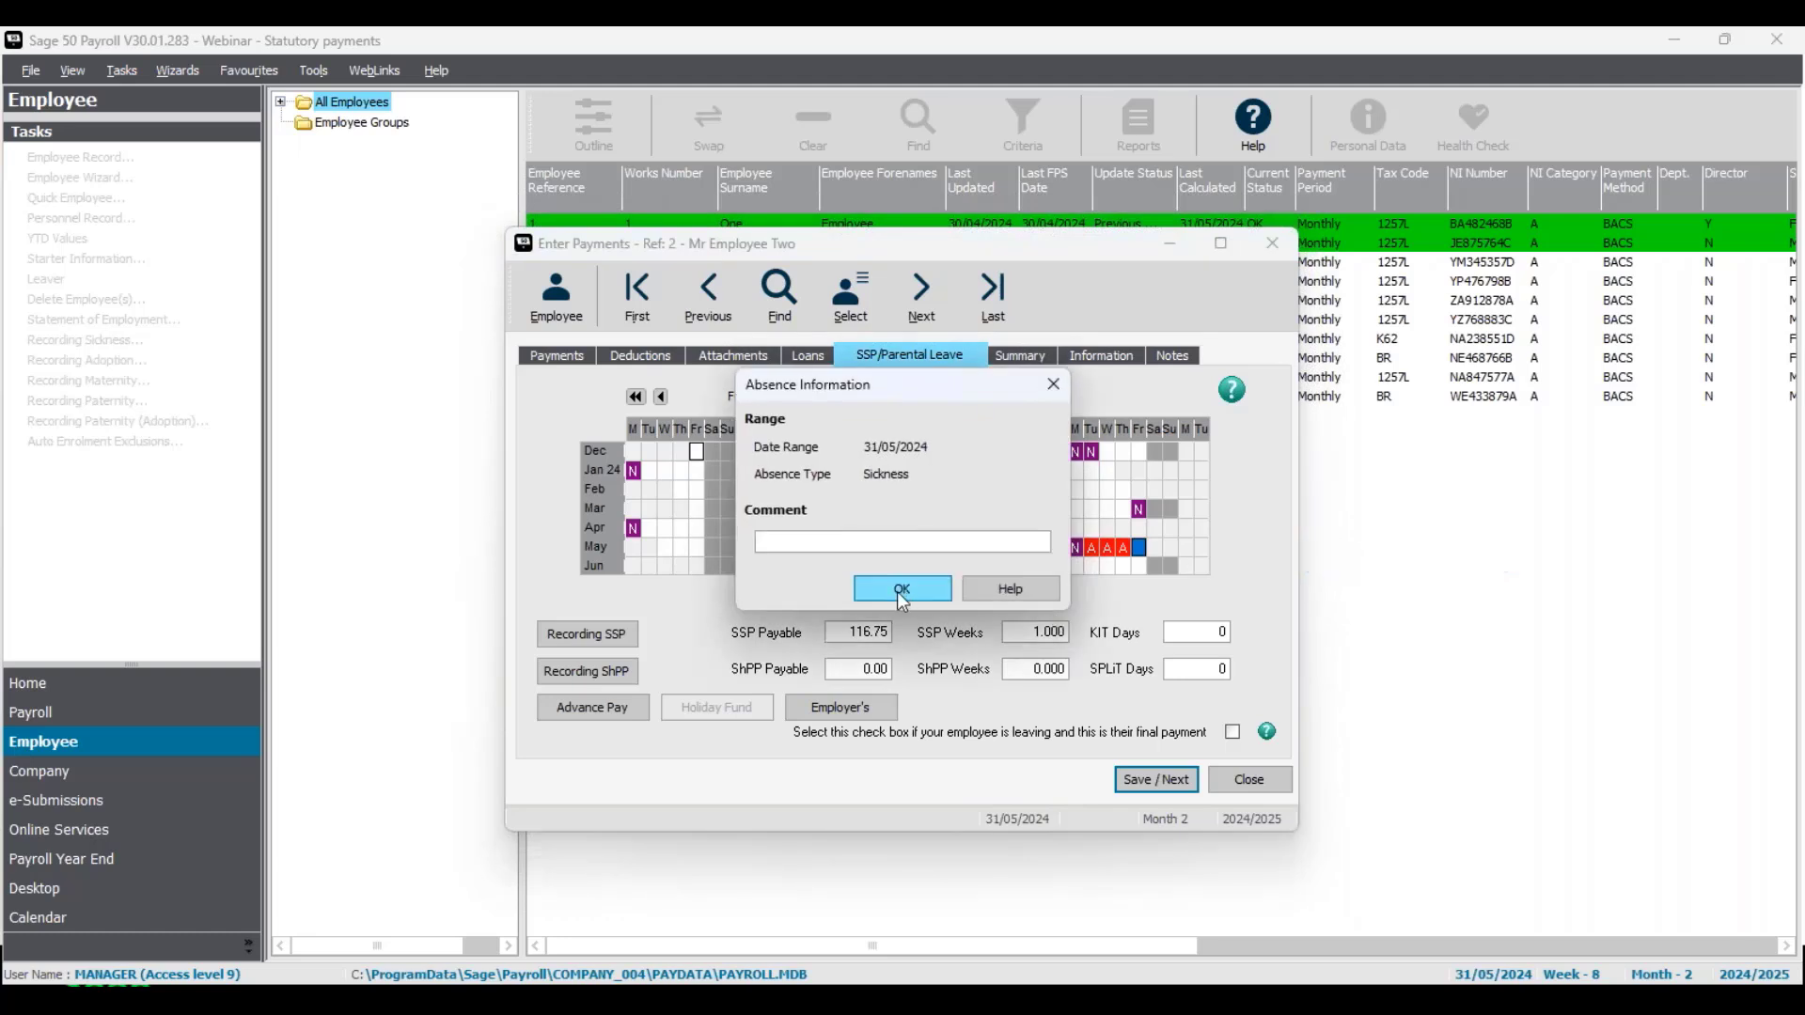
click(904, 590)
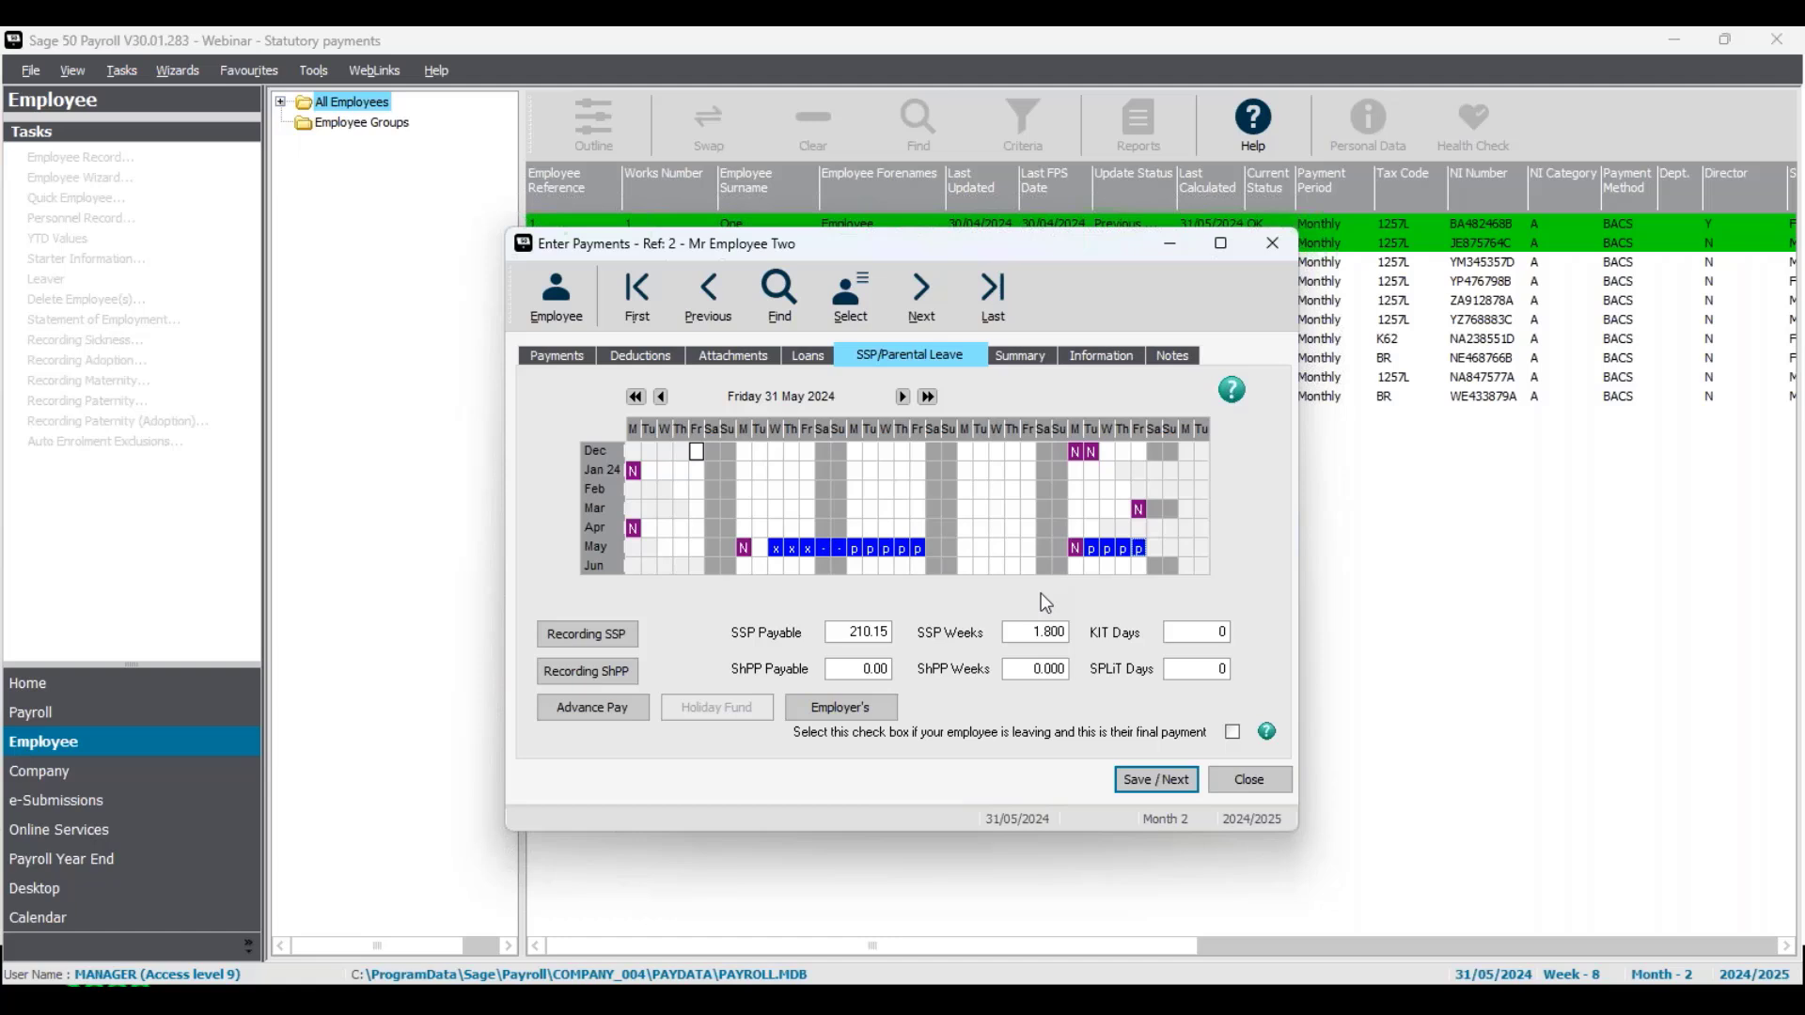
Remove the sickness absence recorded for 28 to 31 May 2024 from employee 2's diary.
drag(1092, 548, 1138, 557)
right_click(1139, 549)
click(1172, 658)
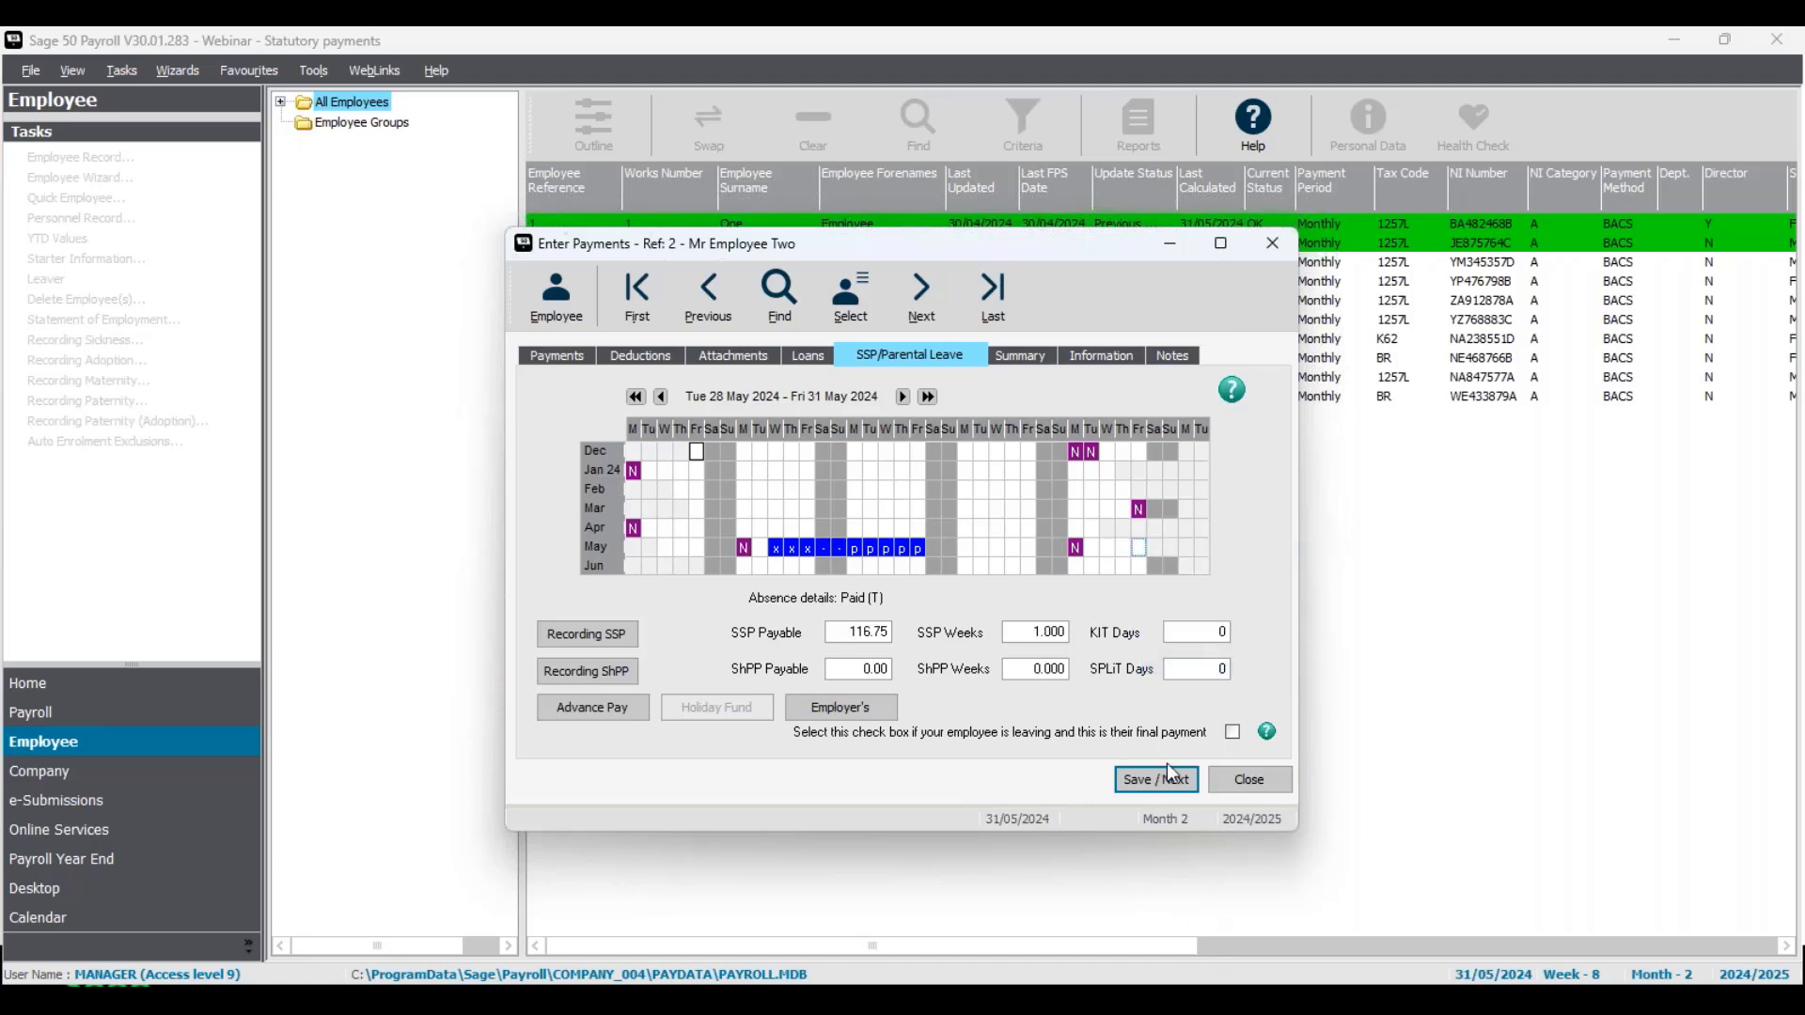
Save employee 2's payments and close payment entry.
click(1171, 787)
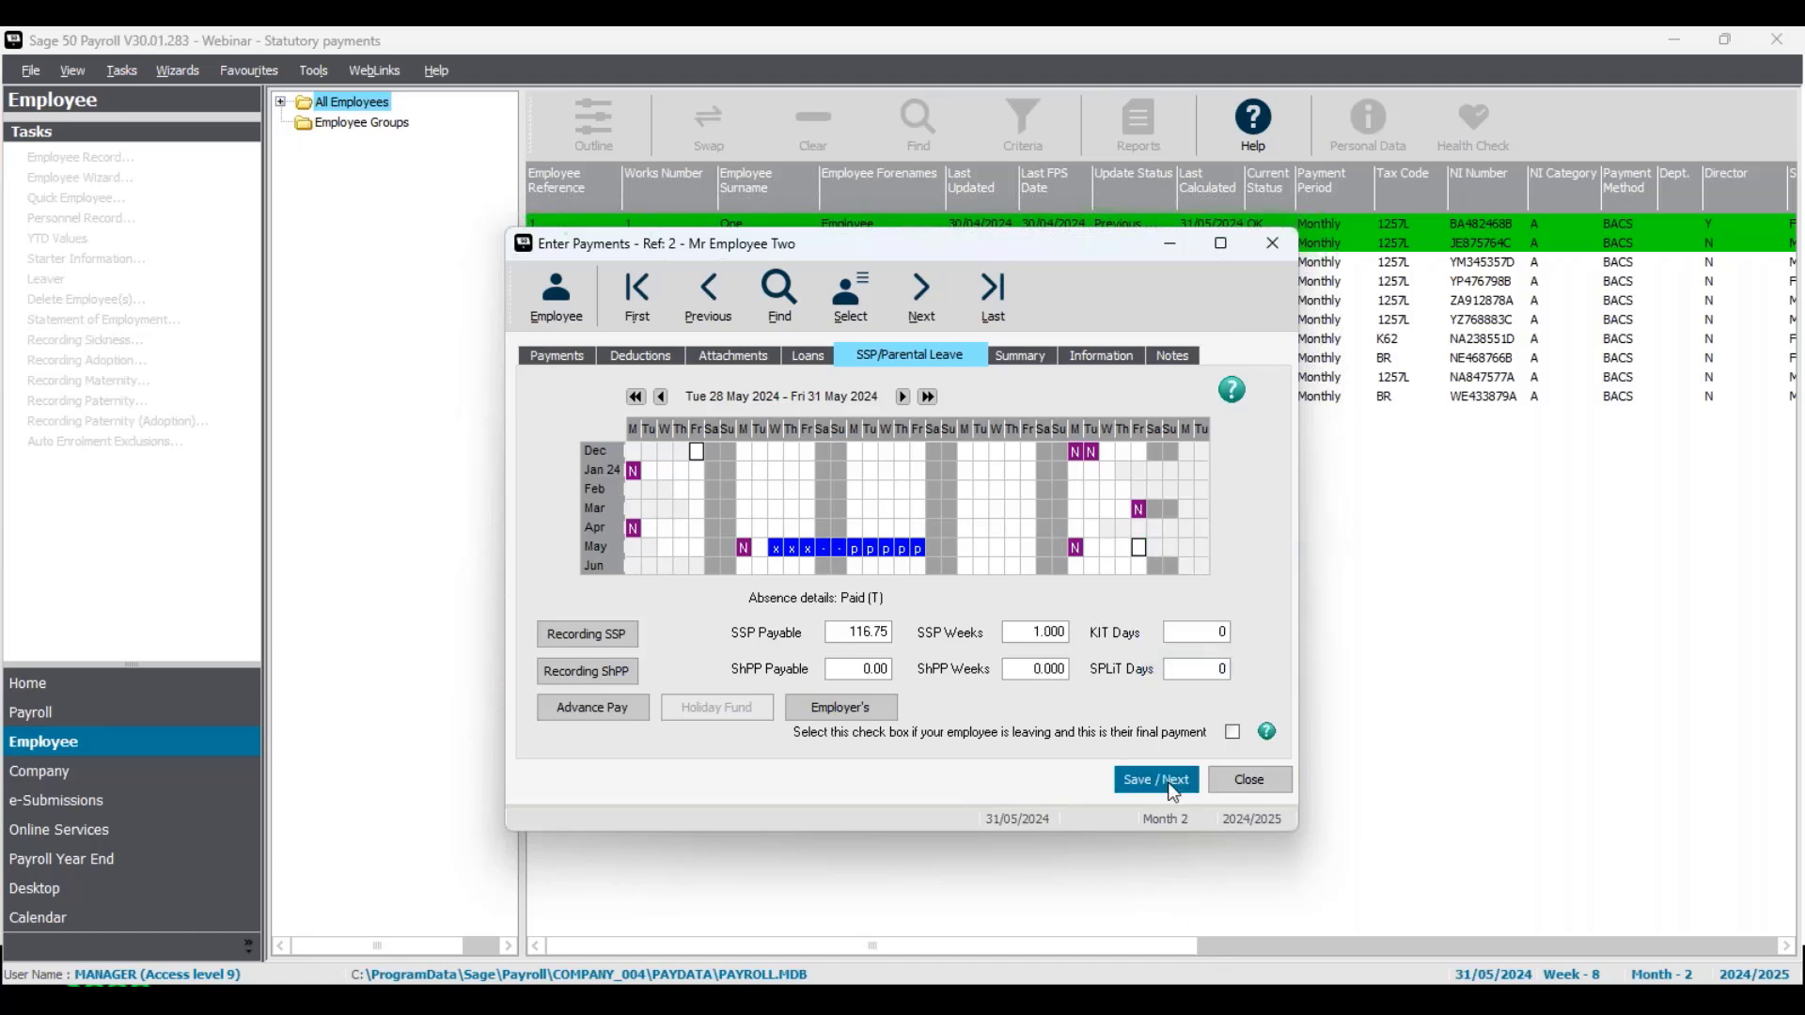
click(1249, 783)
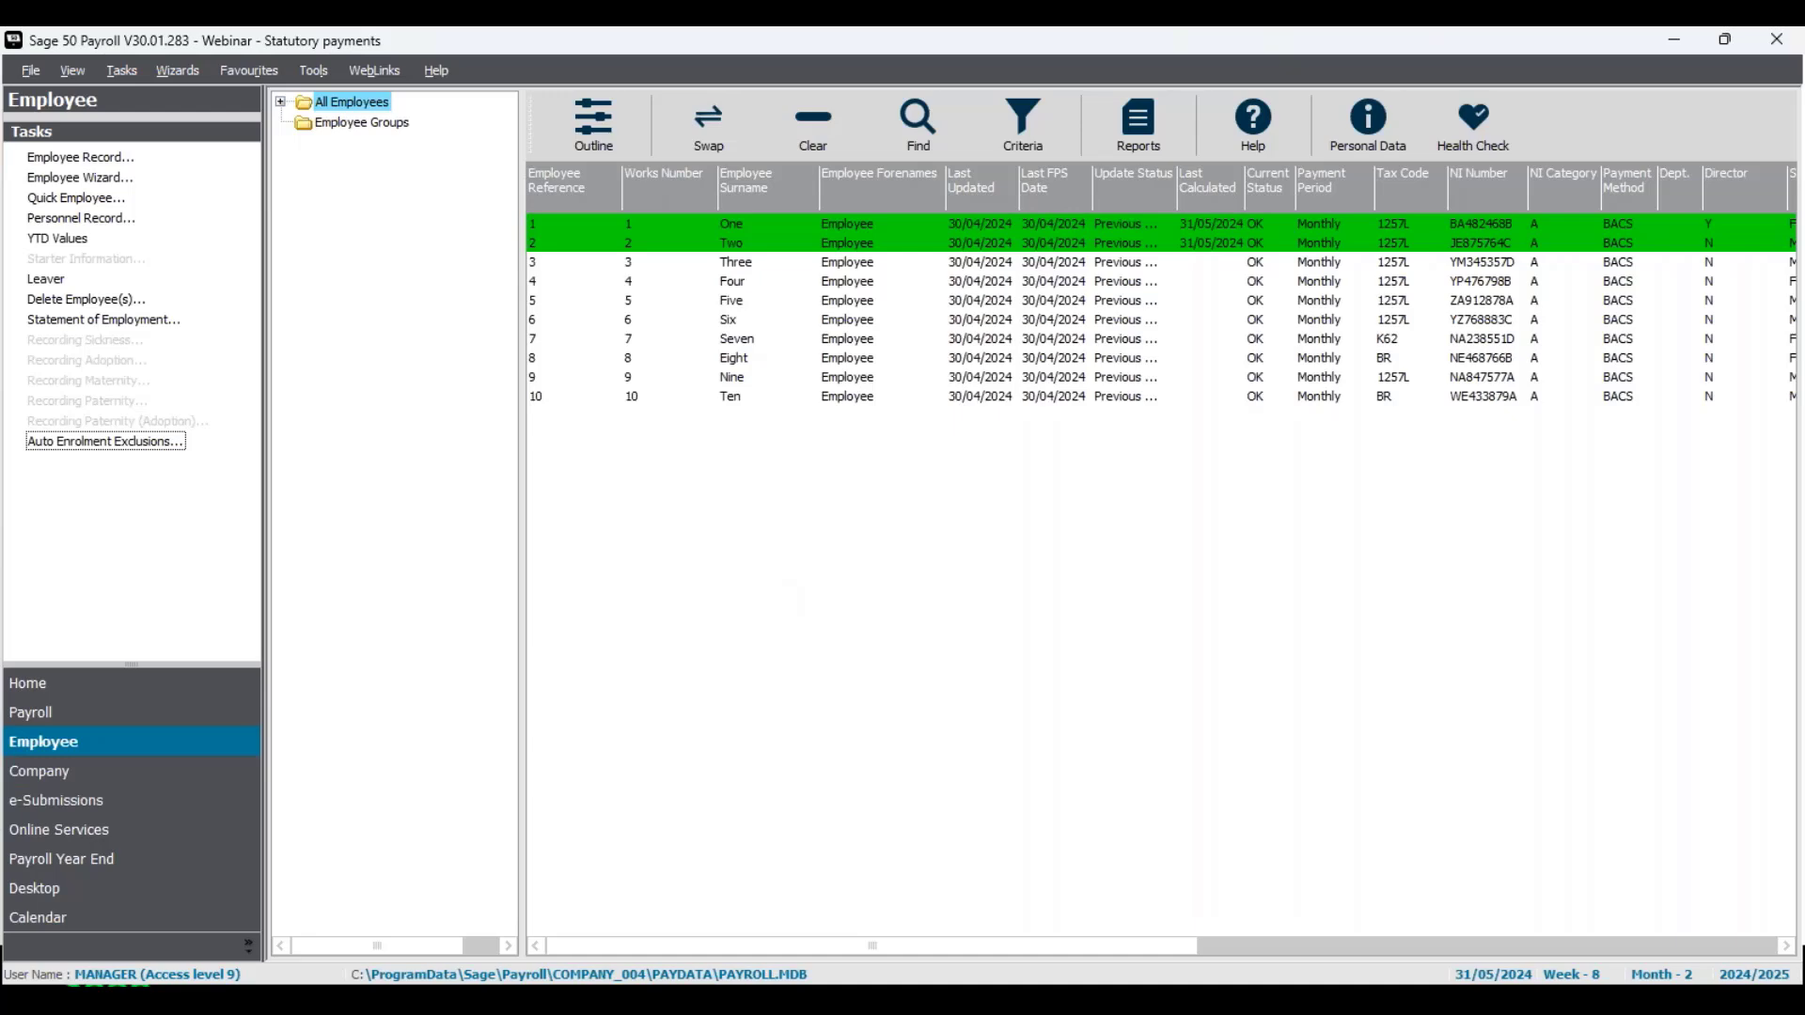
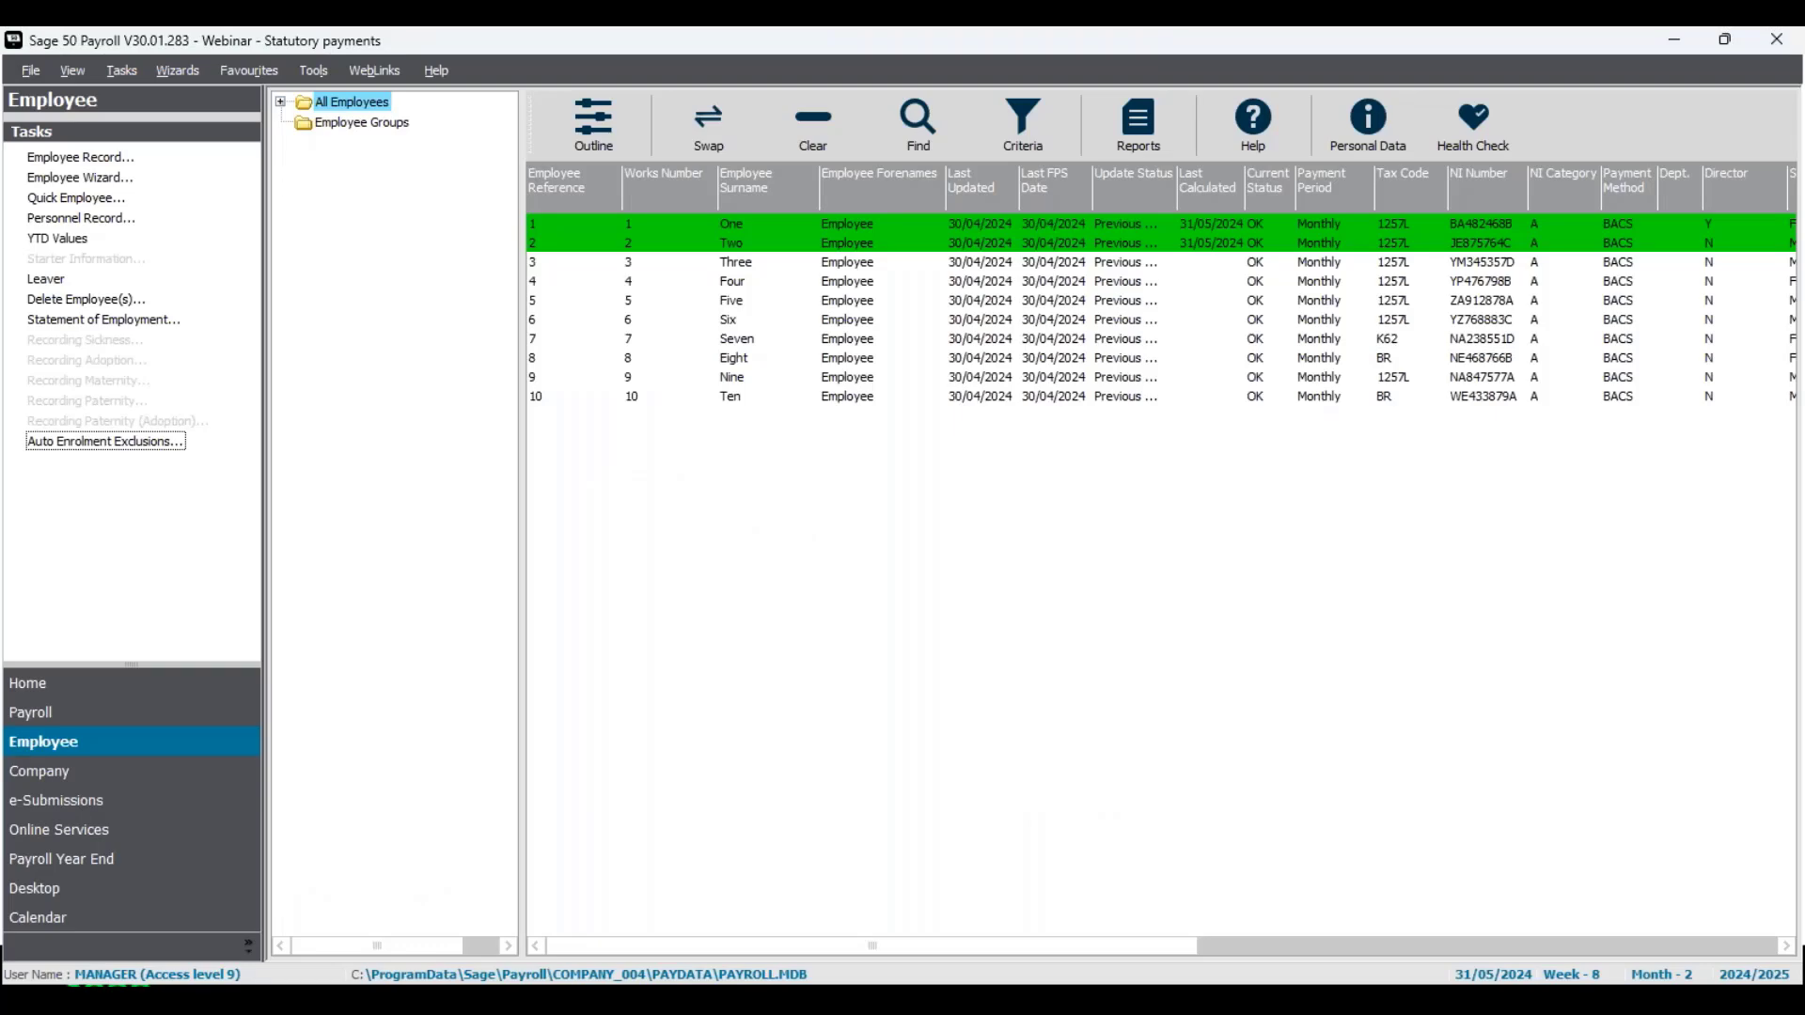
Reopen payment entry for employees 1 and 2 from the payroll tasks, declining the legislation update check.
click(113, 718)
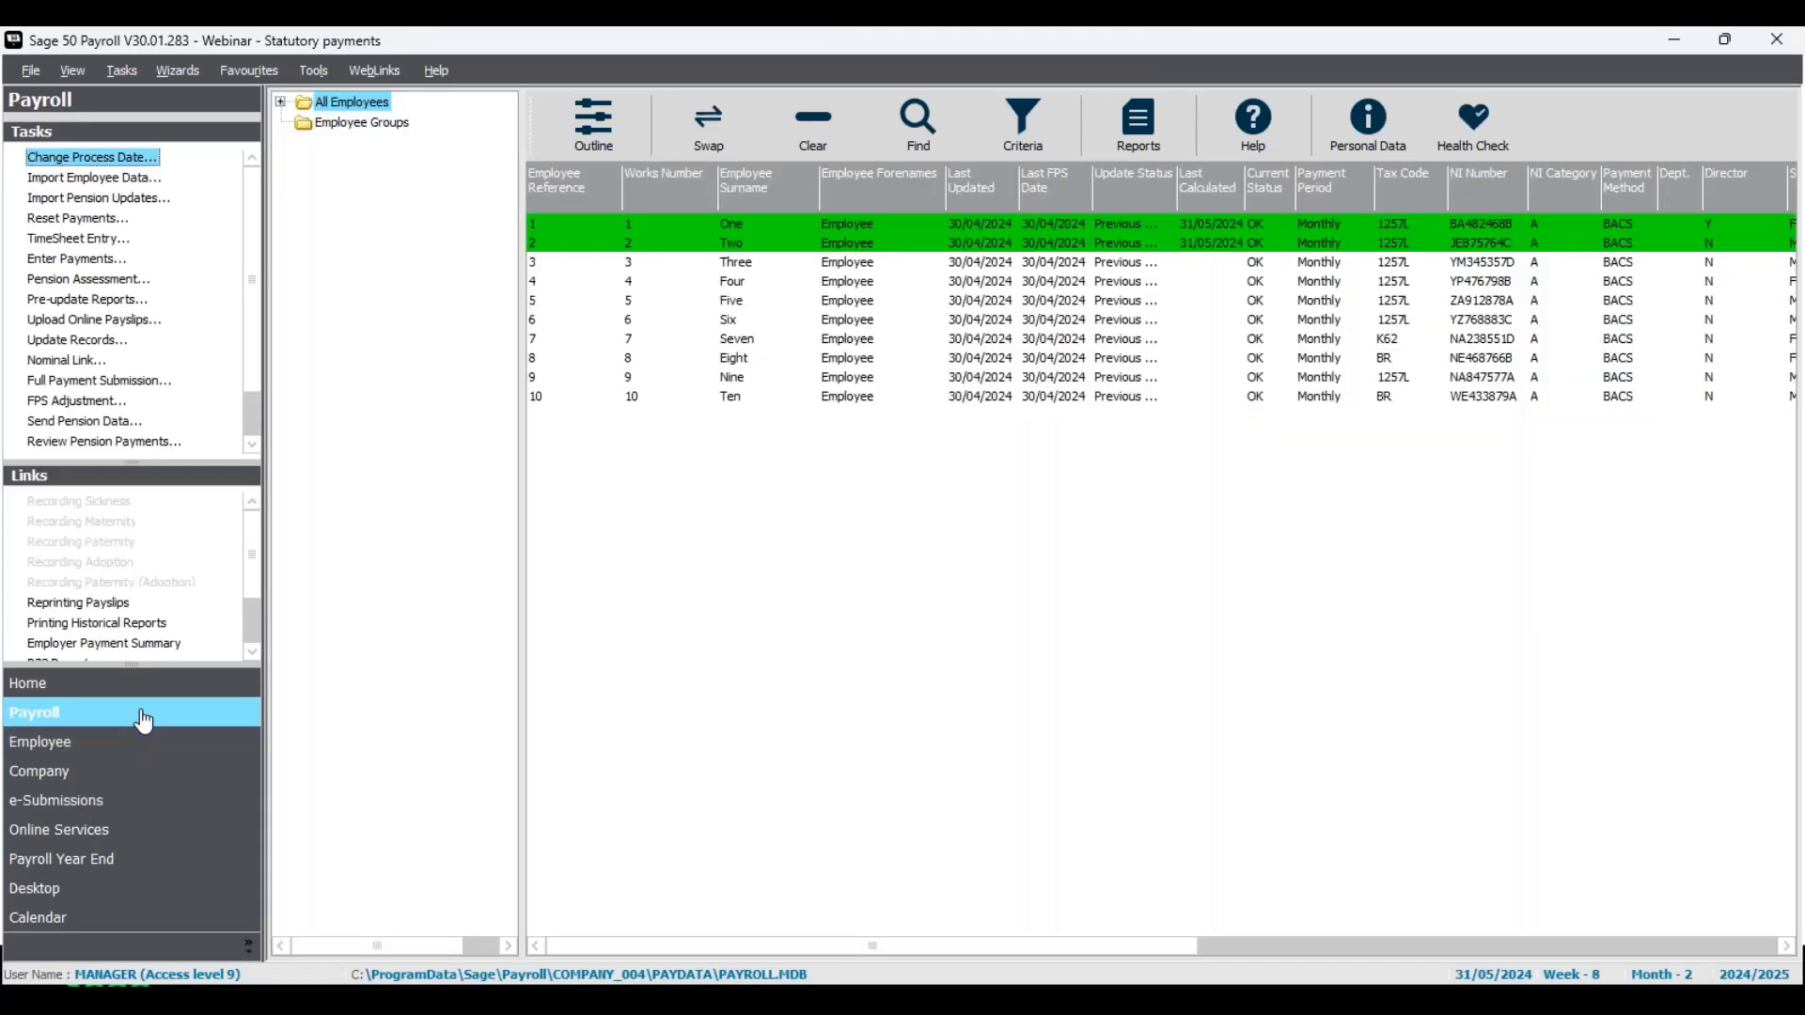
click(92, 263)
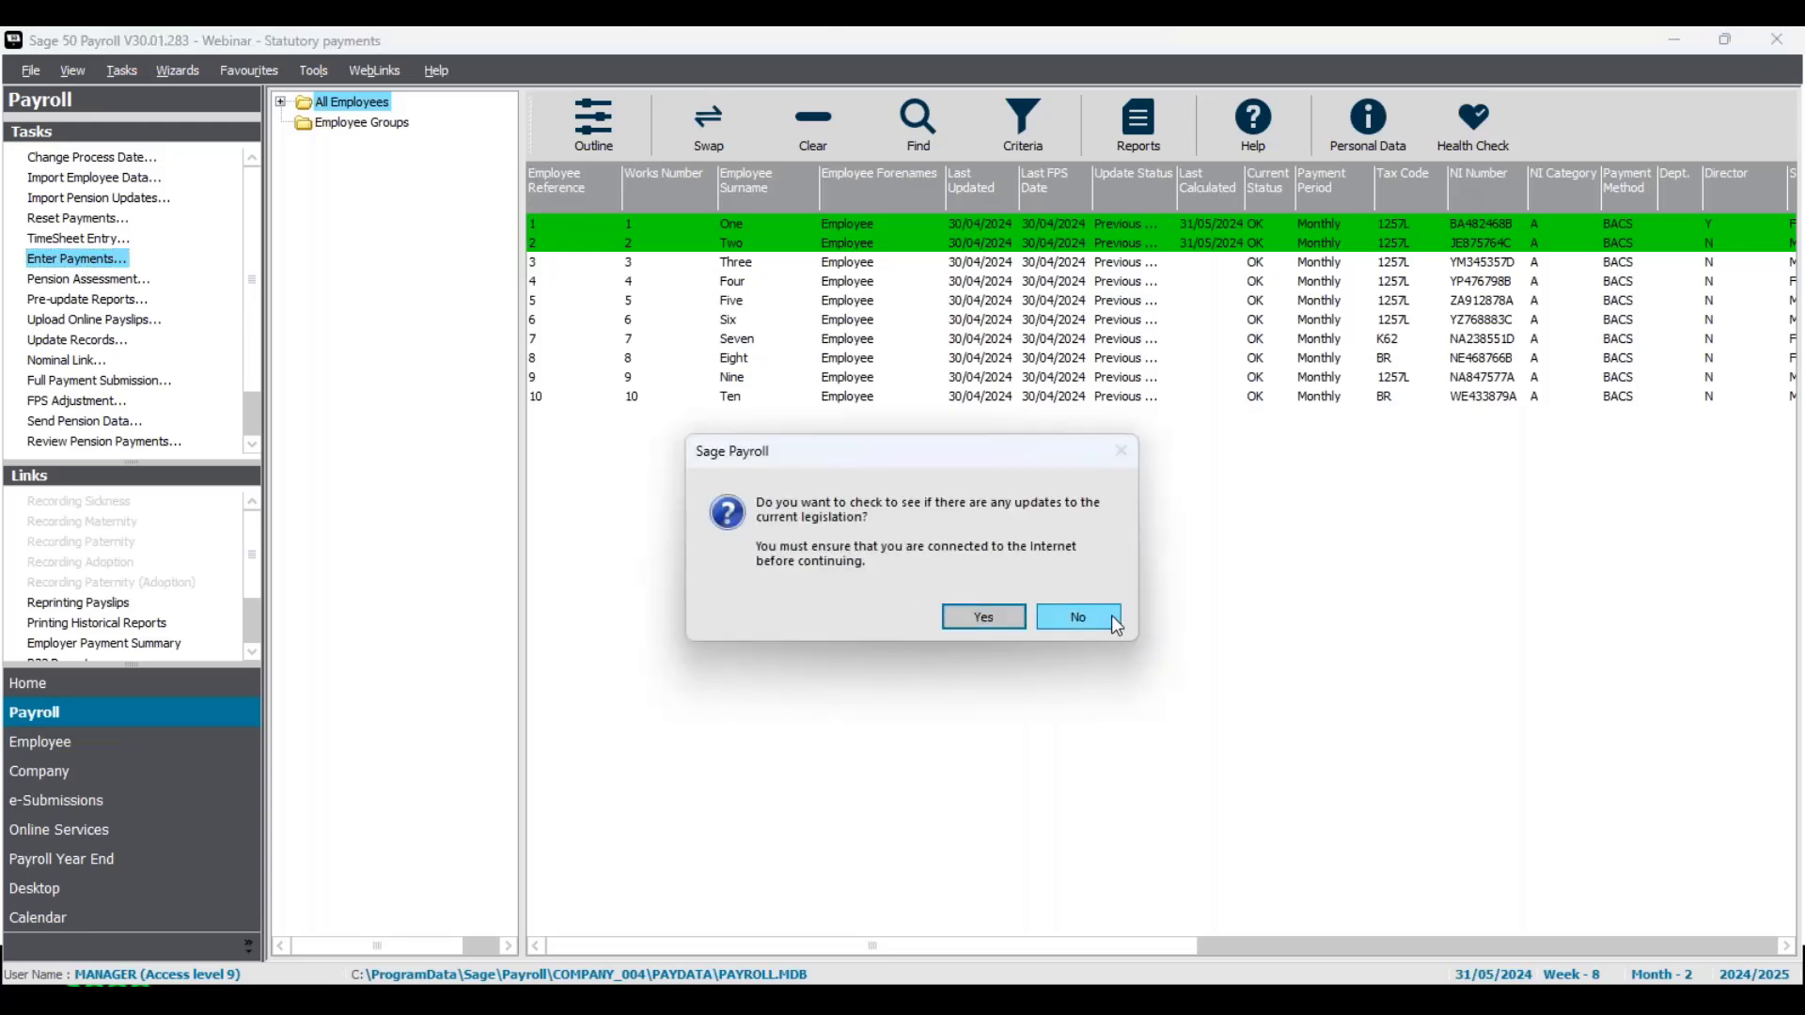
click(1113, 619)
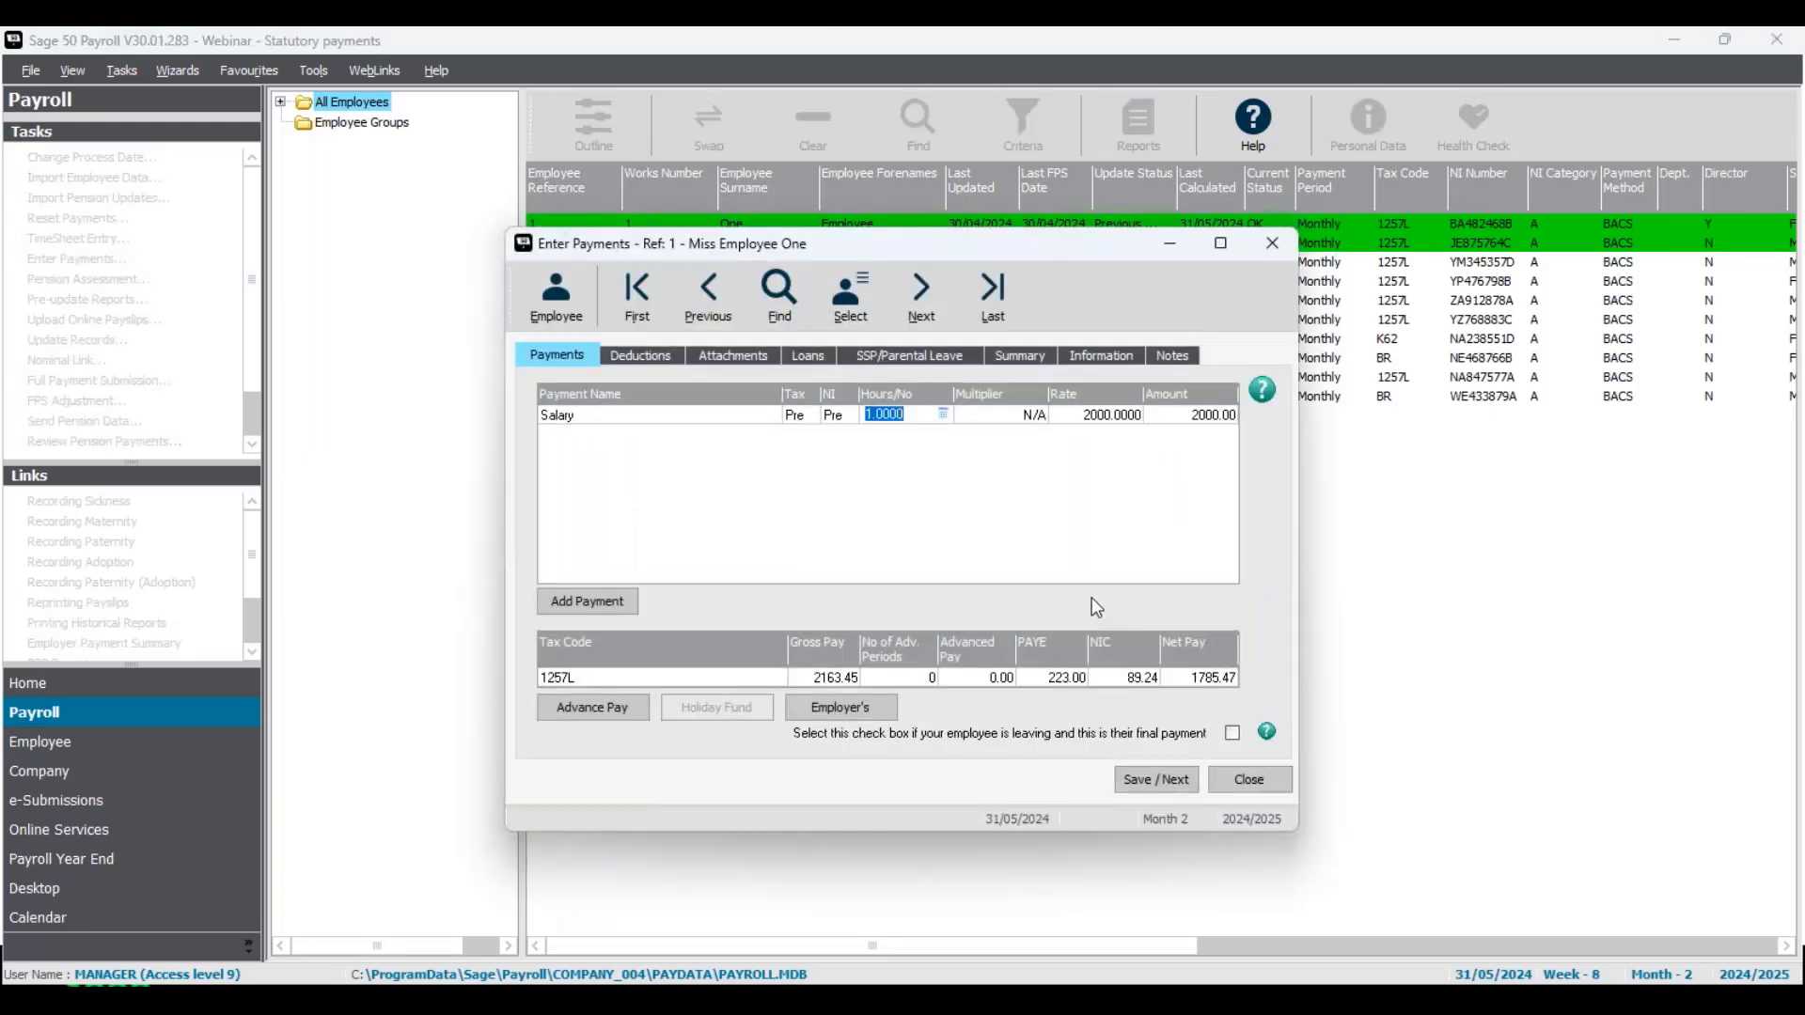
key(End)
Make up employee 1's statutory payment to basic pay from the payment summary, accepting the reduction of the Salary hours.
click(1032, 361)
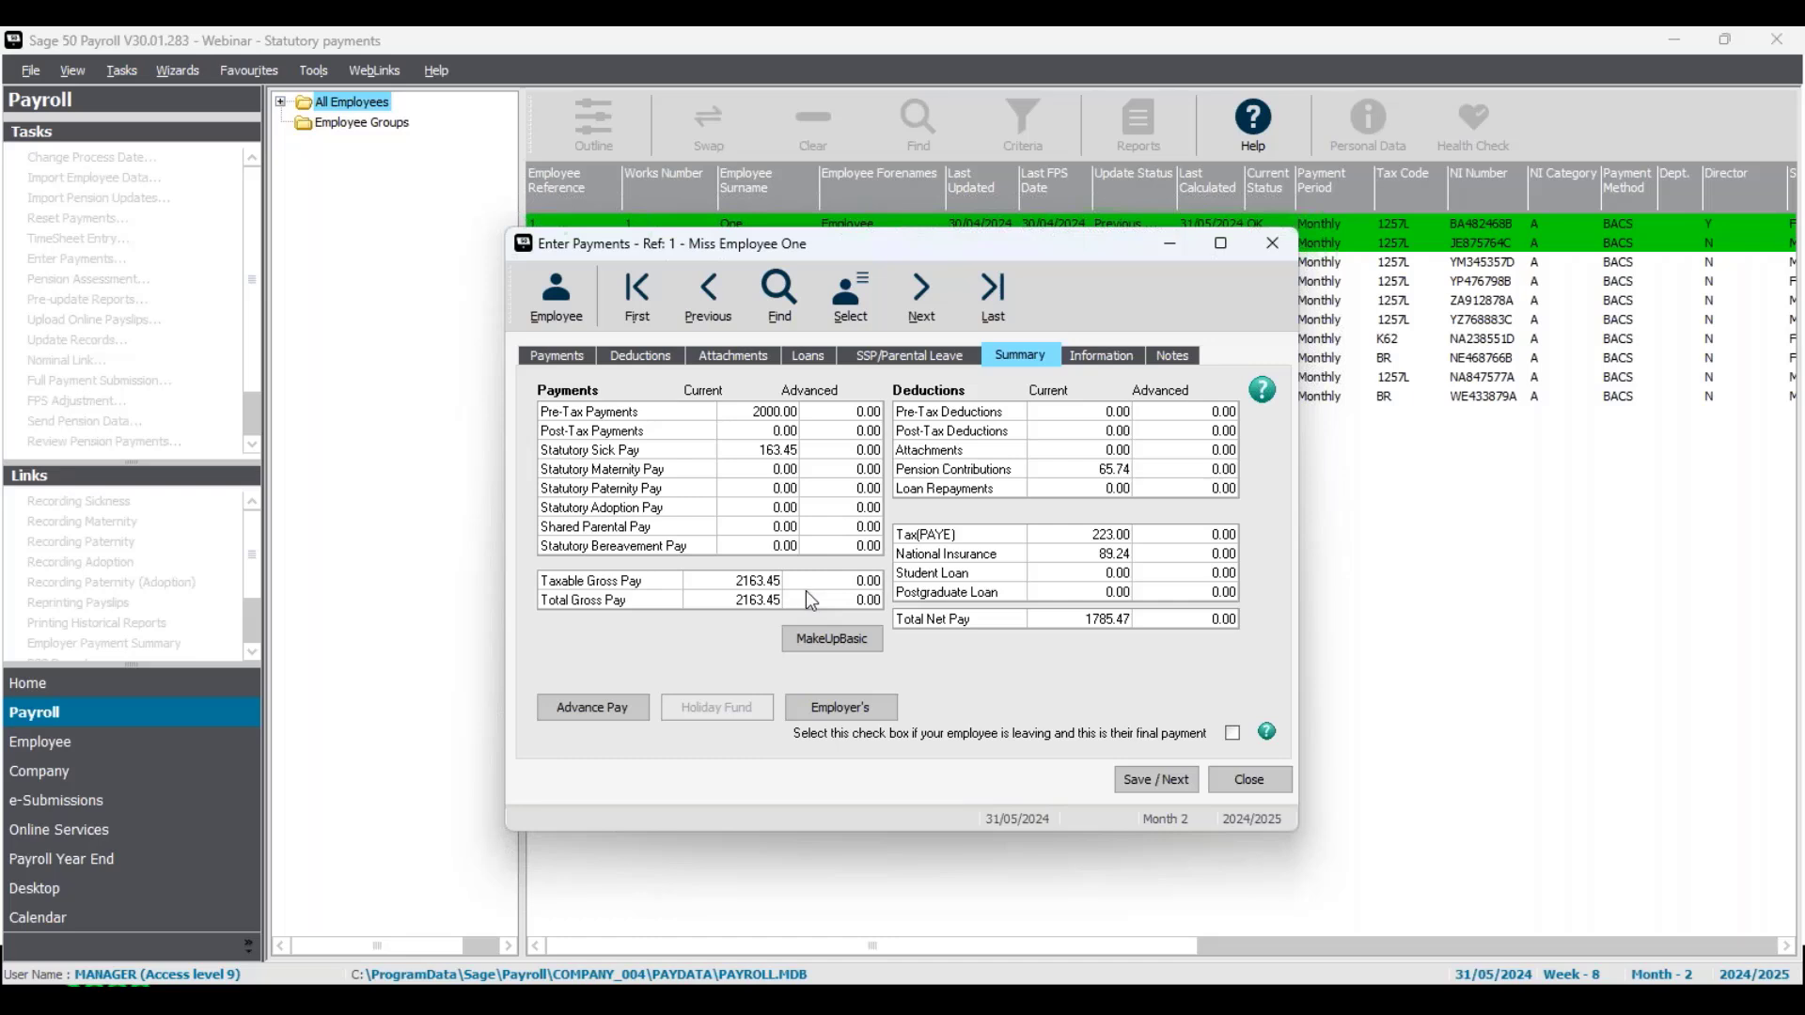
click(831, 649)
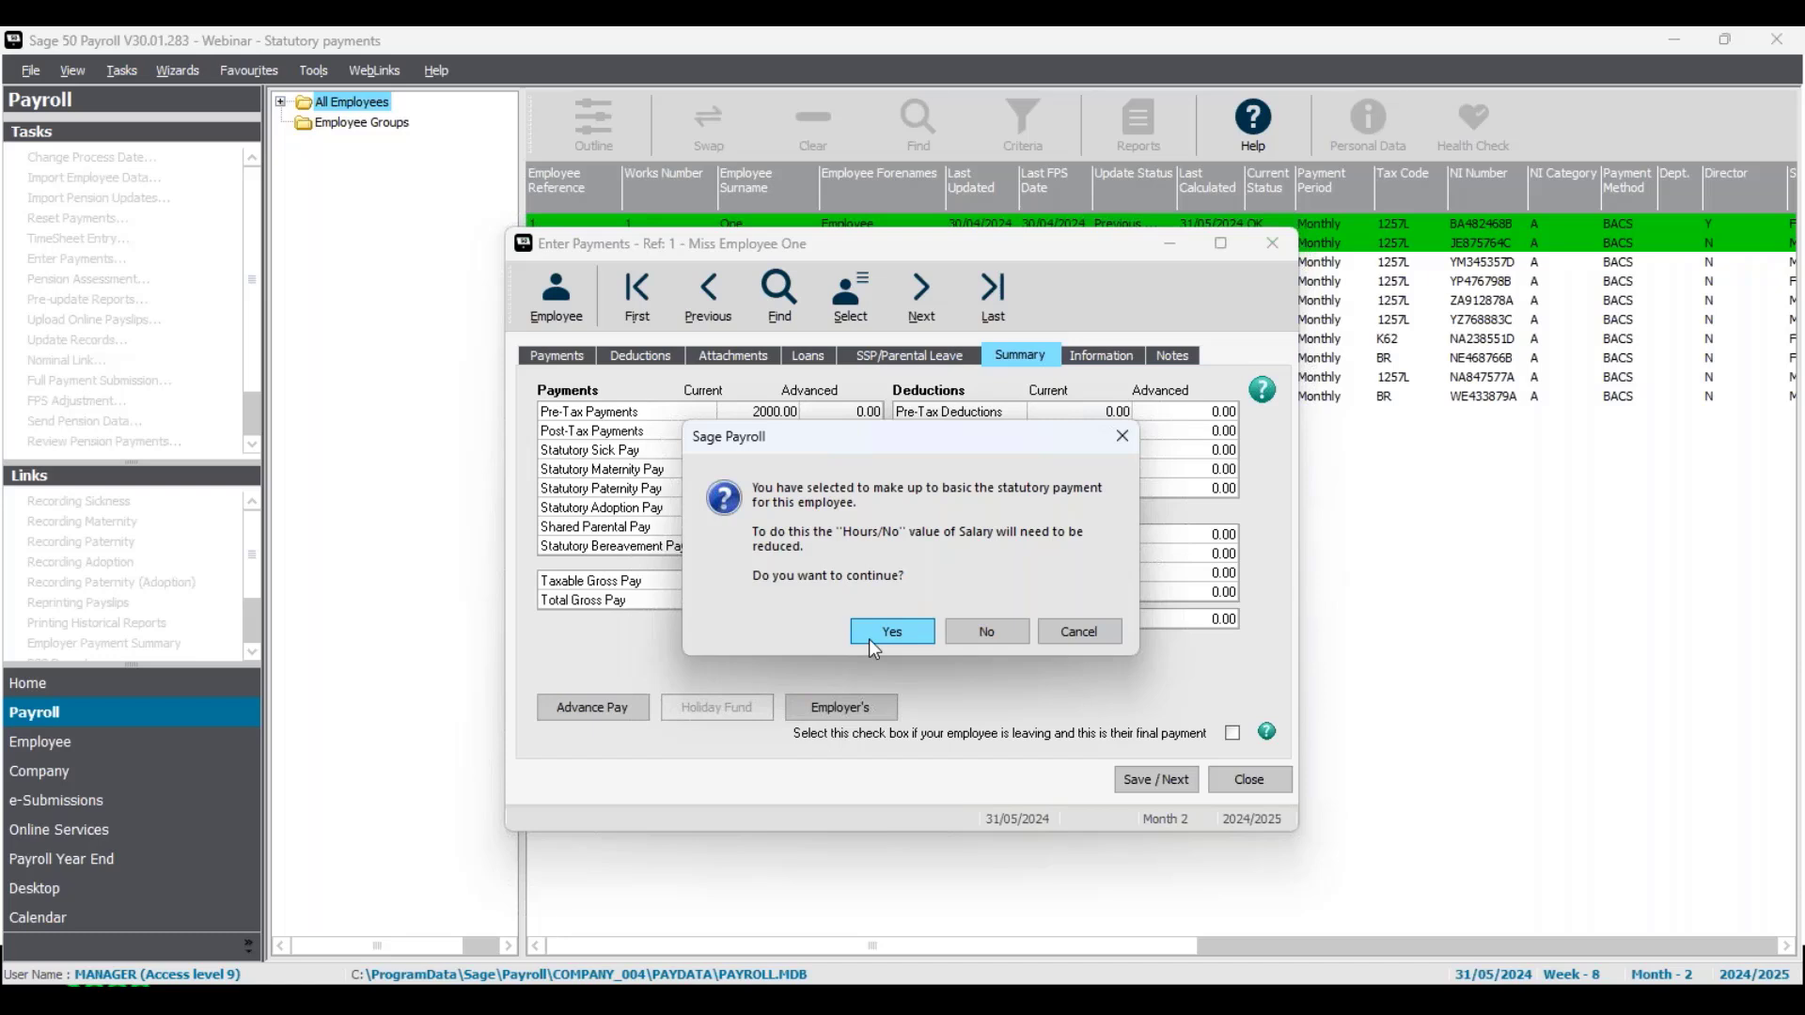
click(871, 643)
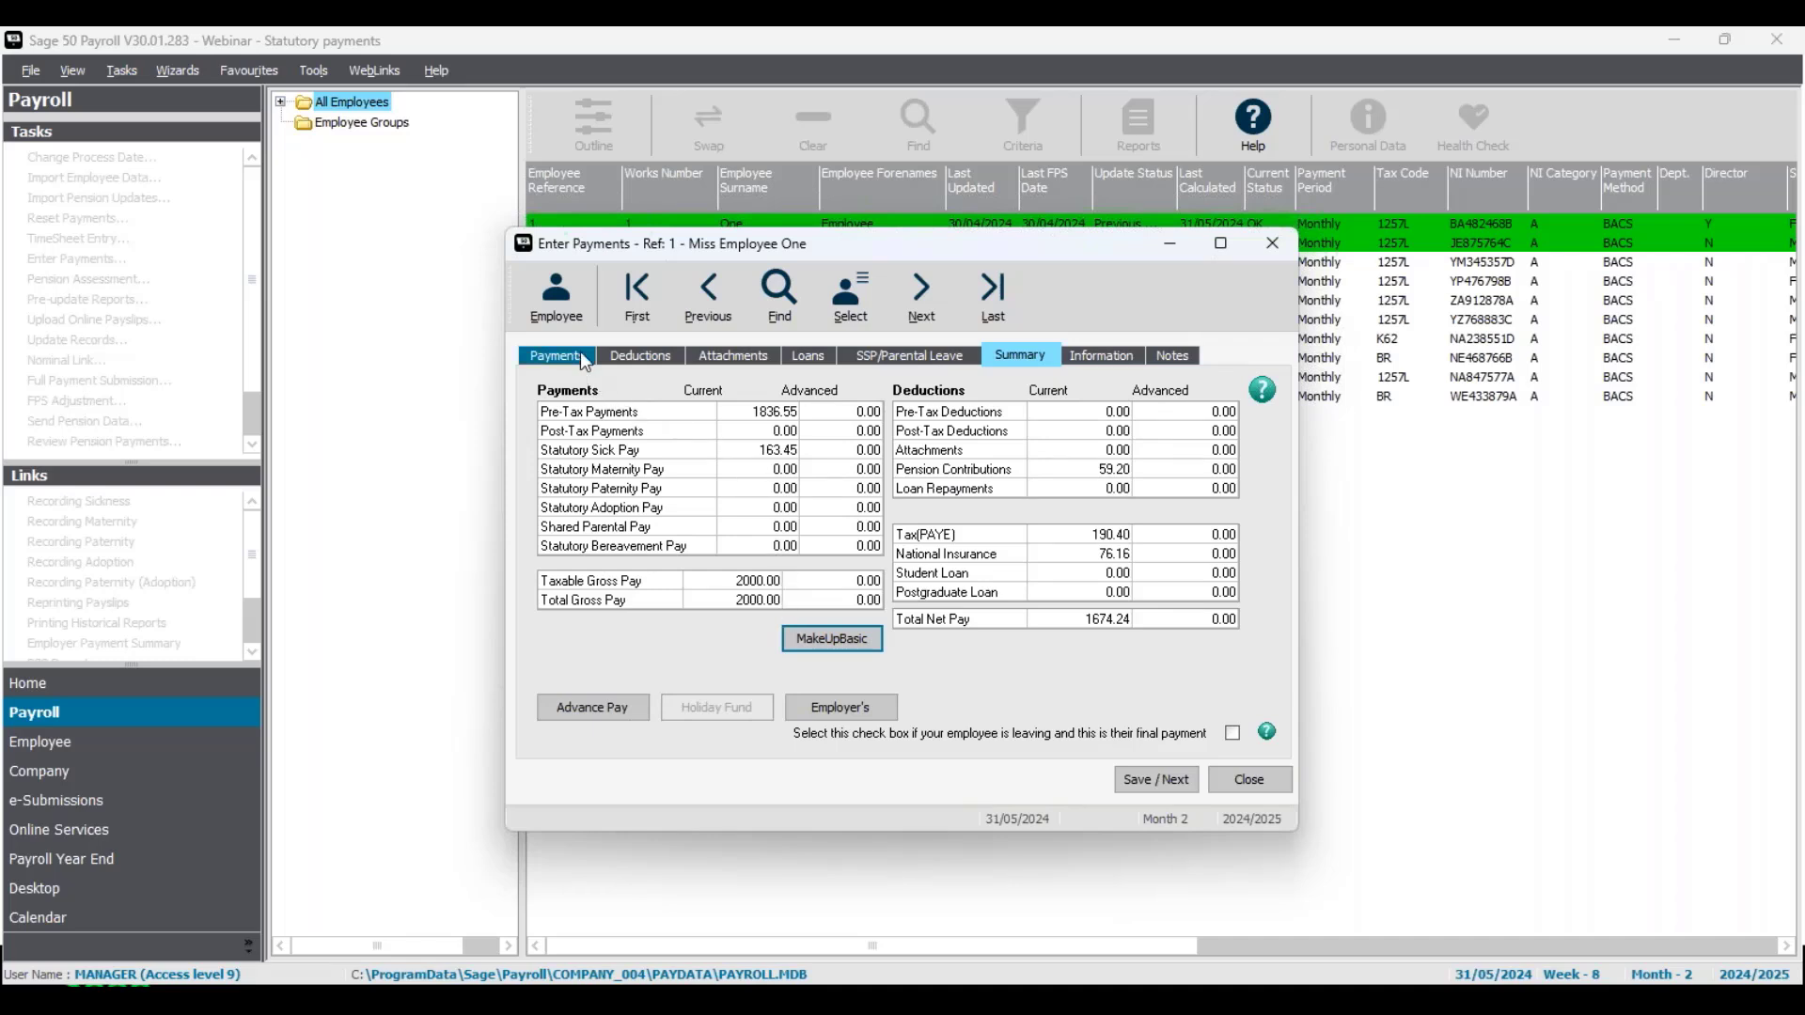
Check employee 1's Salary hours against the payment summary and save the payments to move on to employee 2.
click(556, 355)
click(905, 416)
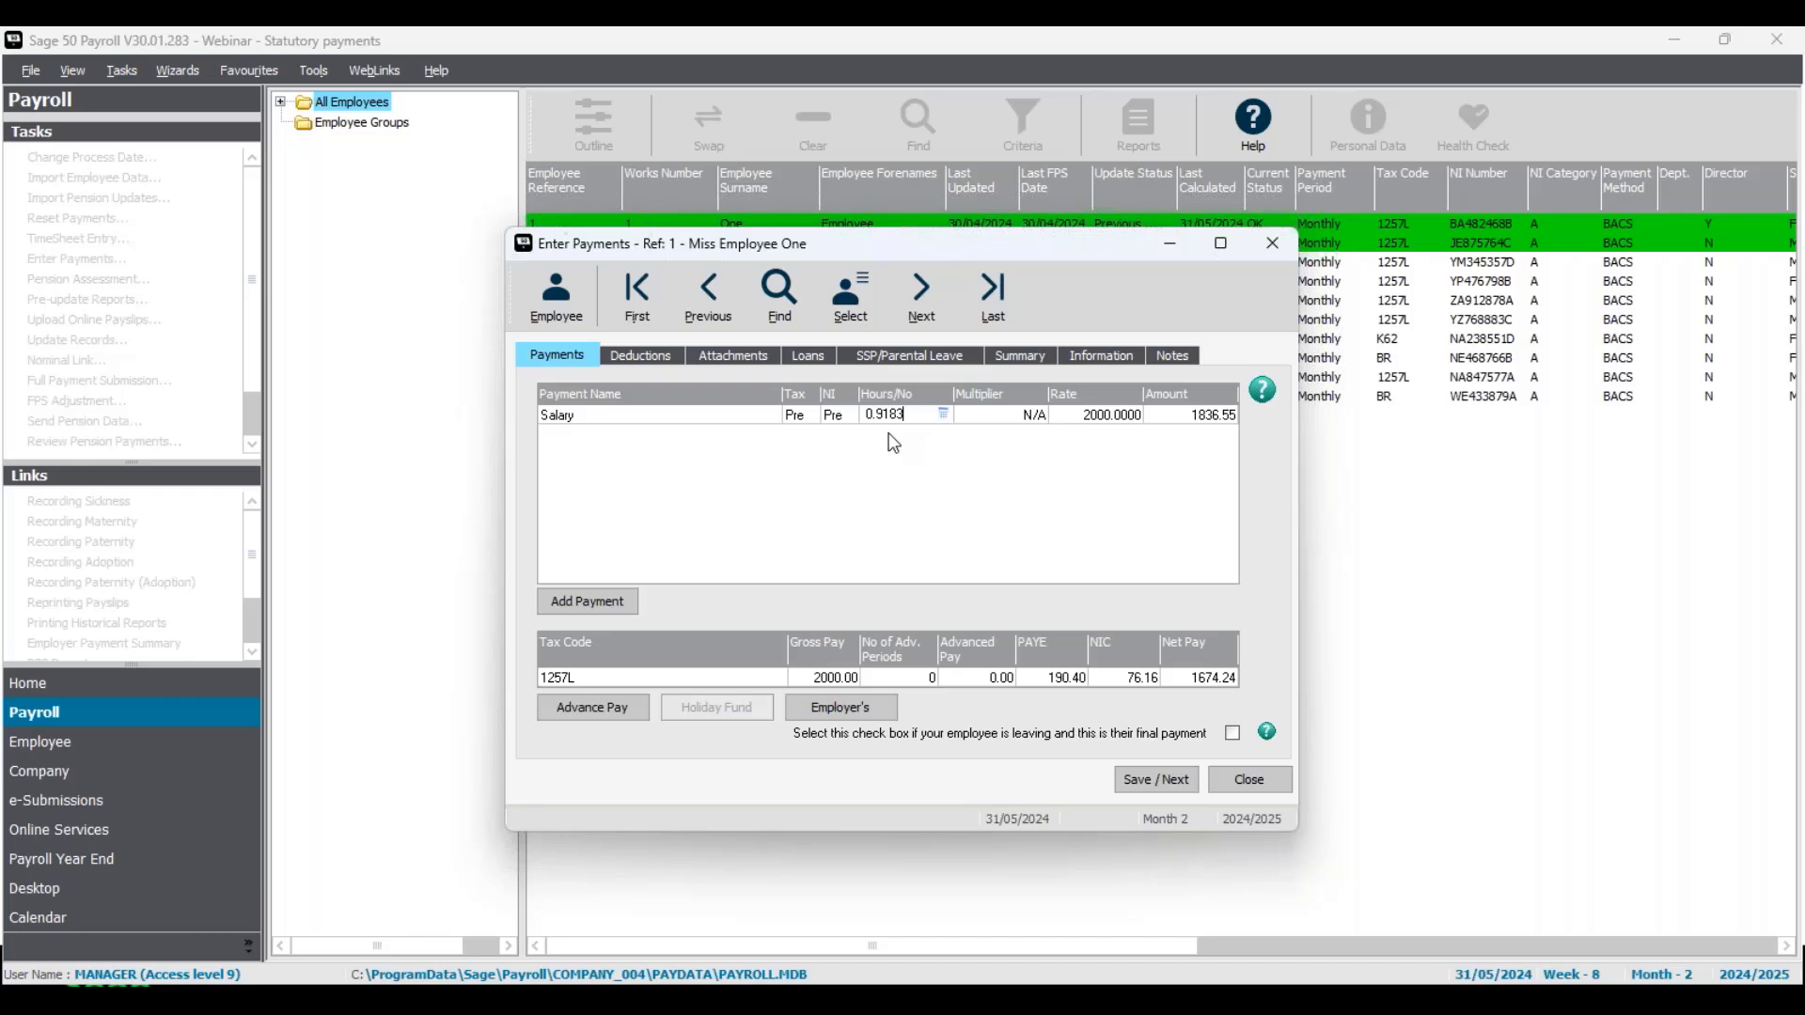
click(1016, 362)
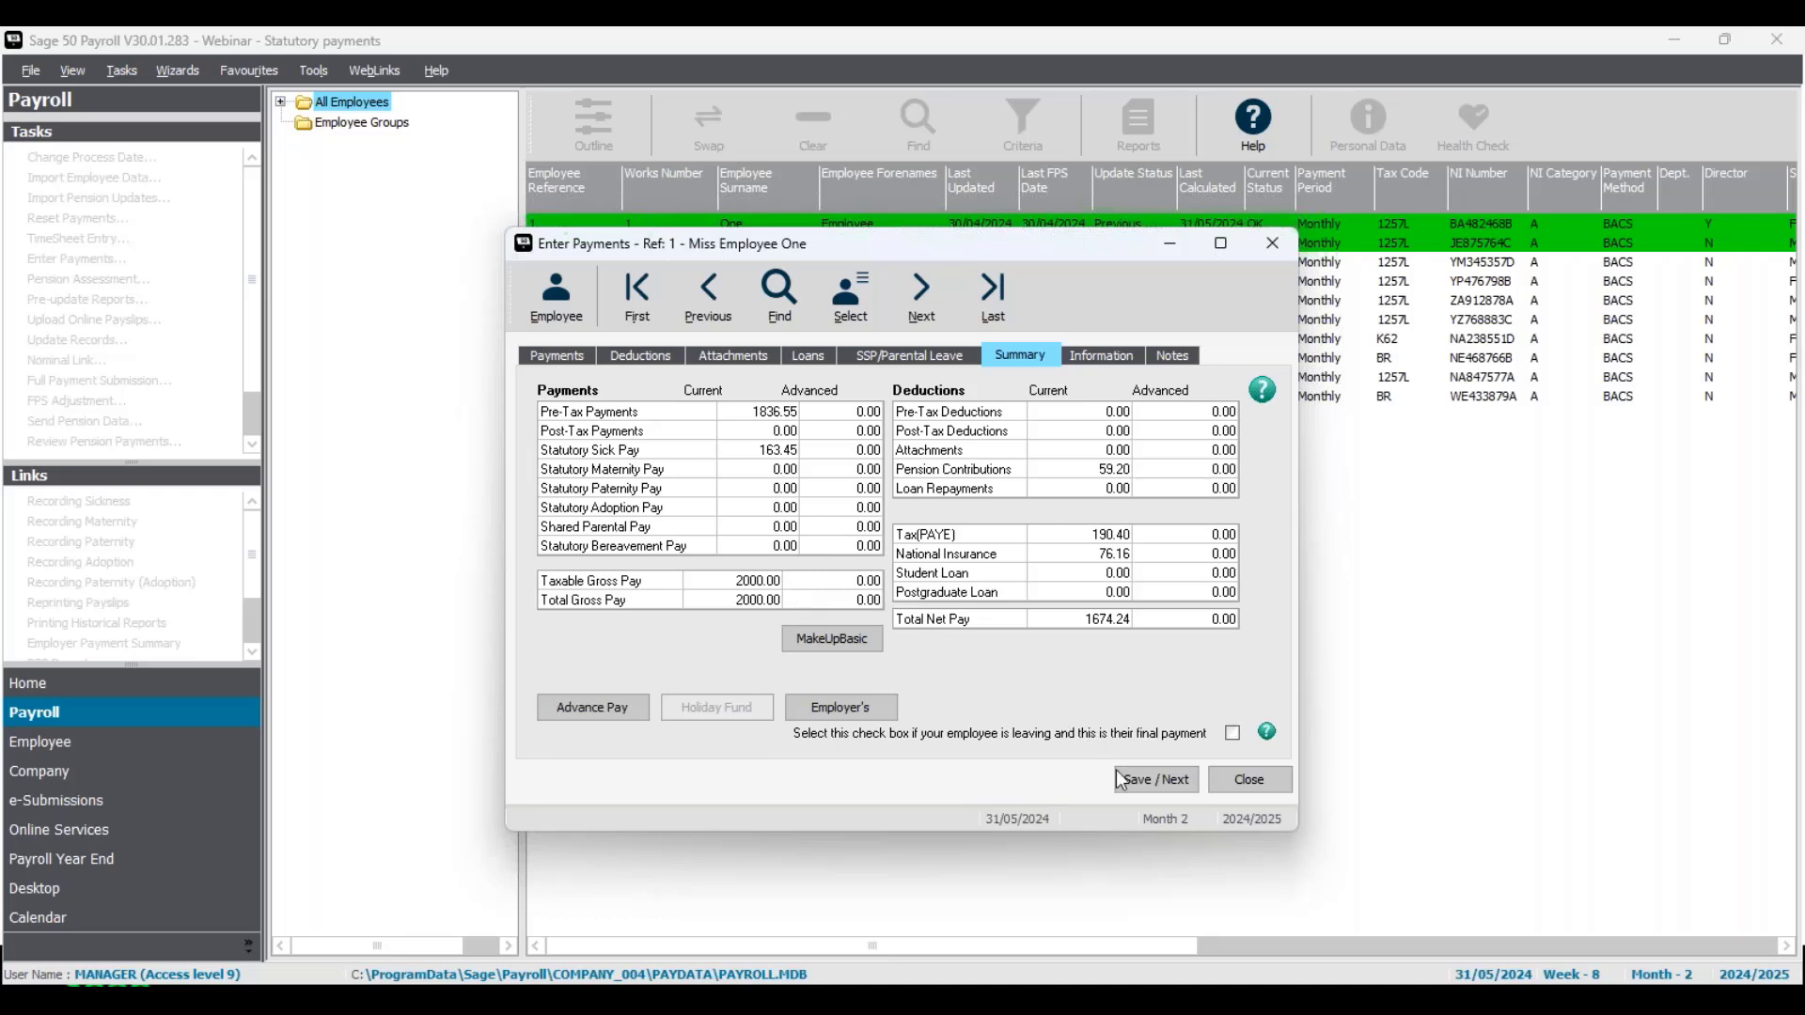
click(1162, 789)
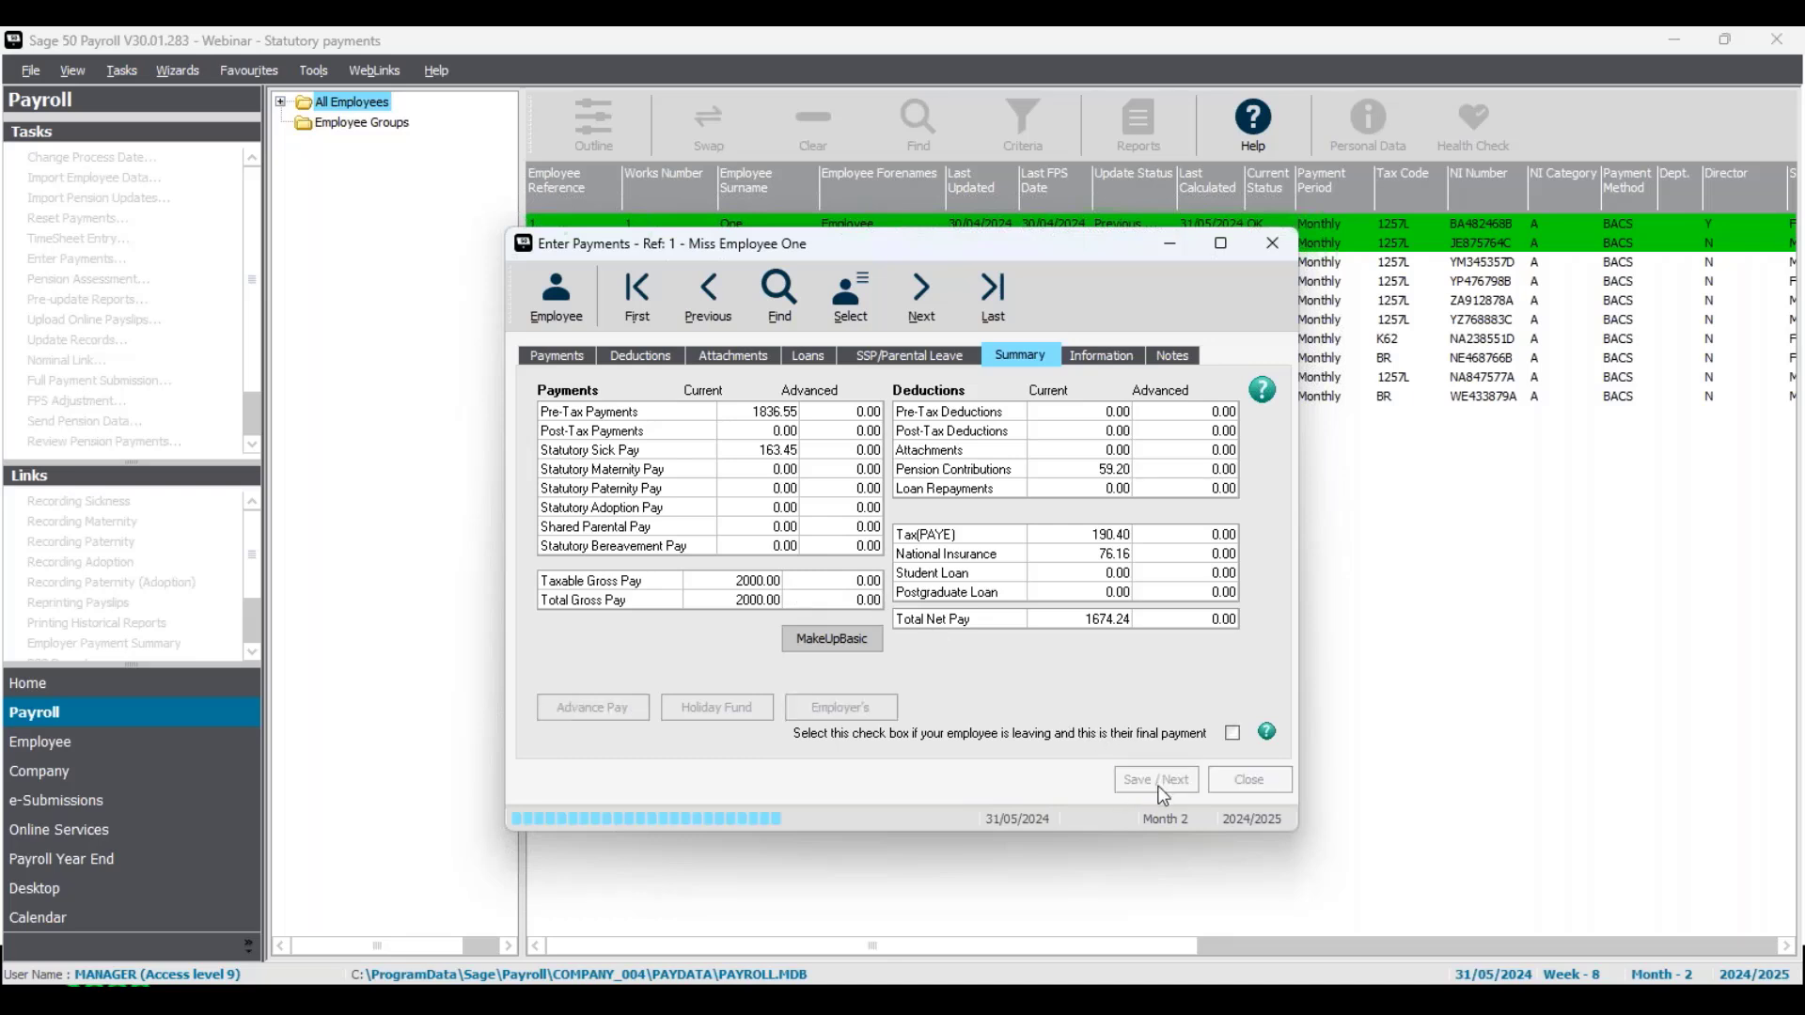
Prorate employee 2's Salary hours to 15 ÷ 23 (0.6522) based on the sickness diary, and close payment entry after checking the summary.
click(581, 364)
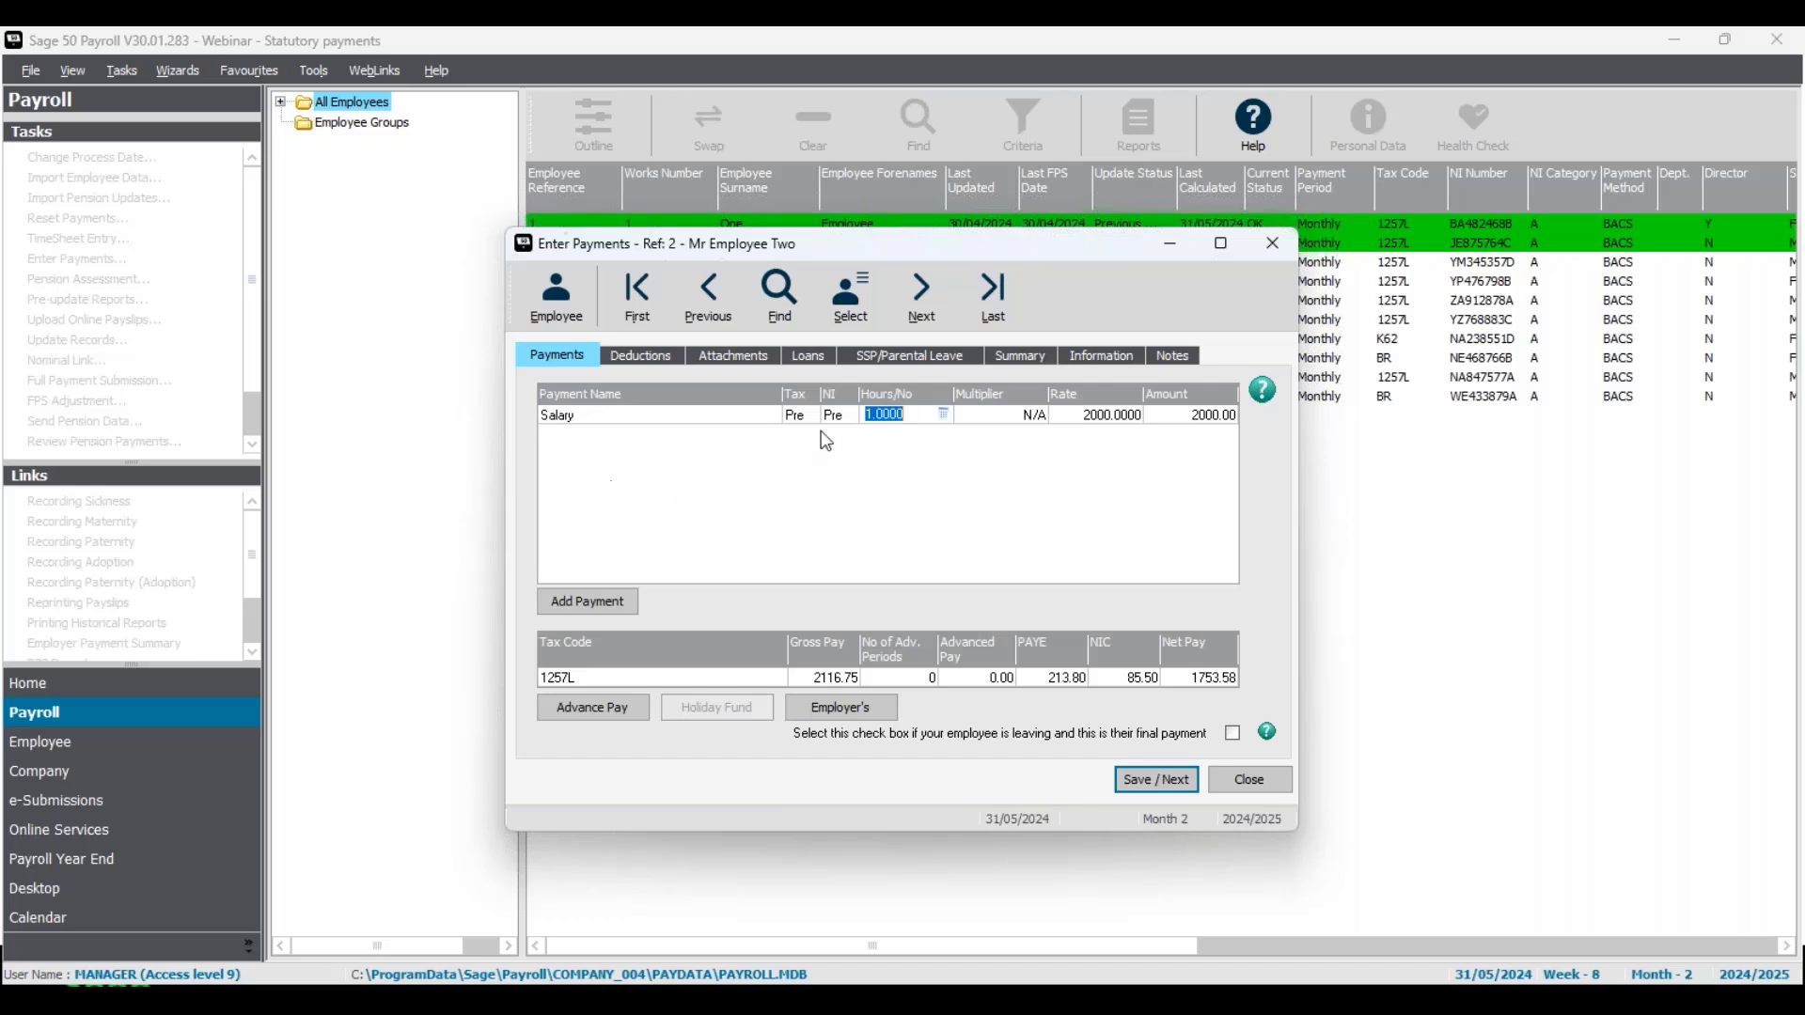
click(900, 352)
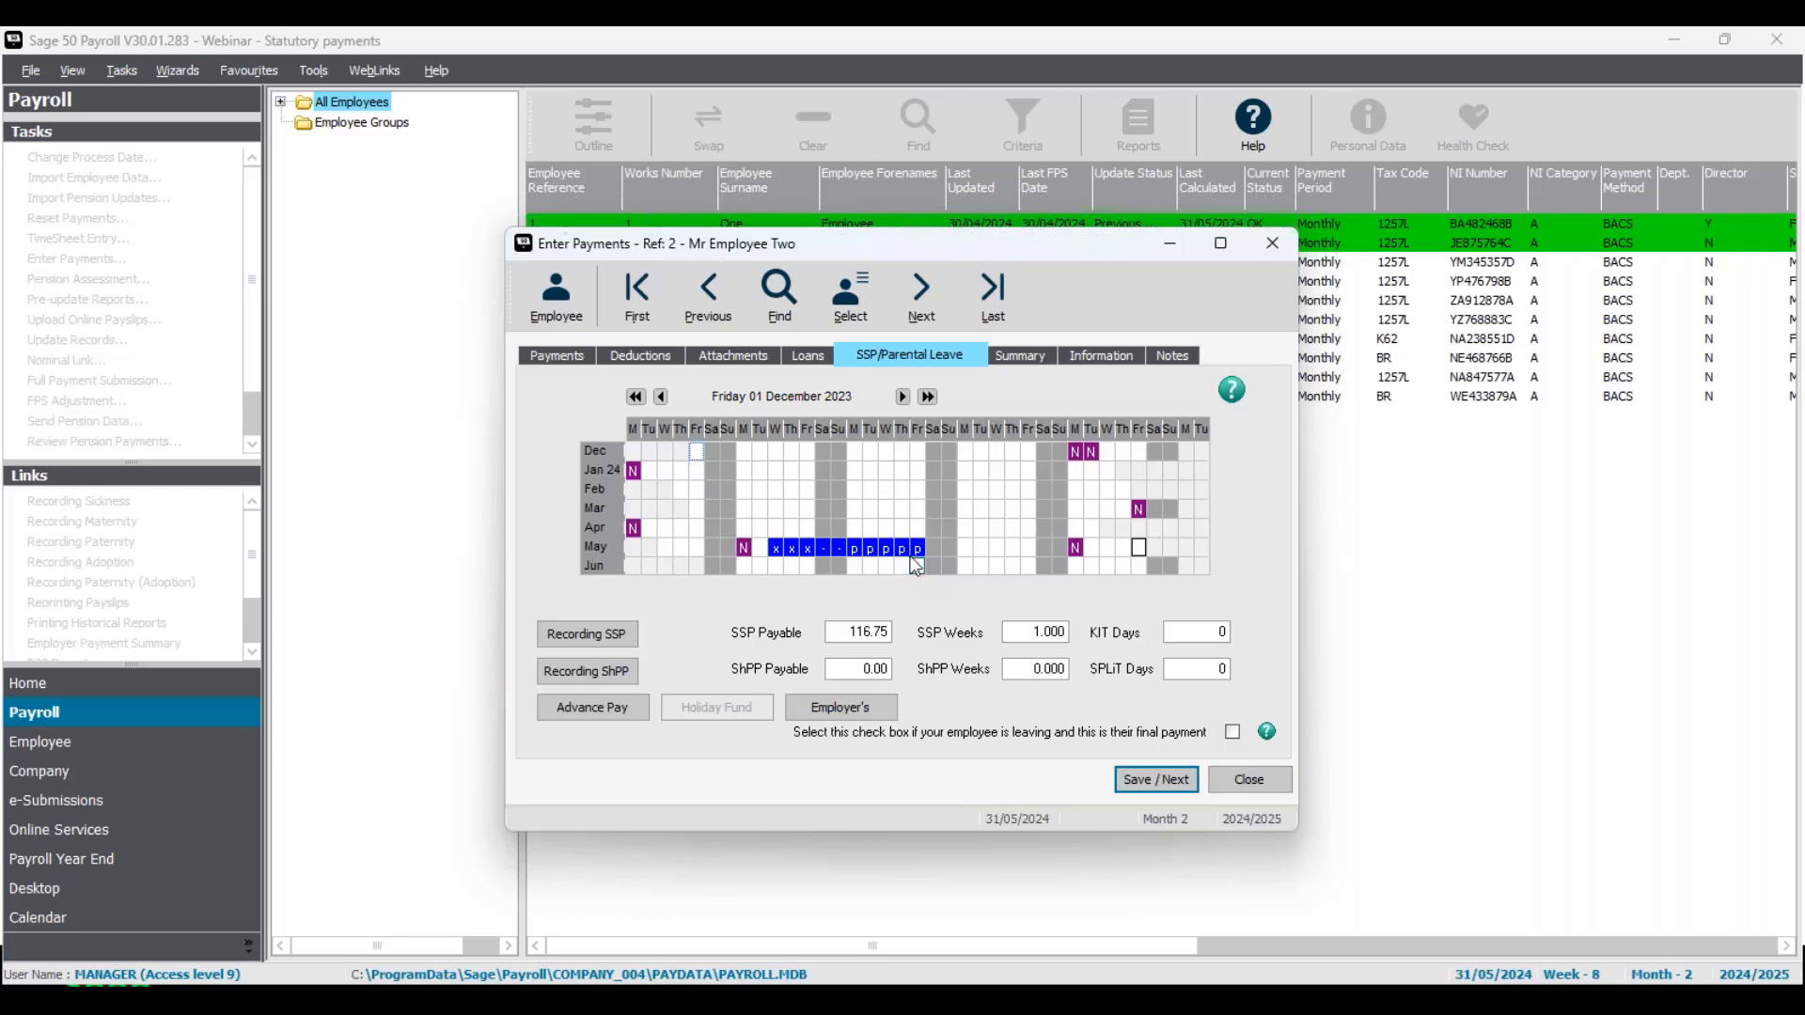
click(587, 358)
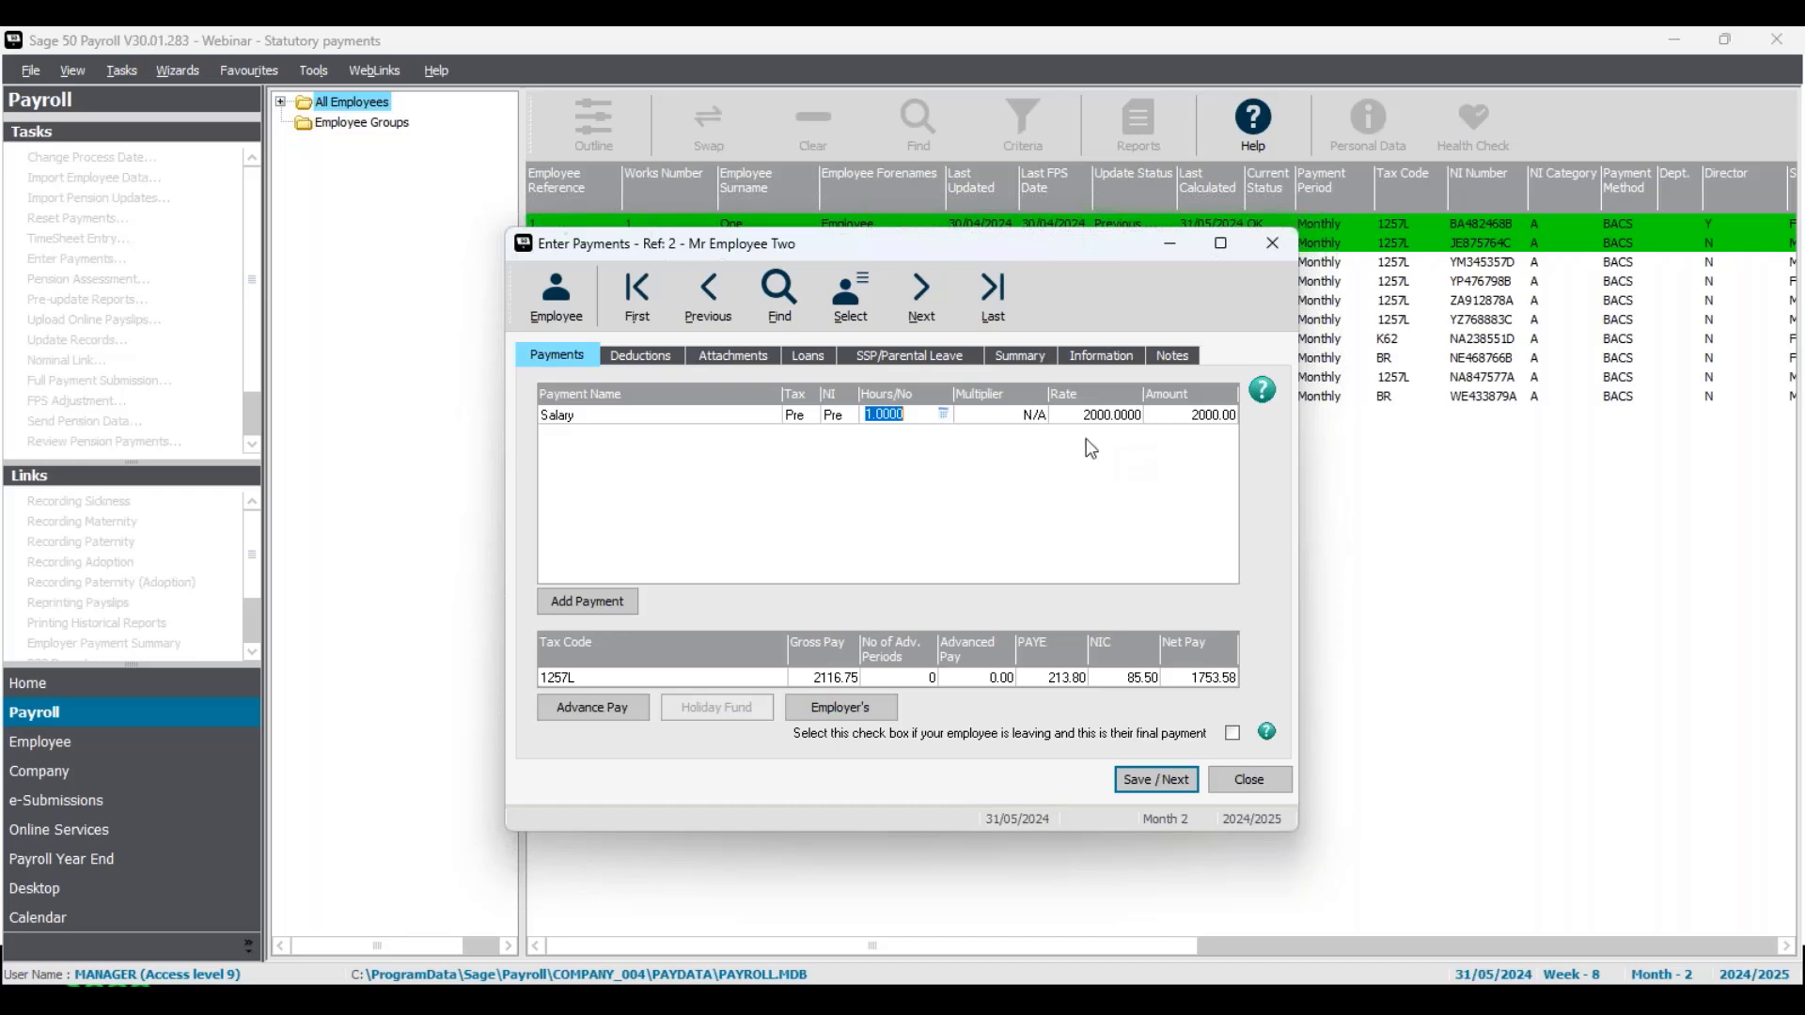
click(945, 415)
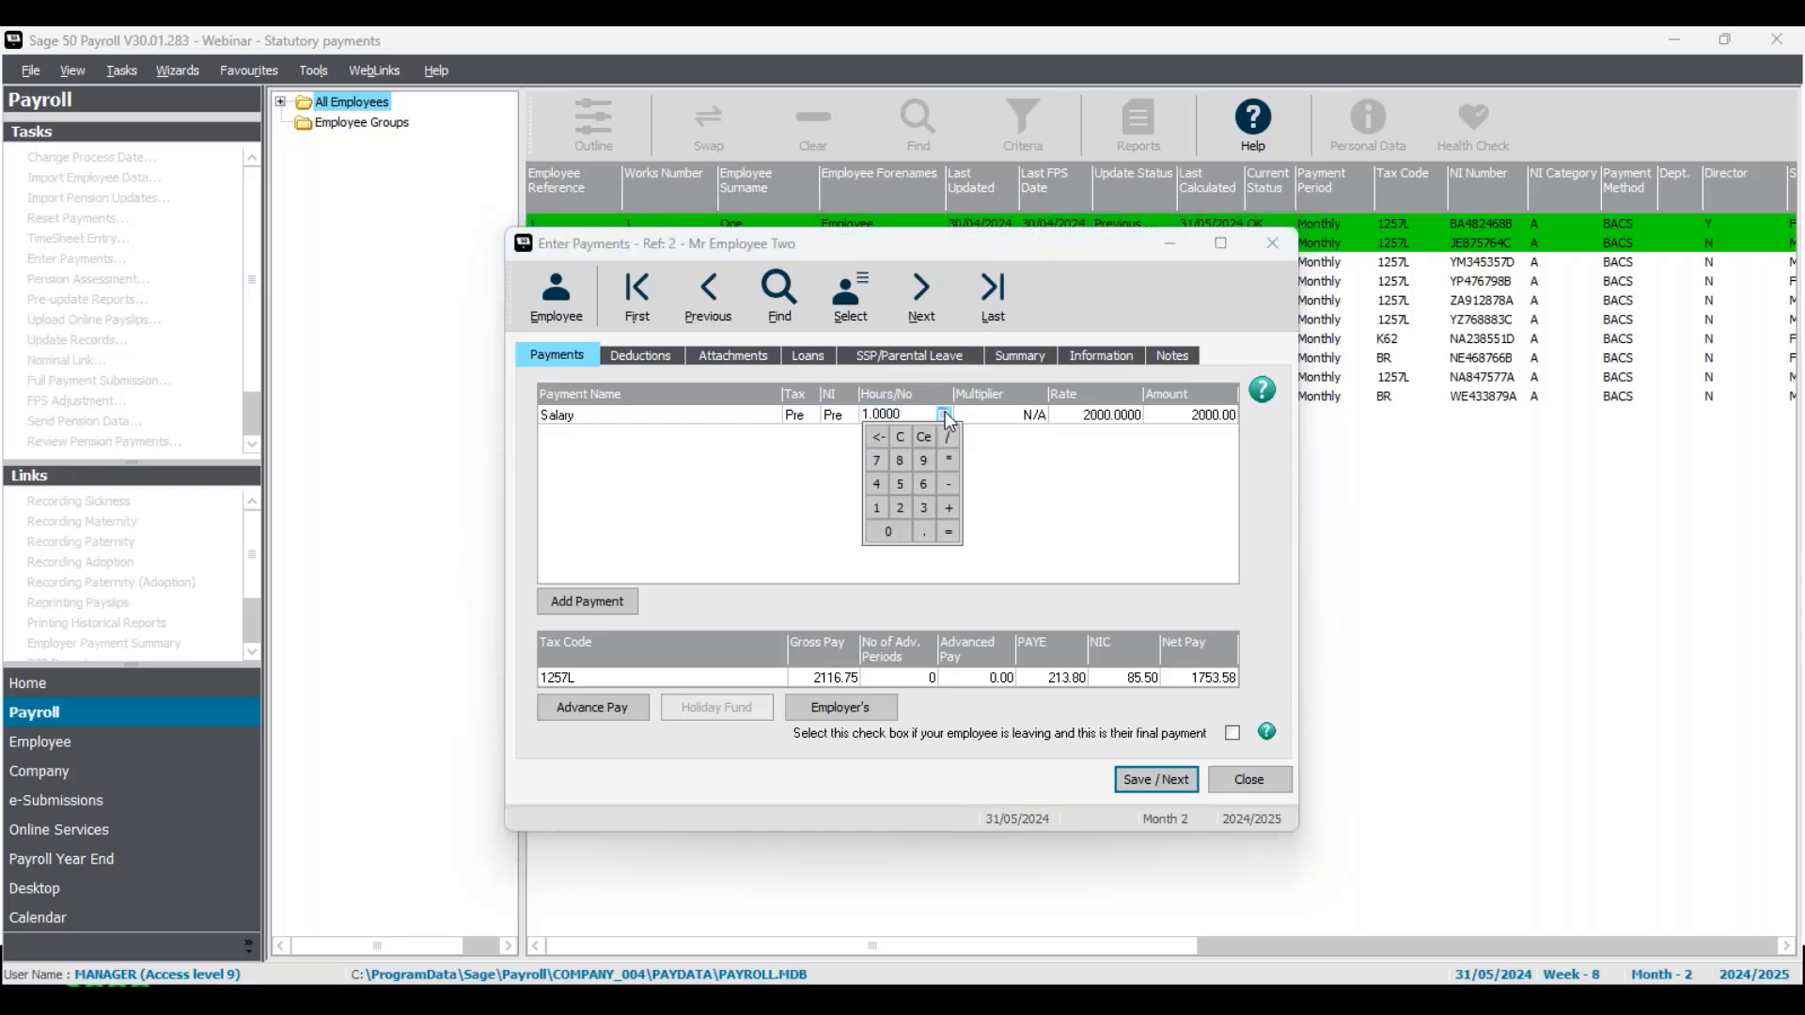
click(877, 508)
click(907, 491)
click(901, 510)
click(925, 509)
click(947, 533)
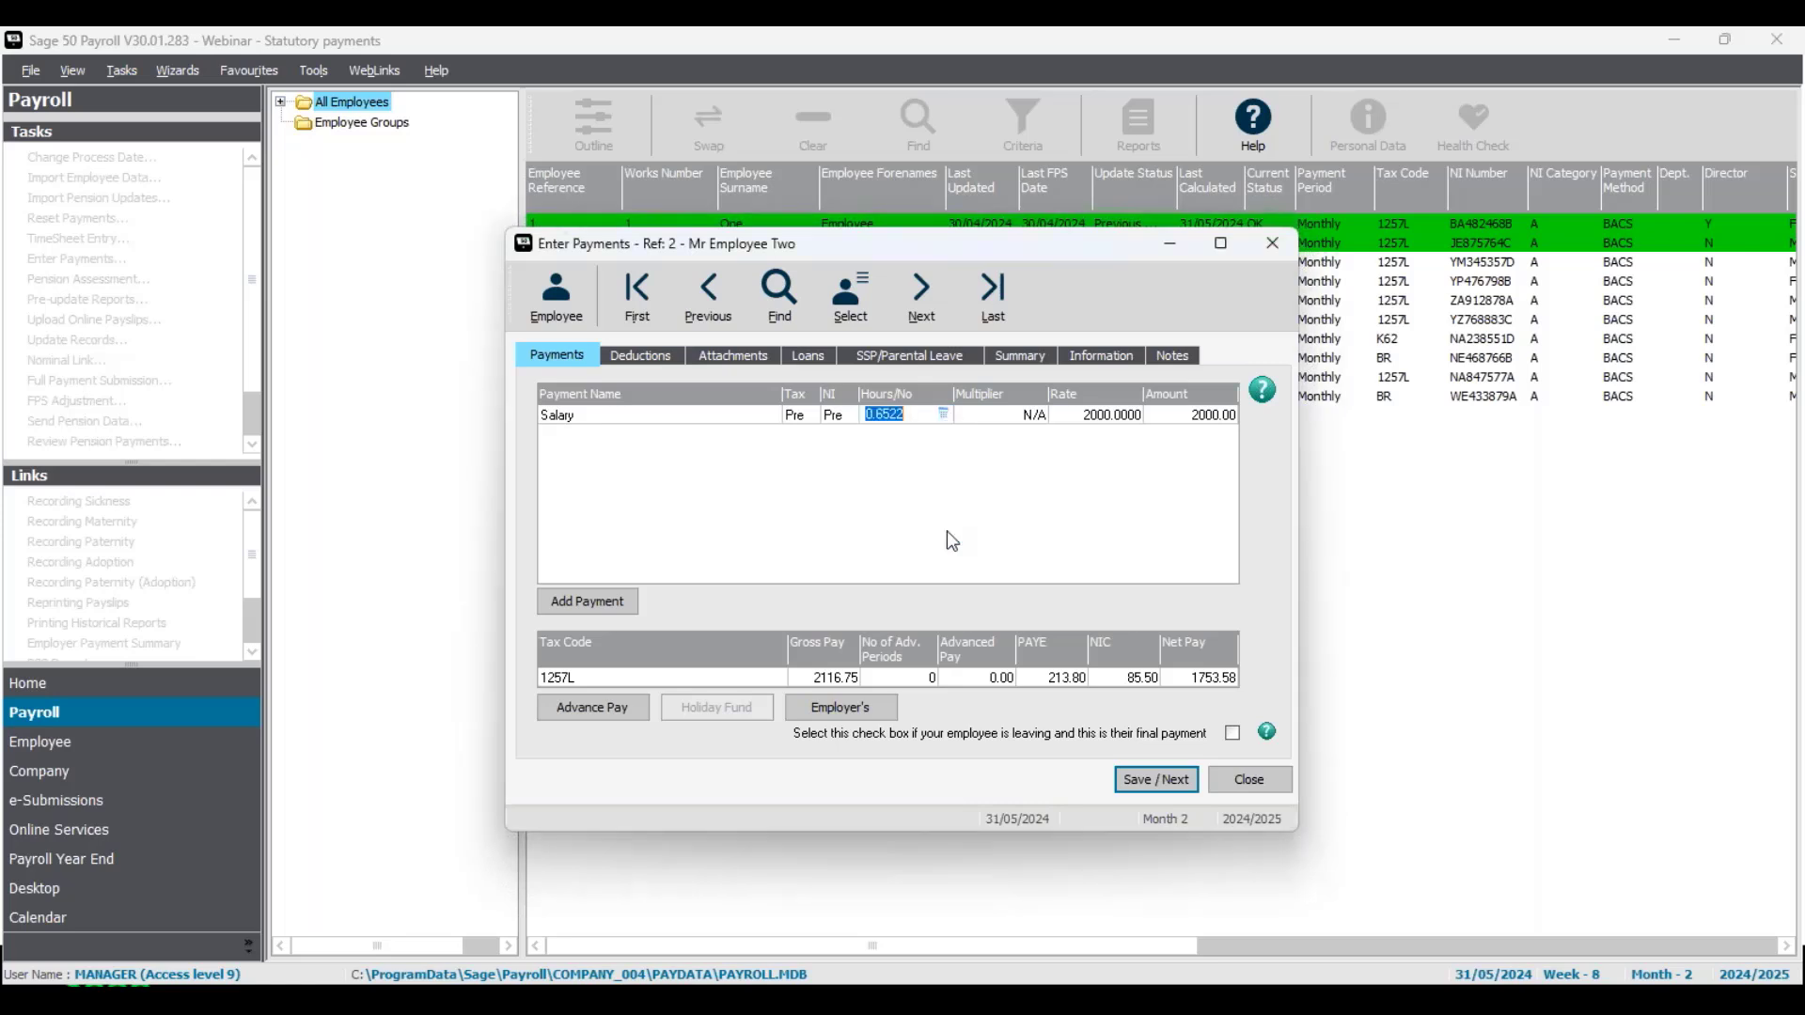
key(Tab)
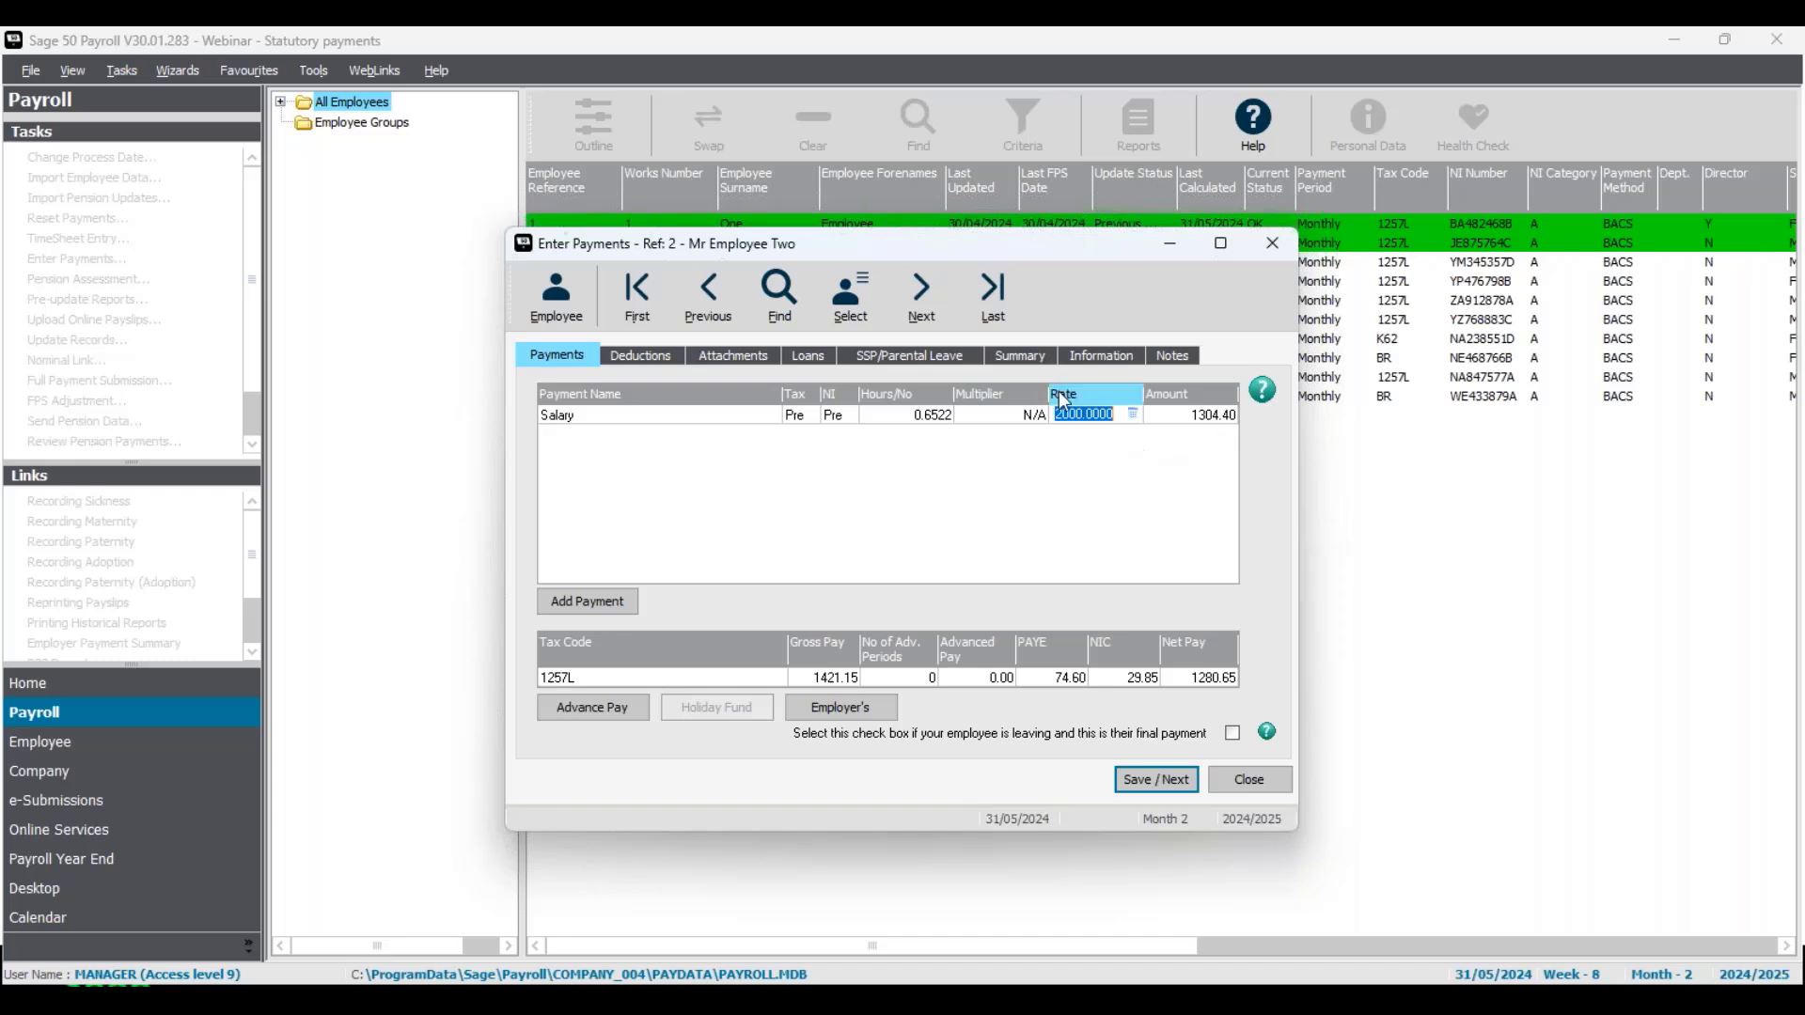
click(1029, 355)
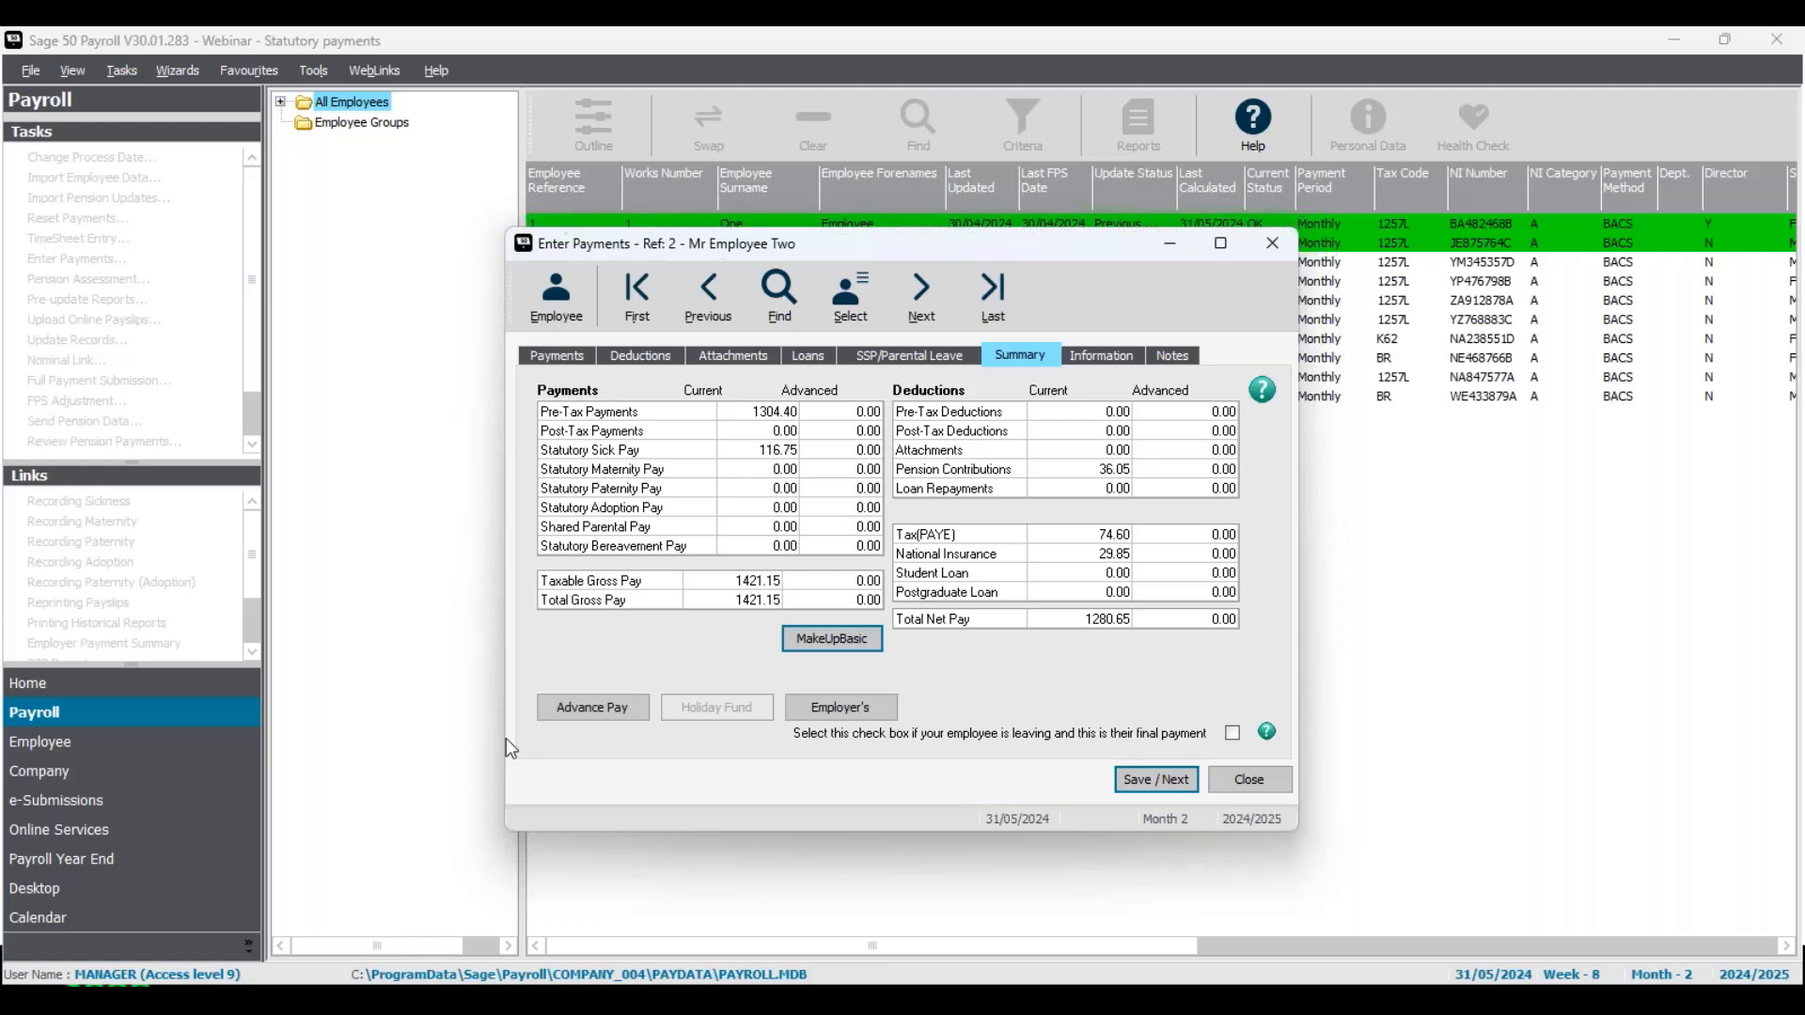
click(1279, 787)
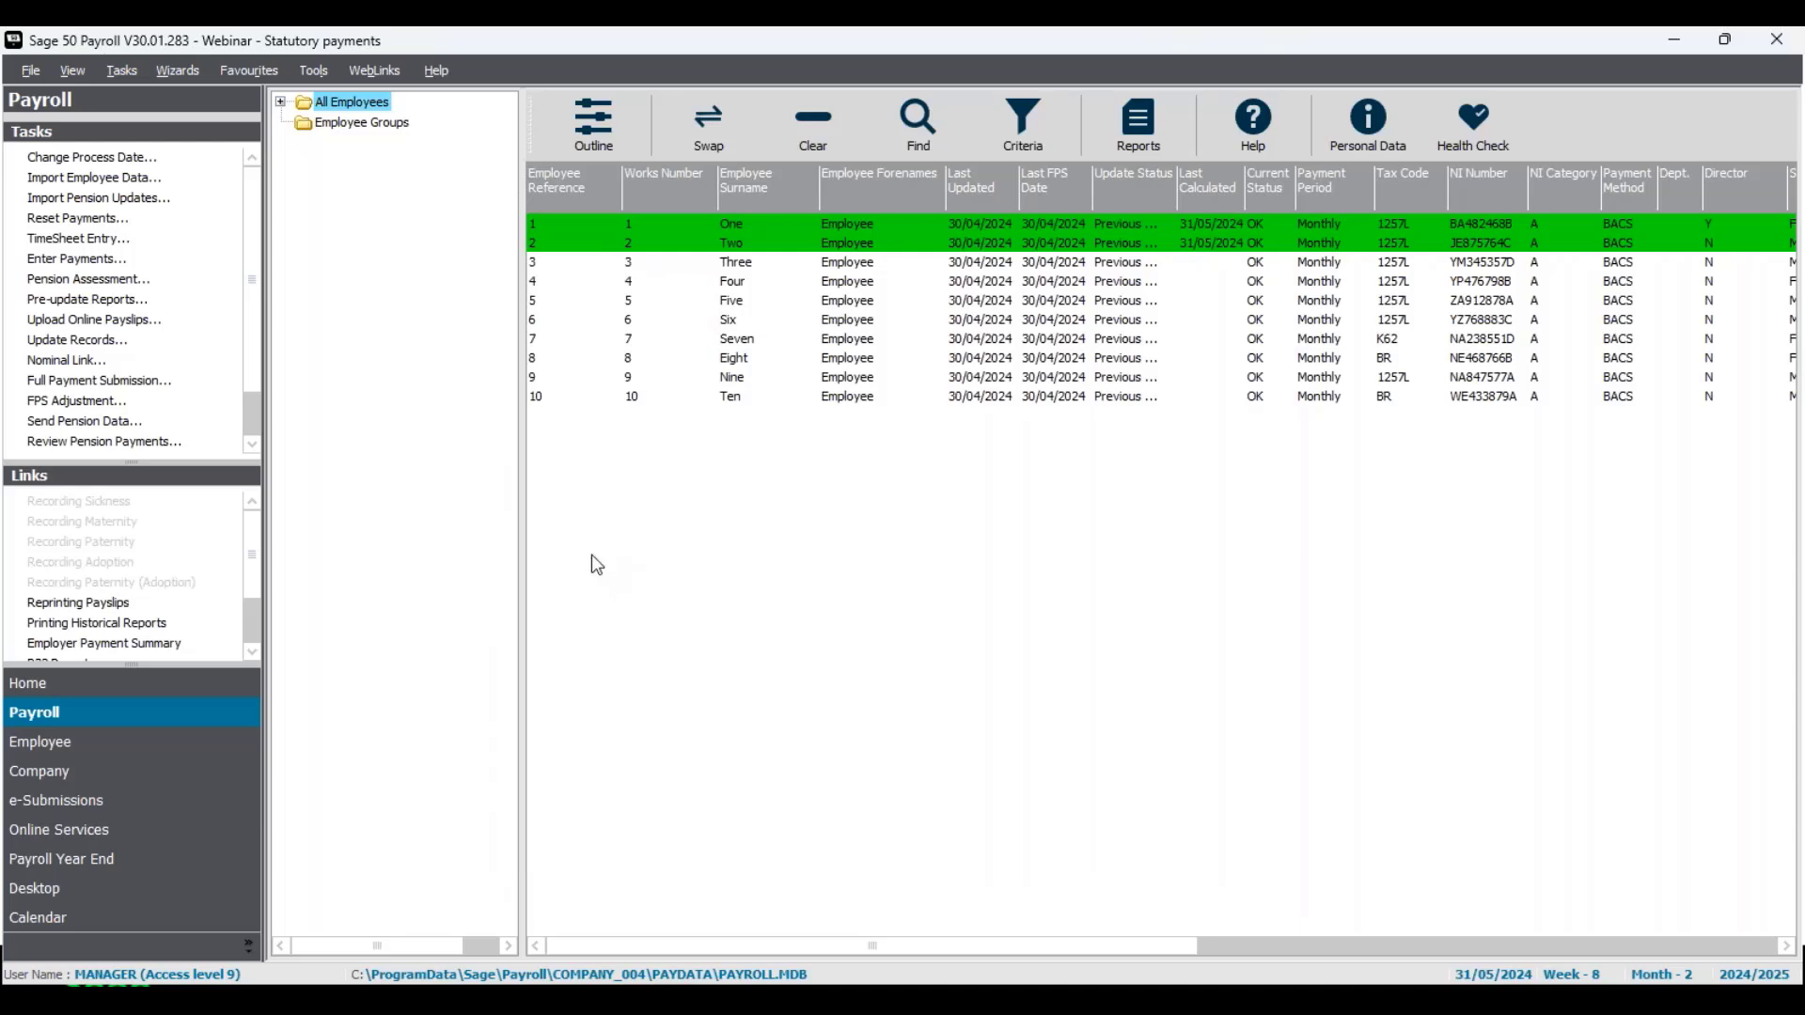
Preview the Laser (2 per A4 sheet) payslips from the pre-update reports and review both employees' pay and sick pay.
click(132, 302)
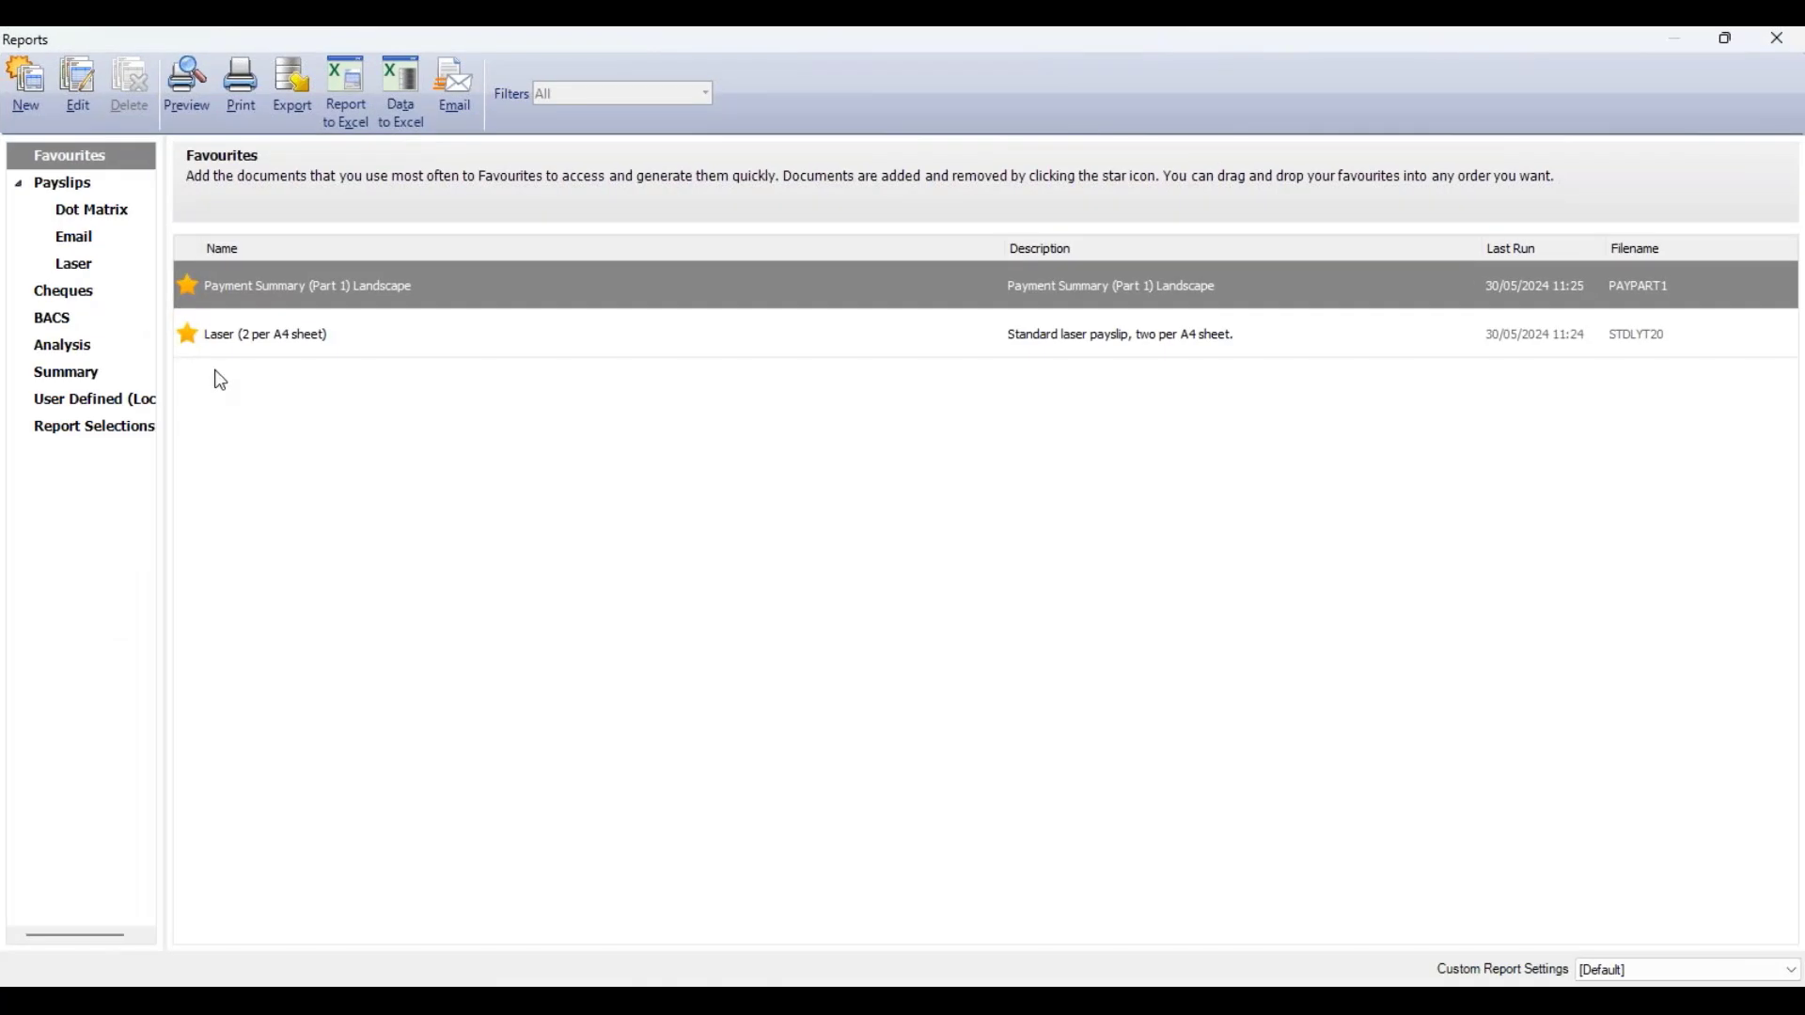
click(348, 345)
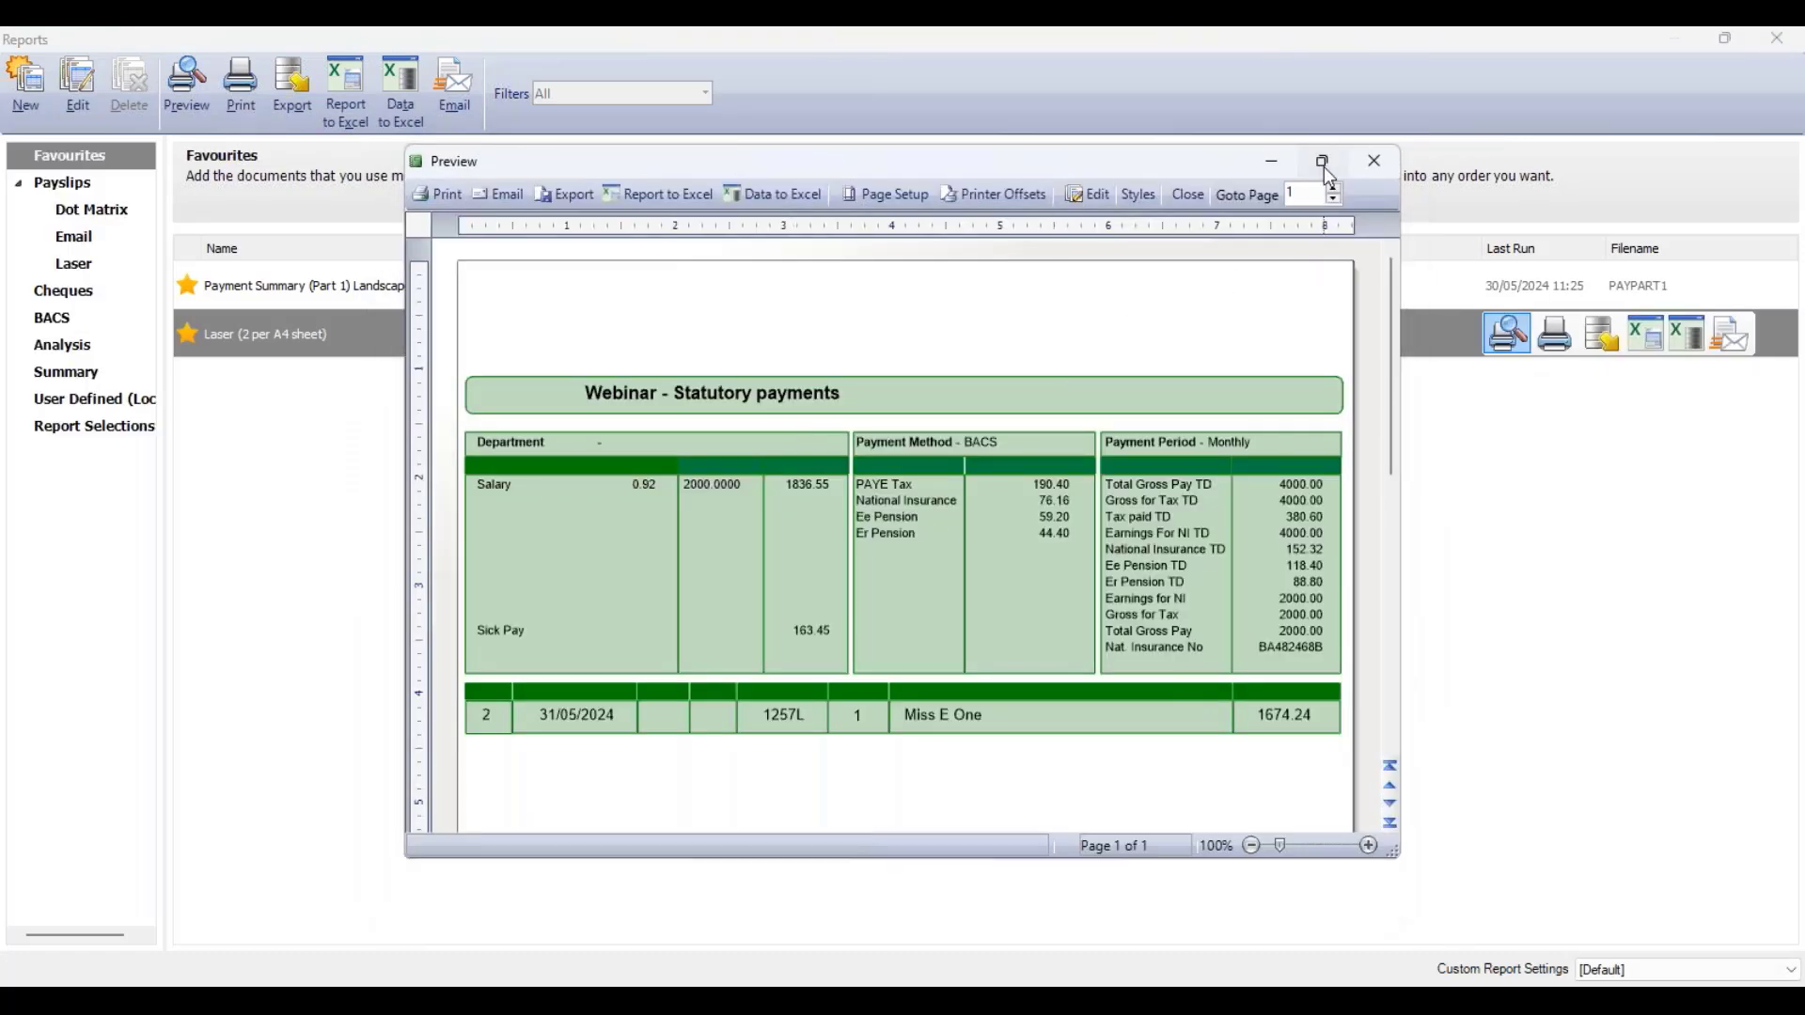
click(1324, 162)
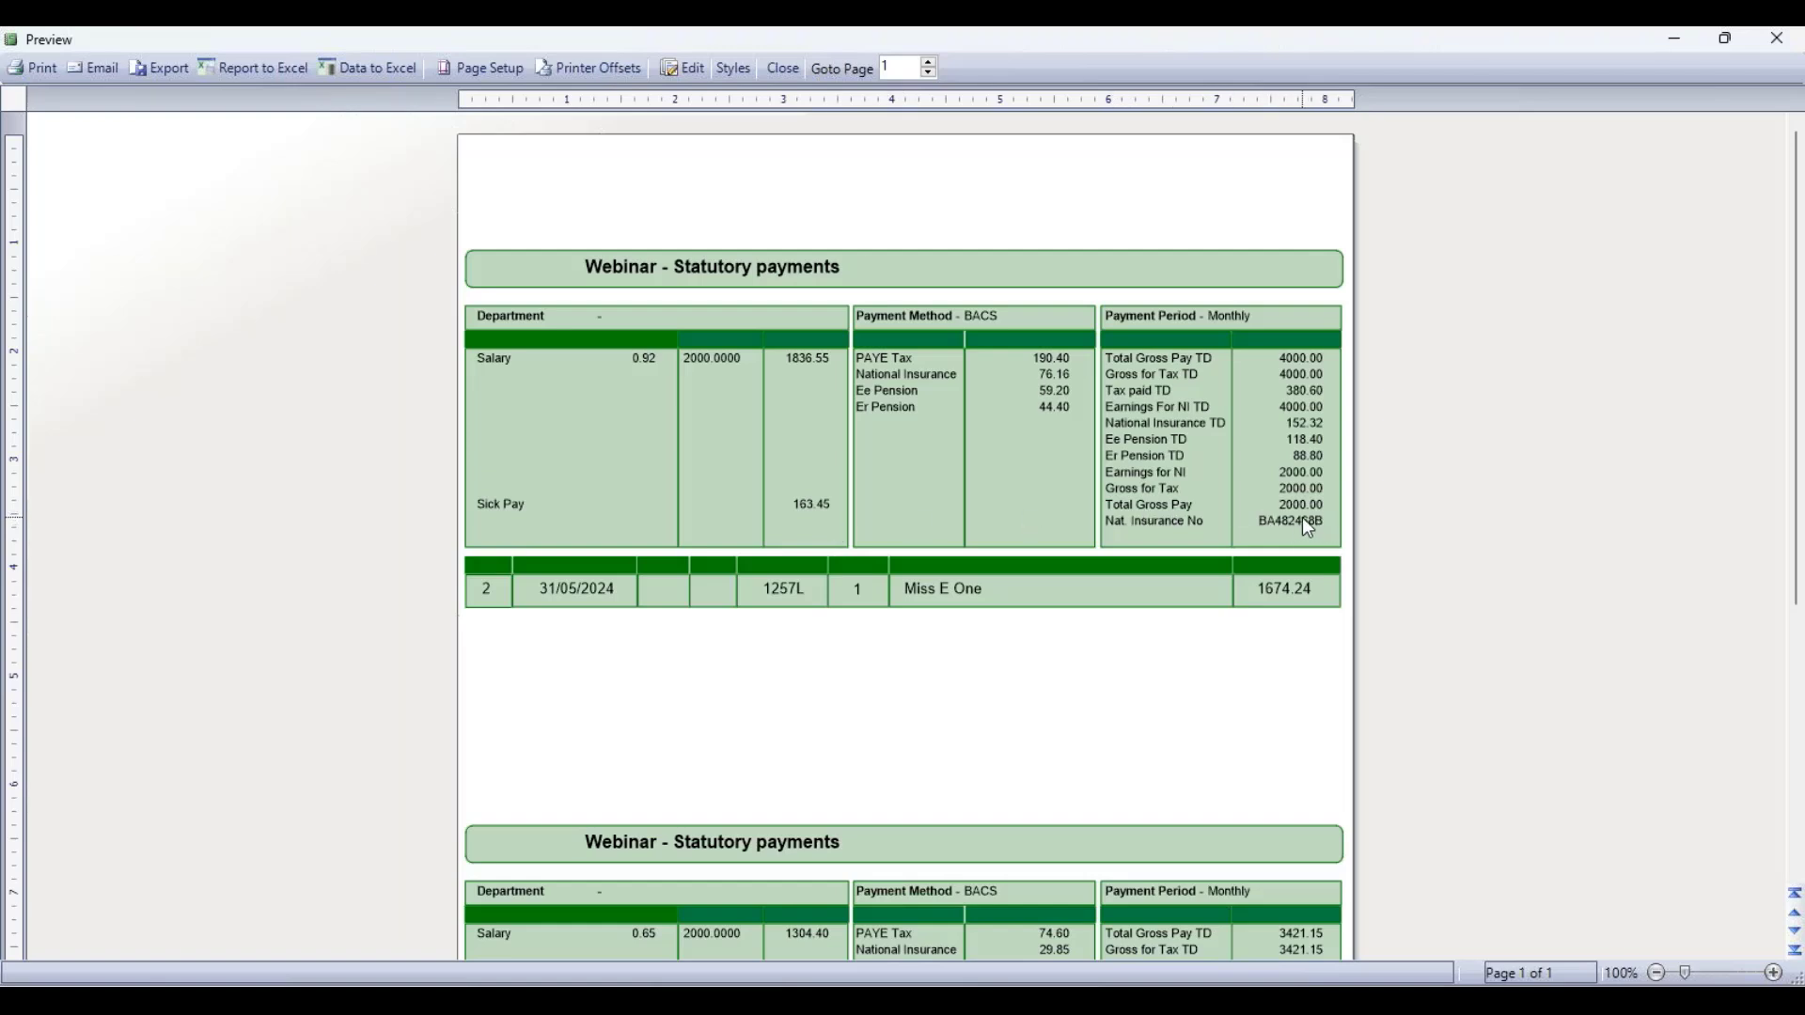
scroll(1302, 517, down, 5)
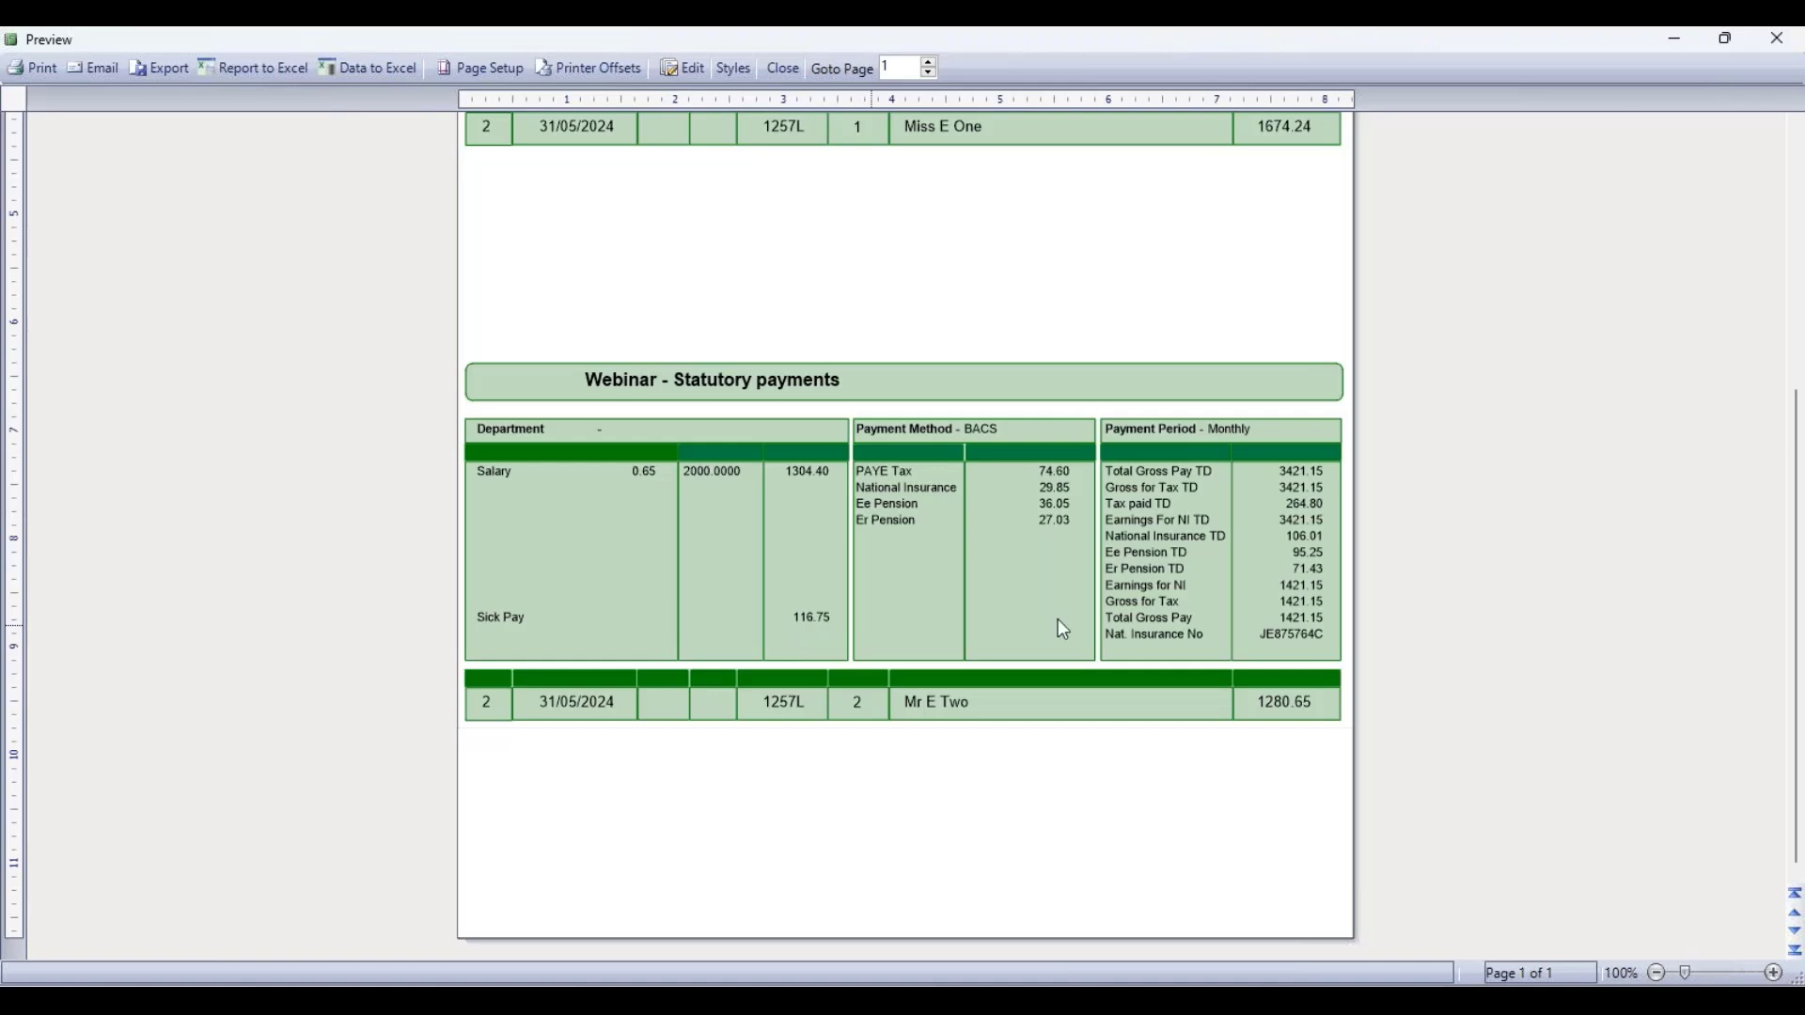
click(1777, 40)
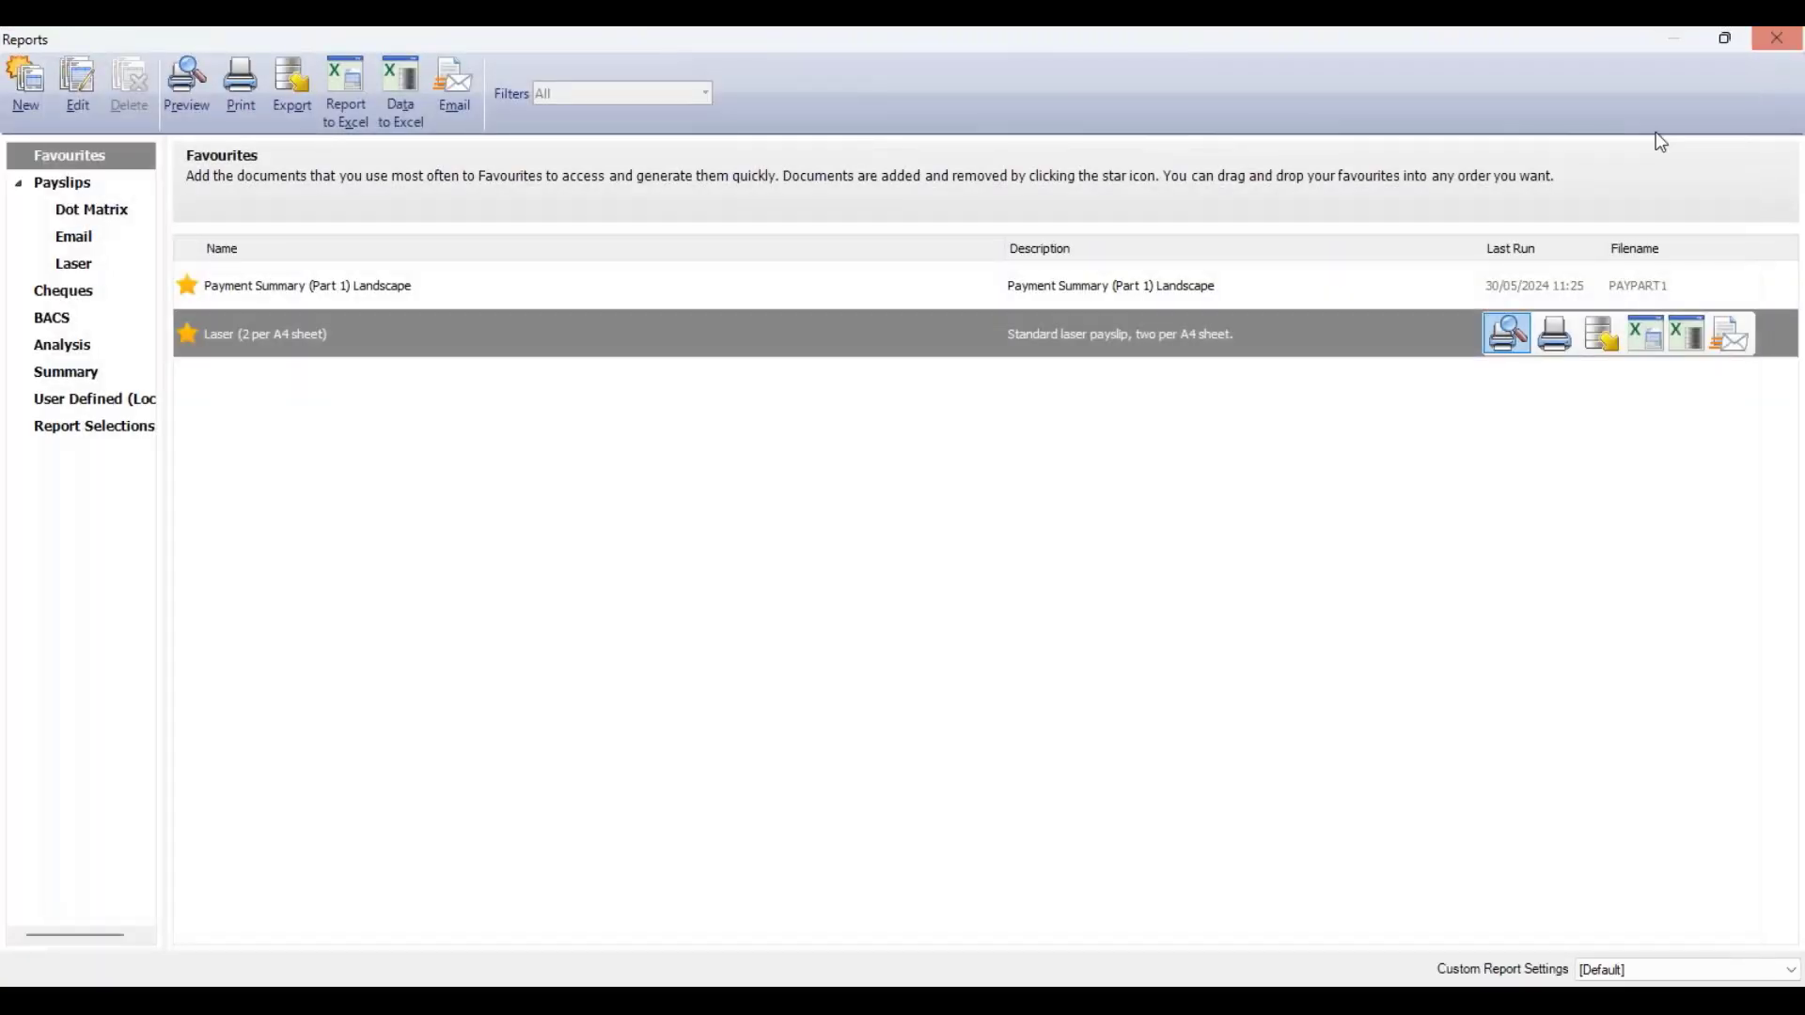
Preview the Payment Summary (Part 1) Landscape report for all payment periods, review it and close the reports.
click(903, 295)
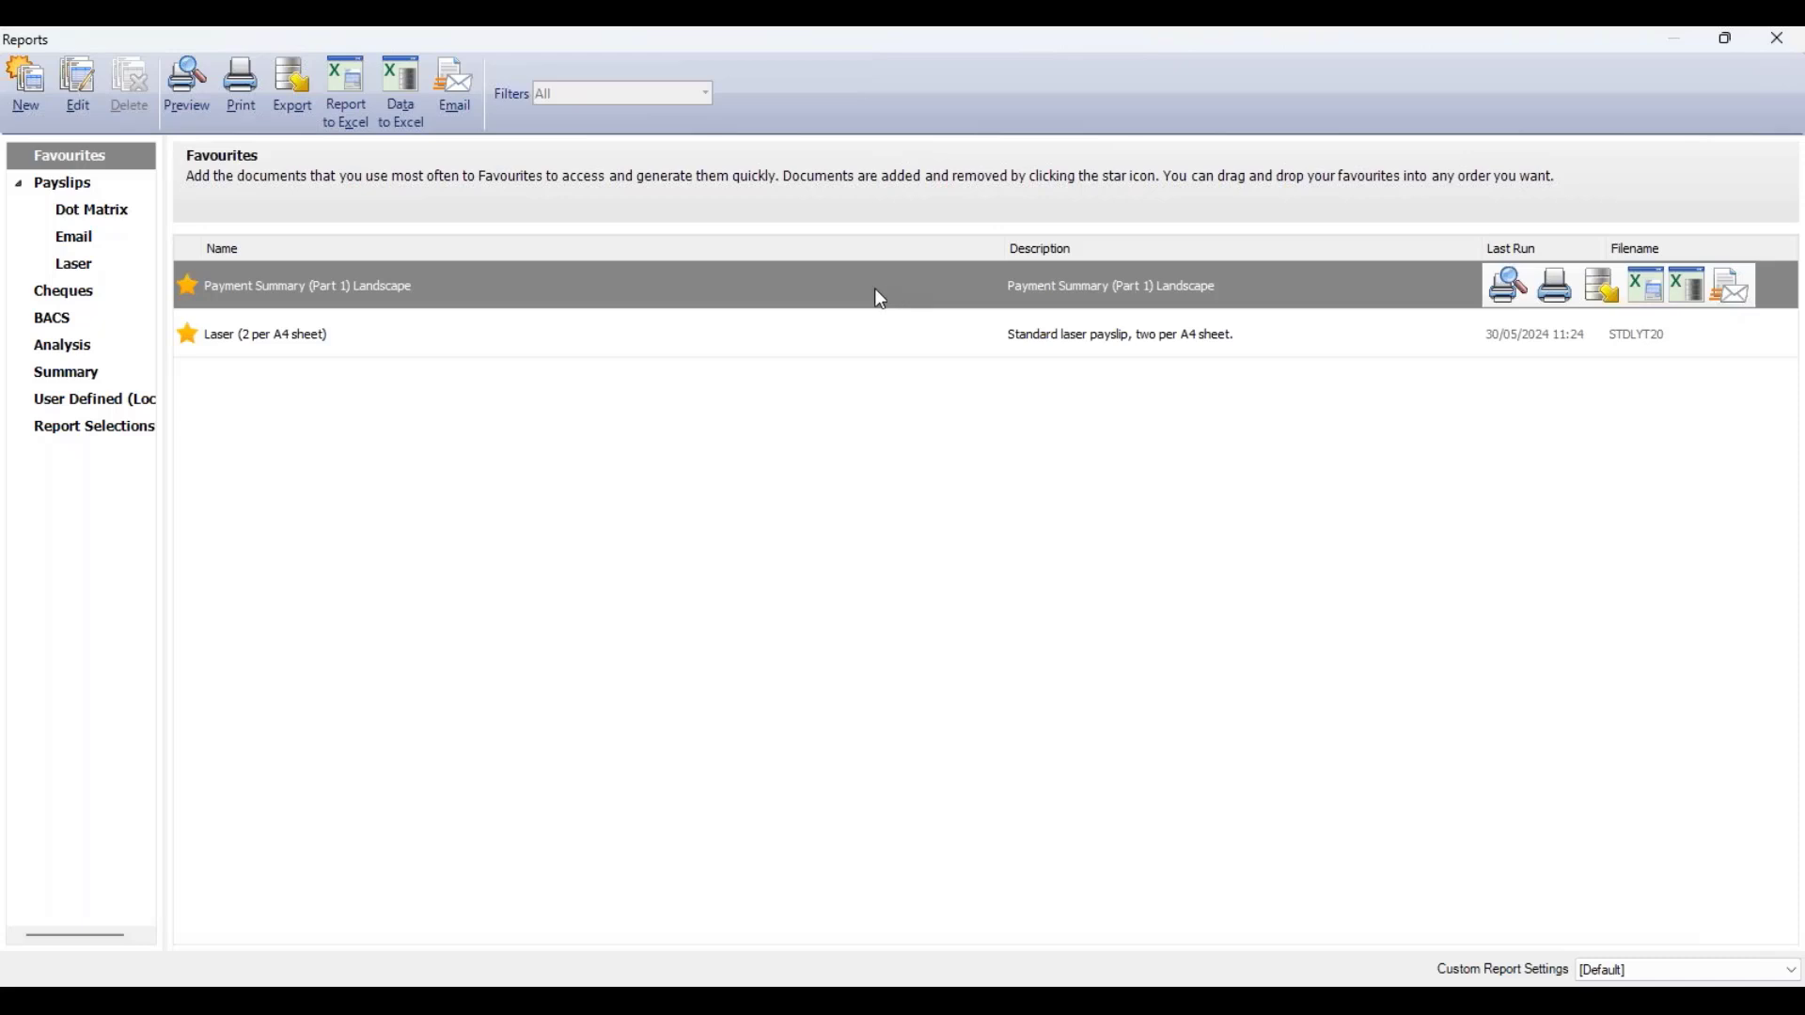
click(1509, 291)
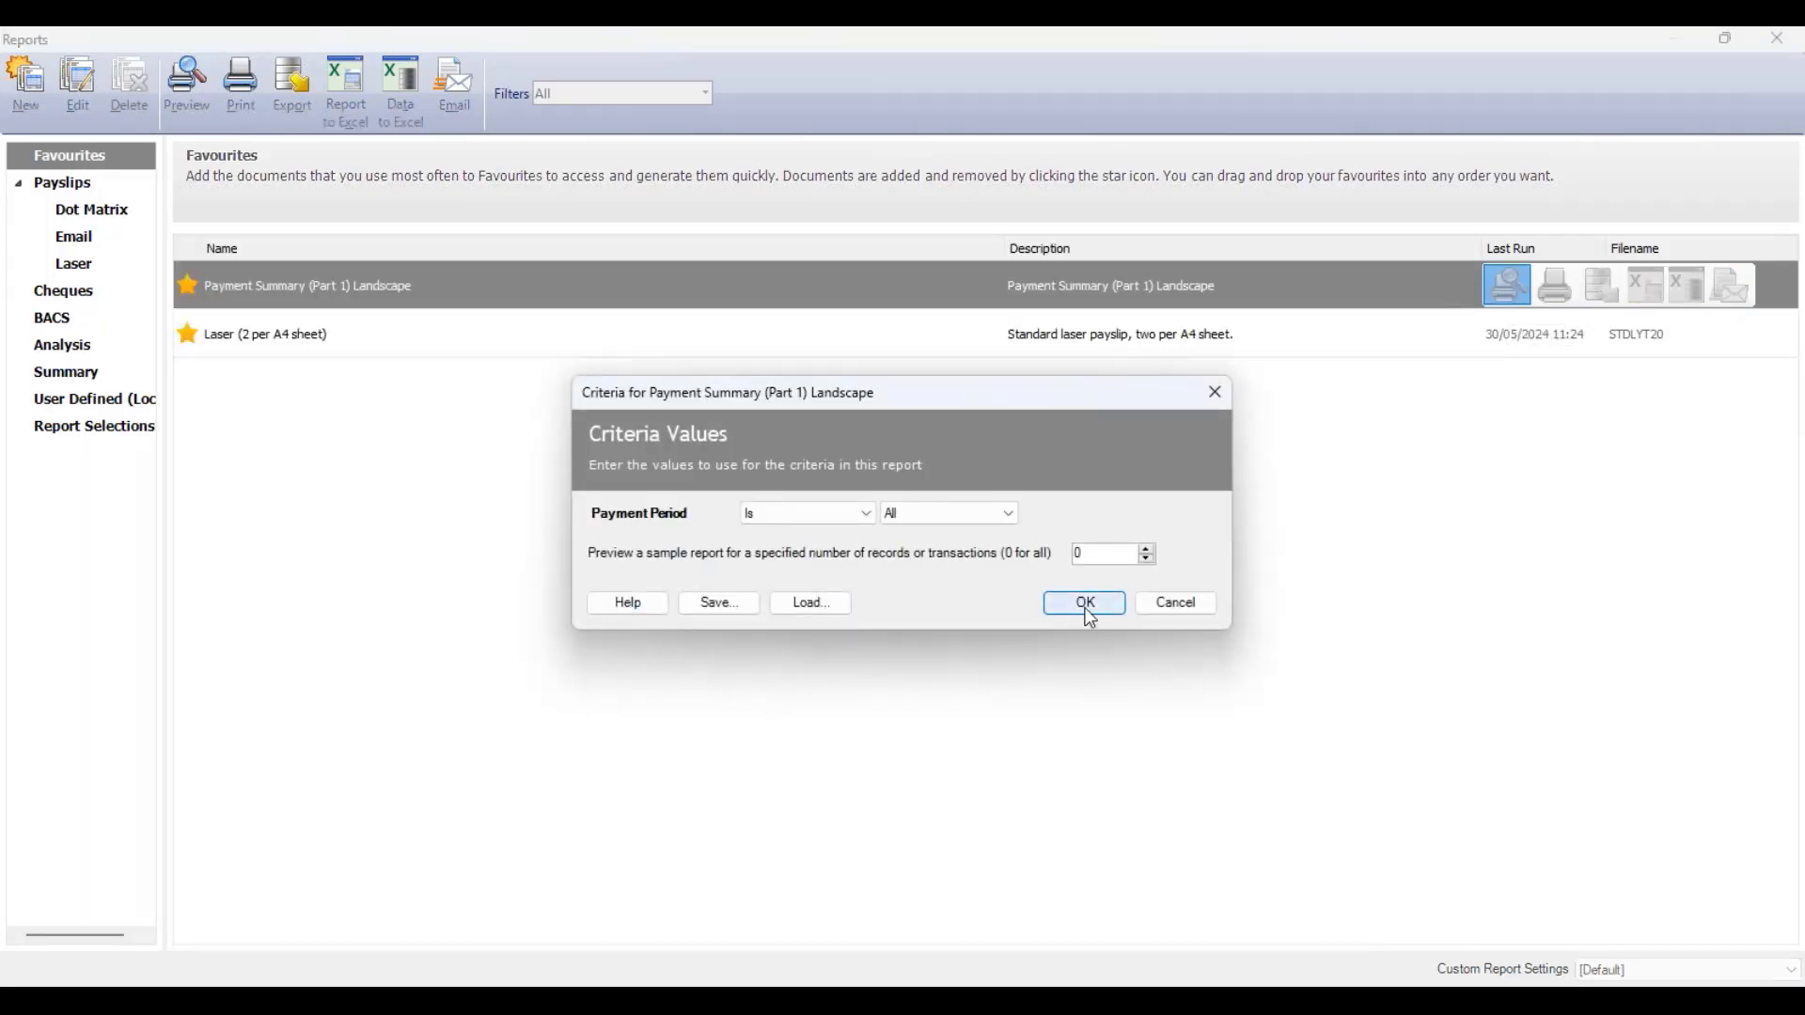
click(1086, 605)
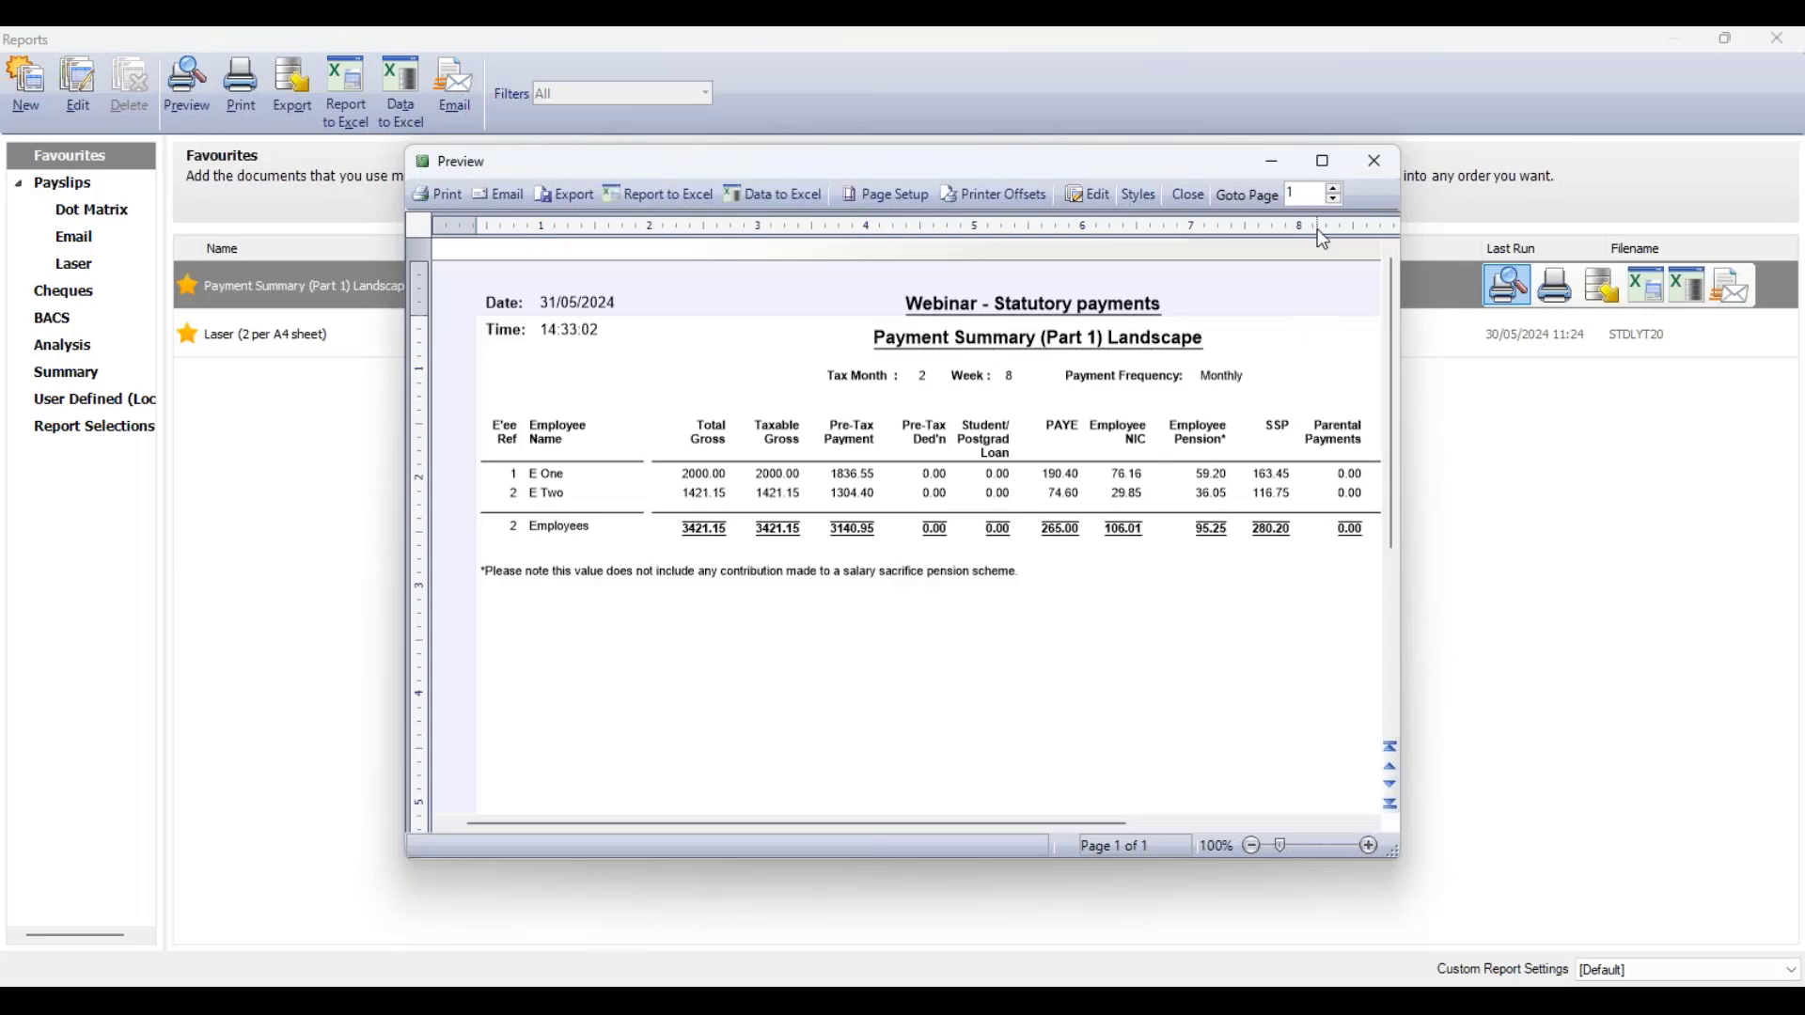
click(1325, 162)
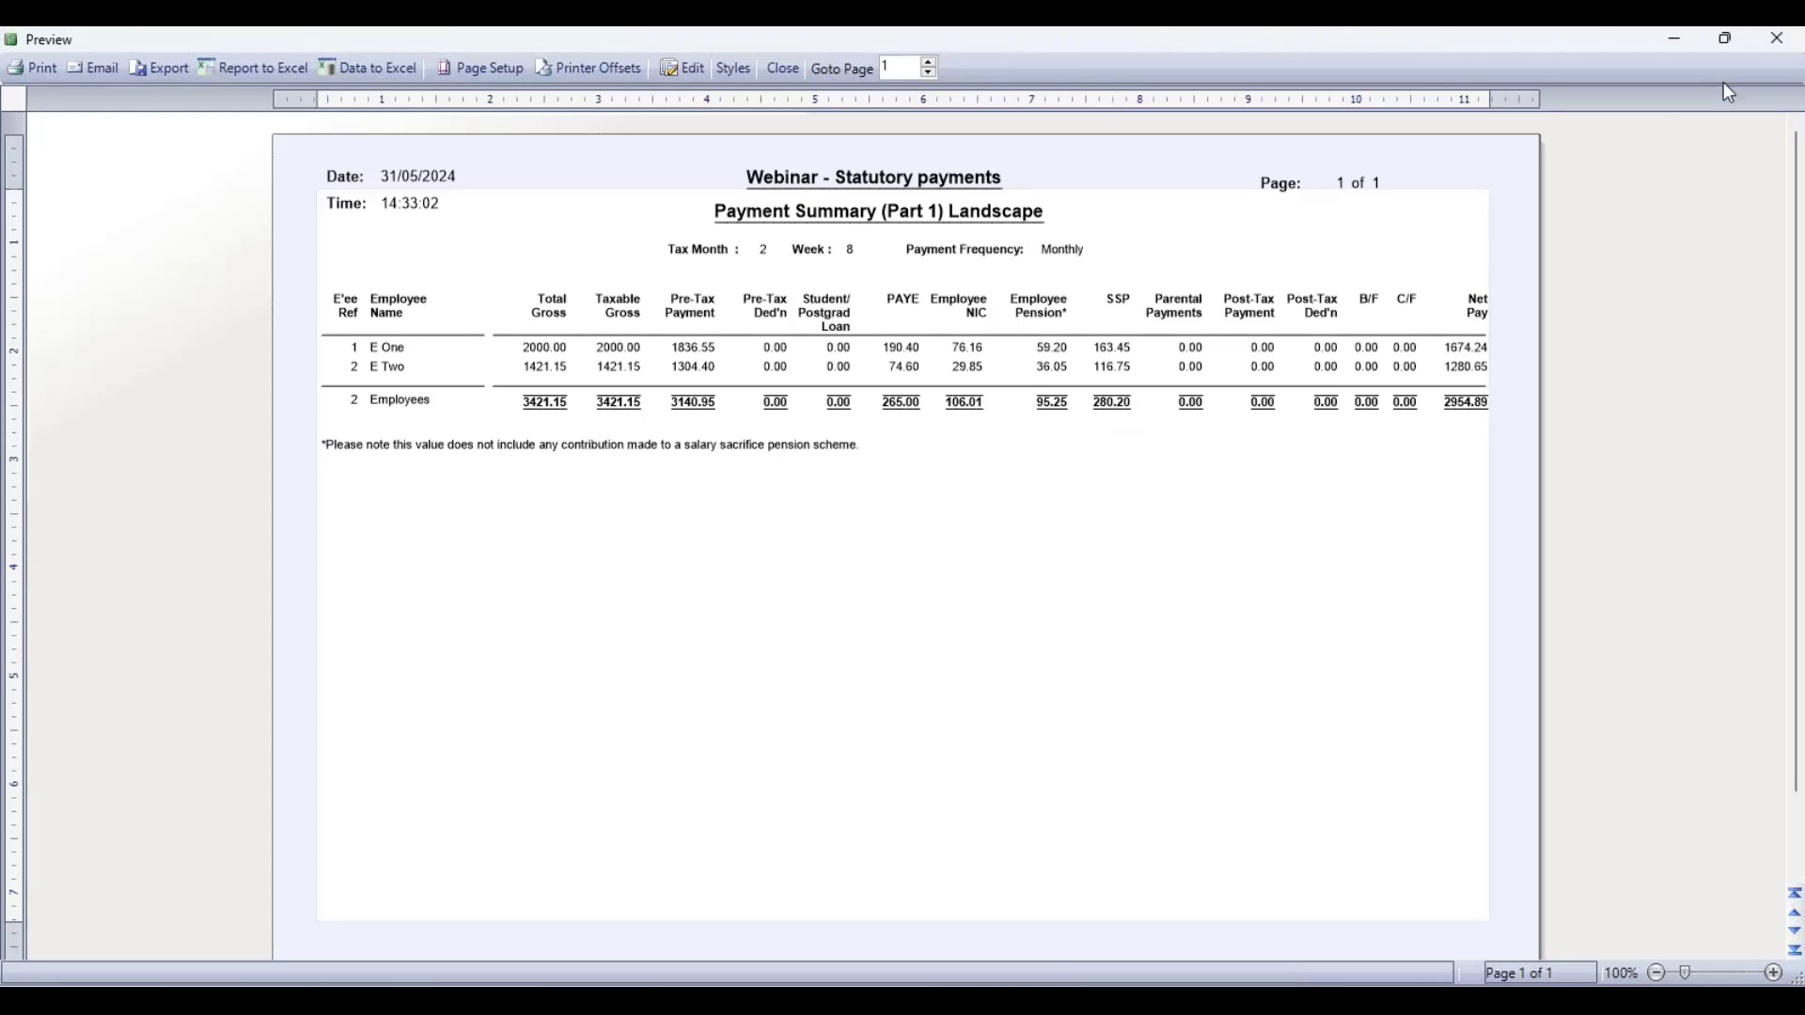
click(1777, 38)
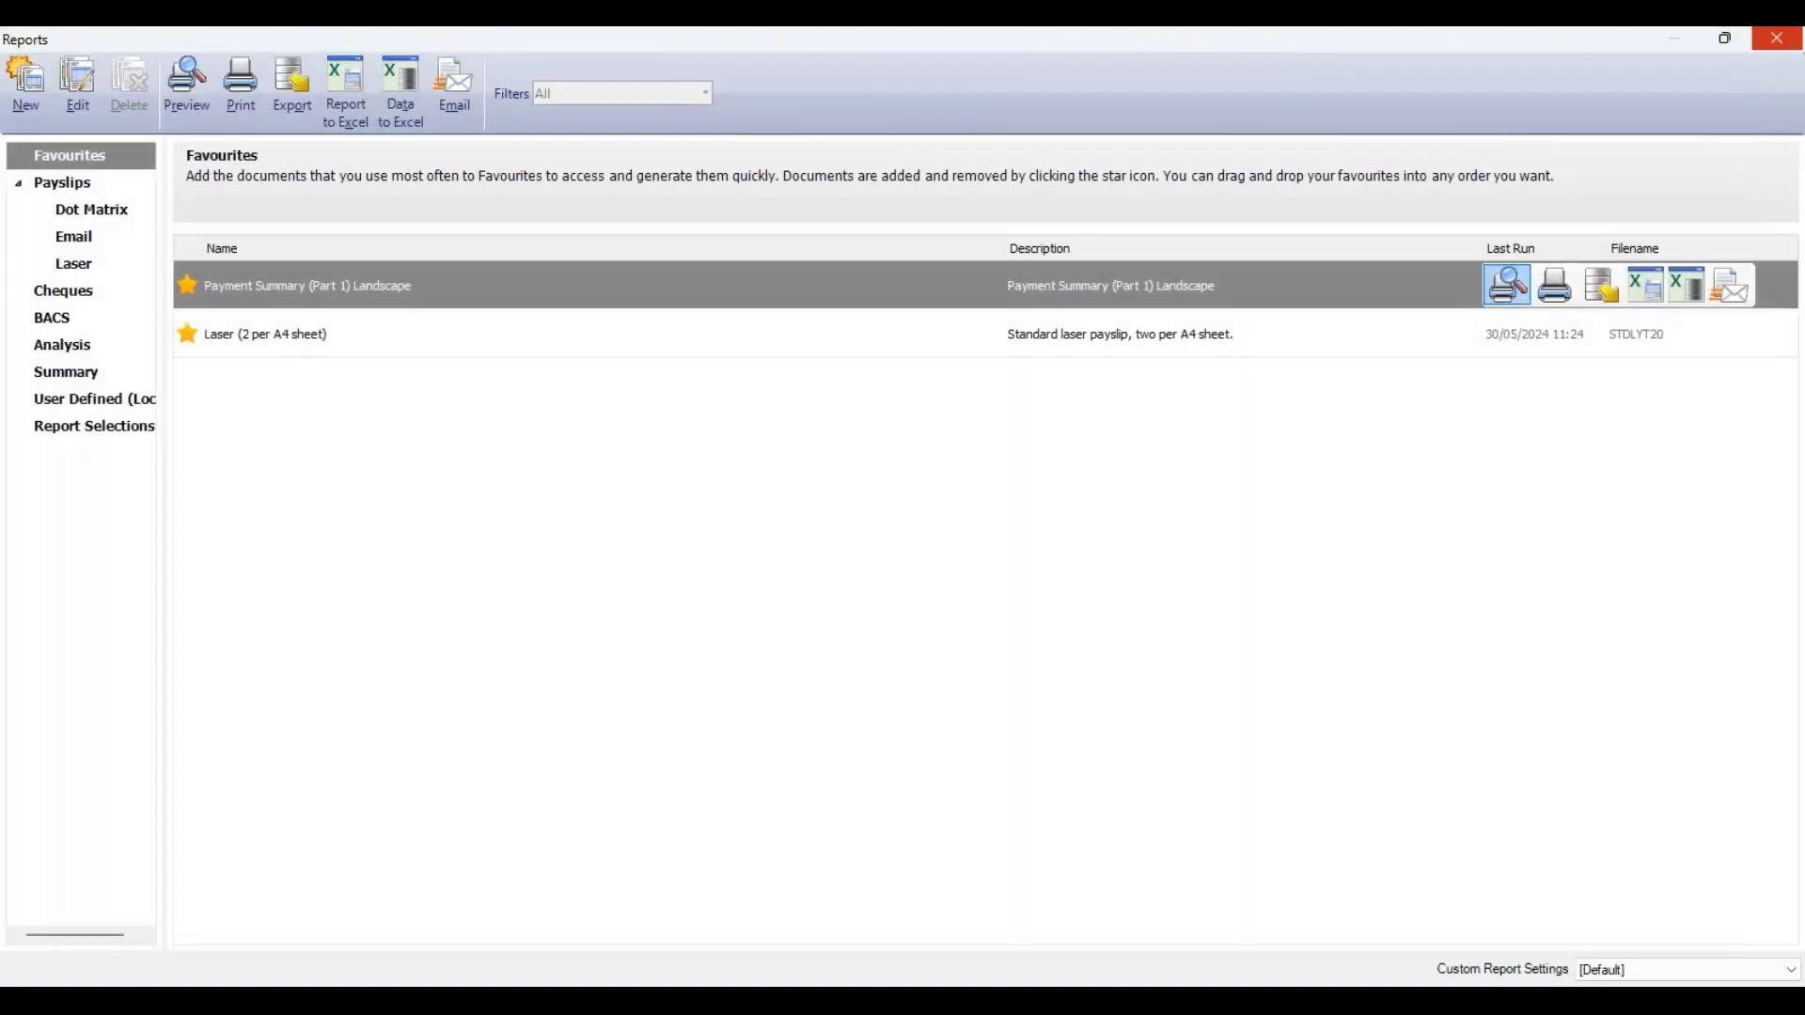
click(1776, 39)
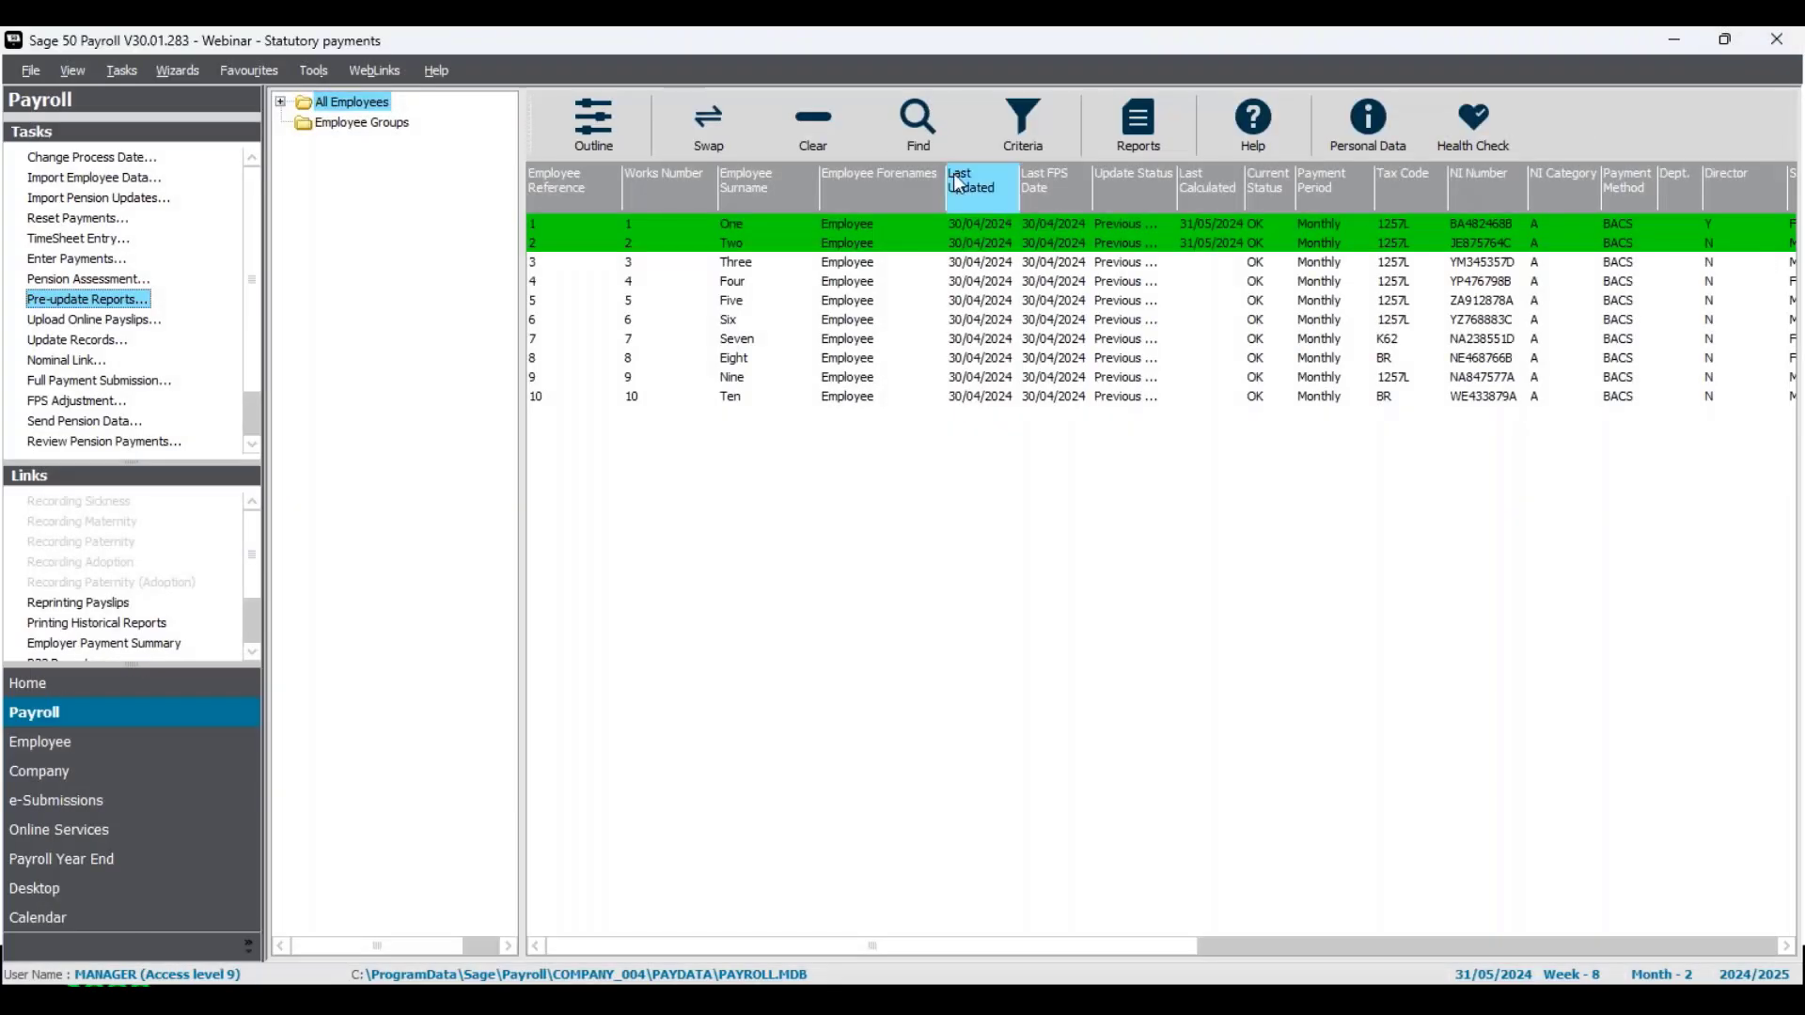
Update the payroll records of all employees with the Update Records Wizard, declining the legislation update check.
click(812, 135)
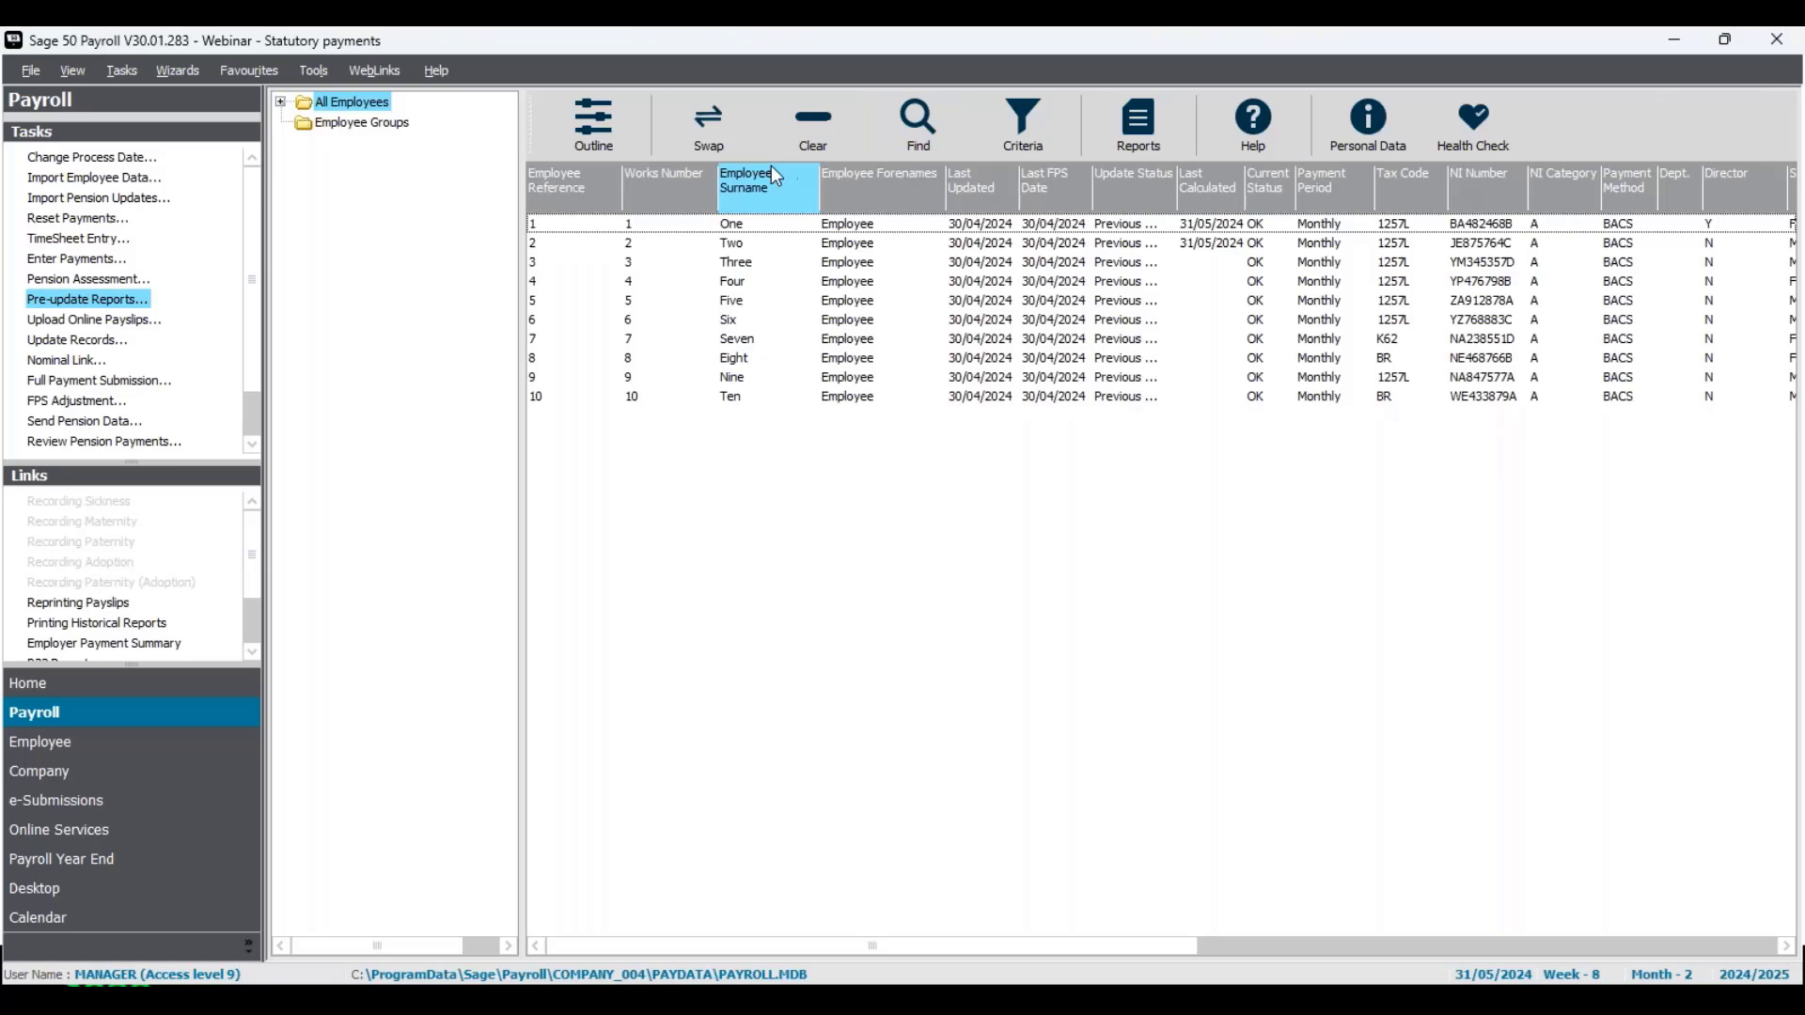
click(710, 136)
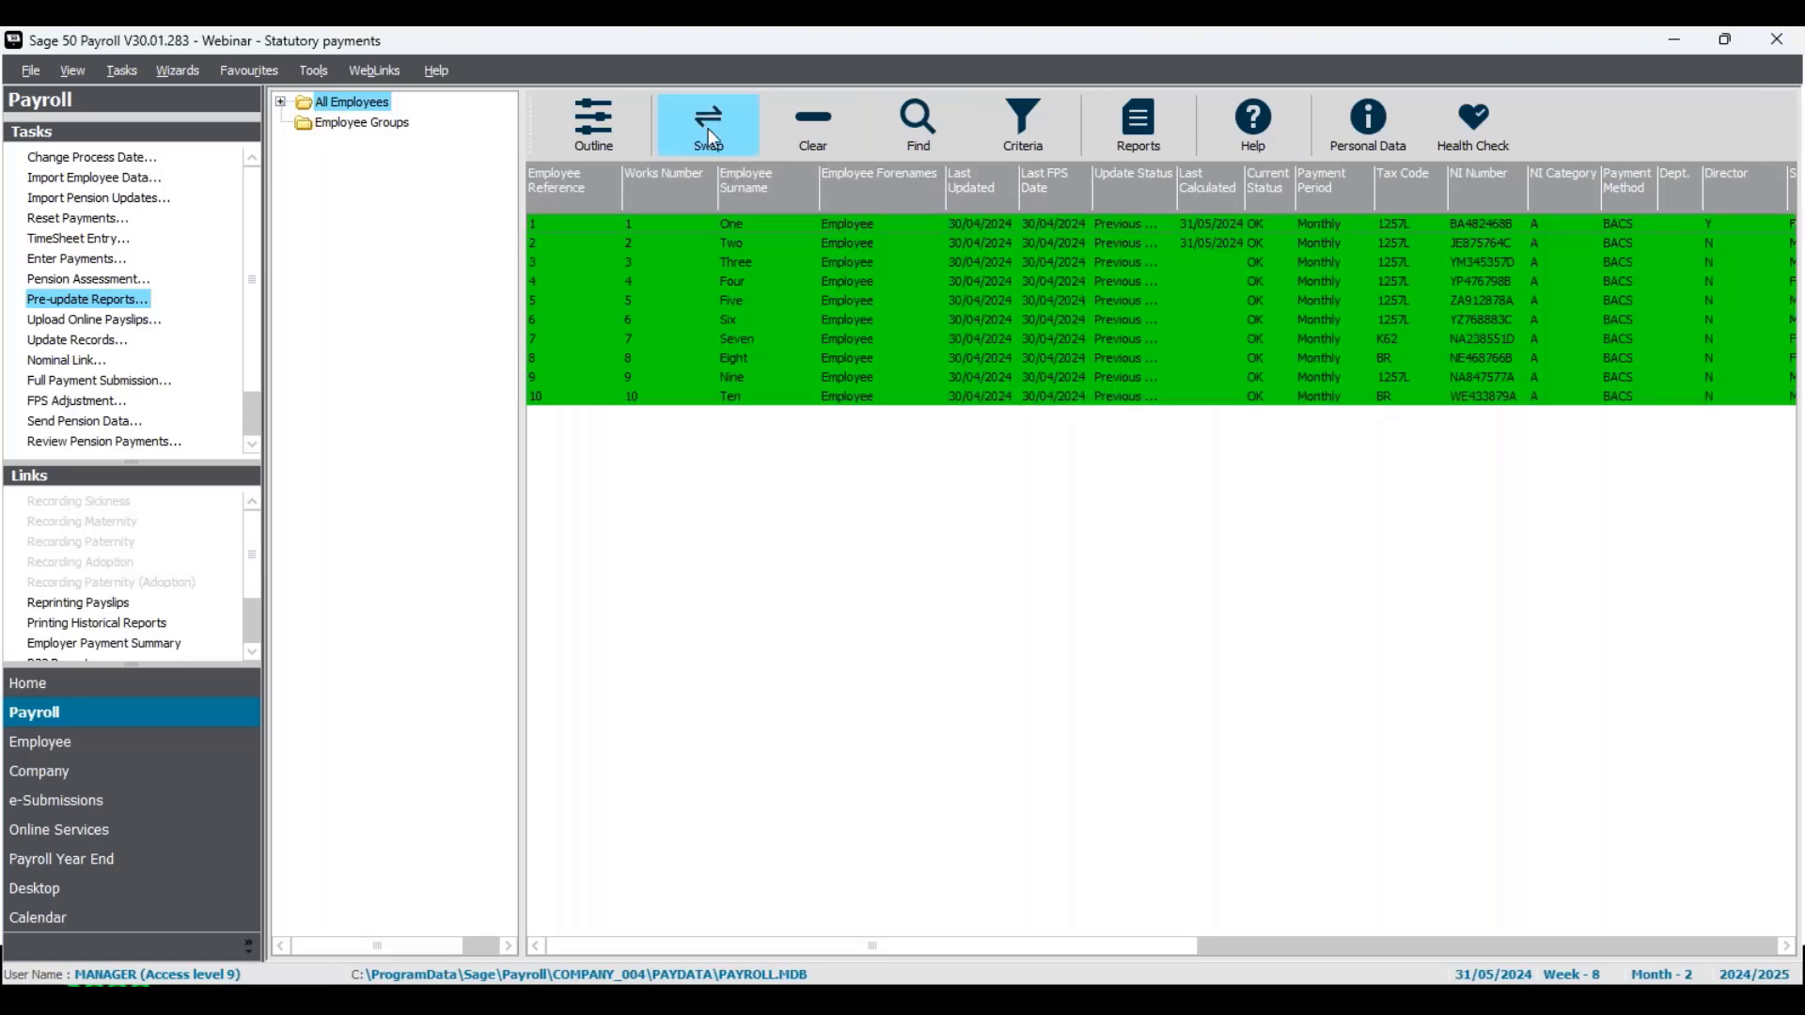
click(98, 341)
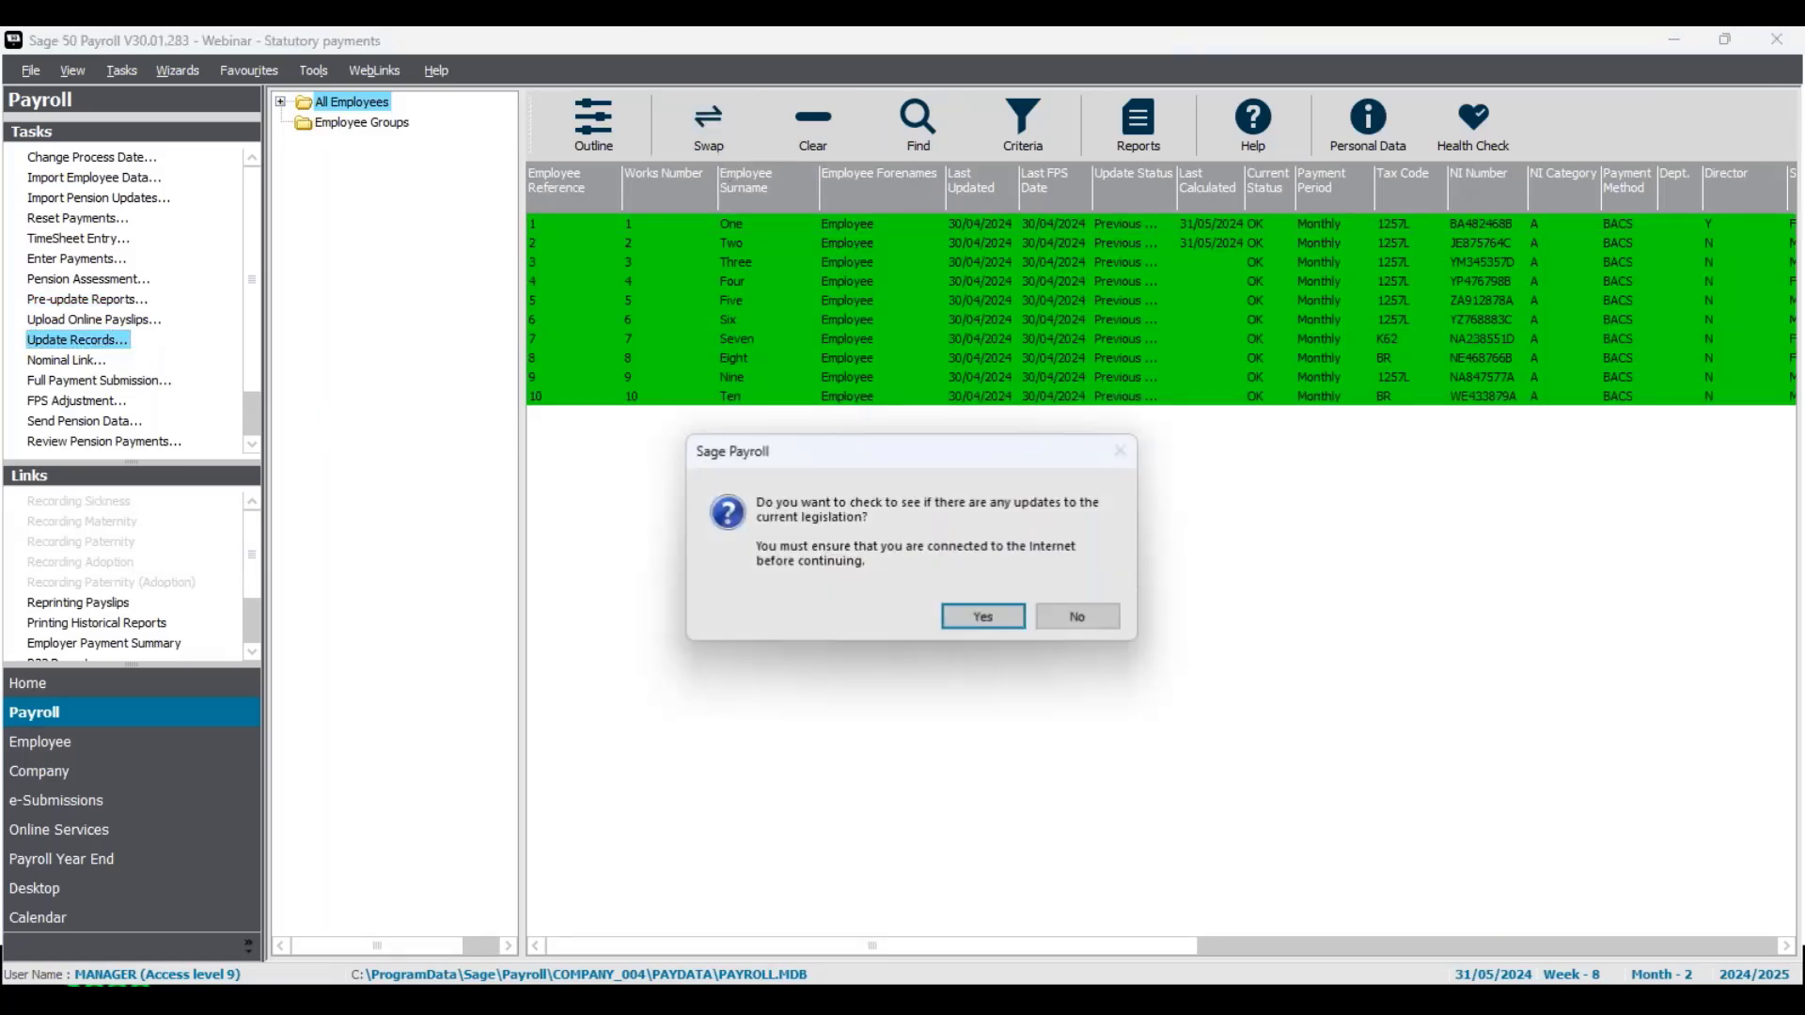
click(1072, 617)
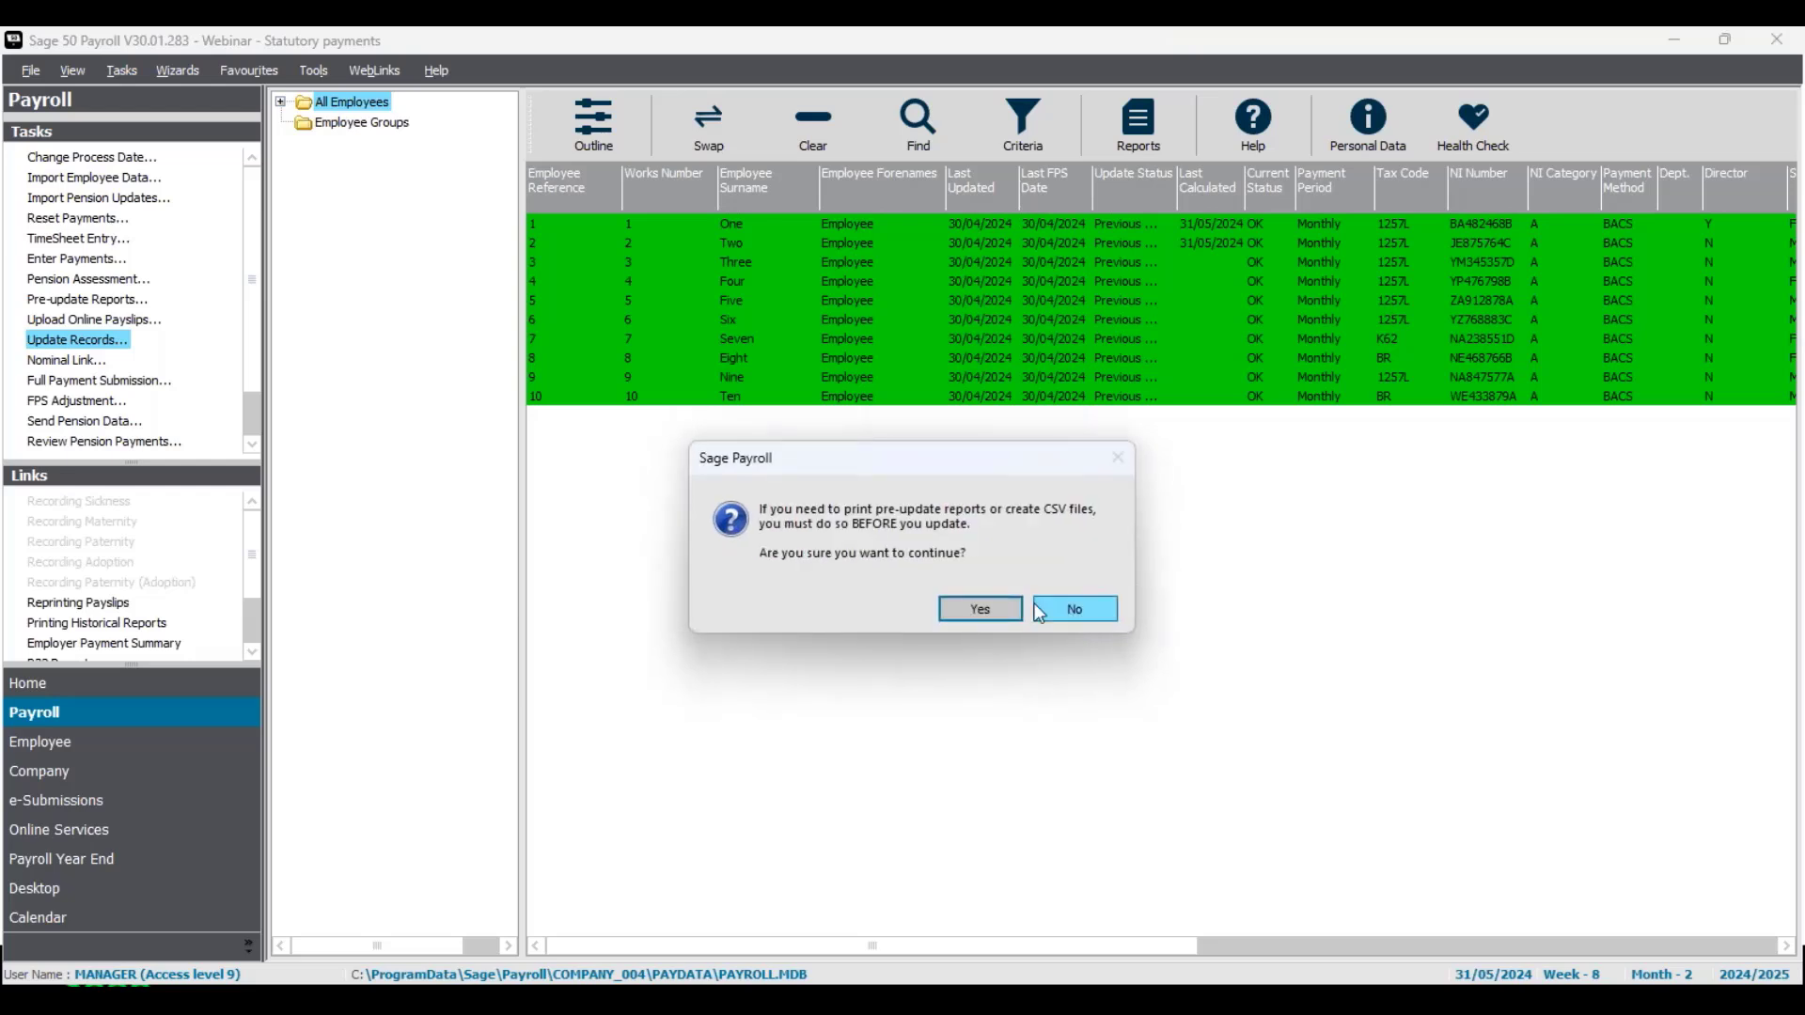
click(1002, 605)
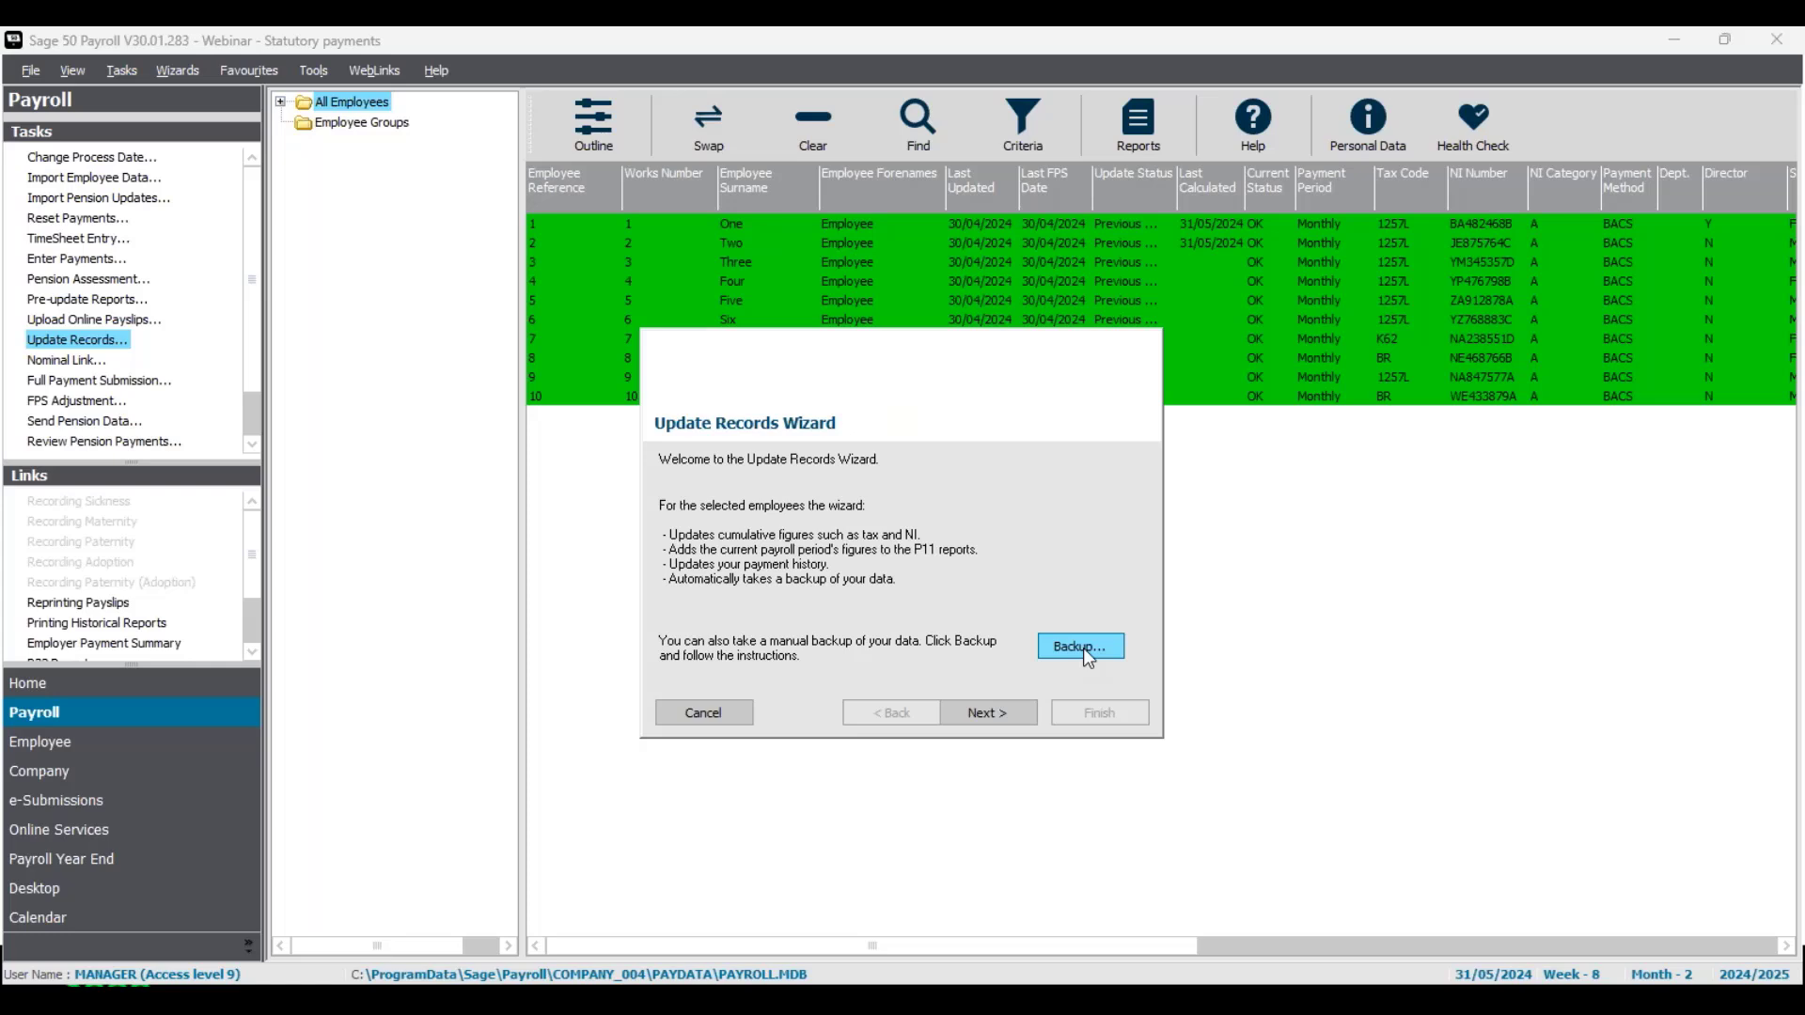
click(1004, 712)
click(998, 712)
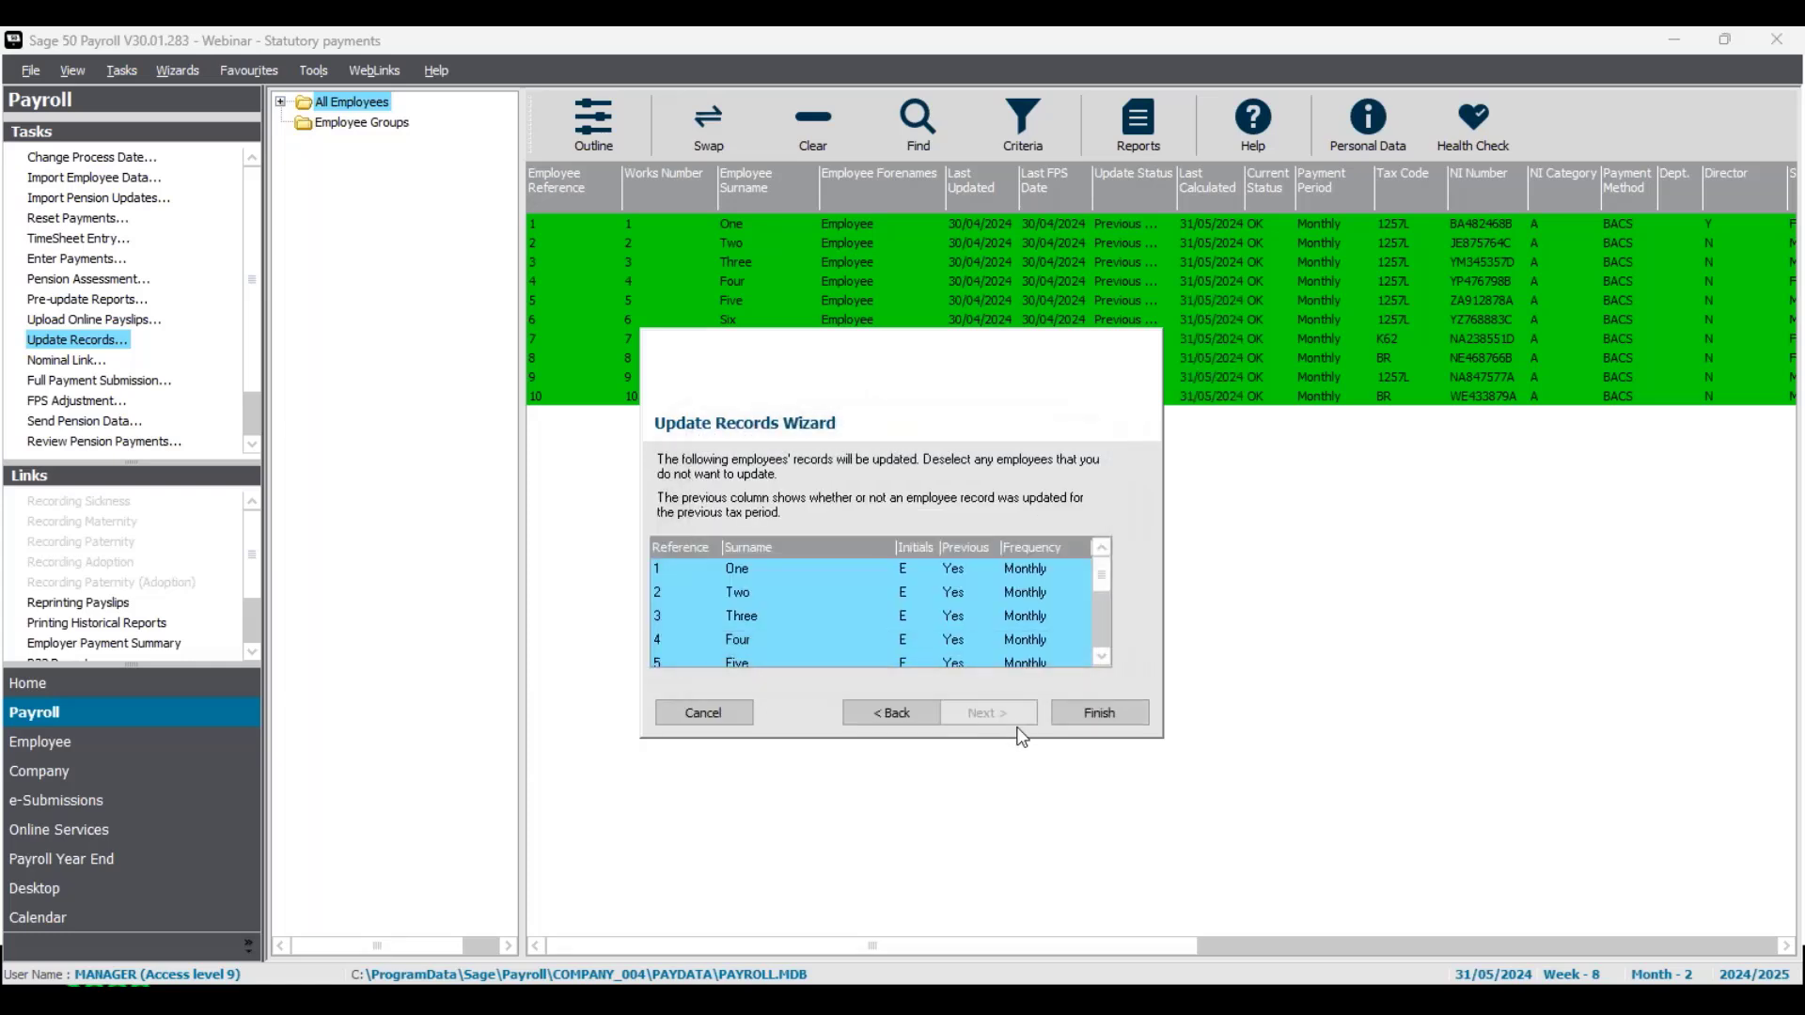
click(1100, 716)
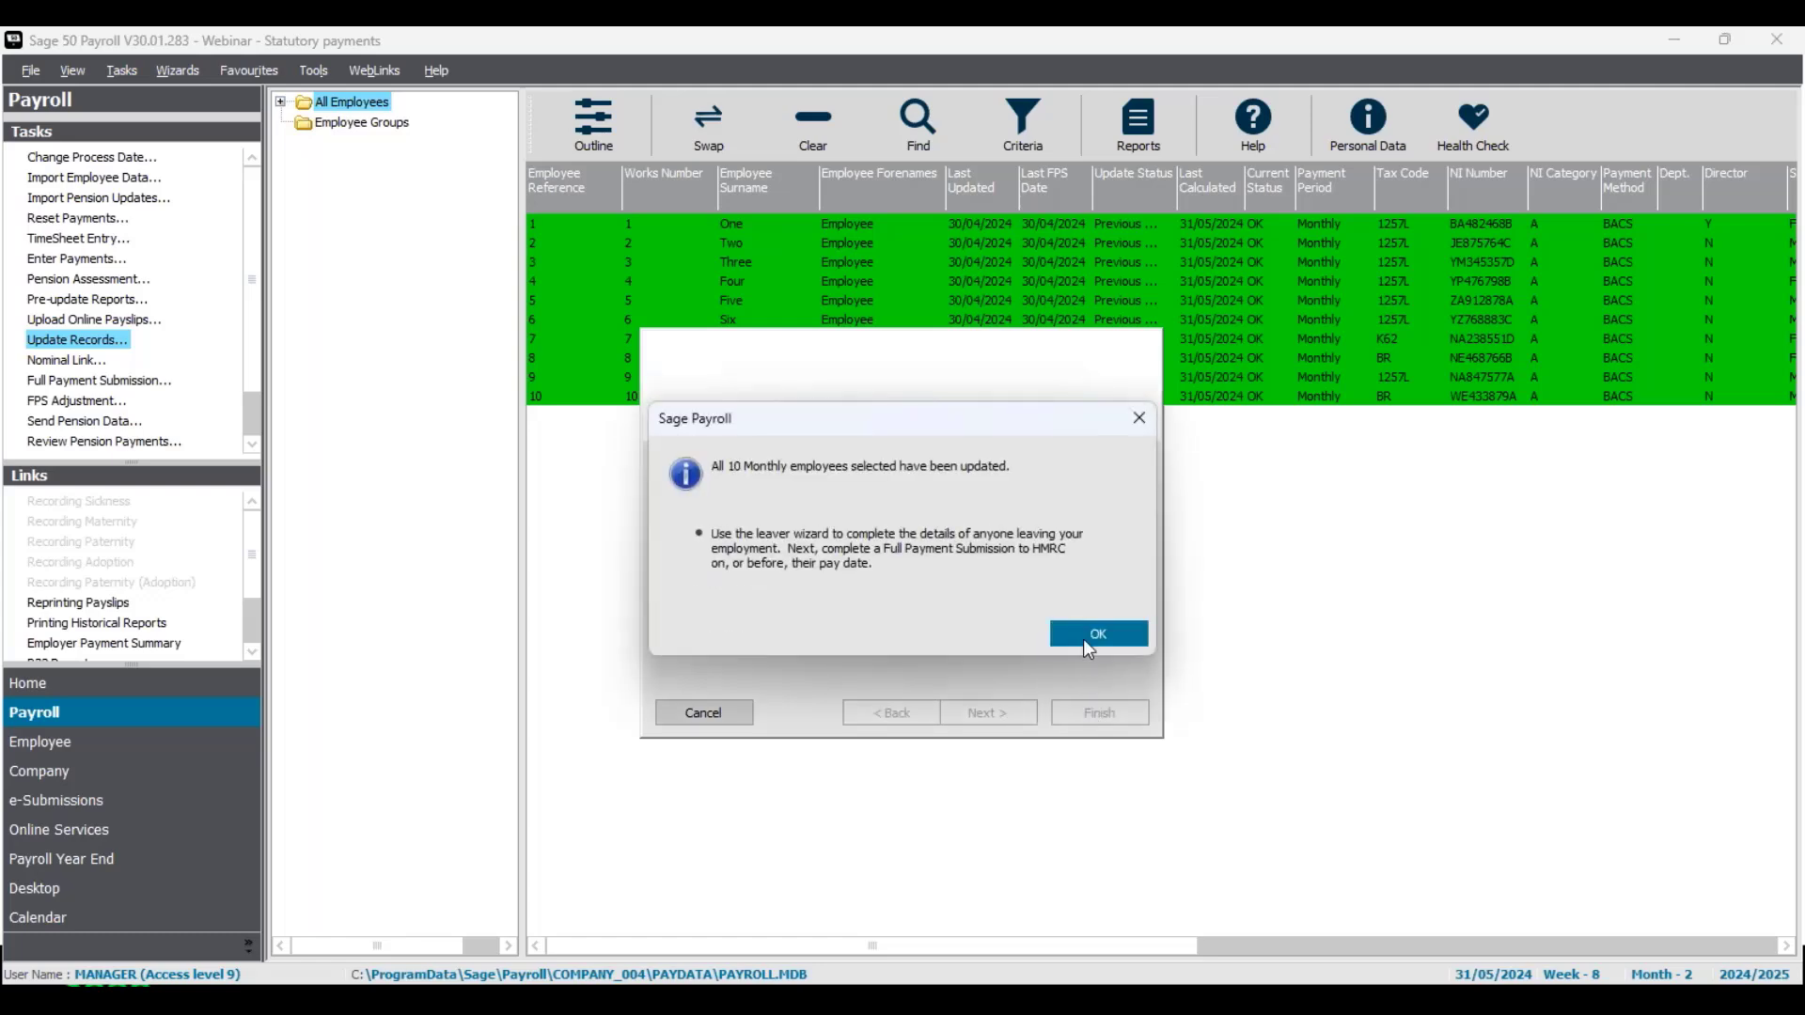
click(1083, 639)
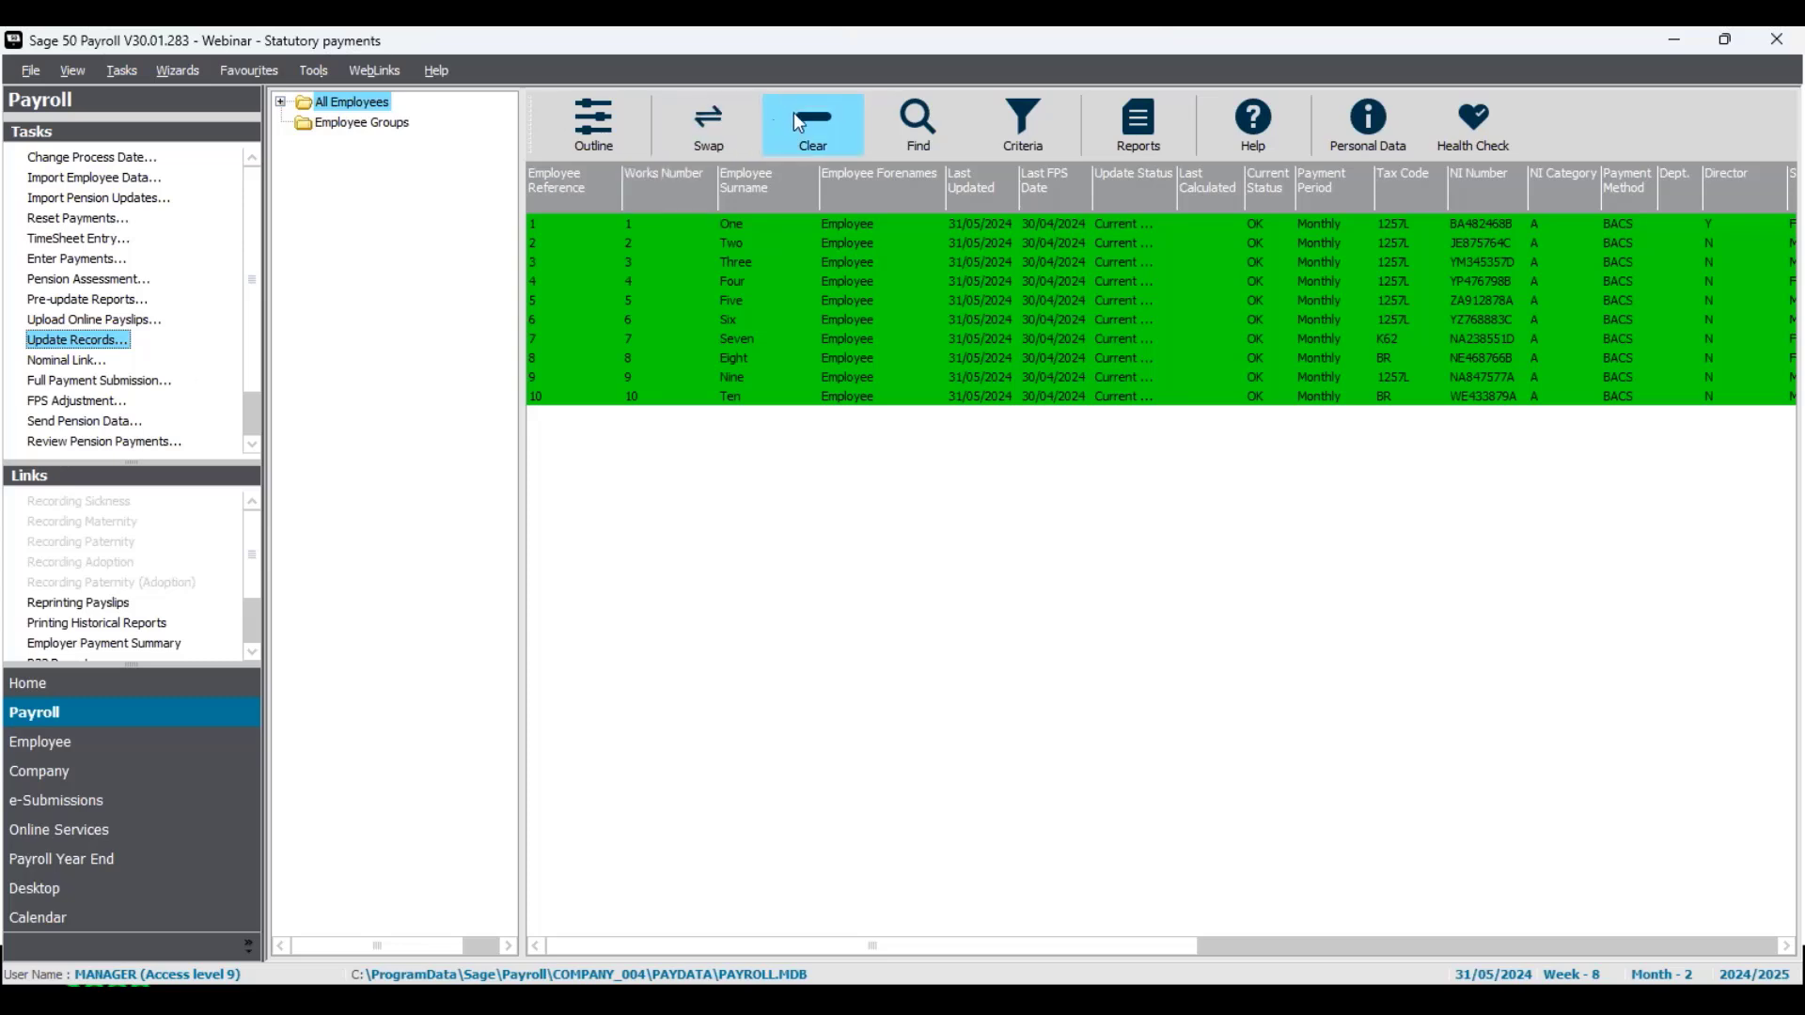
Open the records of employees 1 and 2 and show employee 1's absence diary.
click(824, 148)
drag(851, 225, 849, 246)
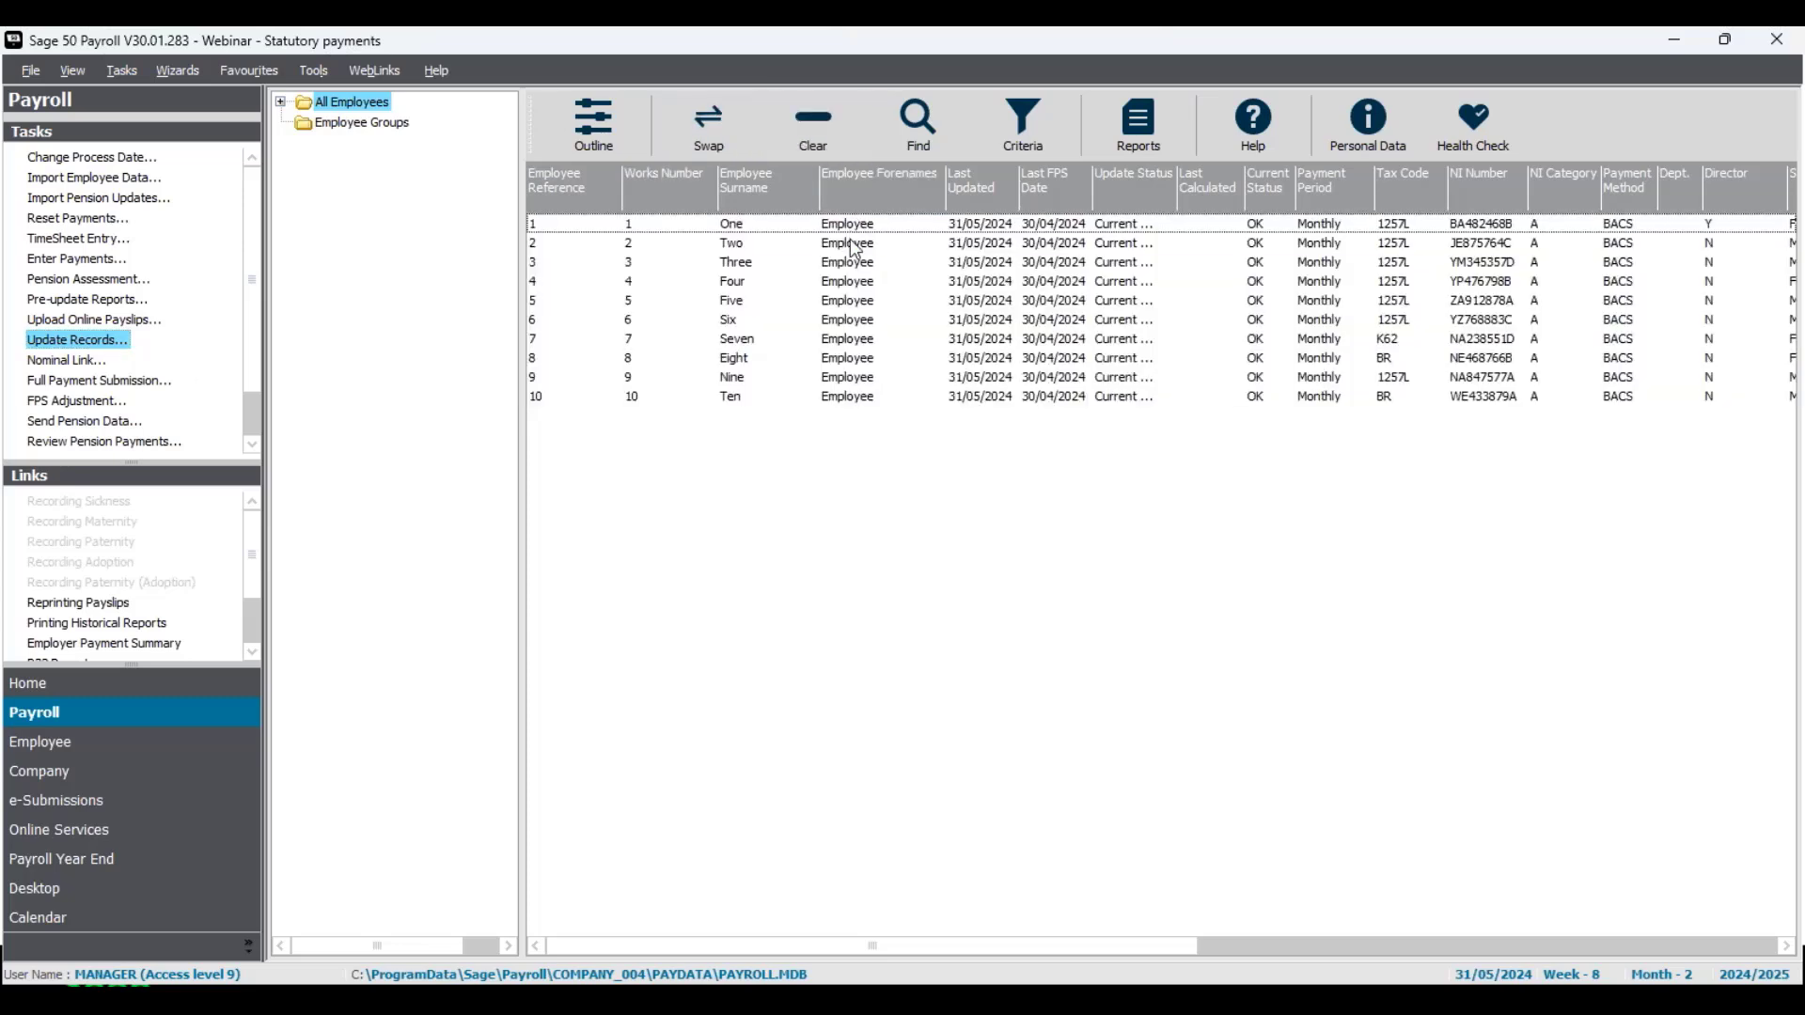
right_click(853, 251)
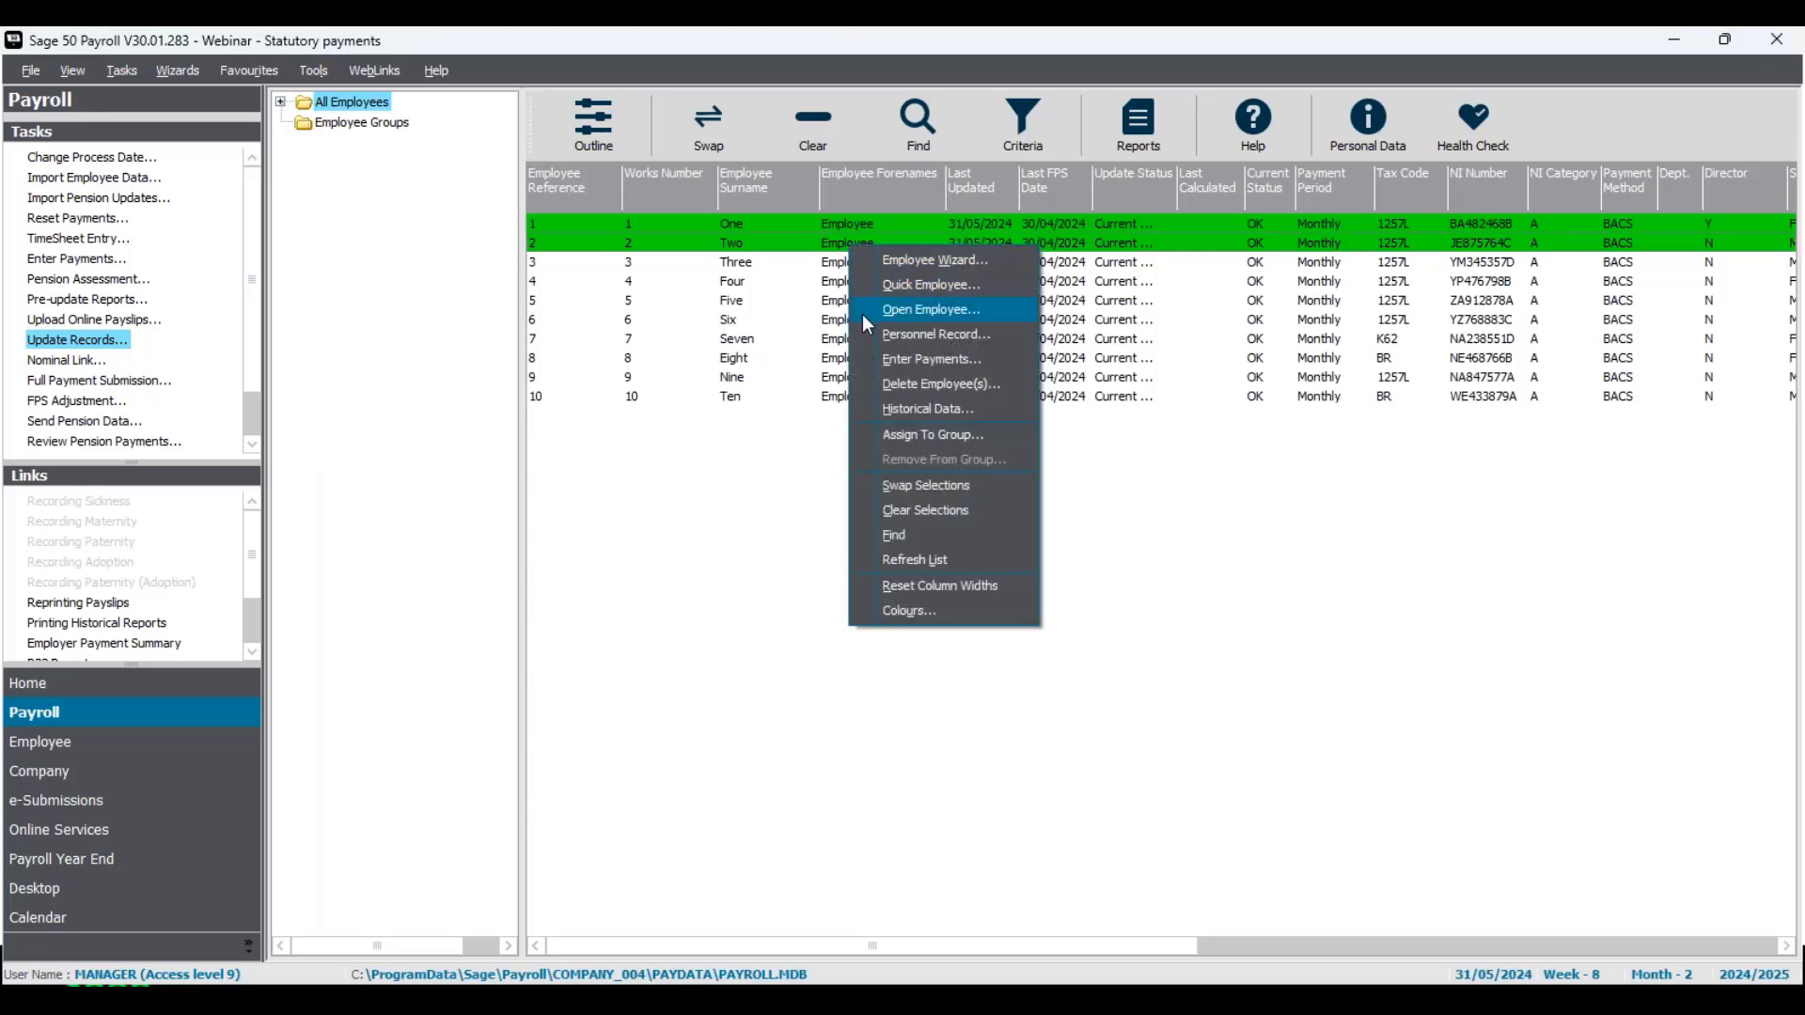
click(863, 318)
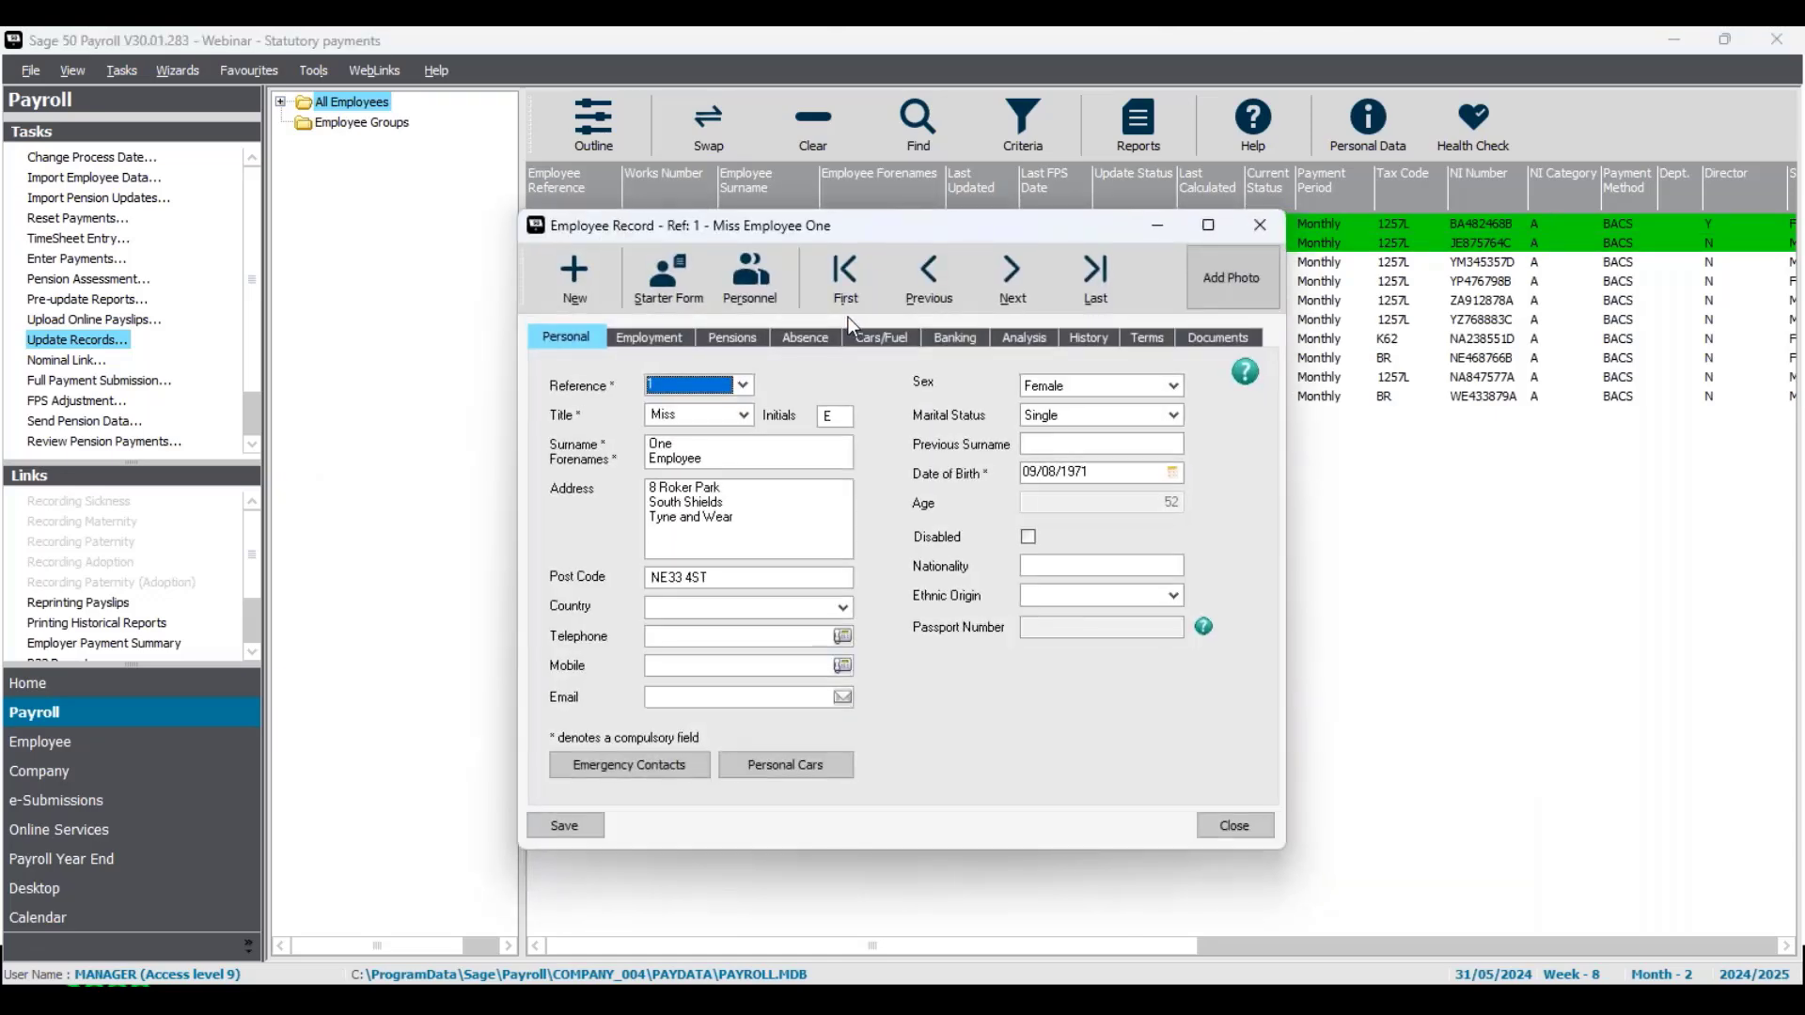
click(810, 341)
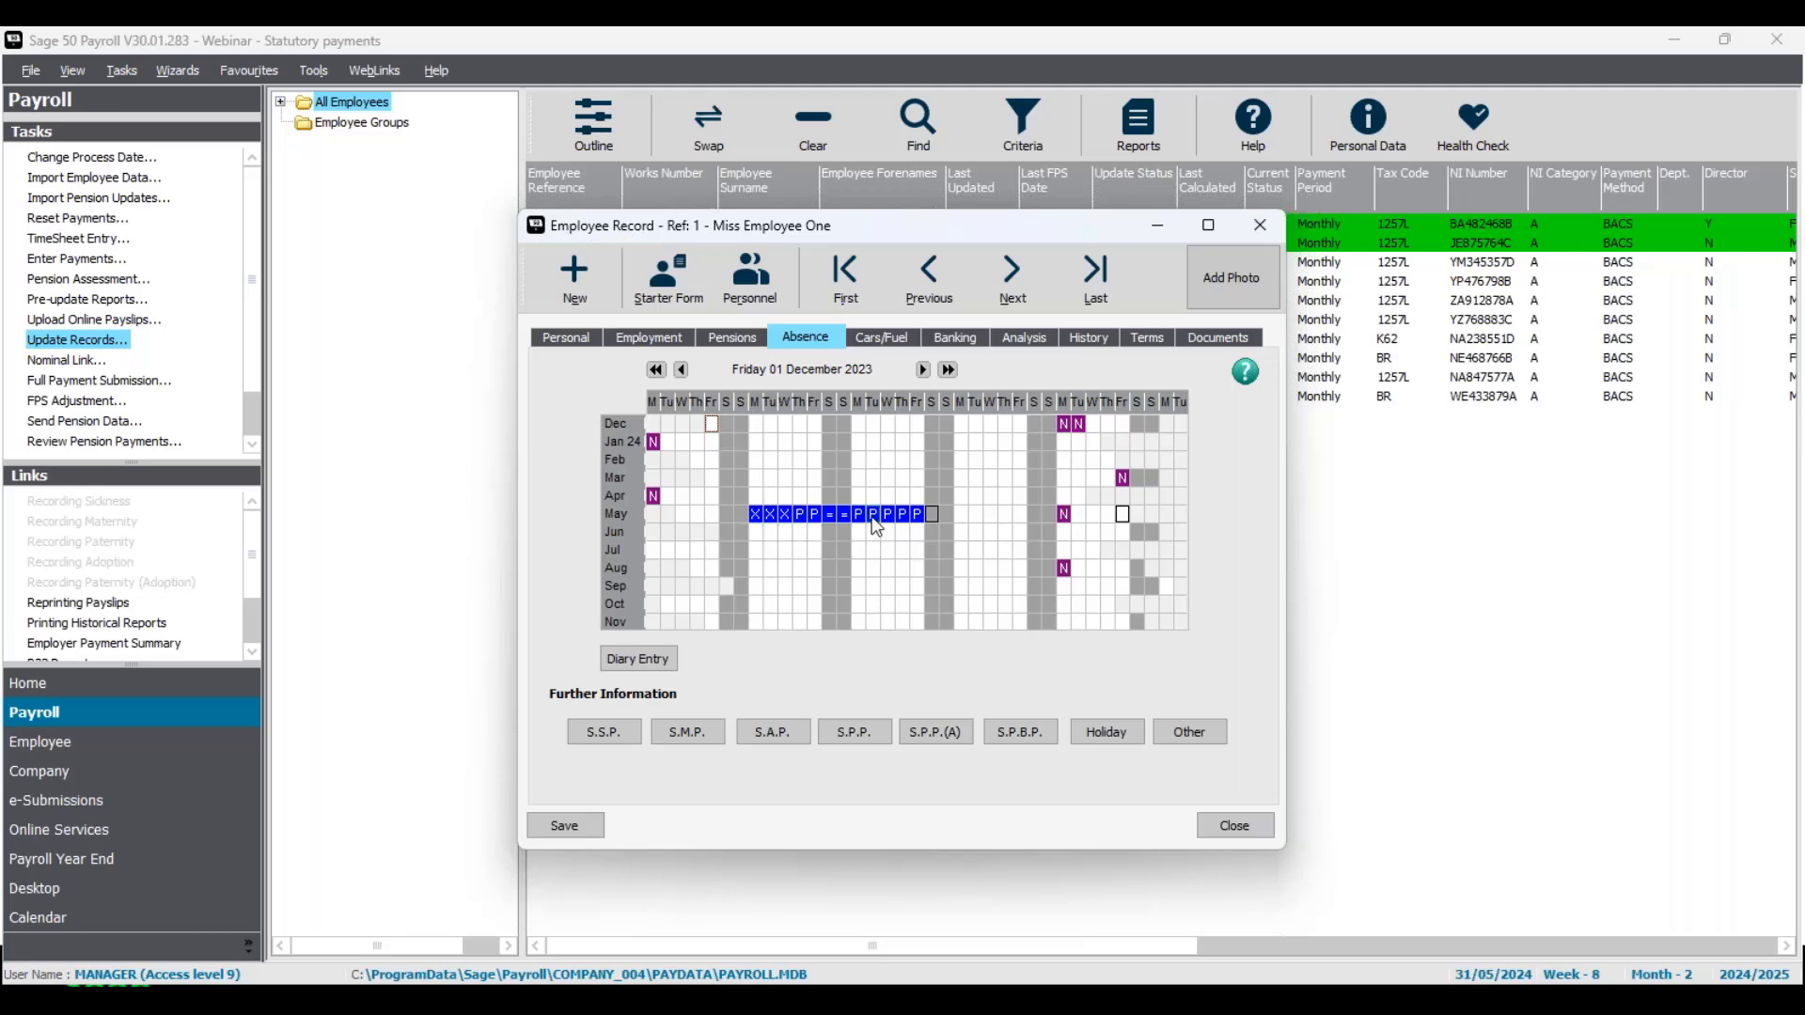
Try to clear the sickness absence for 14 to 17 May 2024 from employee 1's absence diary.
drag(872, 513, 918, 523)
right_click(918, 523)
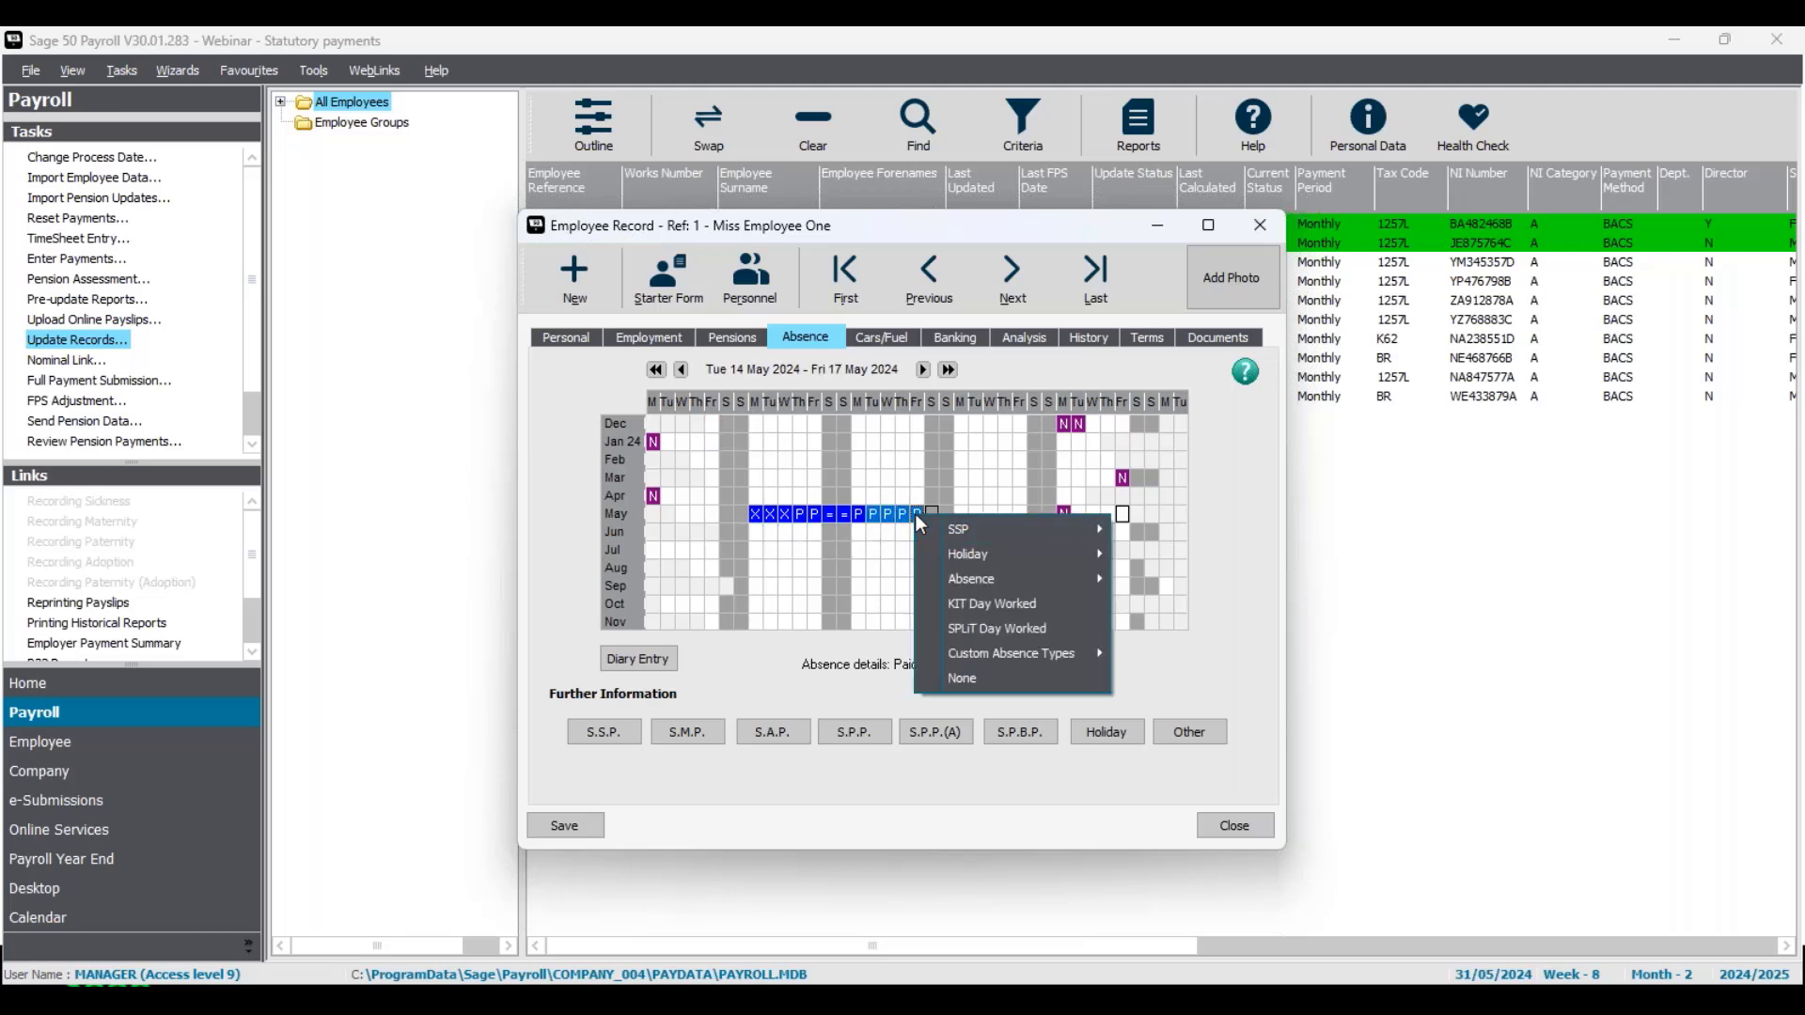
click(940, 678)
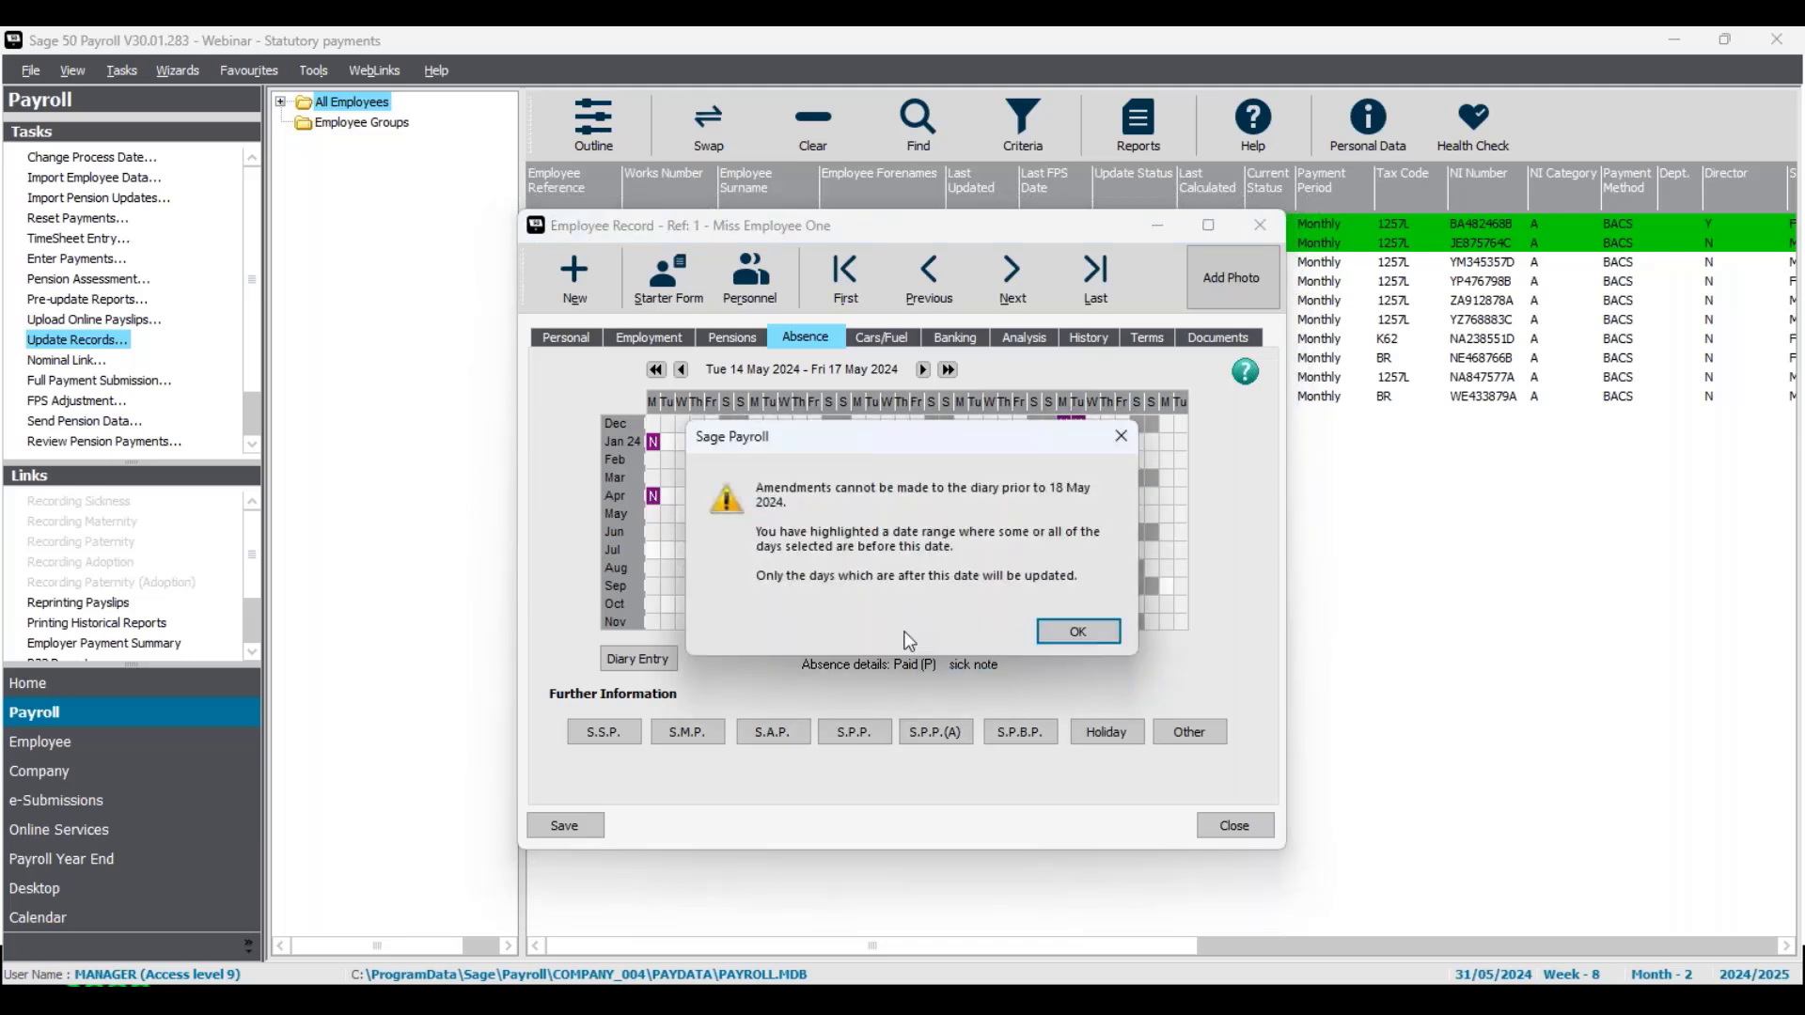
click(1077, 631)
click(858, 532)
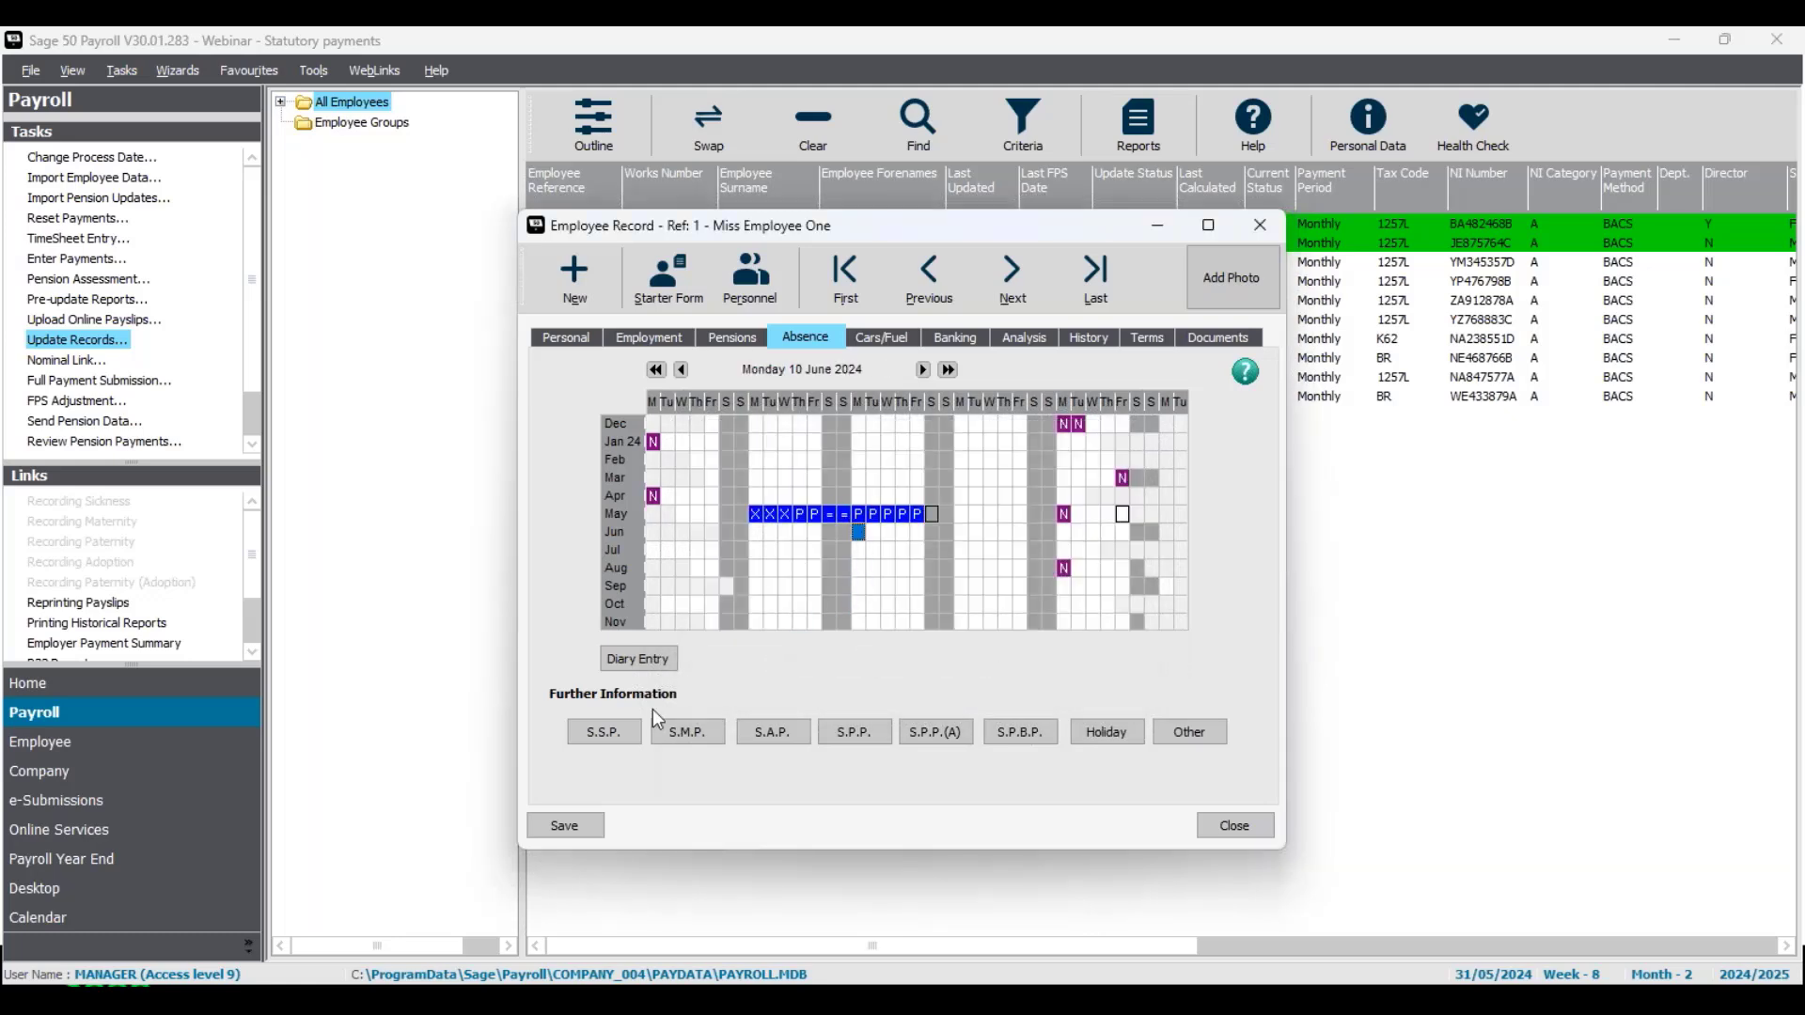
Review the previous Period of Incapacity for Work in employee 1's Statutory Sick Pay details and close the employee record.
click(617, 733)
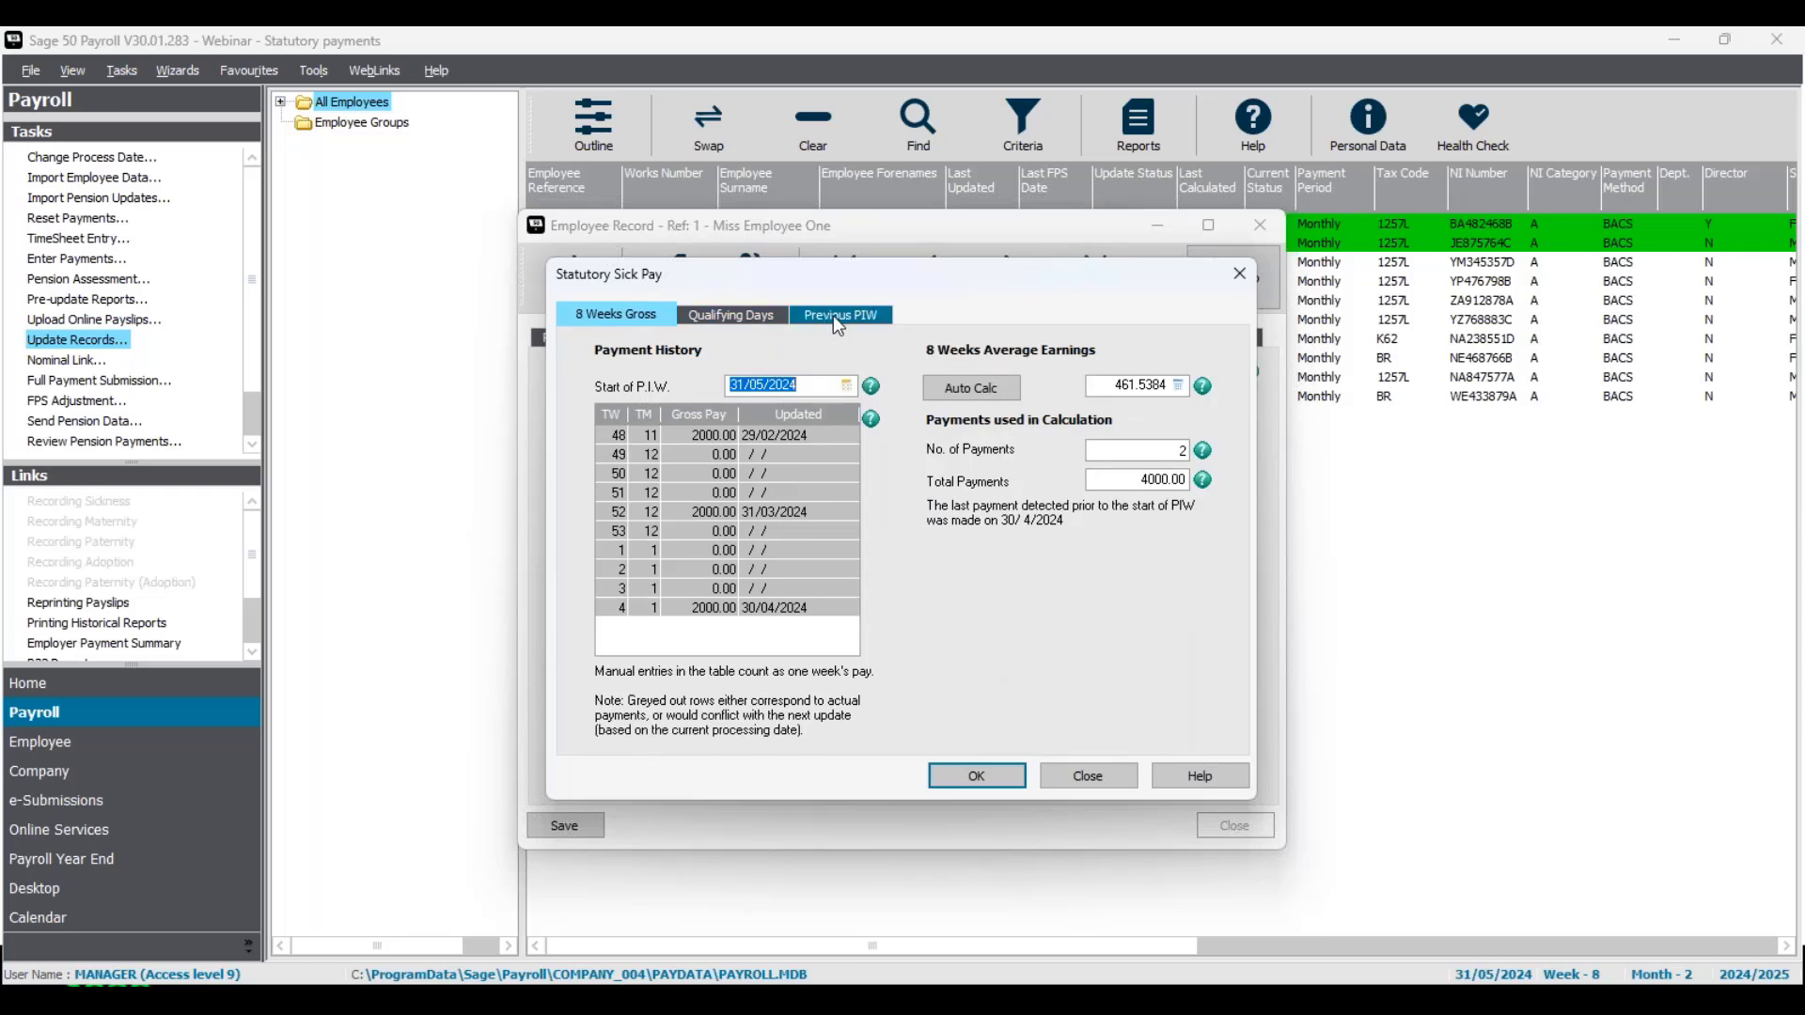
click(834, 320)
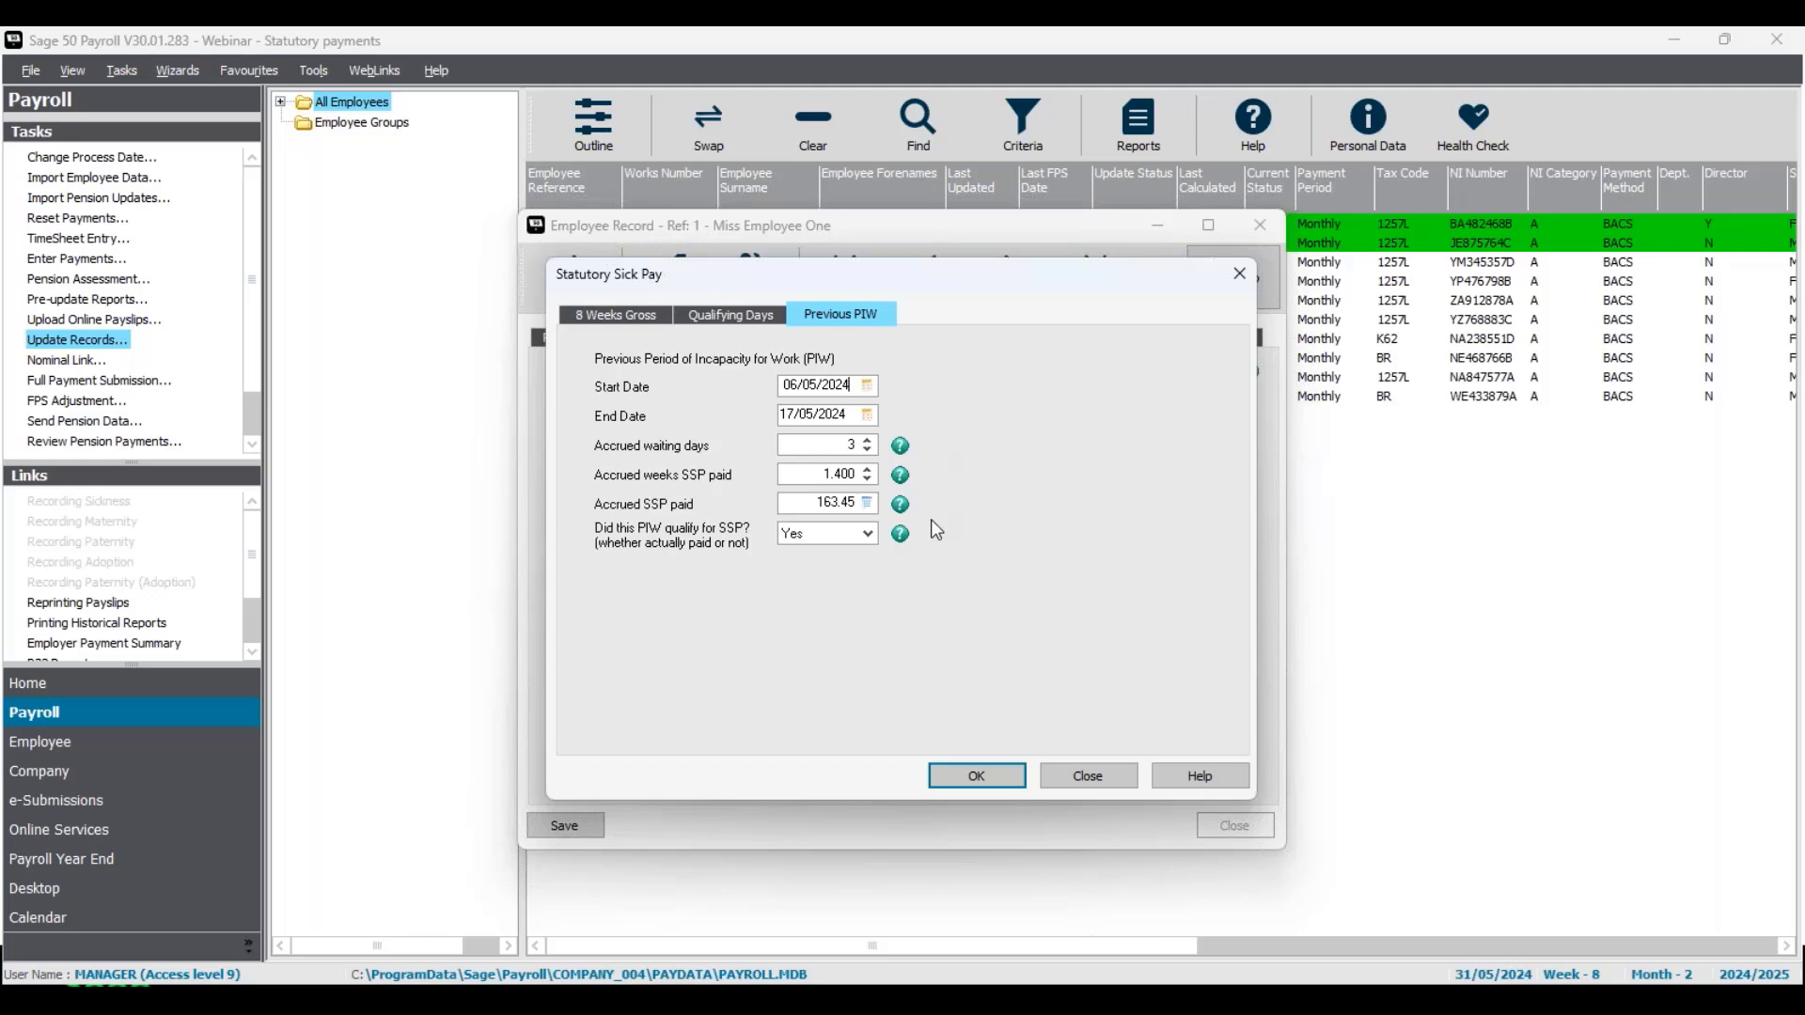
click(978, 777)
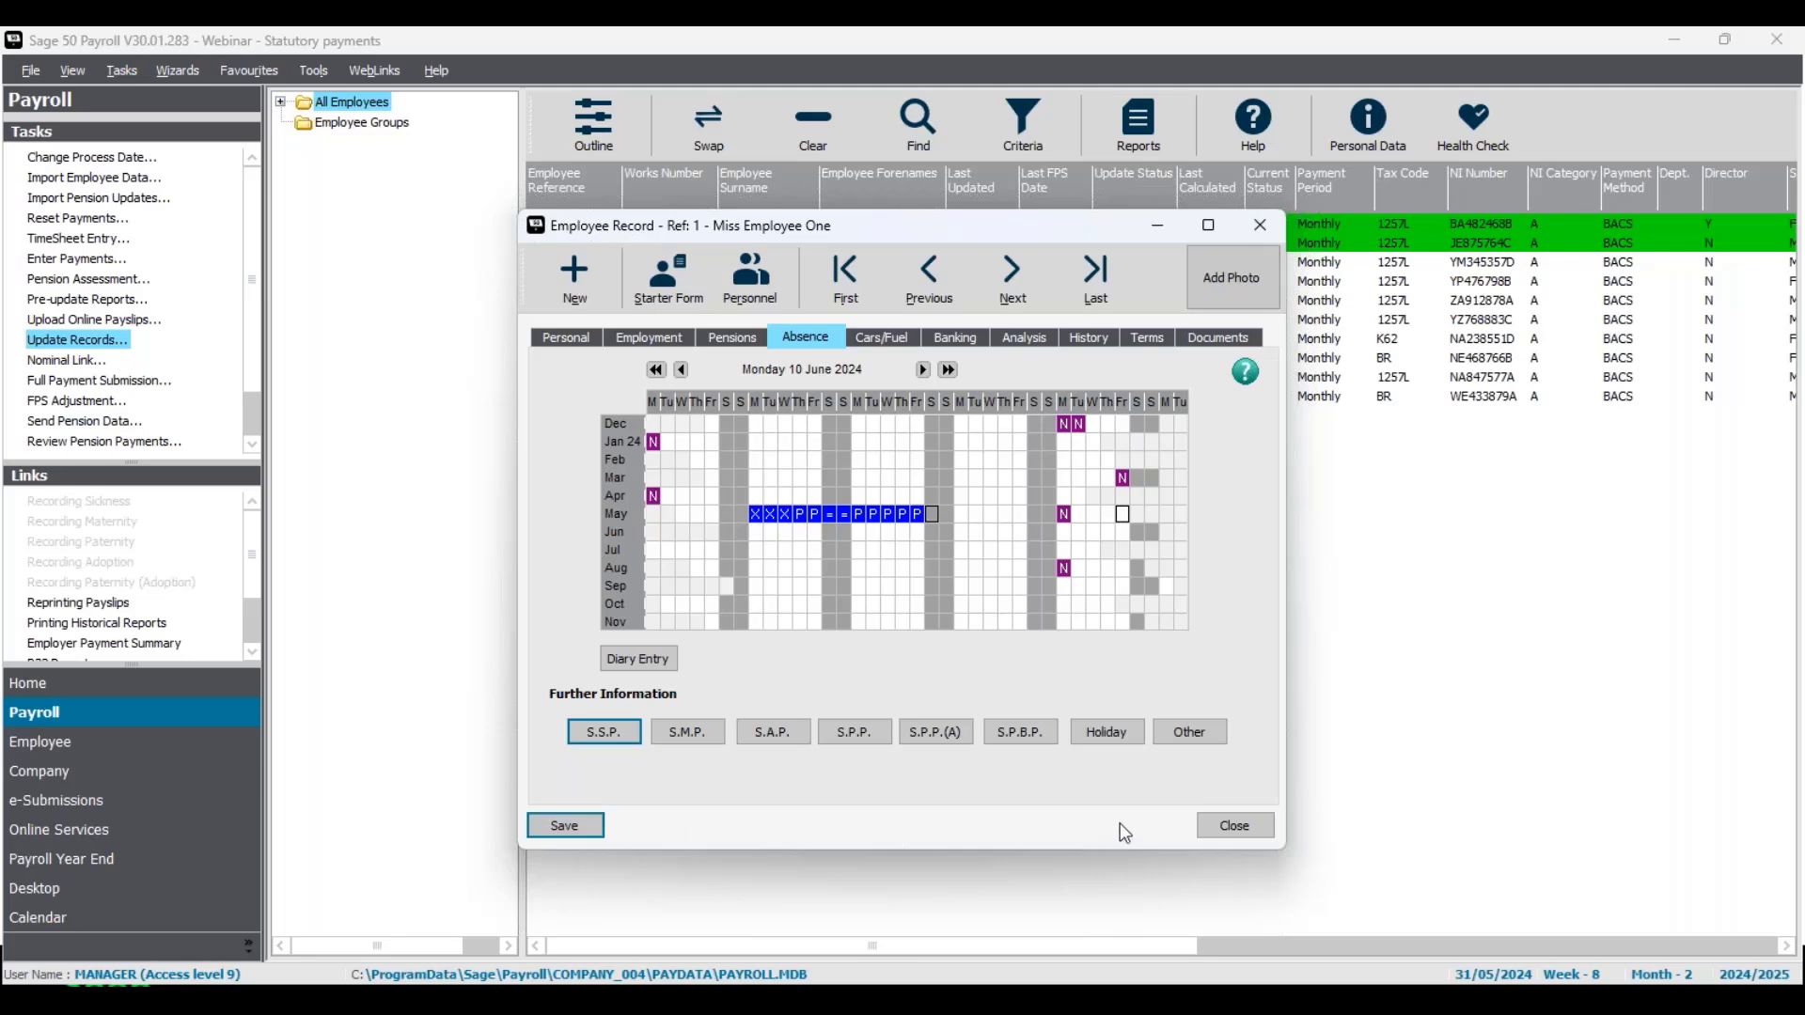
click(1222, 826)
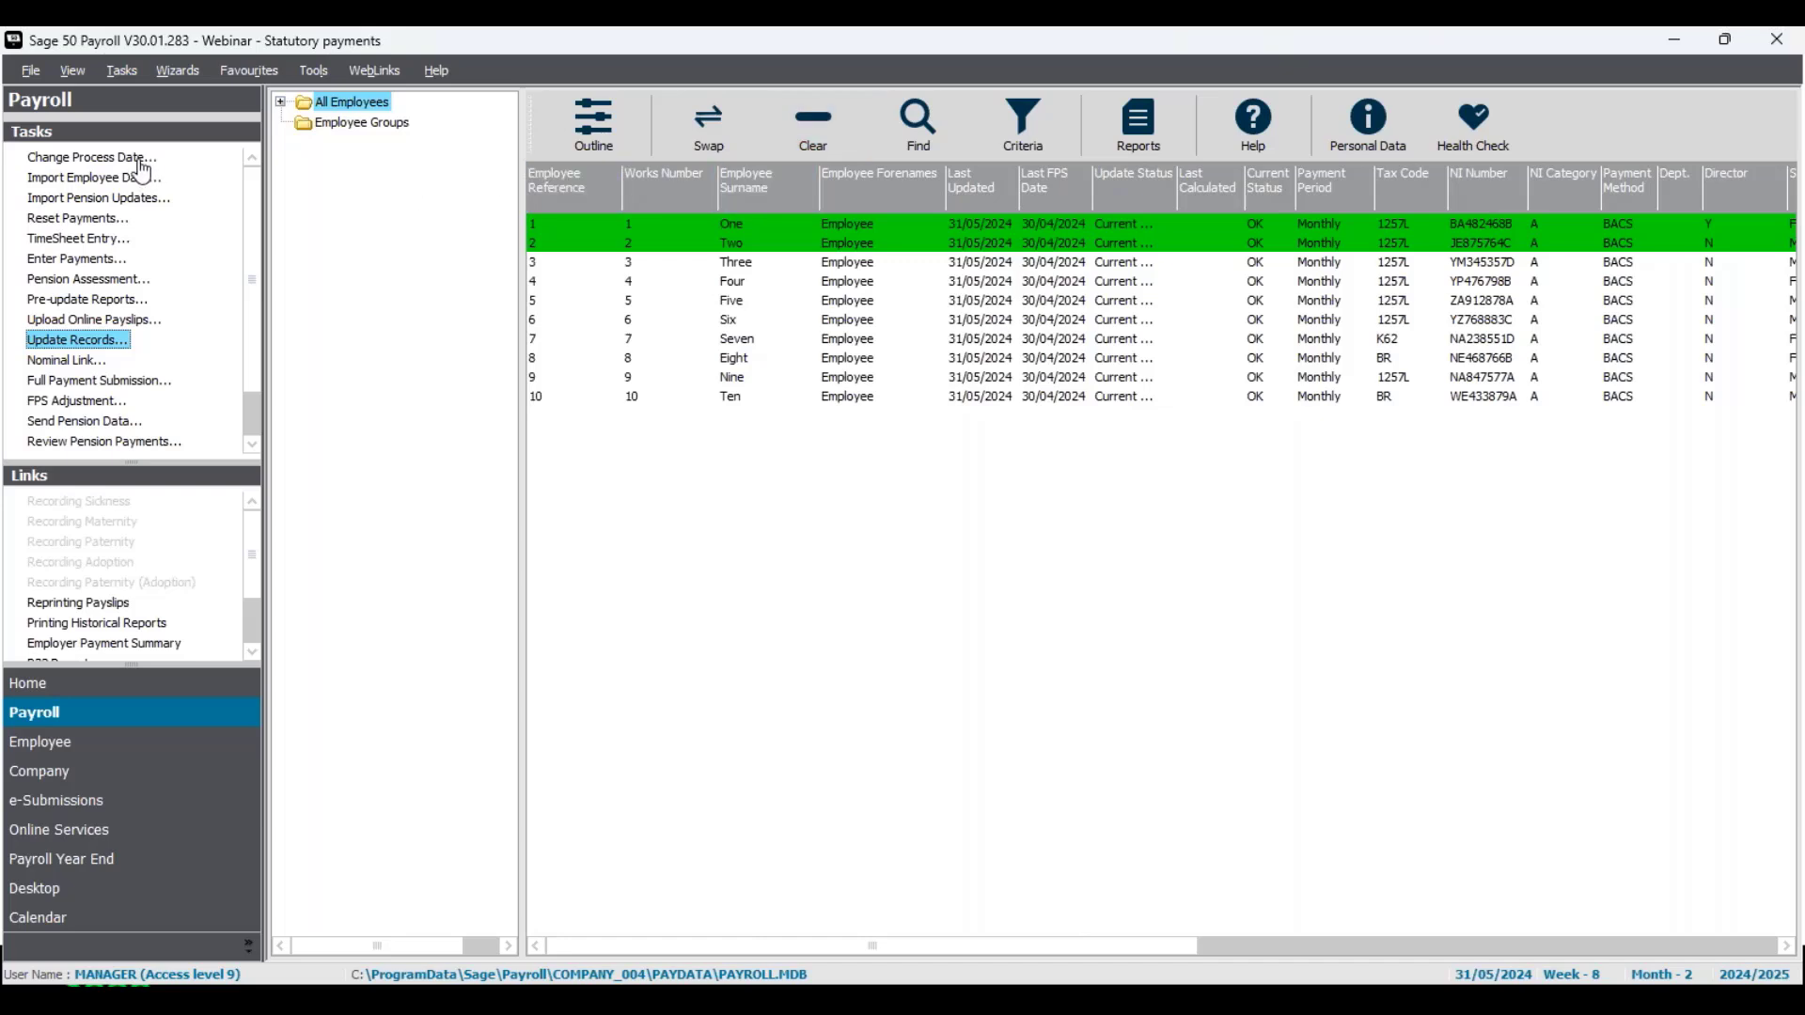
Change the payroll process date to 30/06/2024.
click(94, 158)
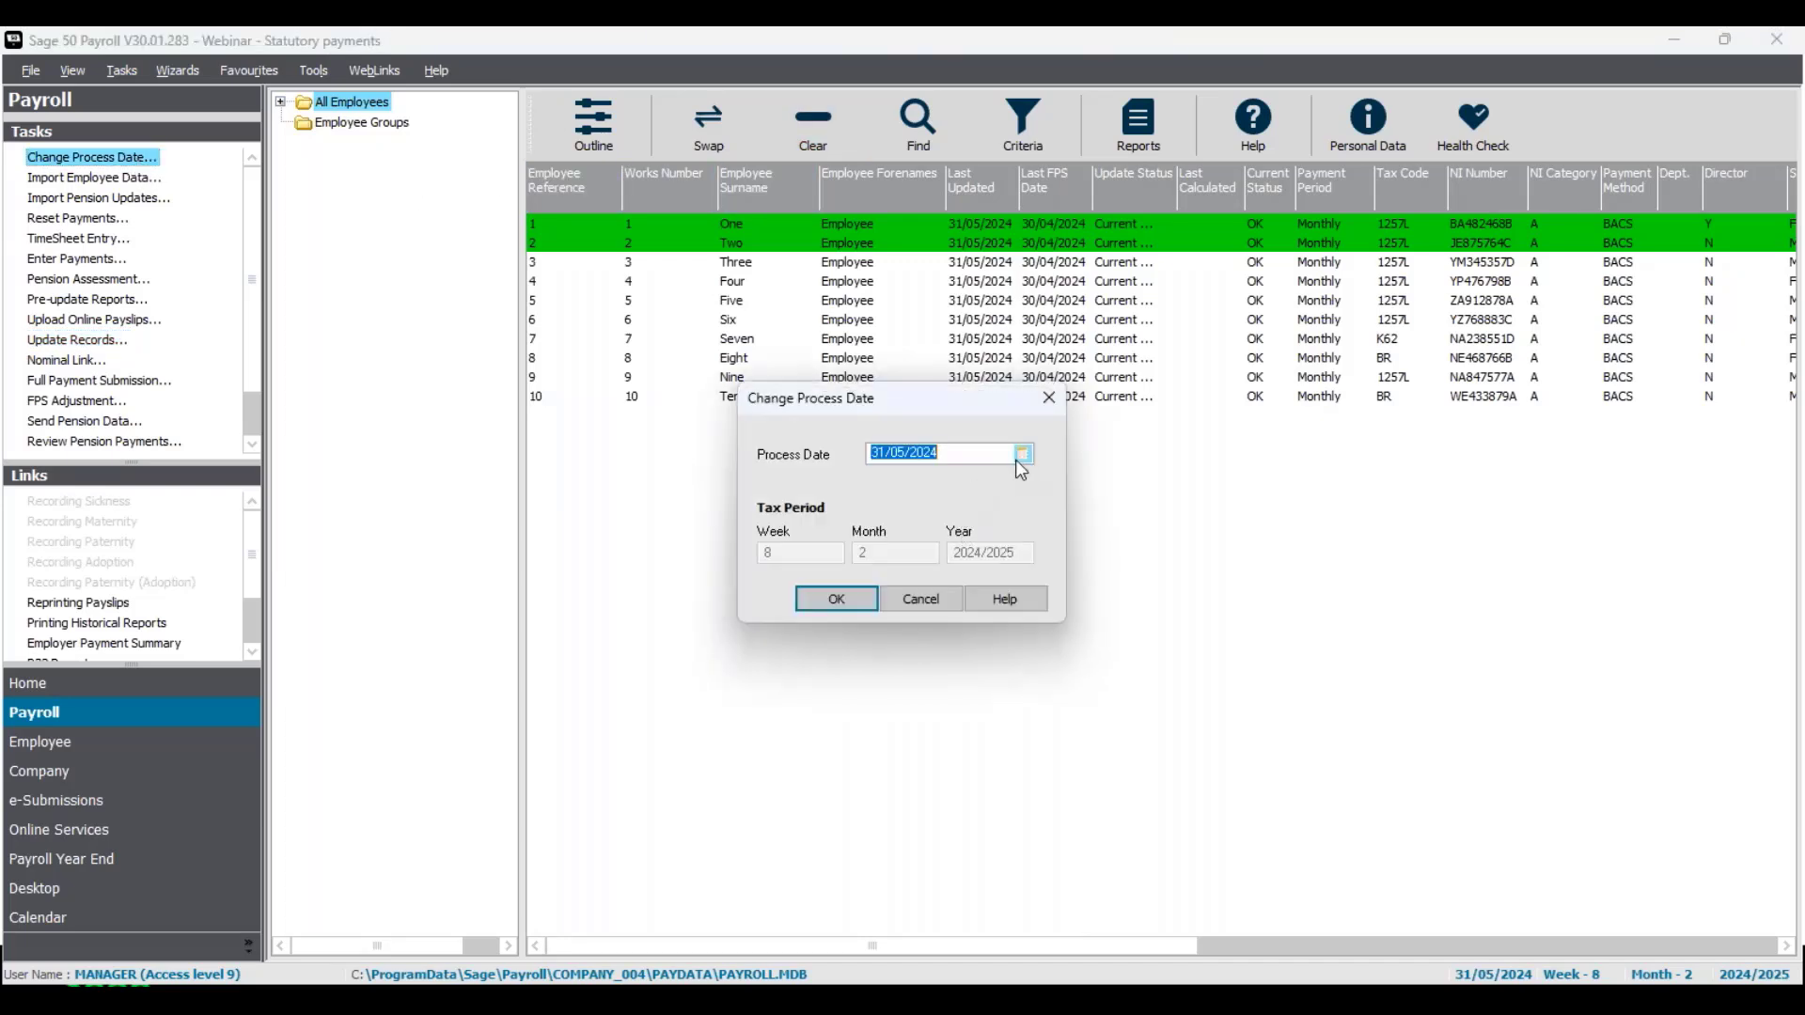
click(1023, 455)
click(1041, 480)
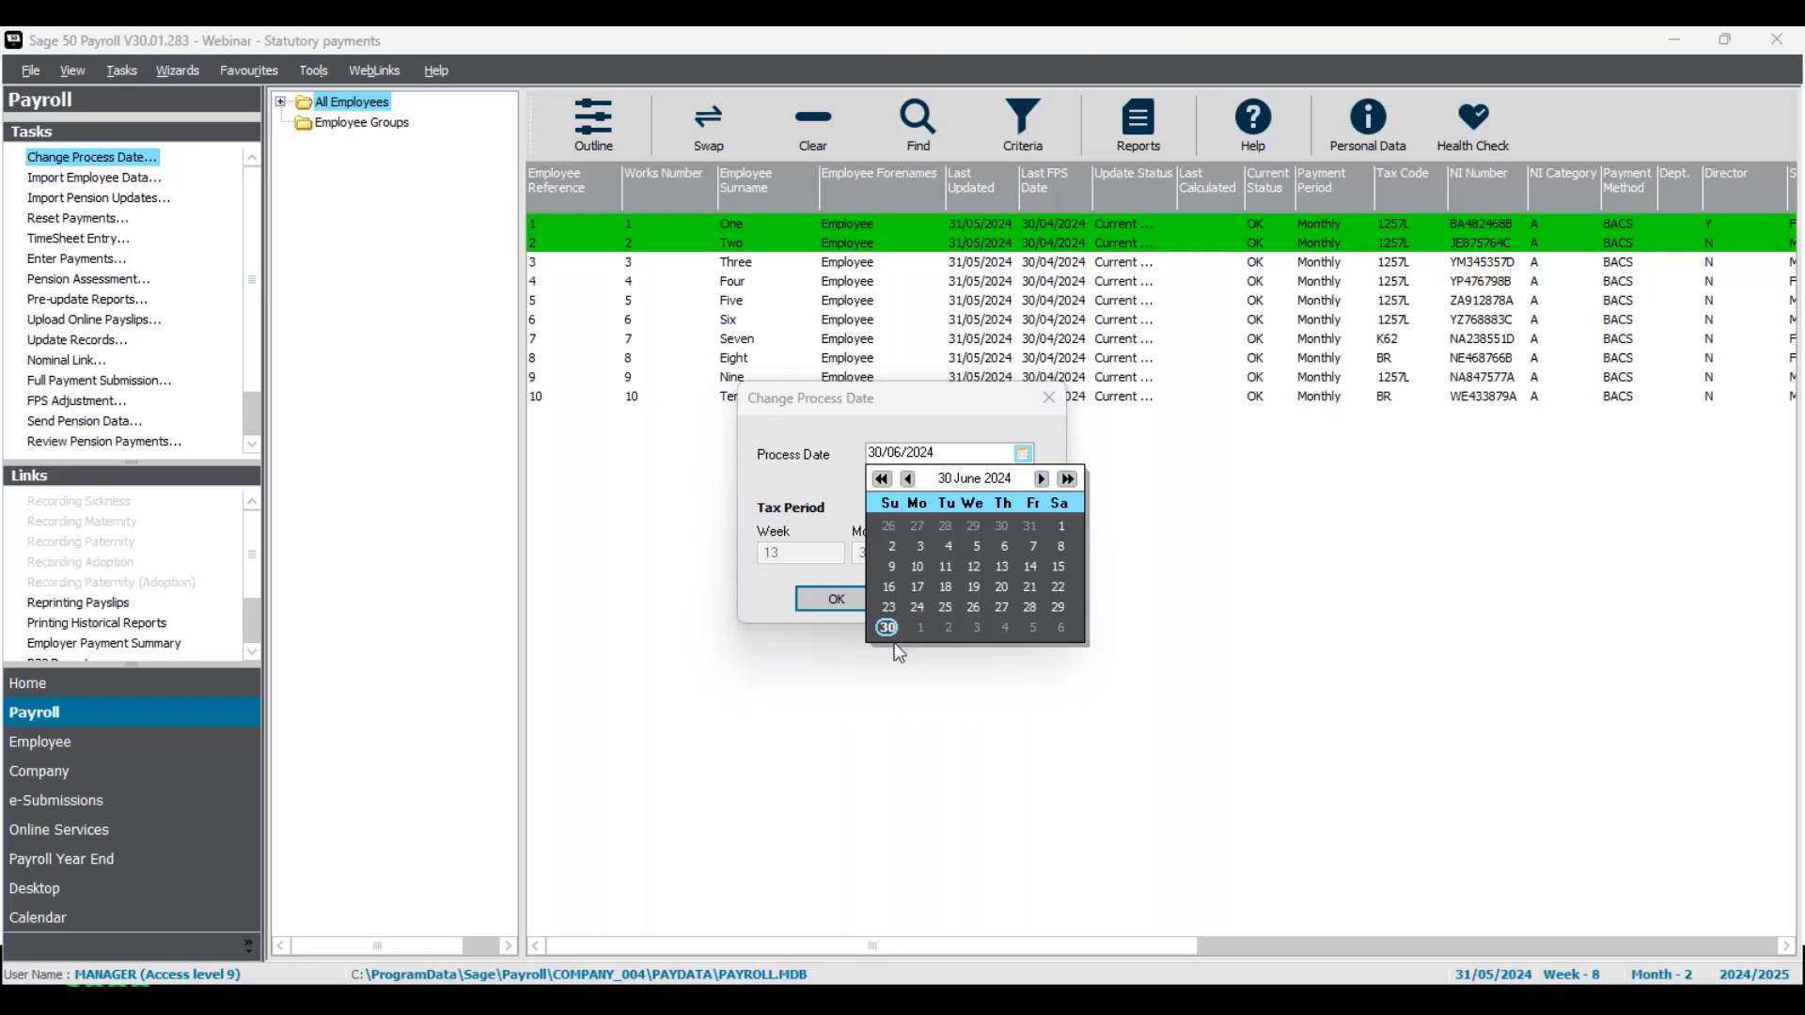
click(839, 474)
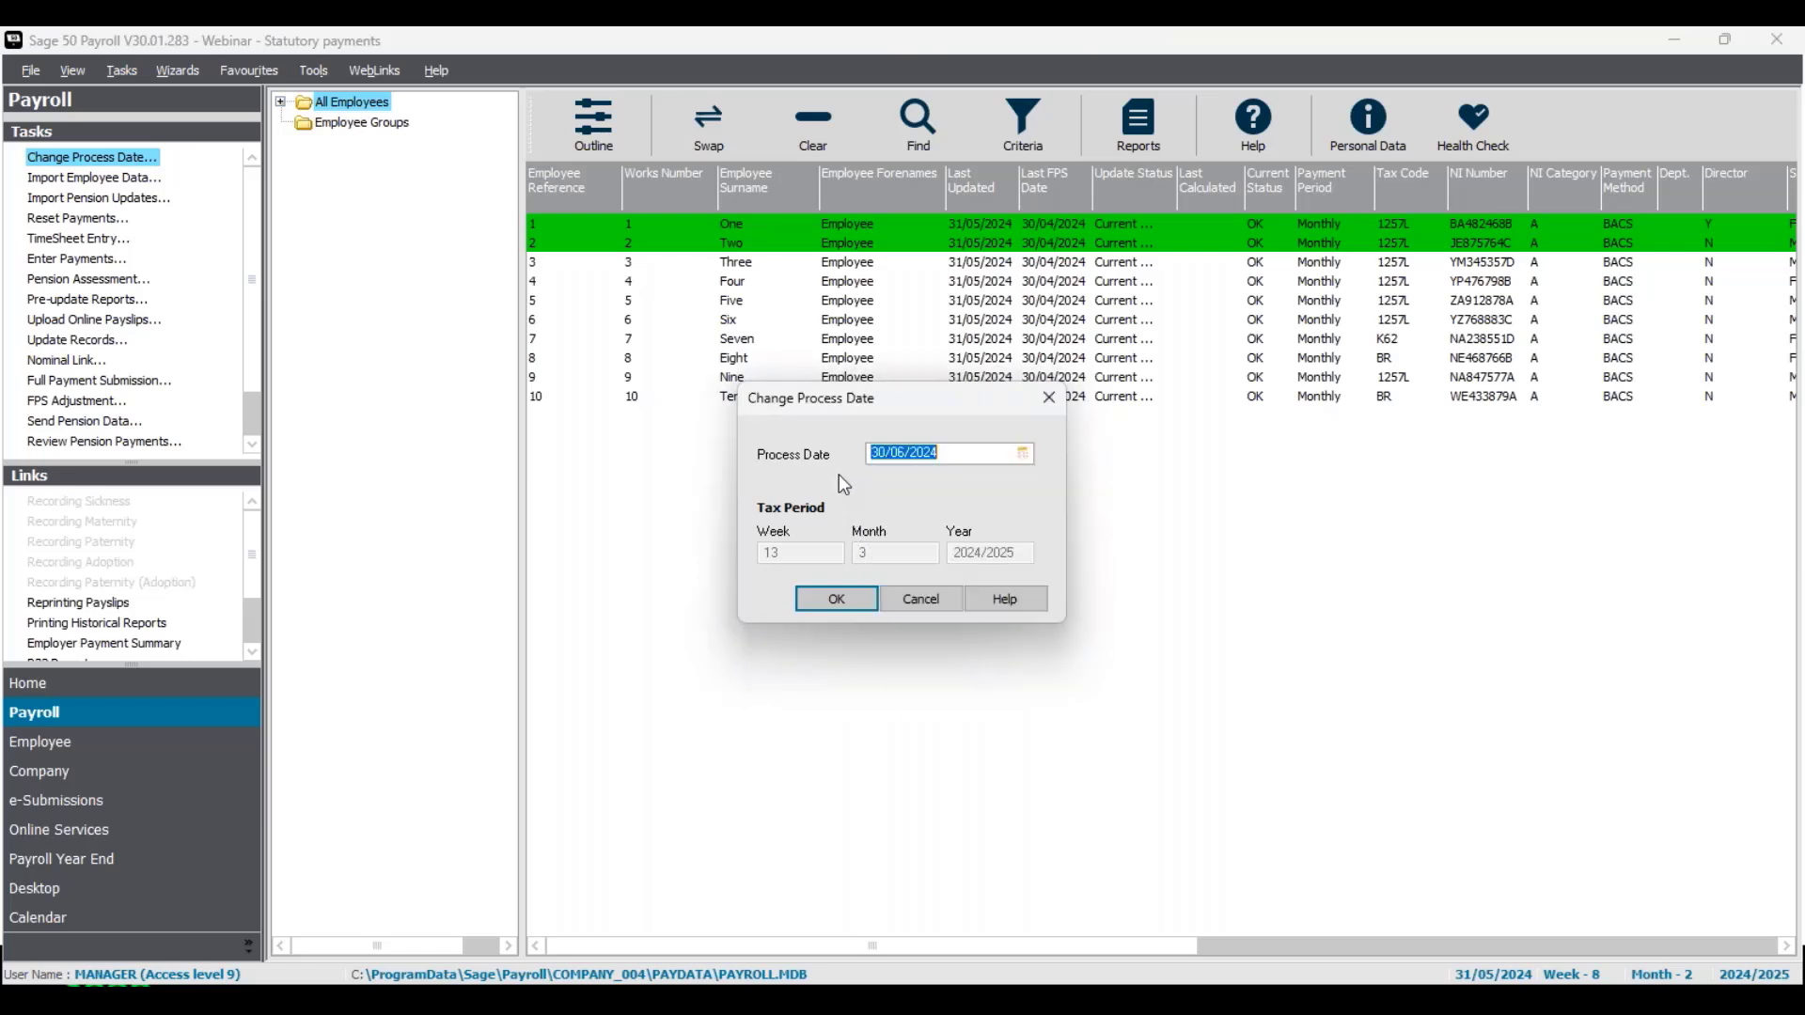
click(860, 607)
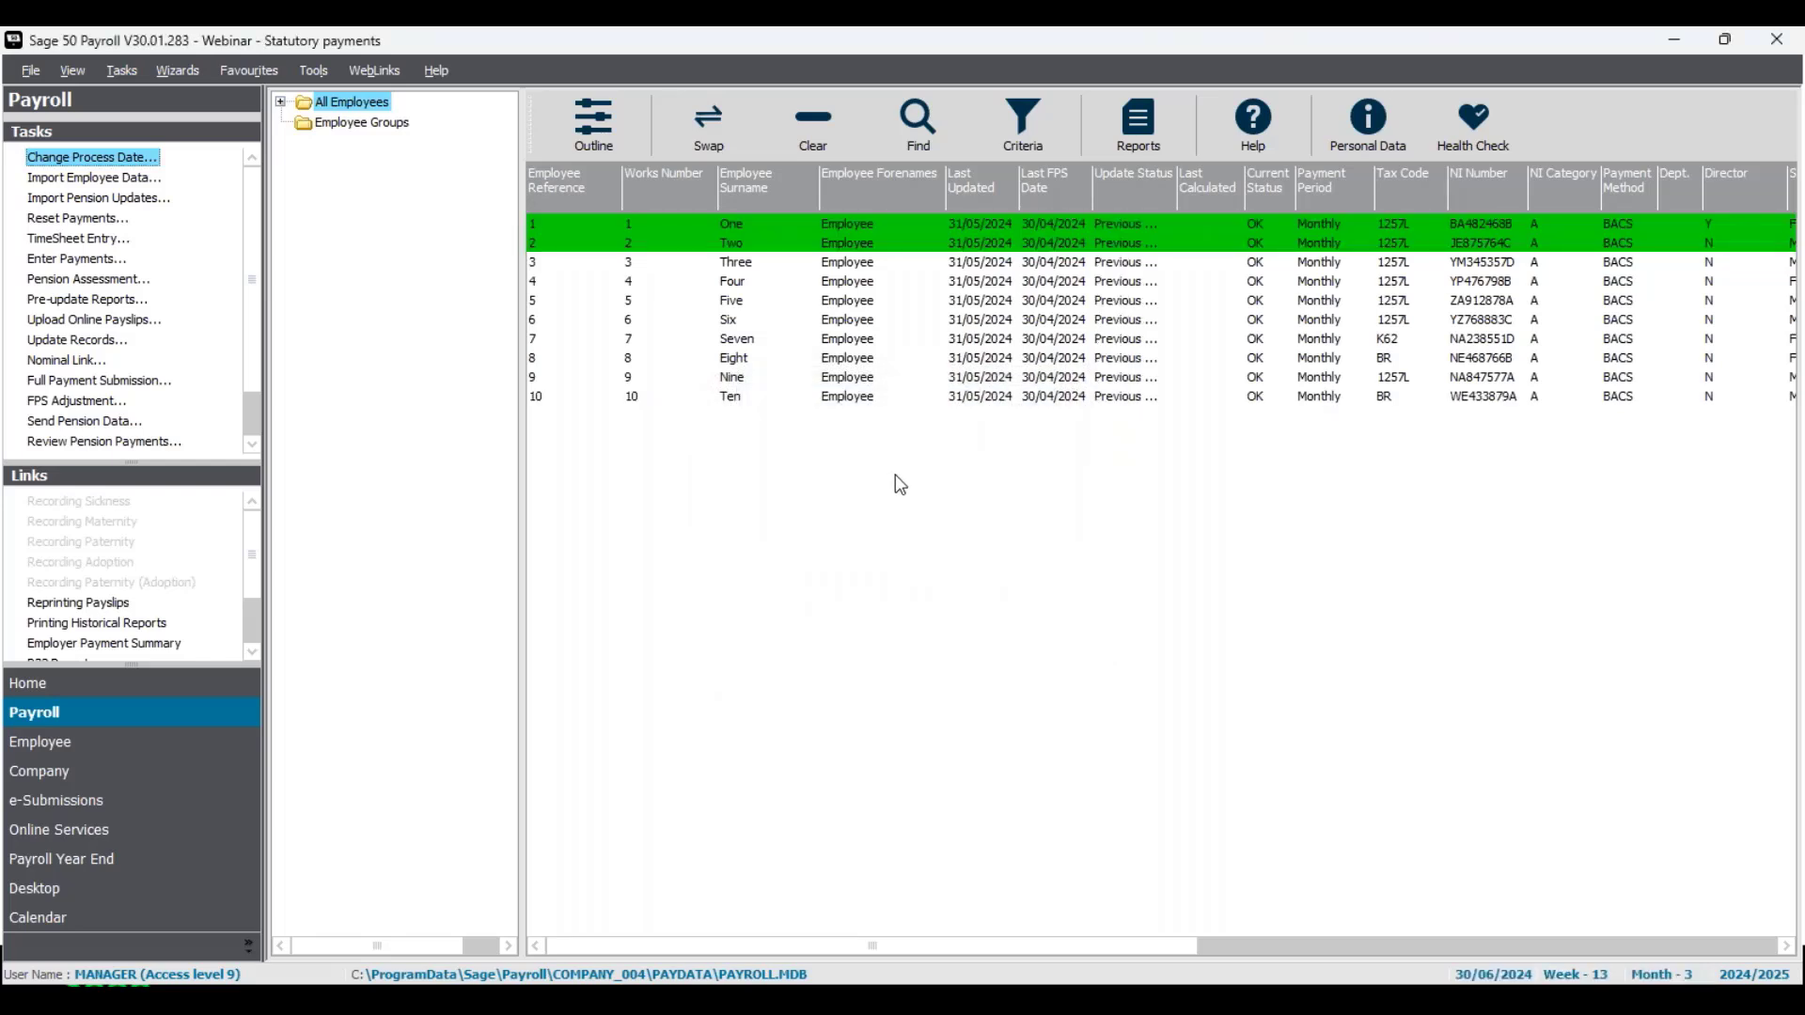
Start entering payments for employees 1 and 2, declining the legislation update check, and show employee 1's SSP/Parental Leave diary.
right_click(884, 226)
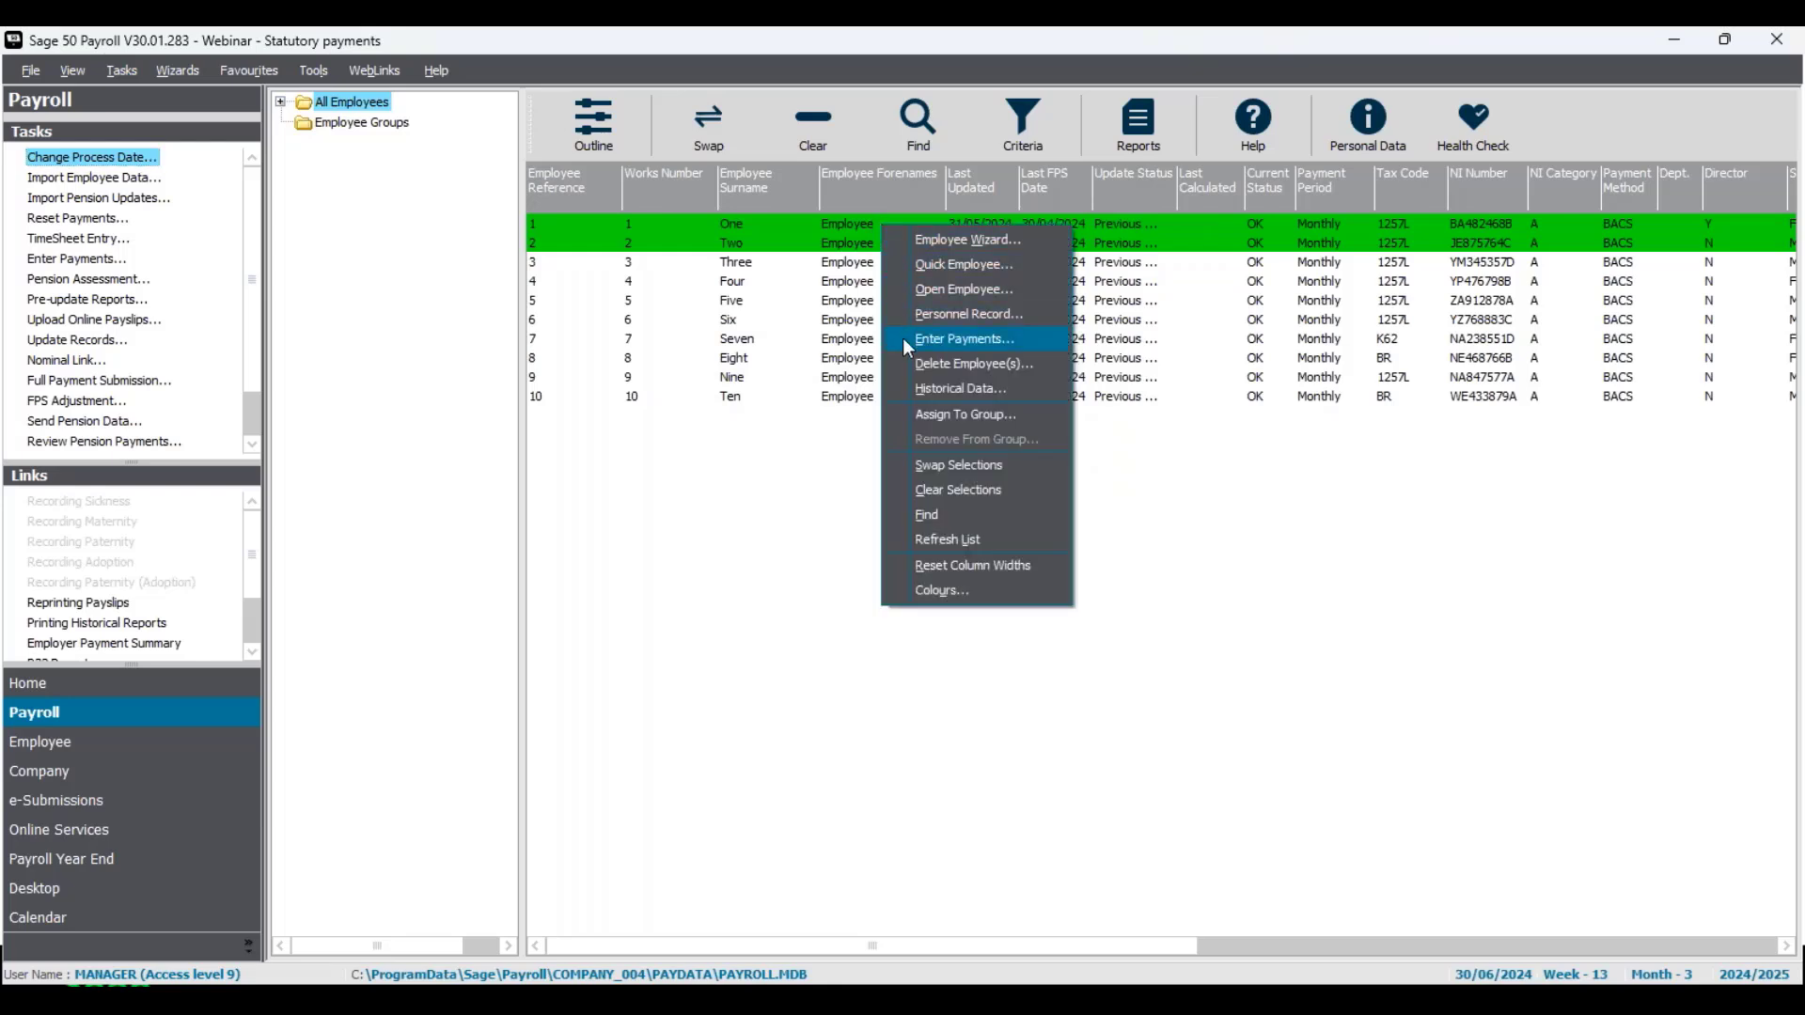
click(904, 341)
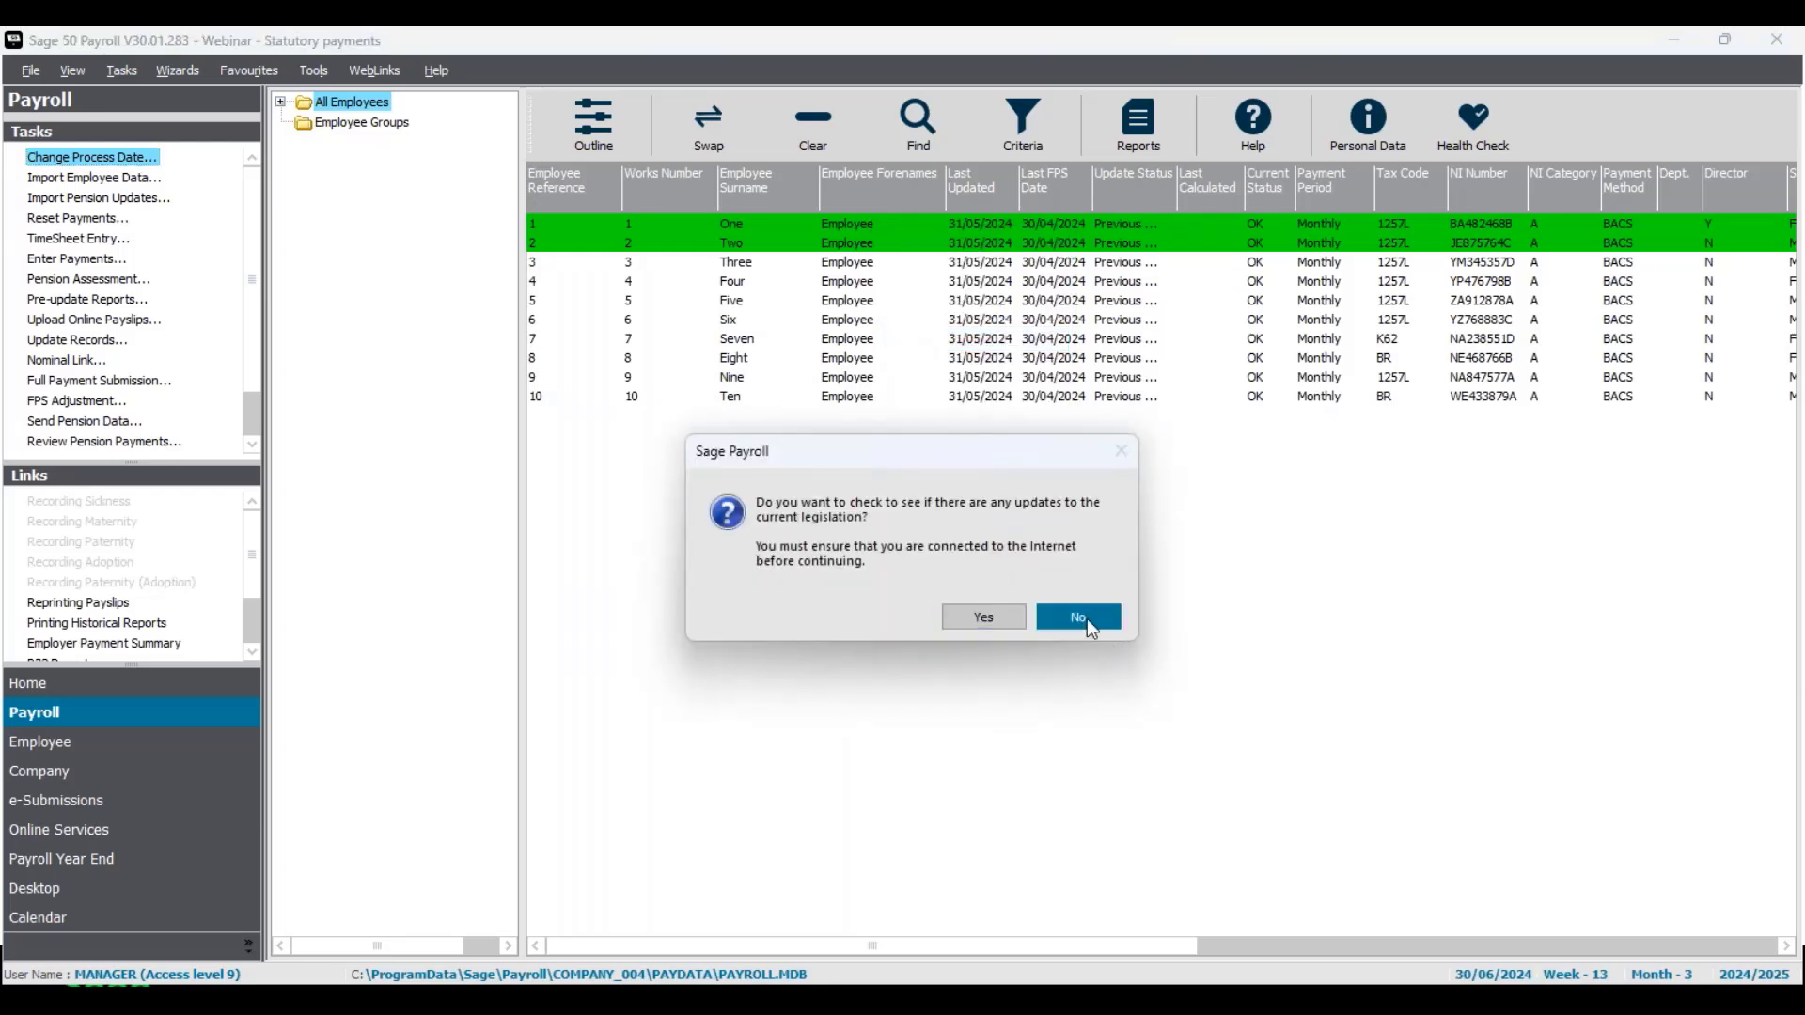
click(1085, 617)
click(915, 362)
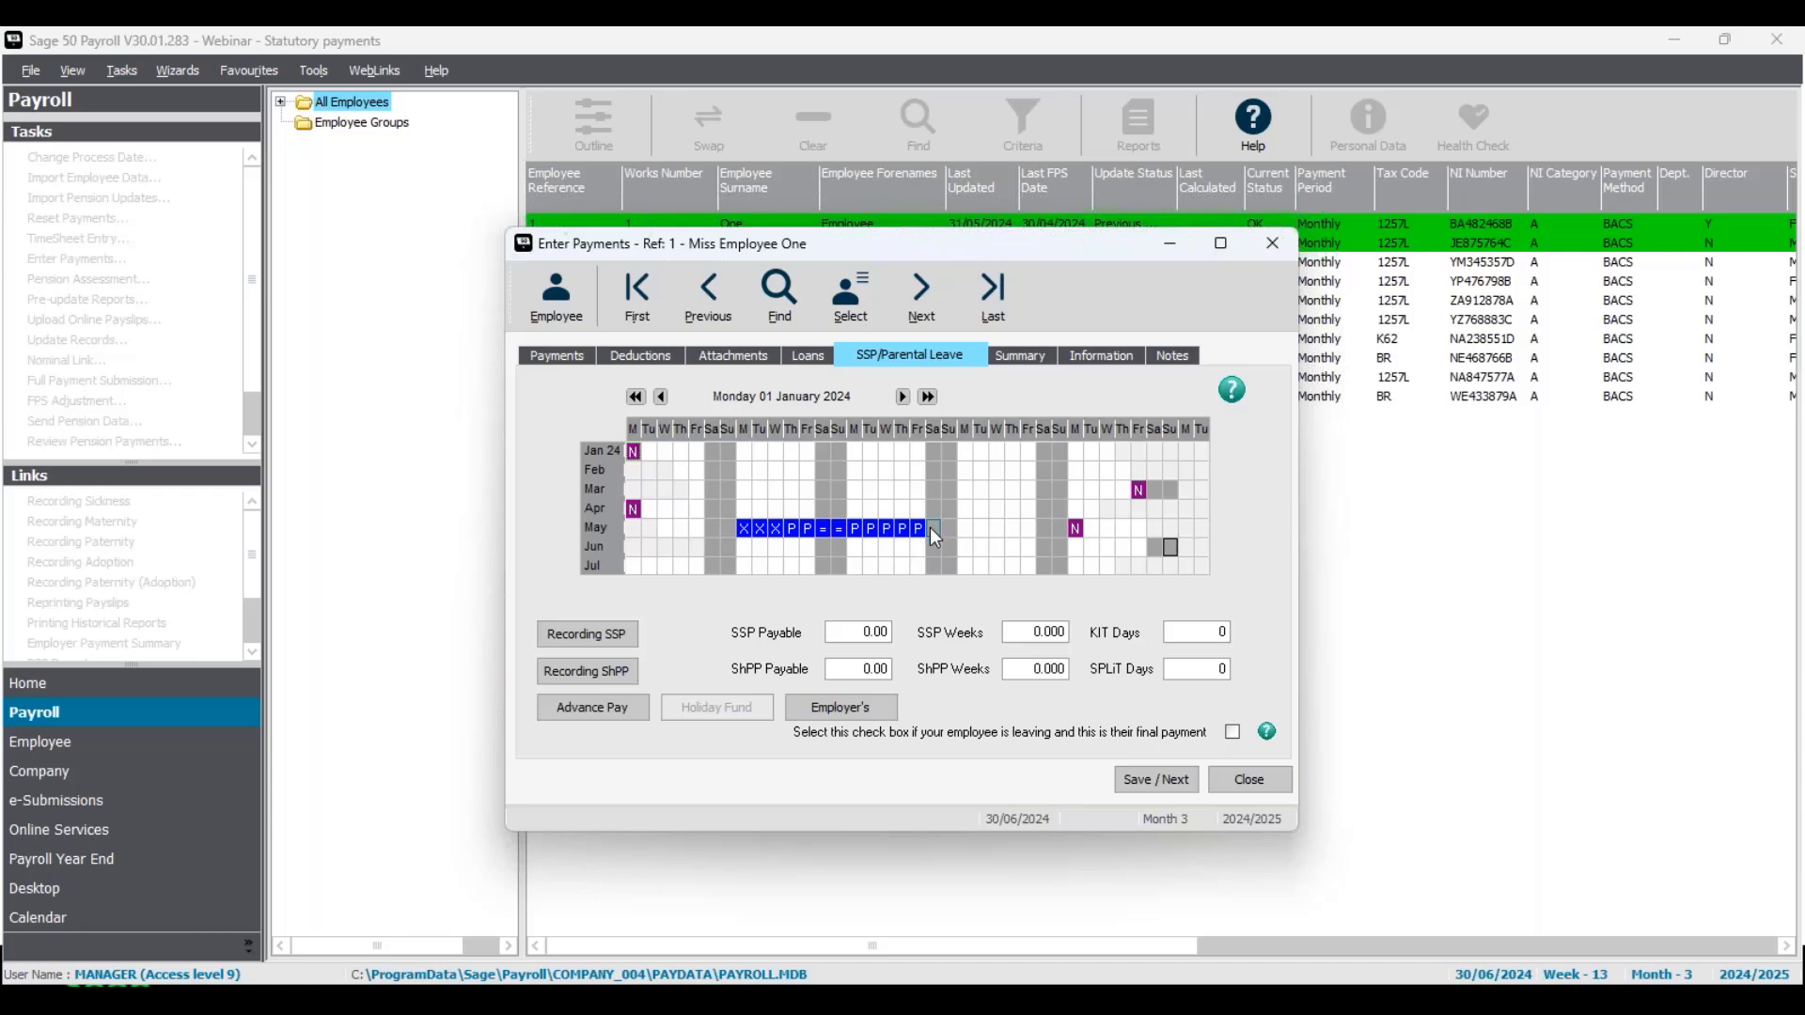
Record an SSP absence due to sickness for employee 1 from 18 to 24 May 2024, without a comment.
drag(933, 532, 1032, 532)
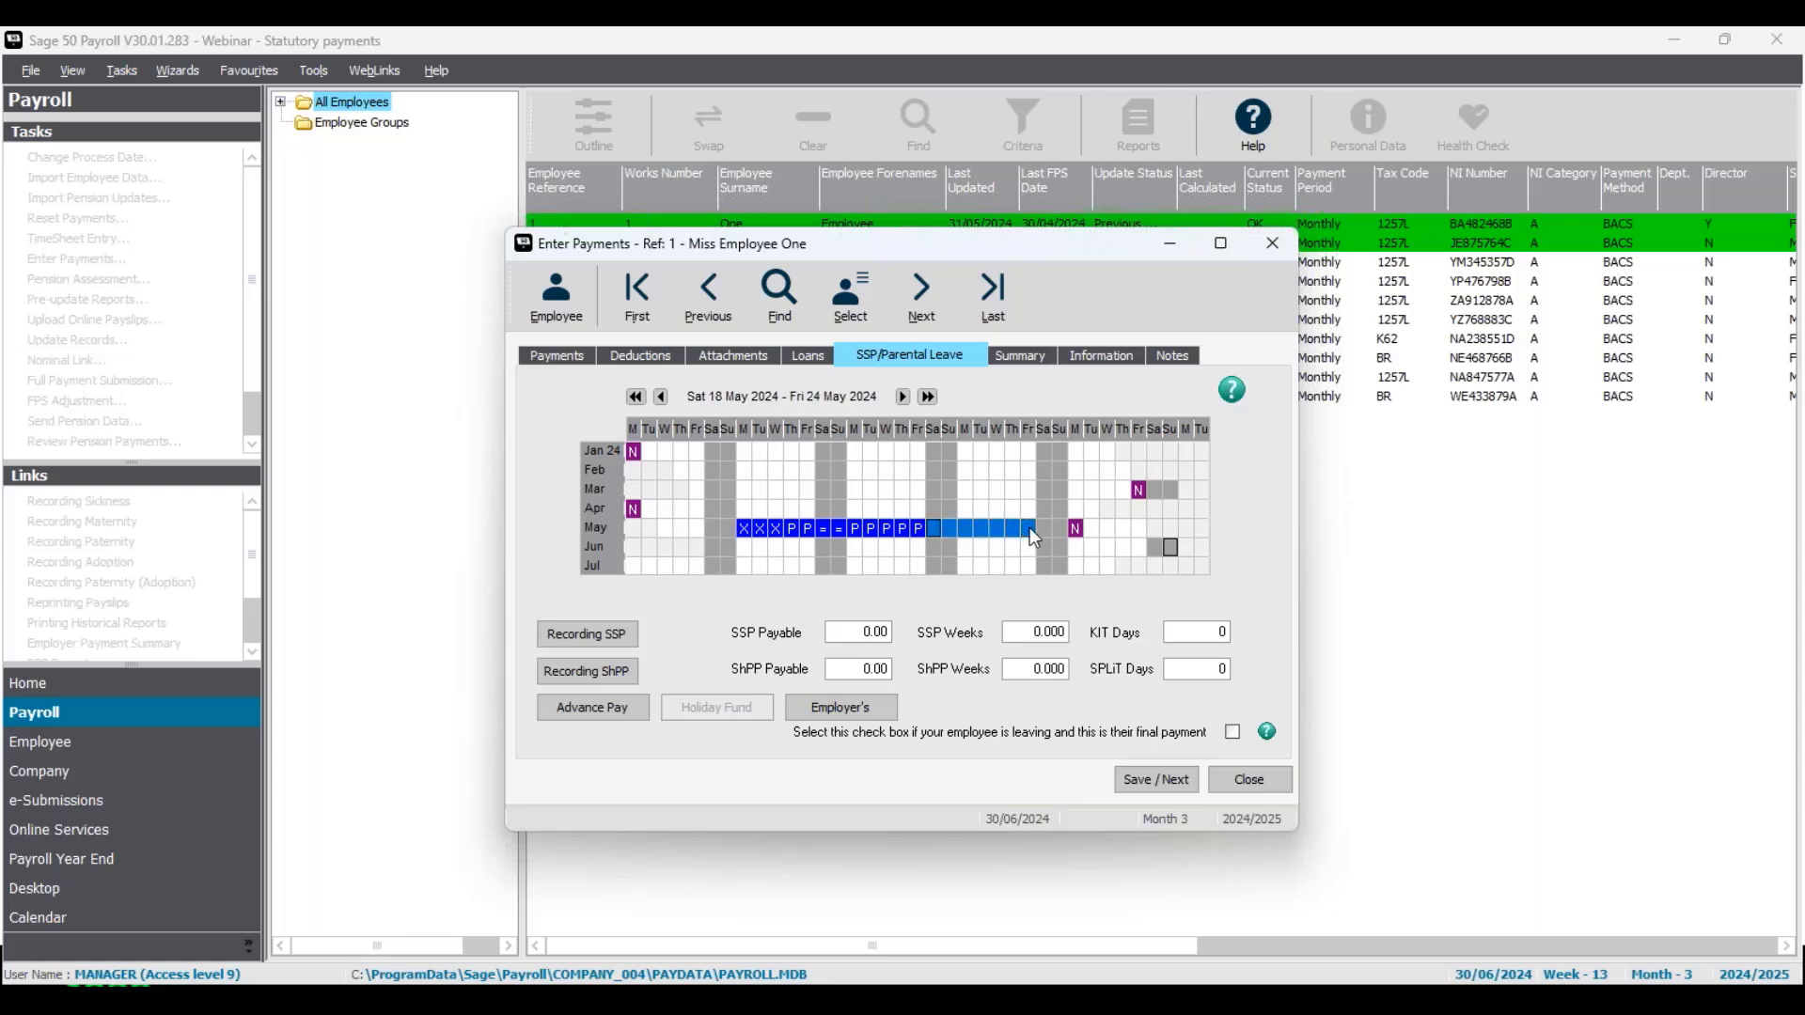
right_click(1034, 537)
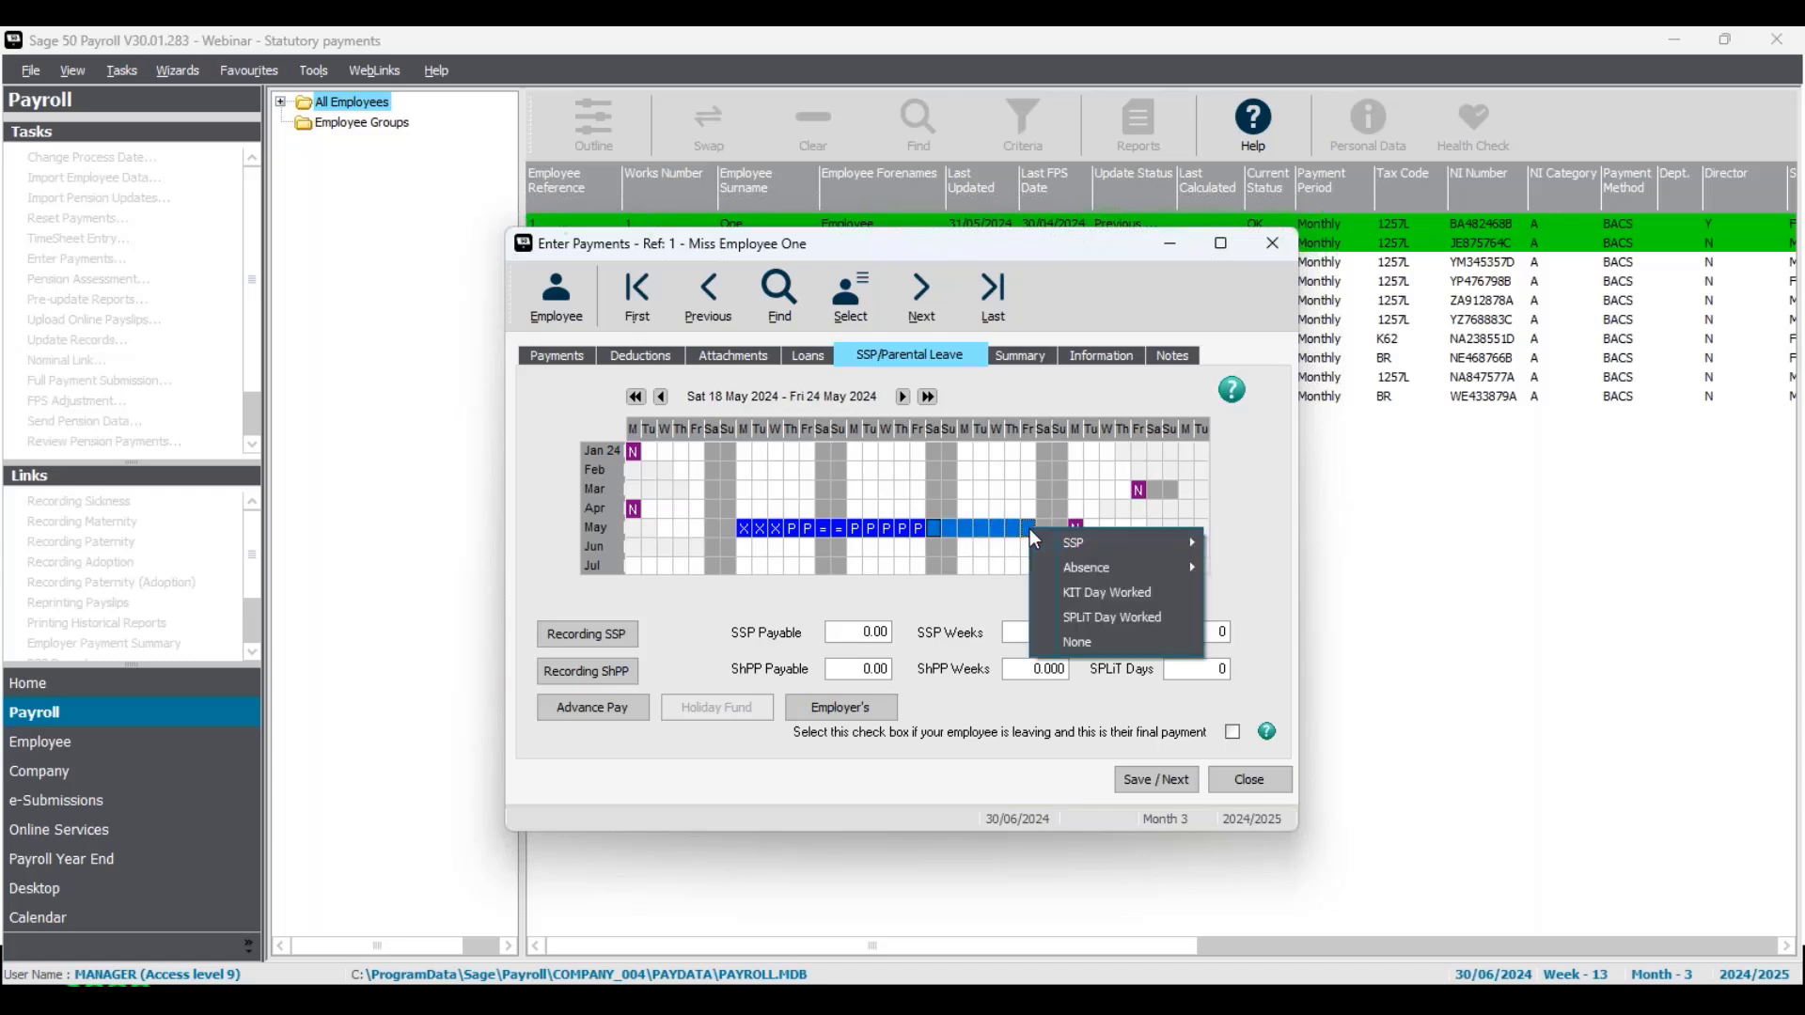
mouse_move(1110, 550)
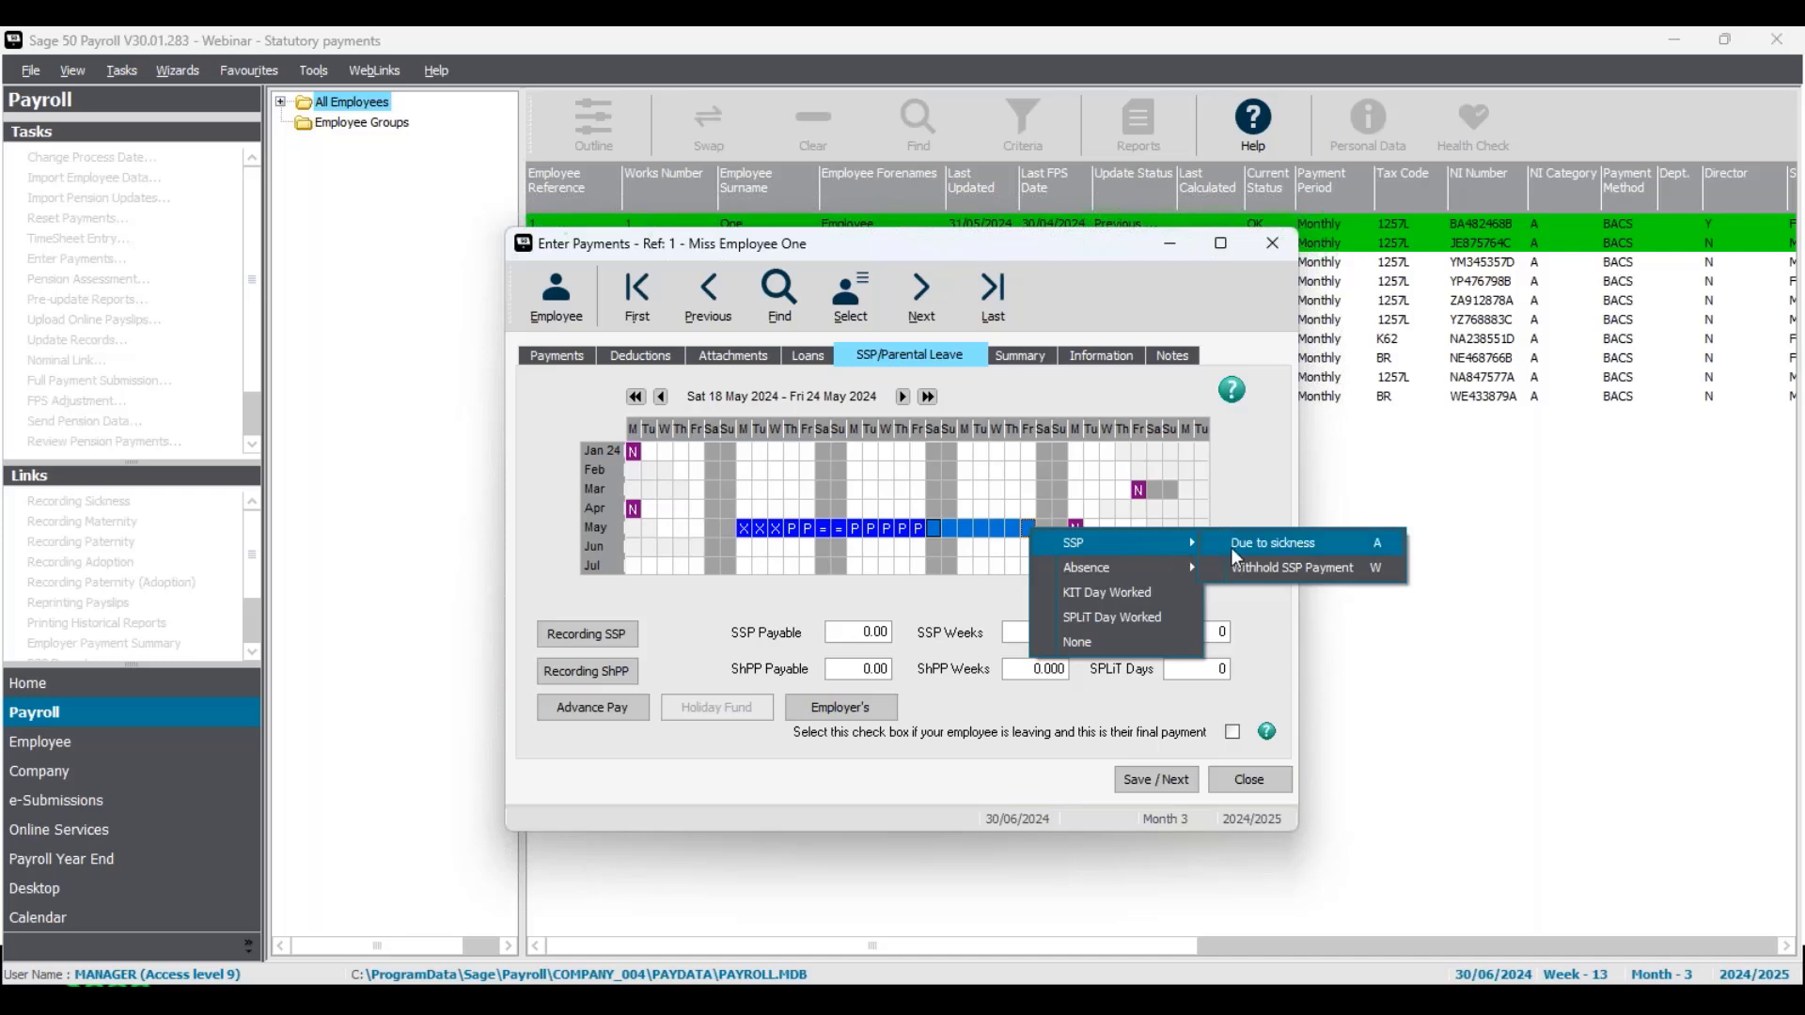
click(1233, 549)
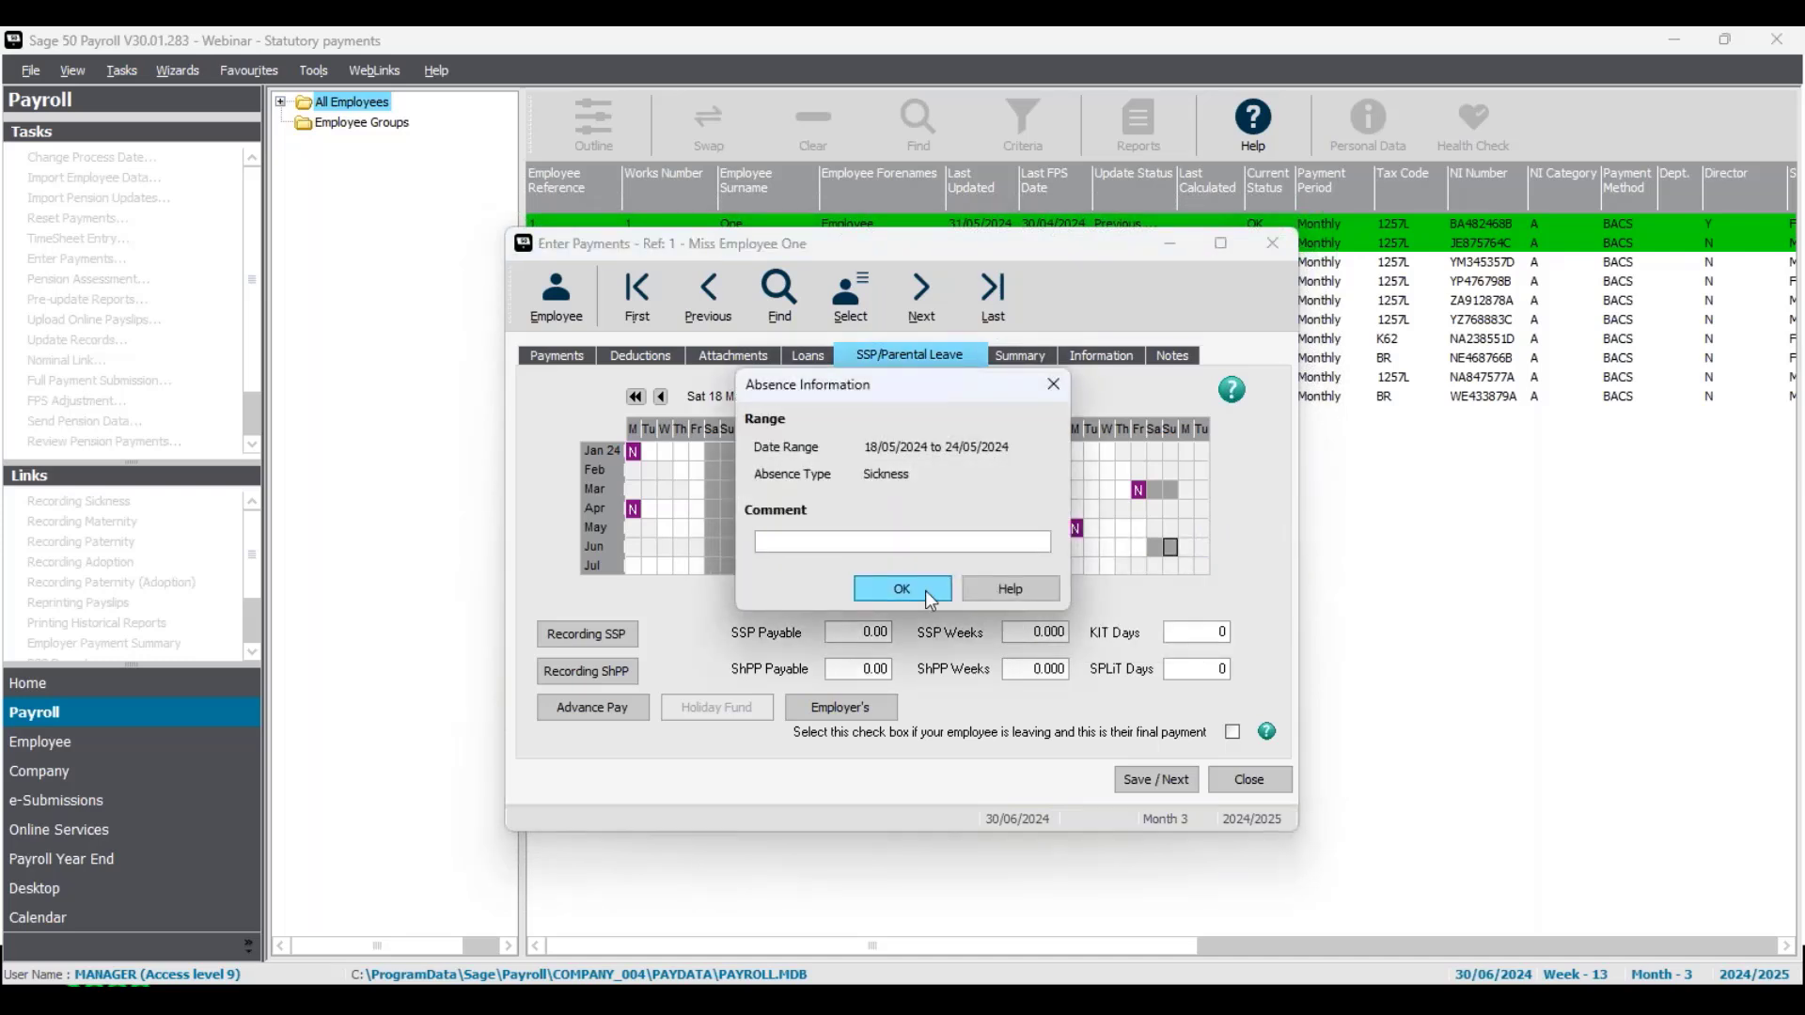
click(902, 590)
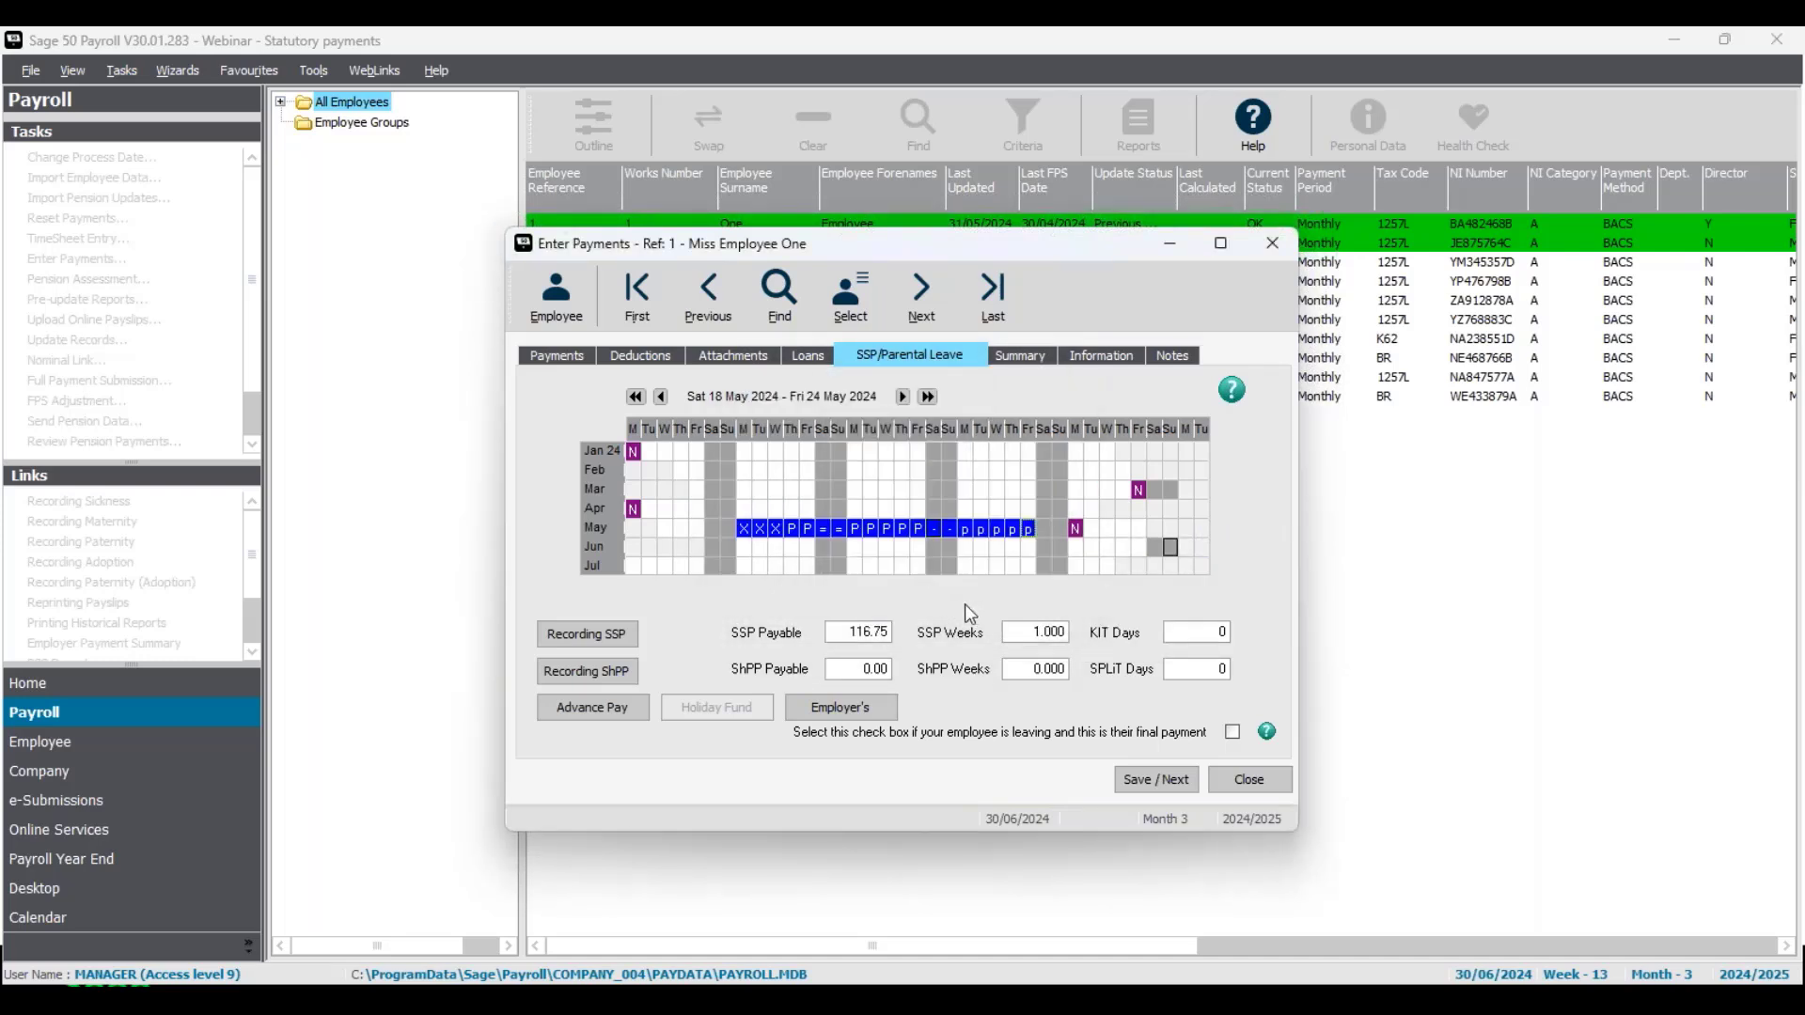